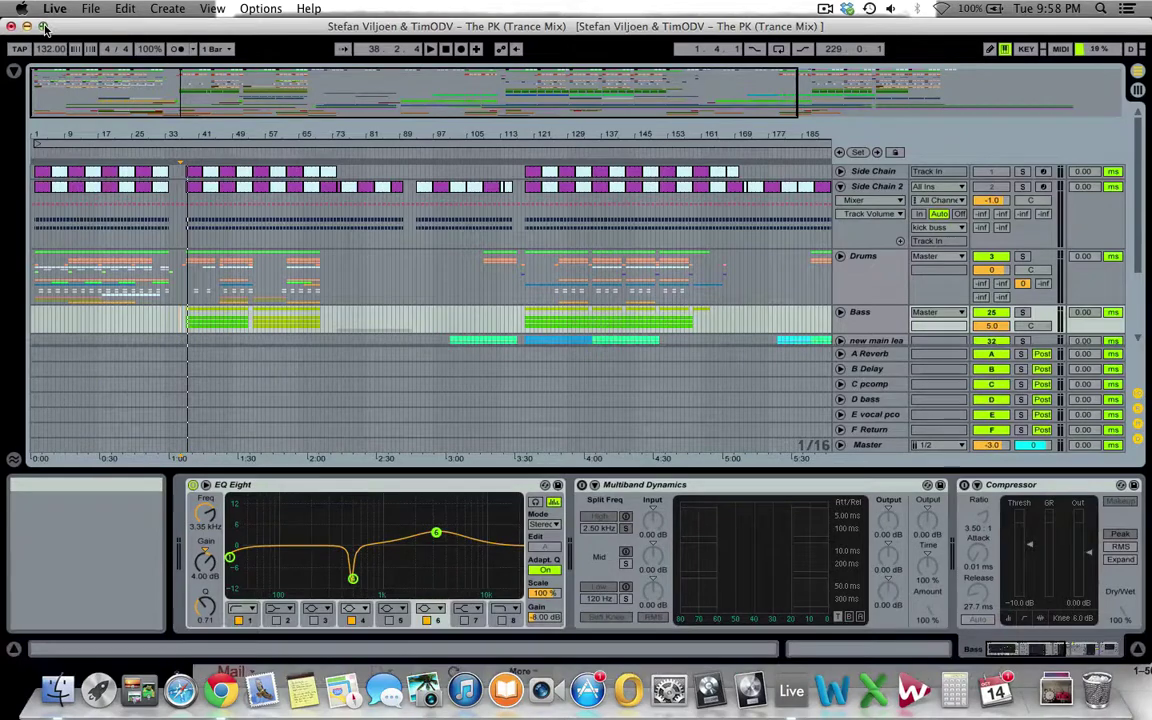
- Look over the arrangement's tracks from Side Chain to other, and show the devices of the sub lead group
scroll(206, 262, down, 4)
scroll(205, 265, up, 4)
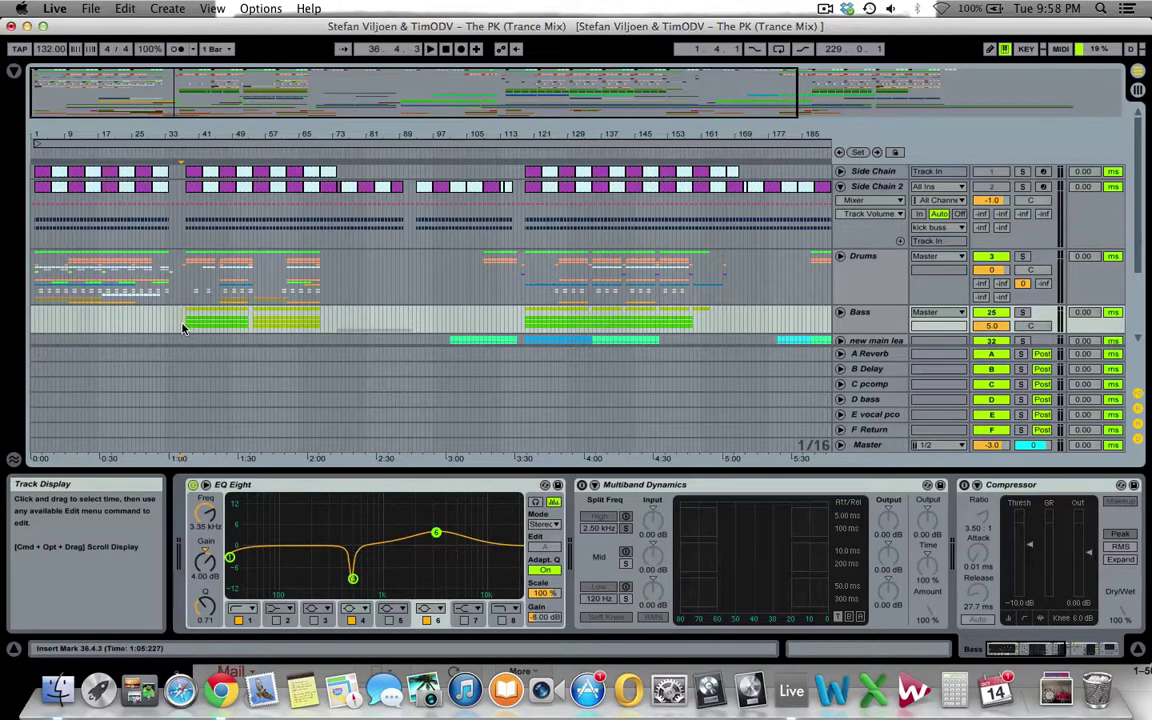
scroll(183, 328, down, 5)
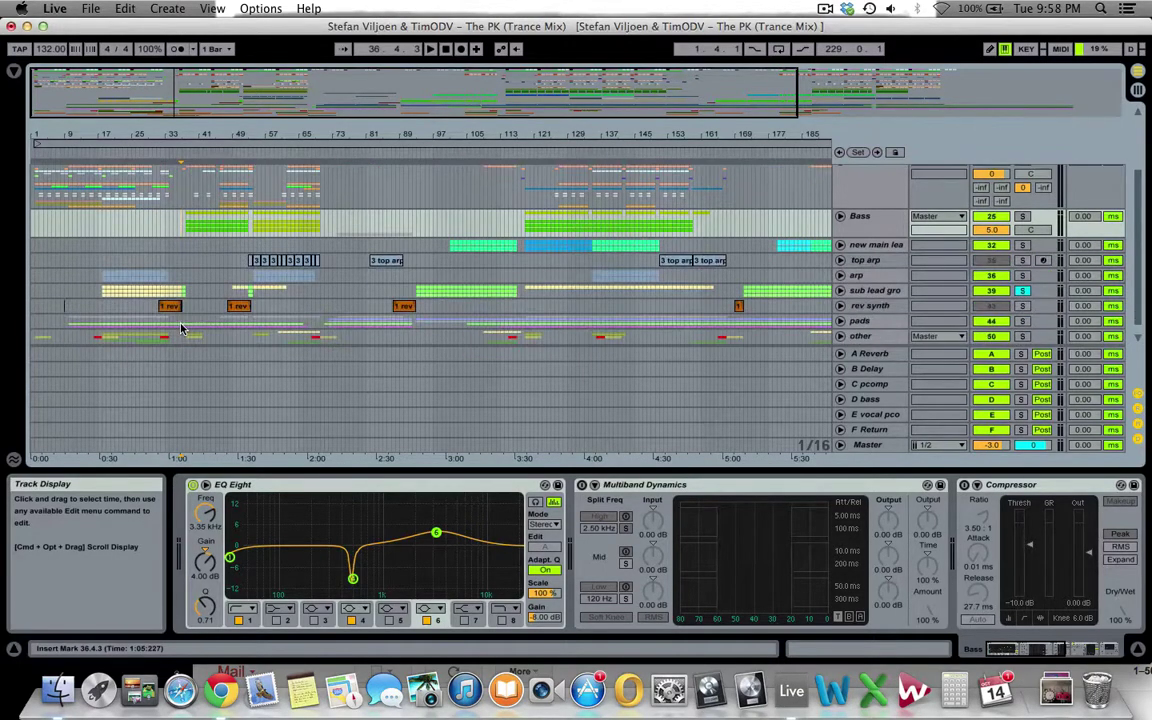
scroll(183, 328, down, 1)
scroll(183, 328, up, 3)
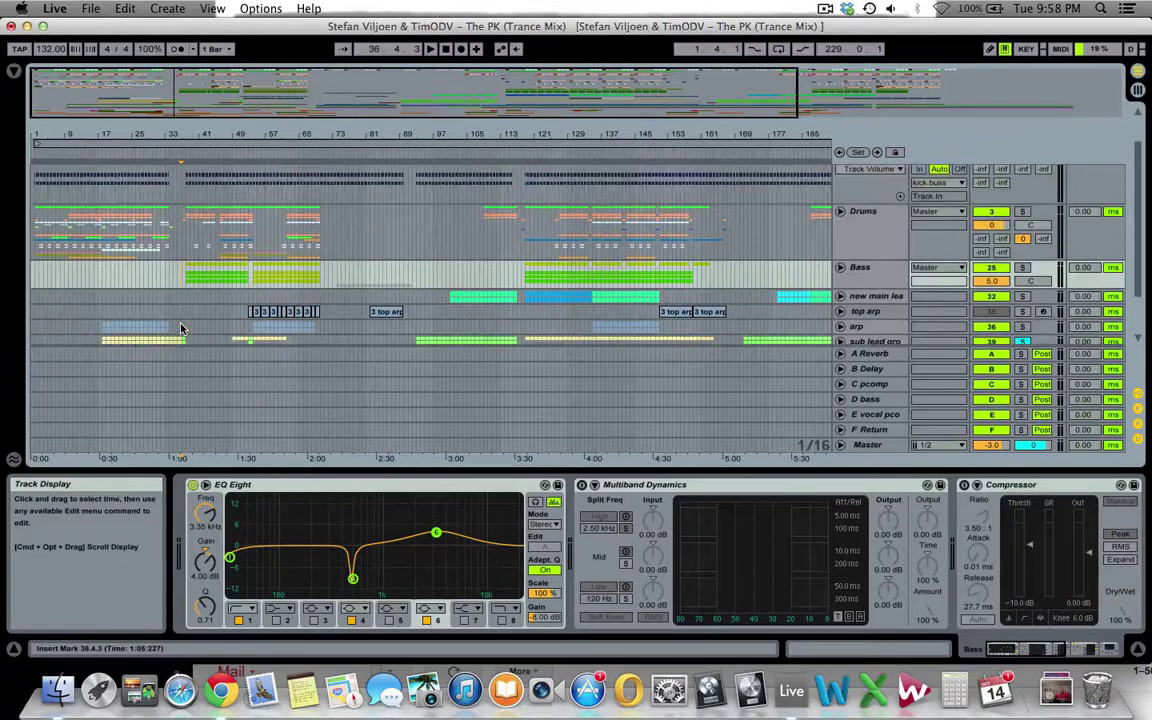
scroll(183, 328, down, 3)
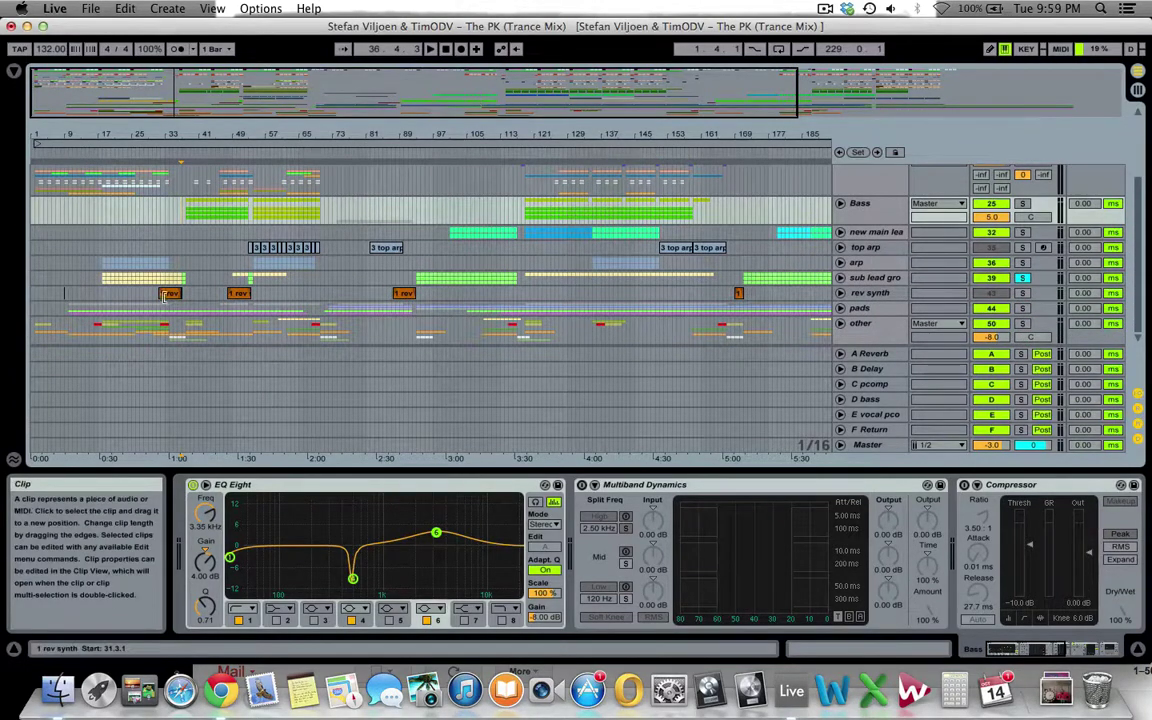
click(875, 279)
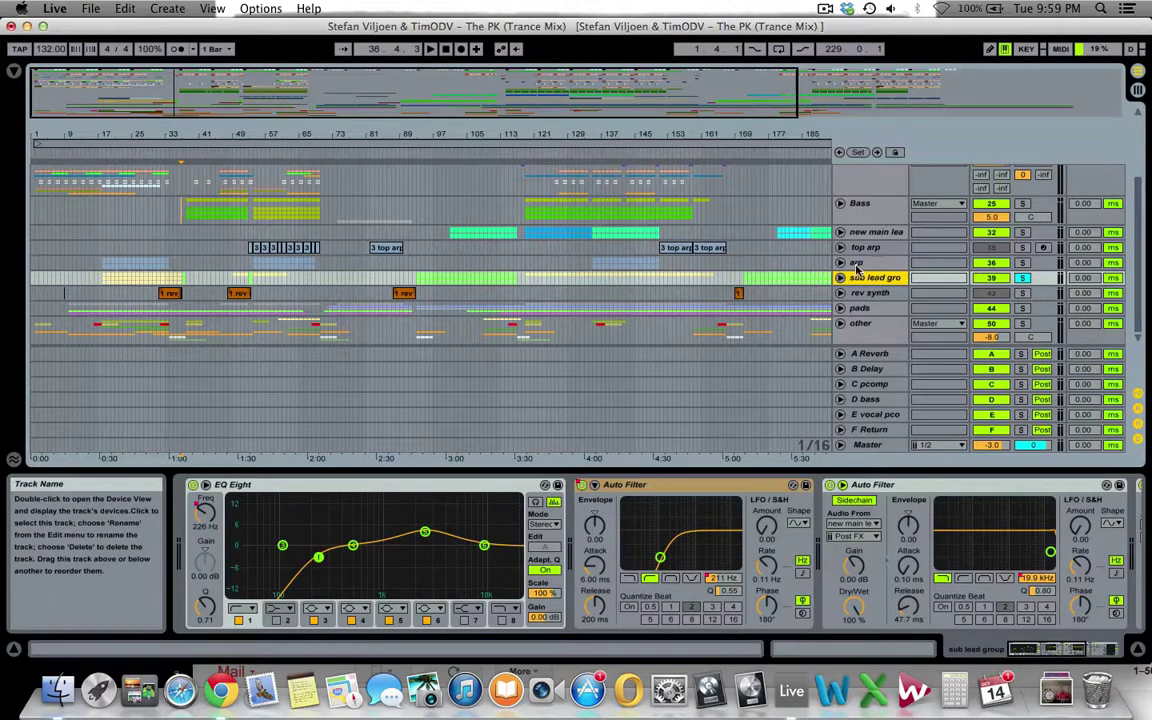
scroll(843, 278, up, 3)
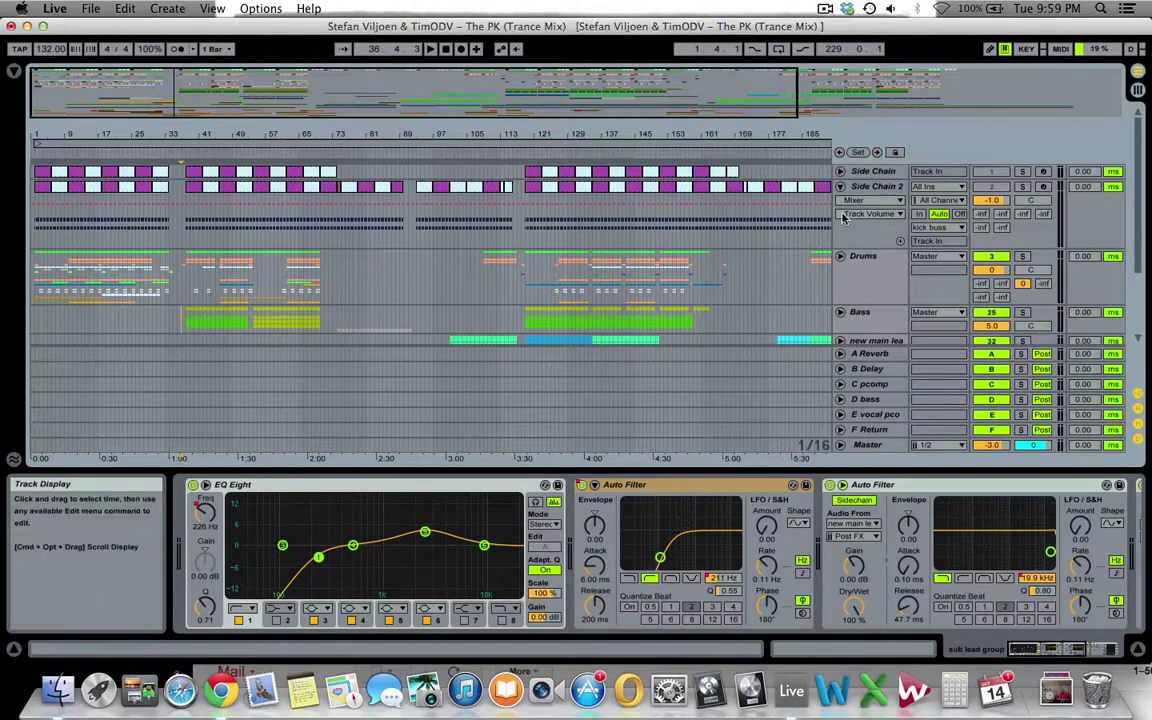
- Examine the devices of the Side Chain and Side Chain 2 tracks and the notes in a Side Chain clip
click(866, 189)
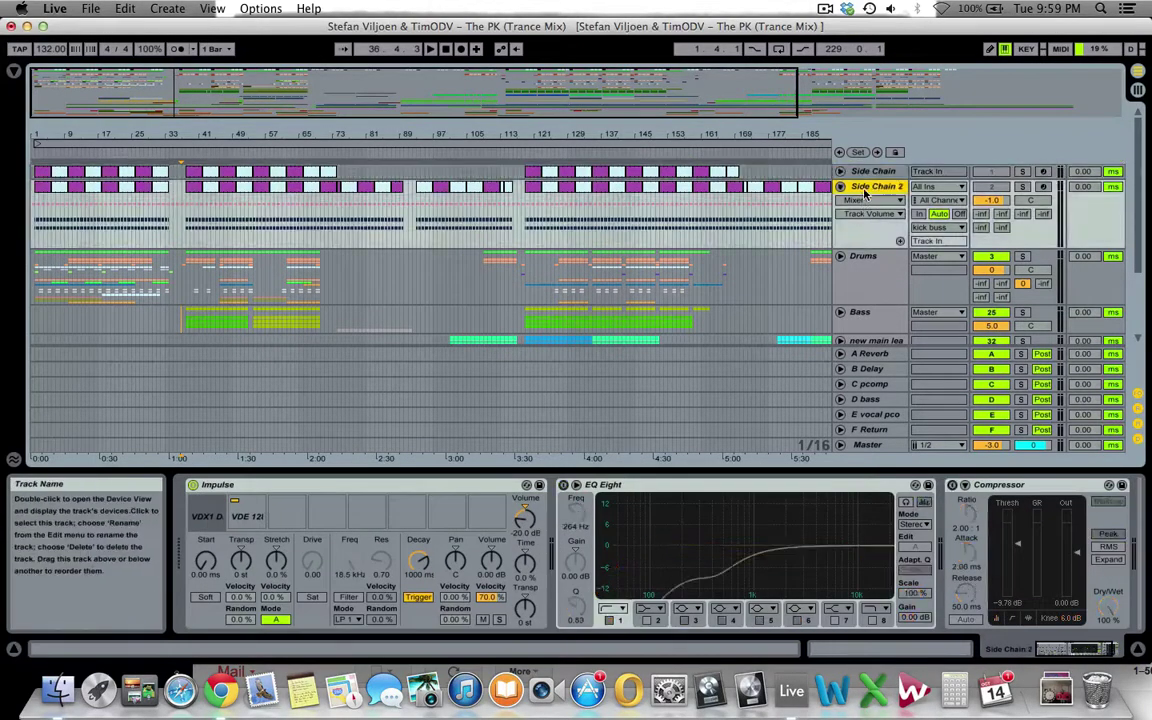
key(Up)
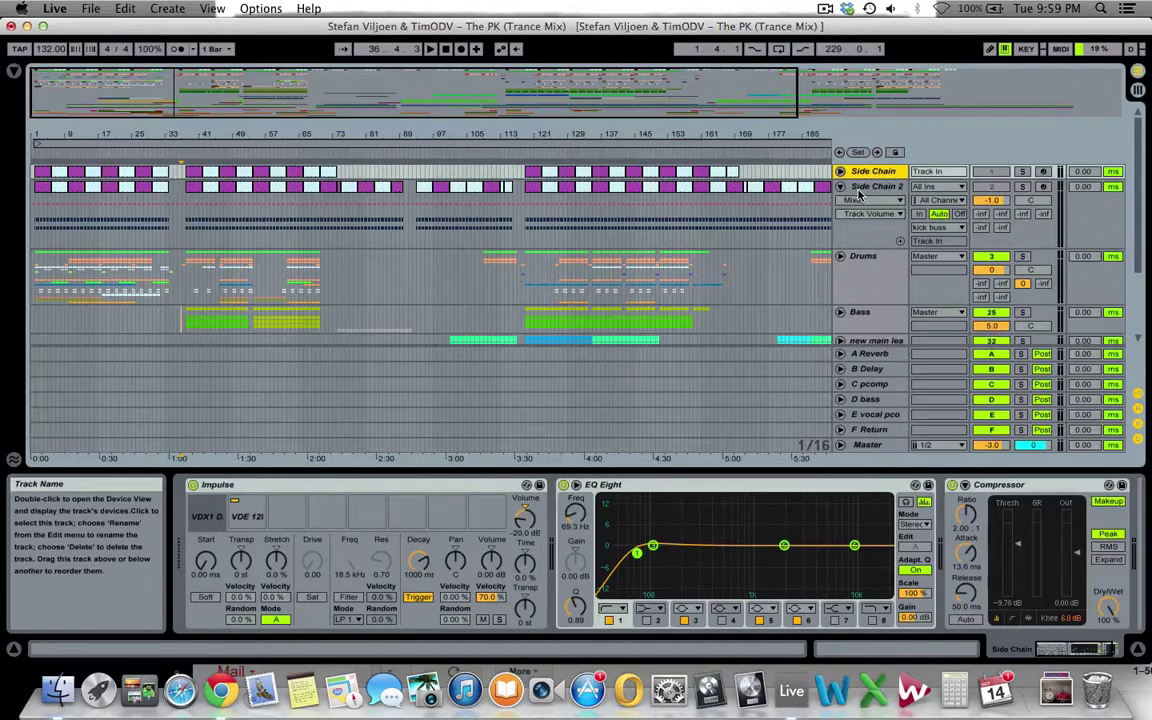
key(Down)
click(867, 172)
double_click(113, 172)
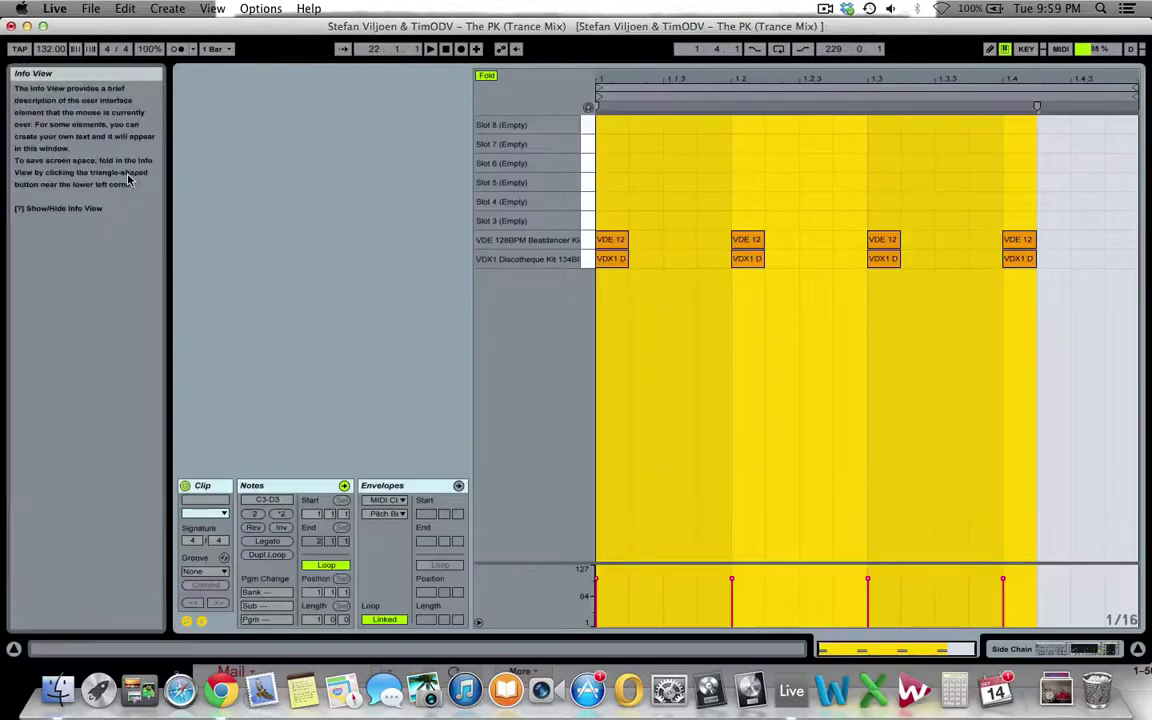
key(shift+Tab)
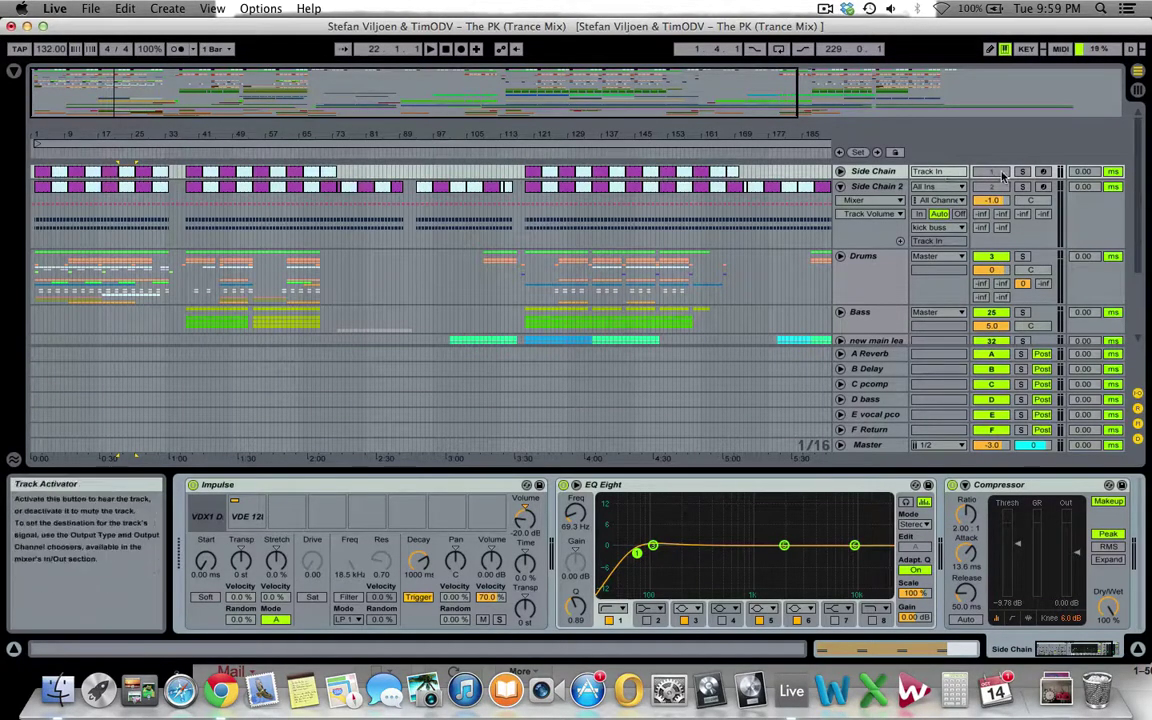
- Hide the return tracks in the arrangement, with the view on about the first 58 bars
click(480, 224)
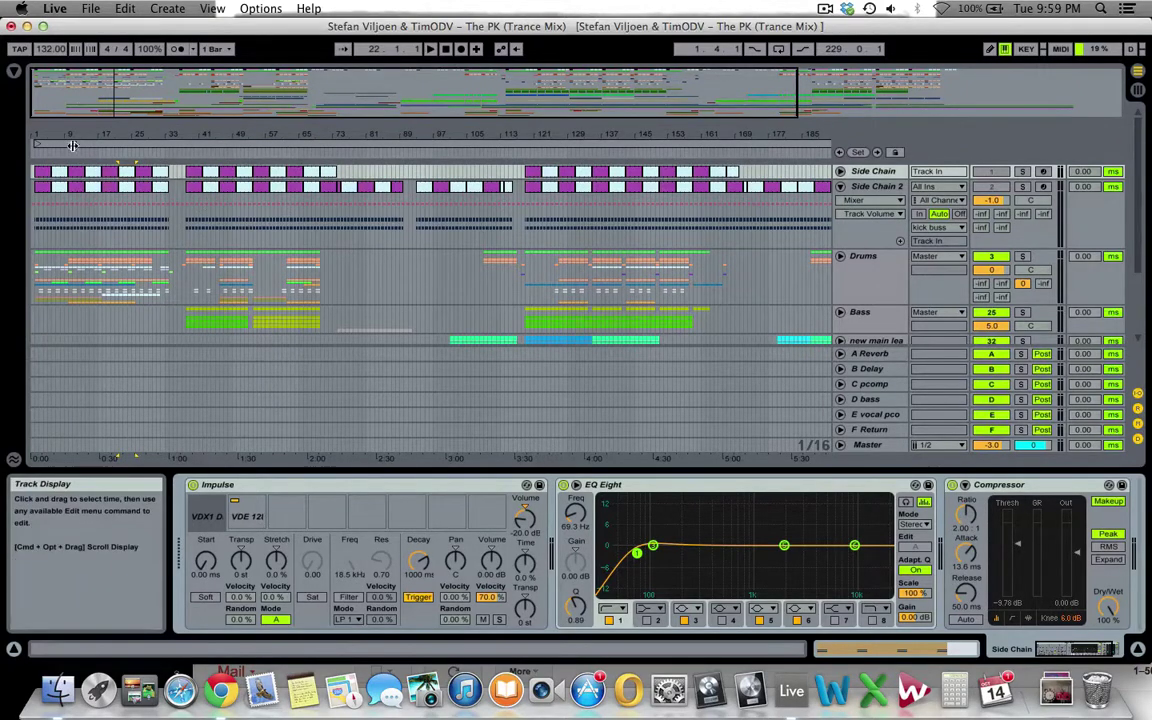
drag(70, 88, 74, 185)
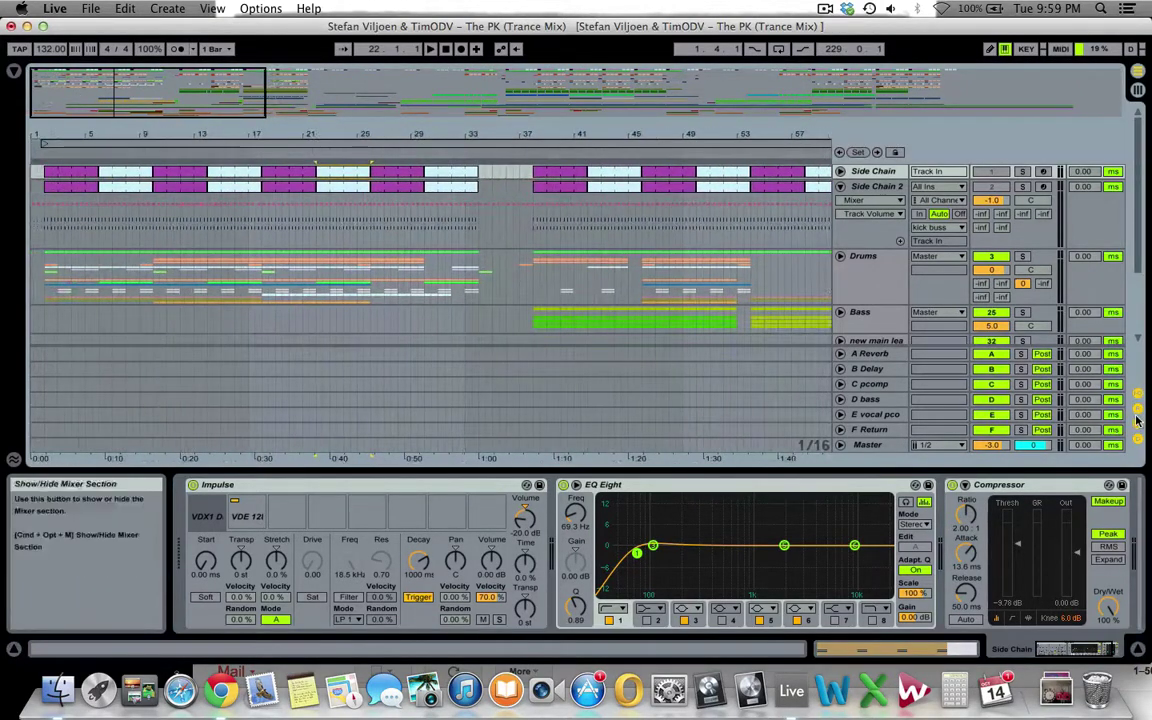
click(1138, 408)
- Solo the Drums group and play it back from around bar 9
click(861, 271)
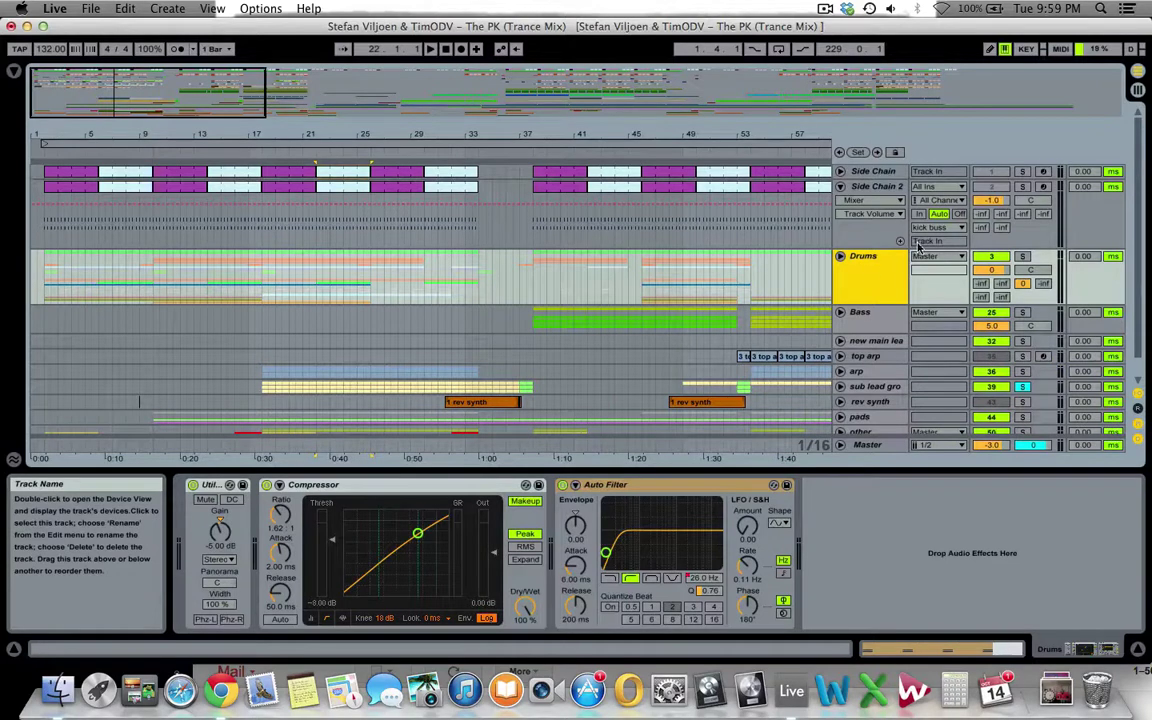
click(1022, 256)
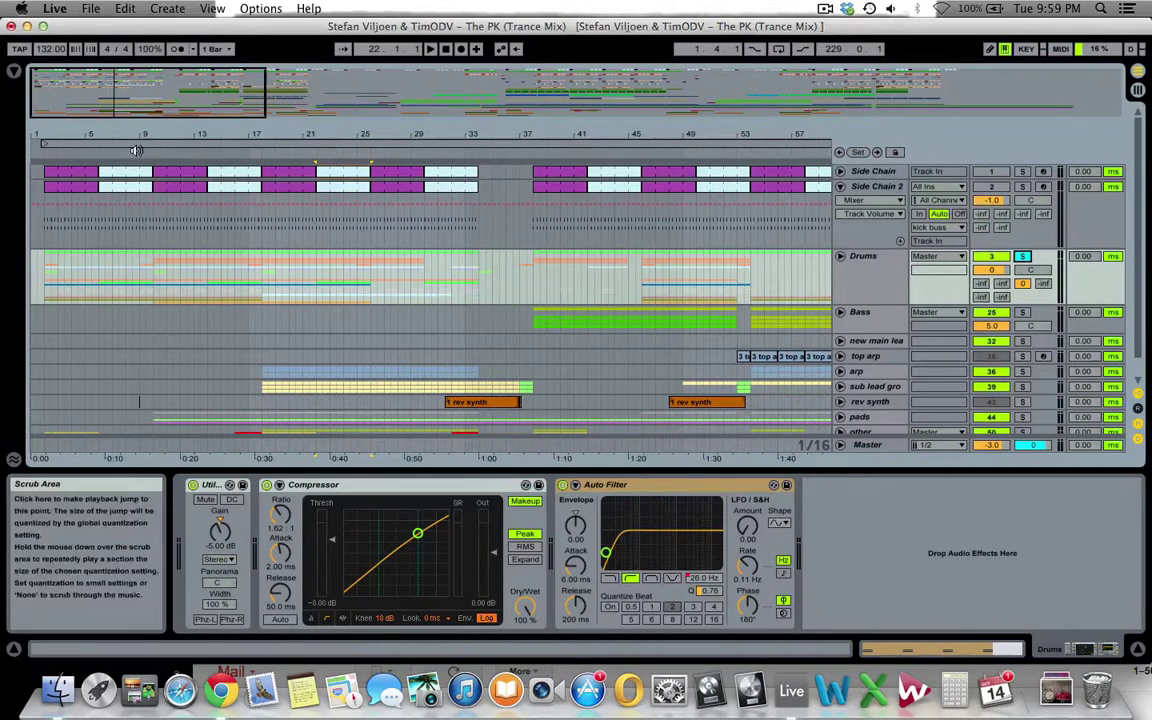
click(136, 150)
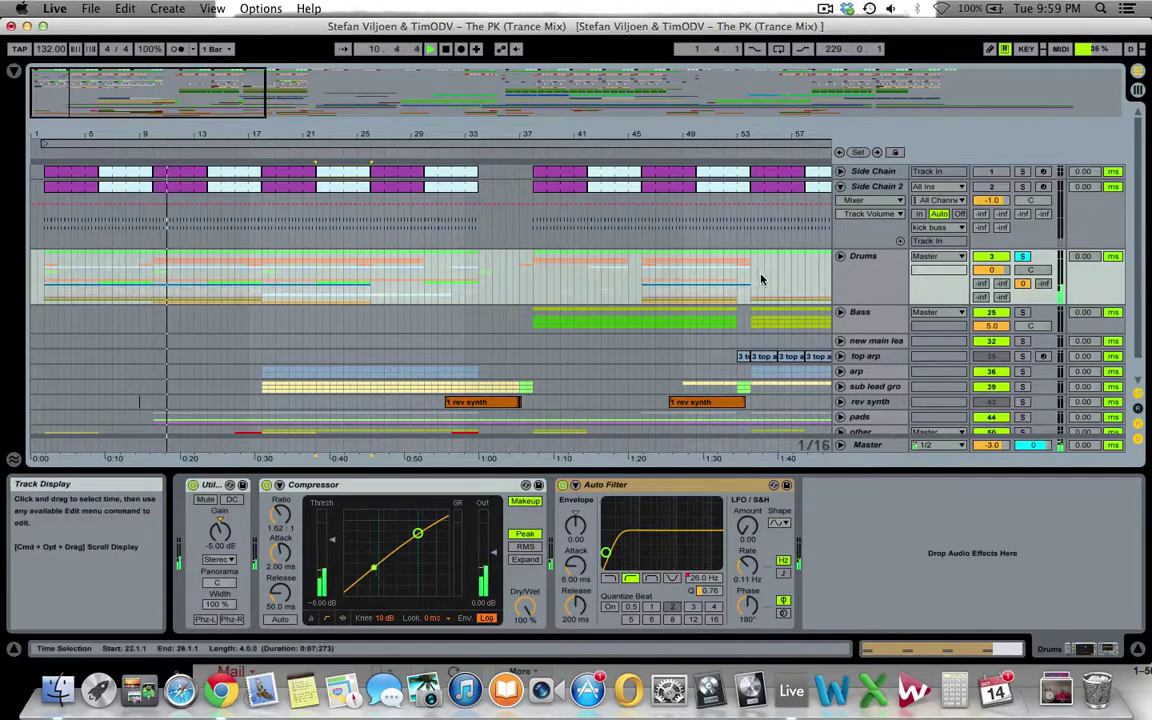
click(870, 270)
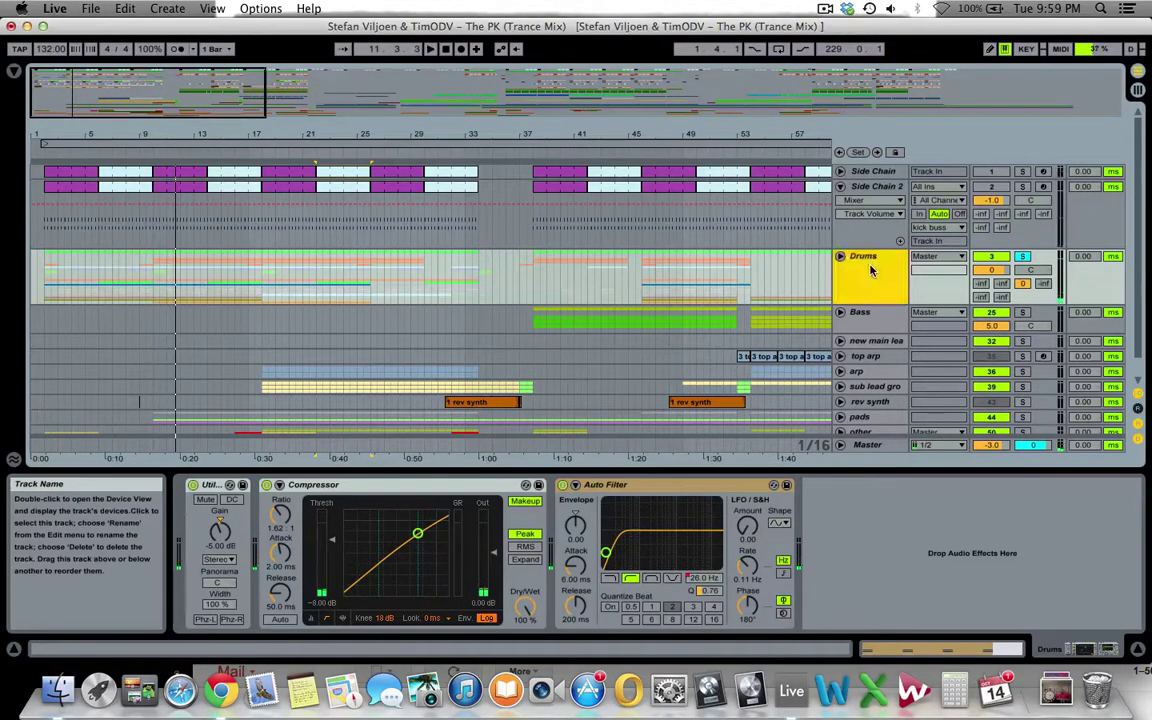
- Unfold the Drums group and show the devices of its Top kick track
click(840, 256)
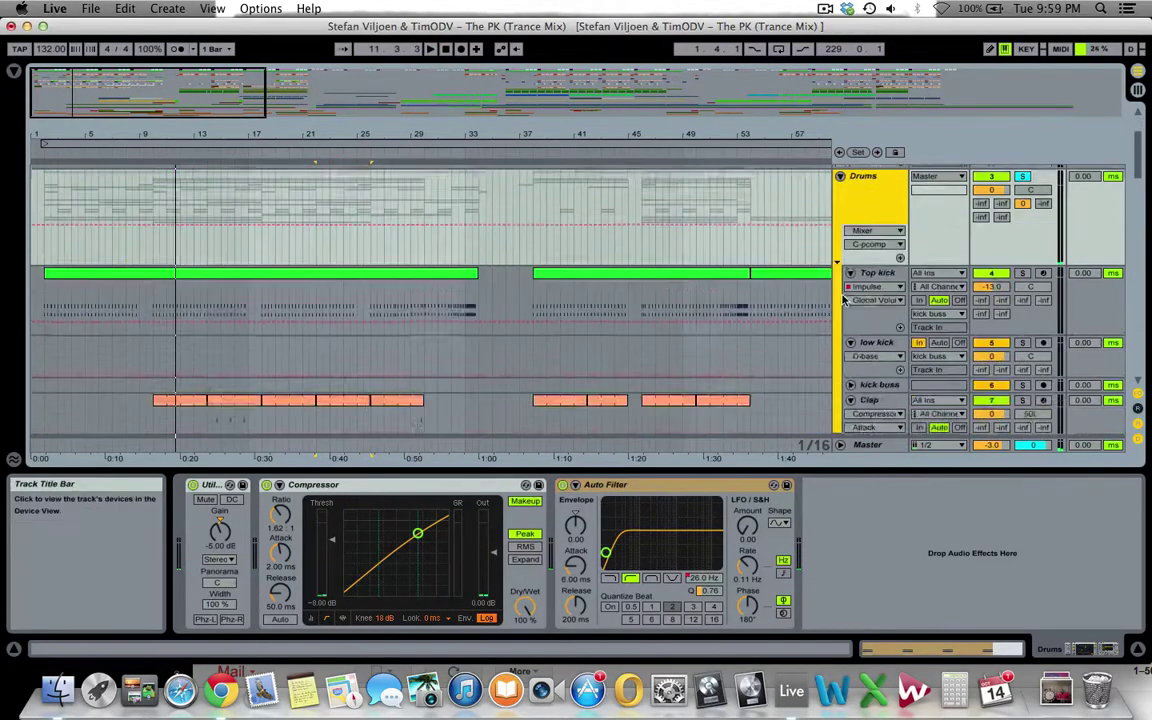
scroll(843, 300, down, 1)
scroll(781, 225, down, 3)
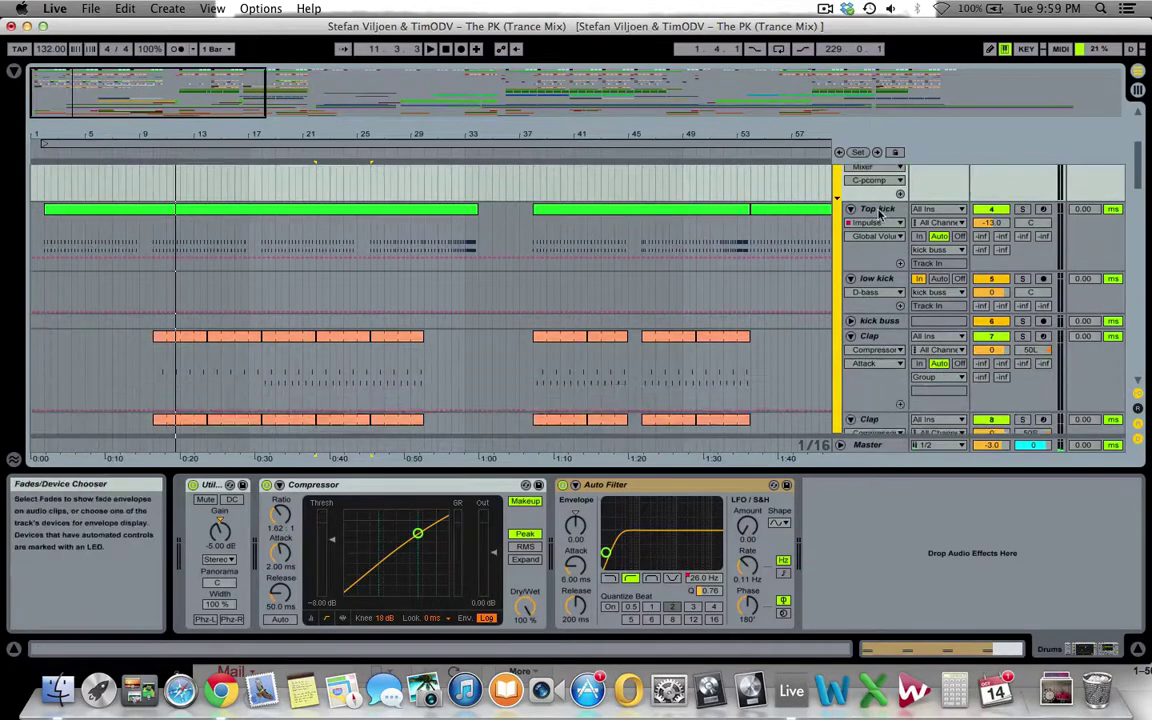
scroll(785, 205, up, 4)
click(872, 276)
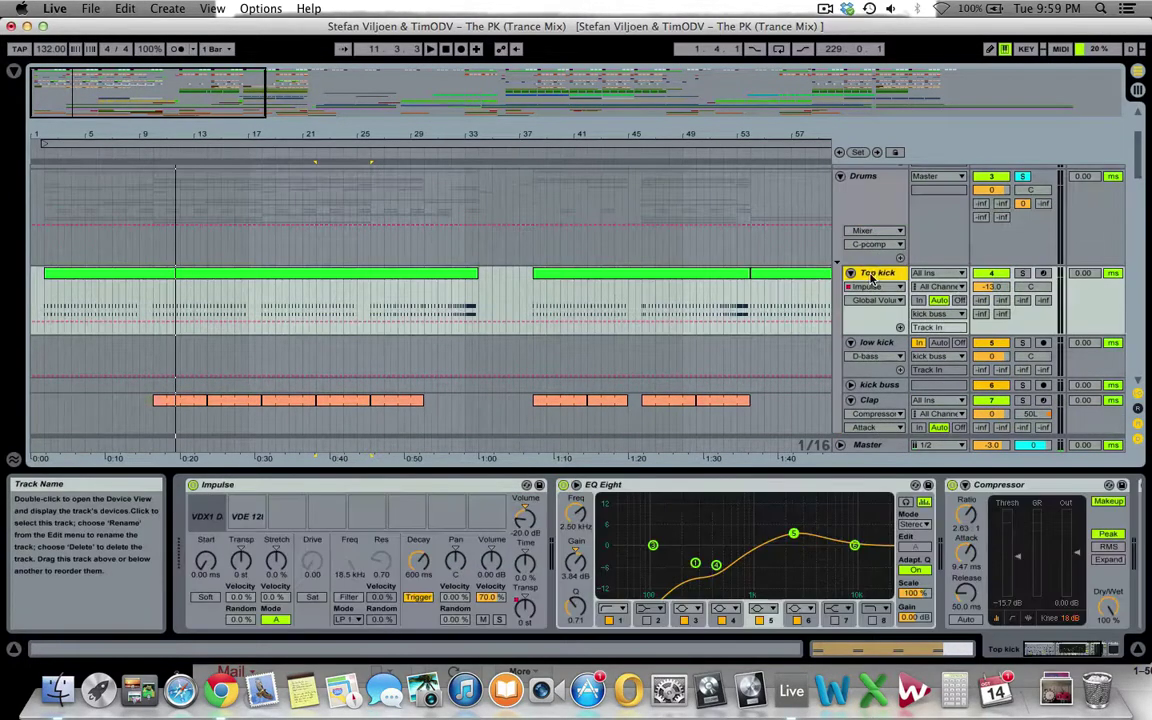
- Solo the Top kick track and listen to it from just before bar 10
click(1023, 273)
key(space)
click(153, 310)
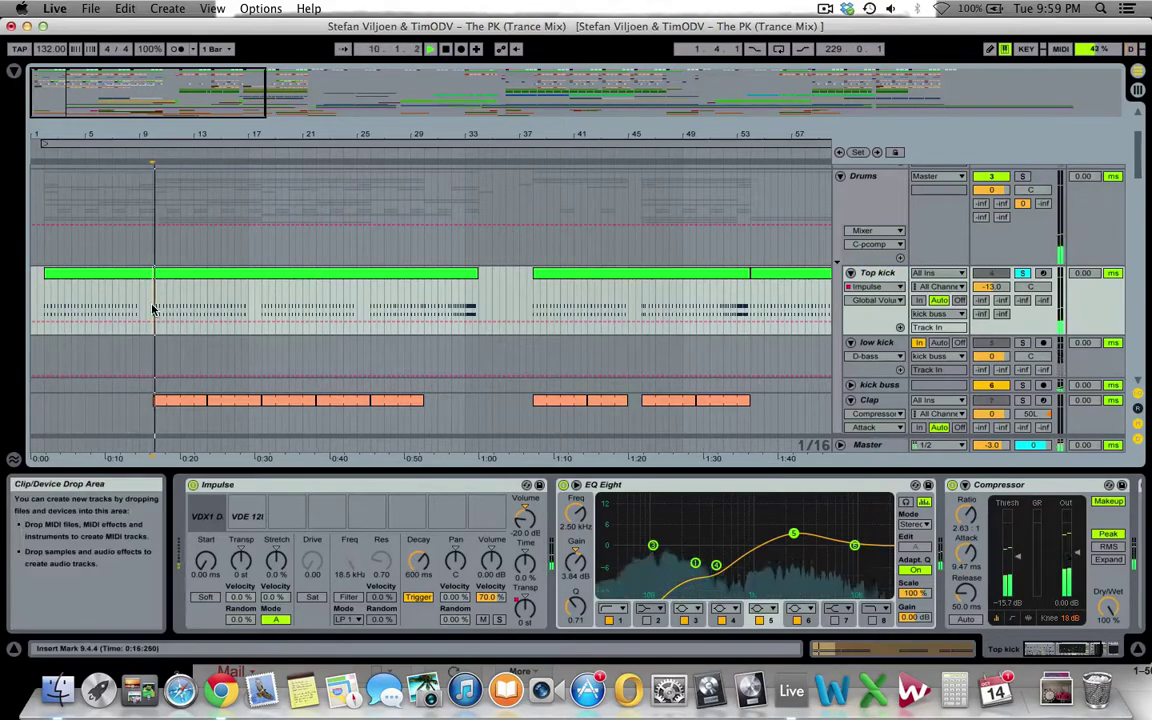
key(space)
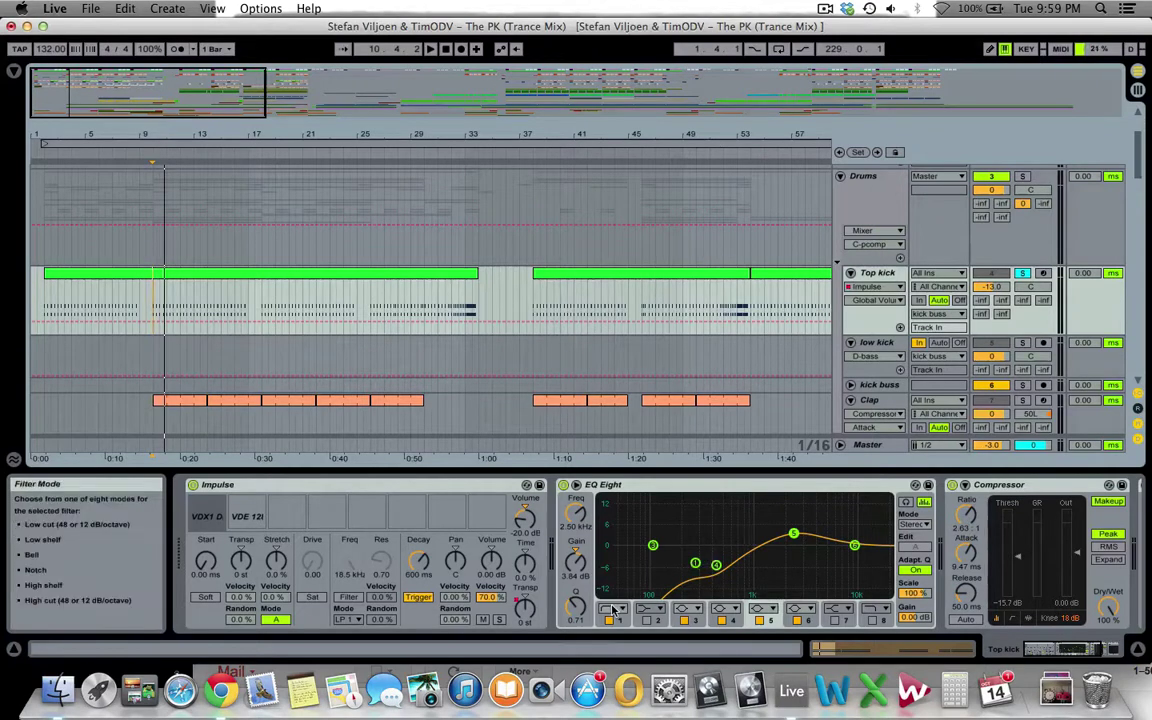
- Examine the Top kick's Impulse, EQ Eight and Compressor, and view its L1+ Ultramaximizer settings before closing the plug-in window
click(250, 516)
click(218, 510)
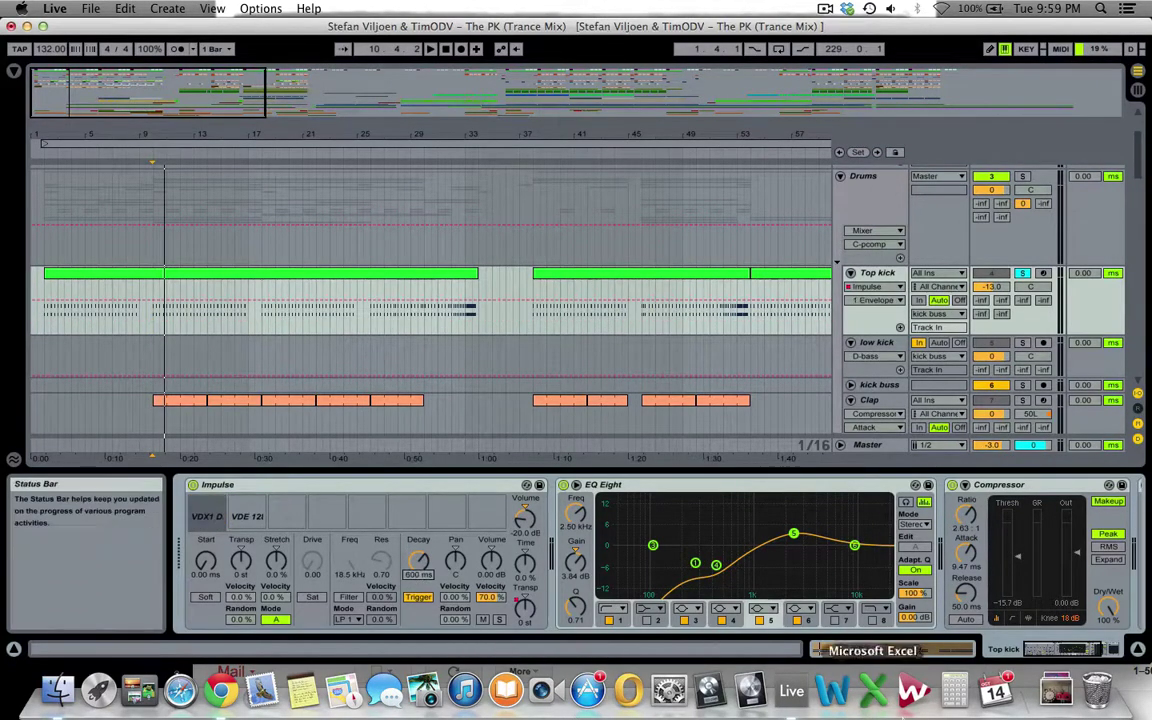
click(1058, 652)
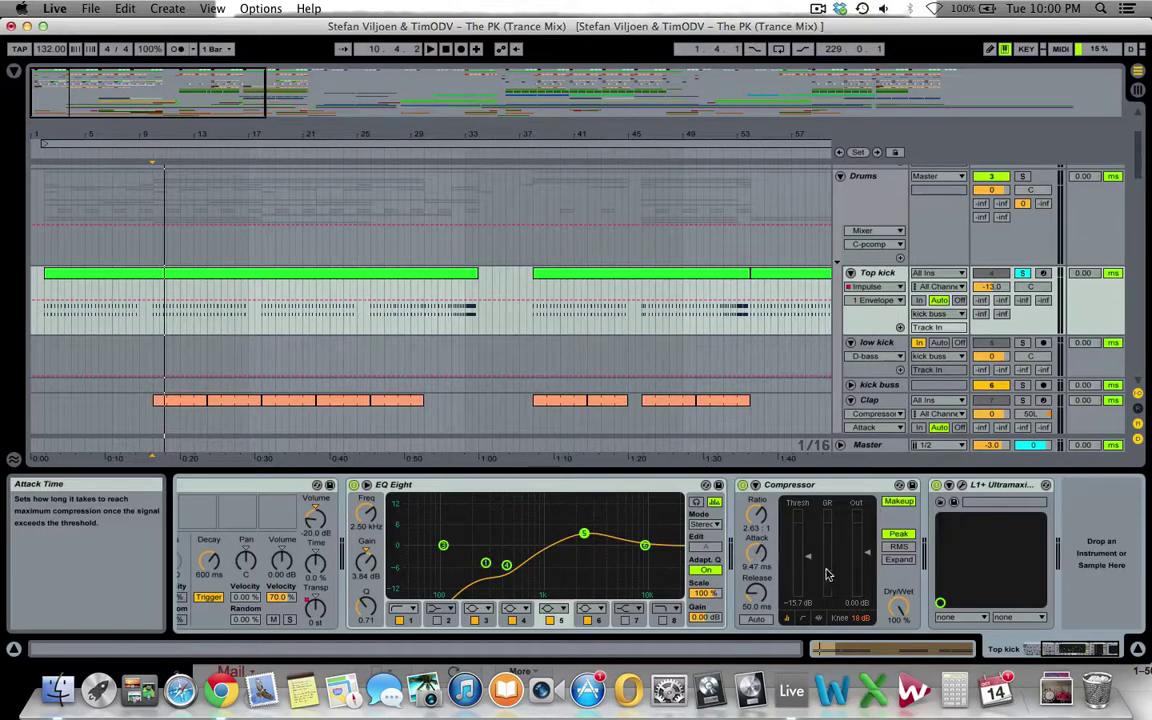
click(960, 486)
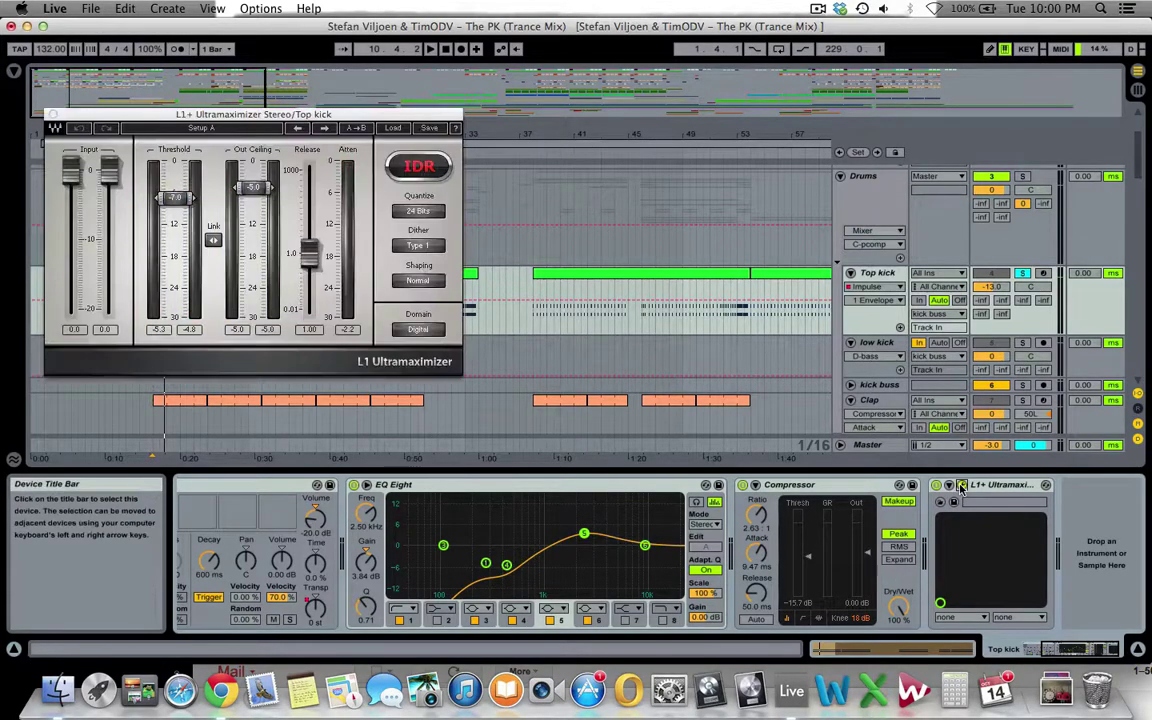
drag(213, 118, 356, 136)
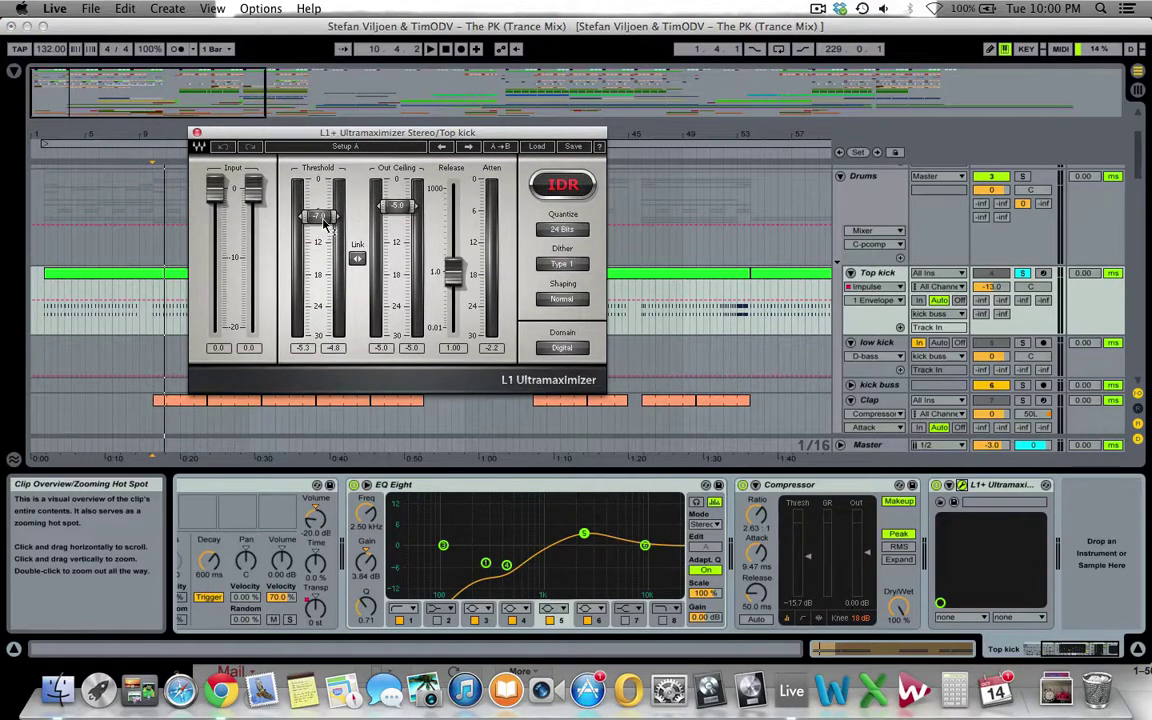
click(197, 134)
- Play the low kick track soloed from just before bar 10, and select band 1 of its EQ Eight
click(871, 344)
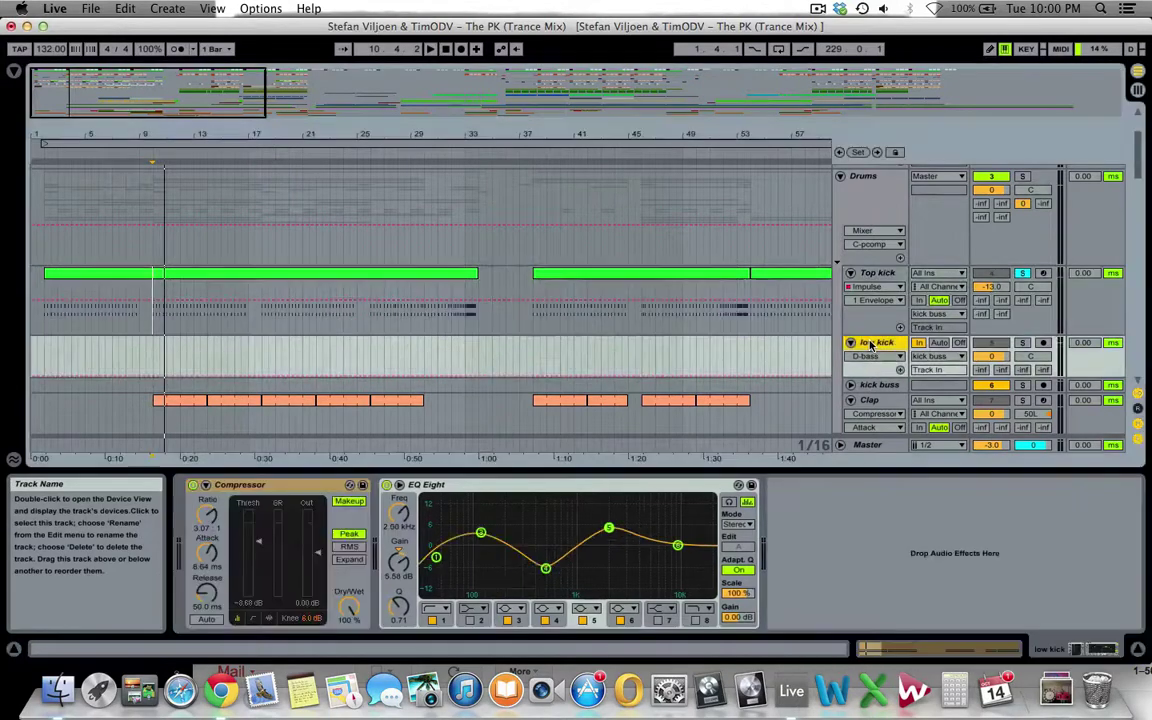
click(1022, 343)
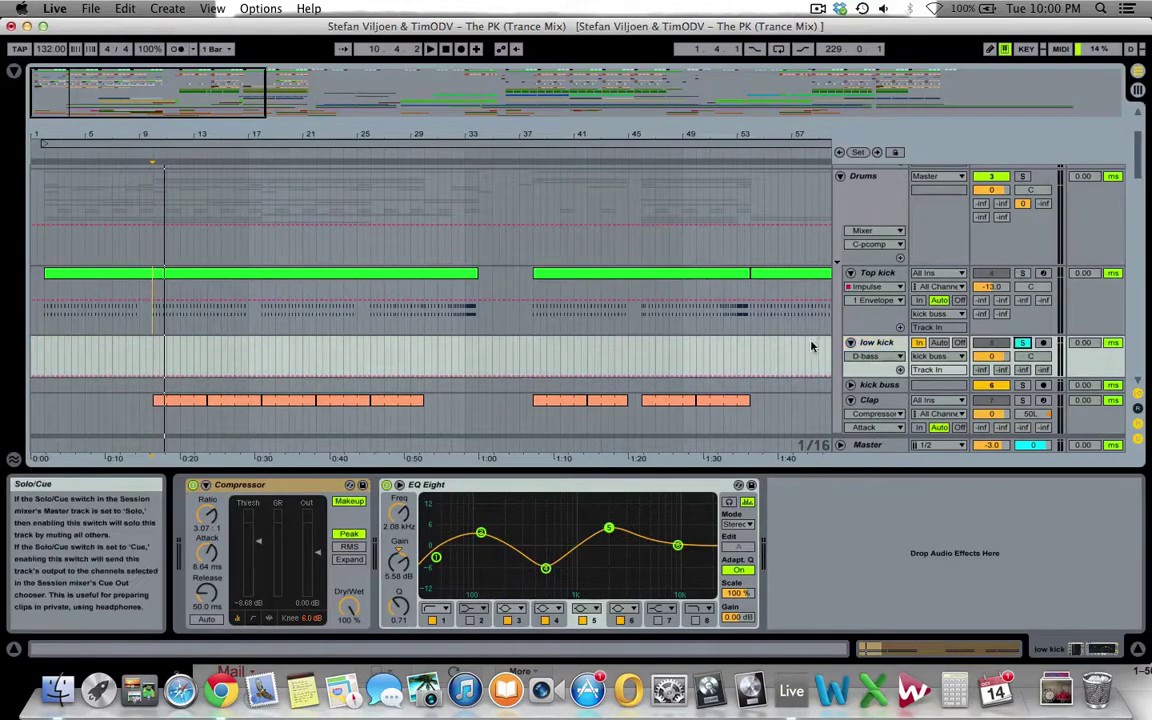
click(150, 312)
key(space)
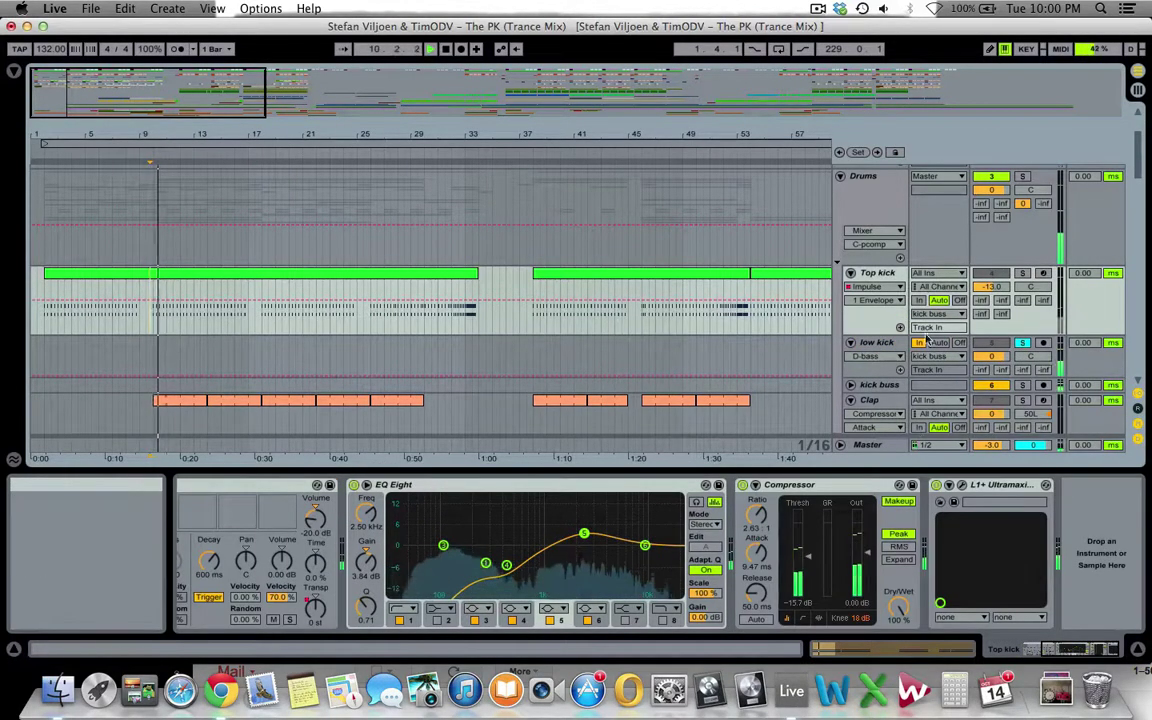
click(926, 340)
key(space)
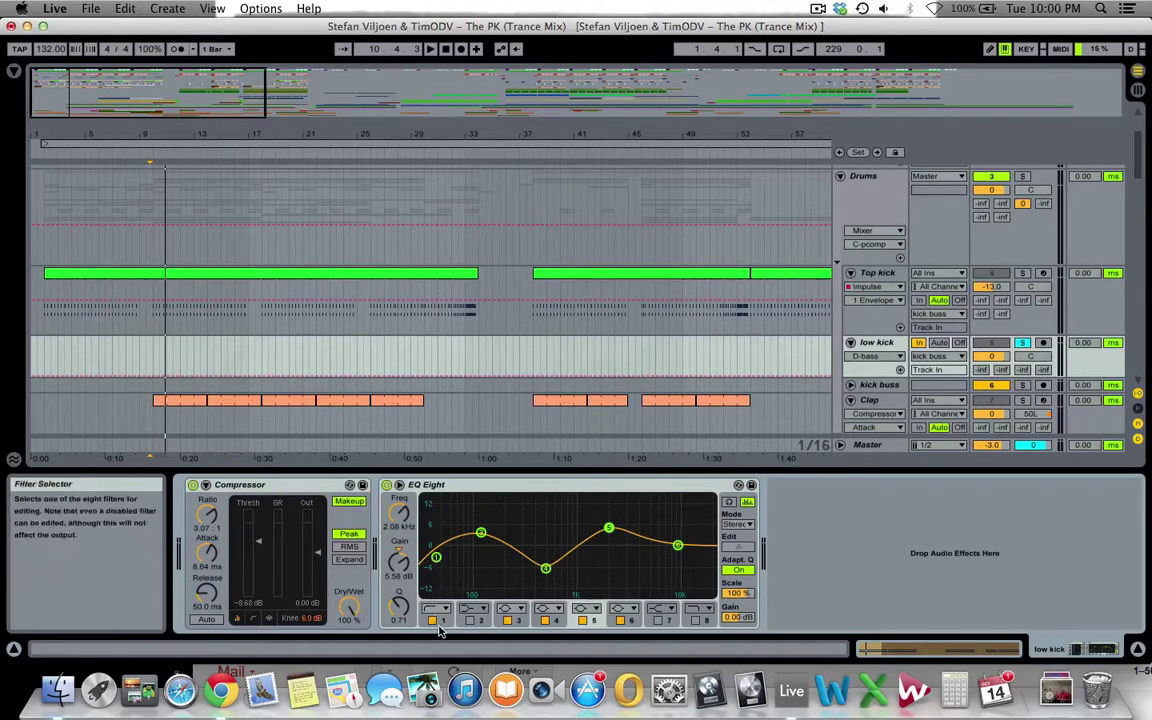
click(435, 559)
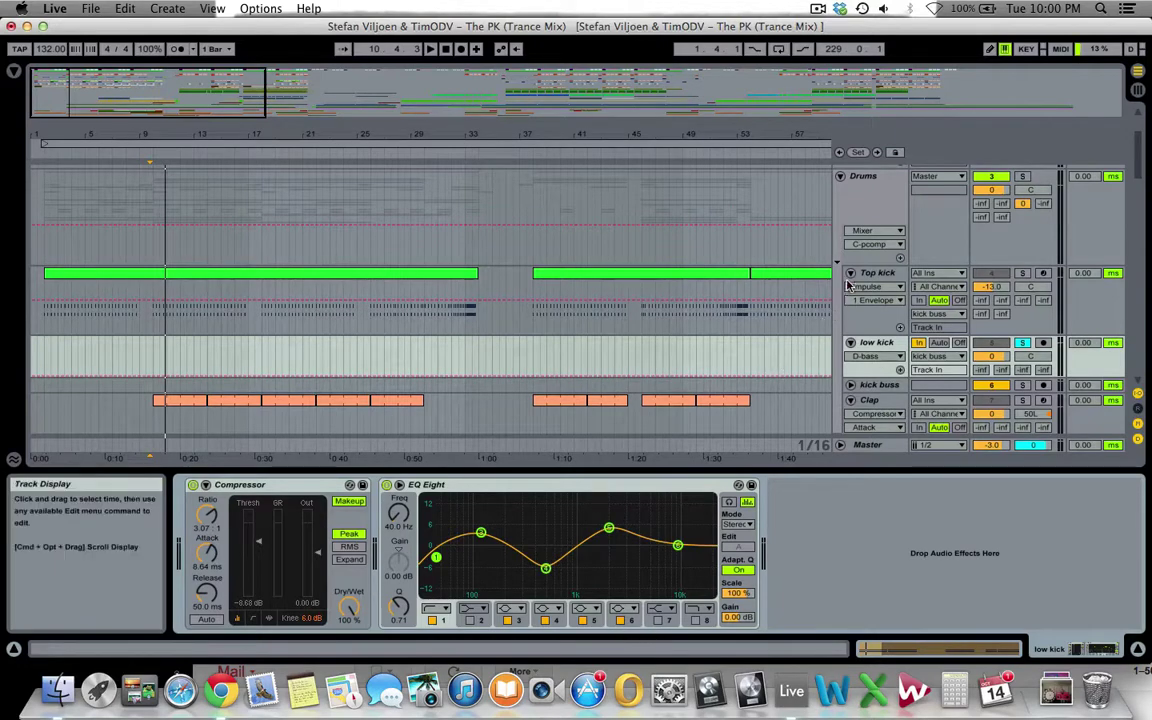
- Play the kick buss track soloed from just before bar 10 with its Spectrum in view, and select its Compressor
click(879, 385)
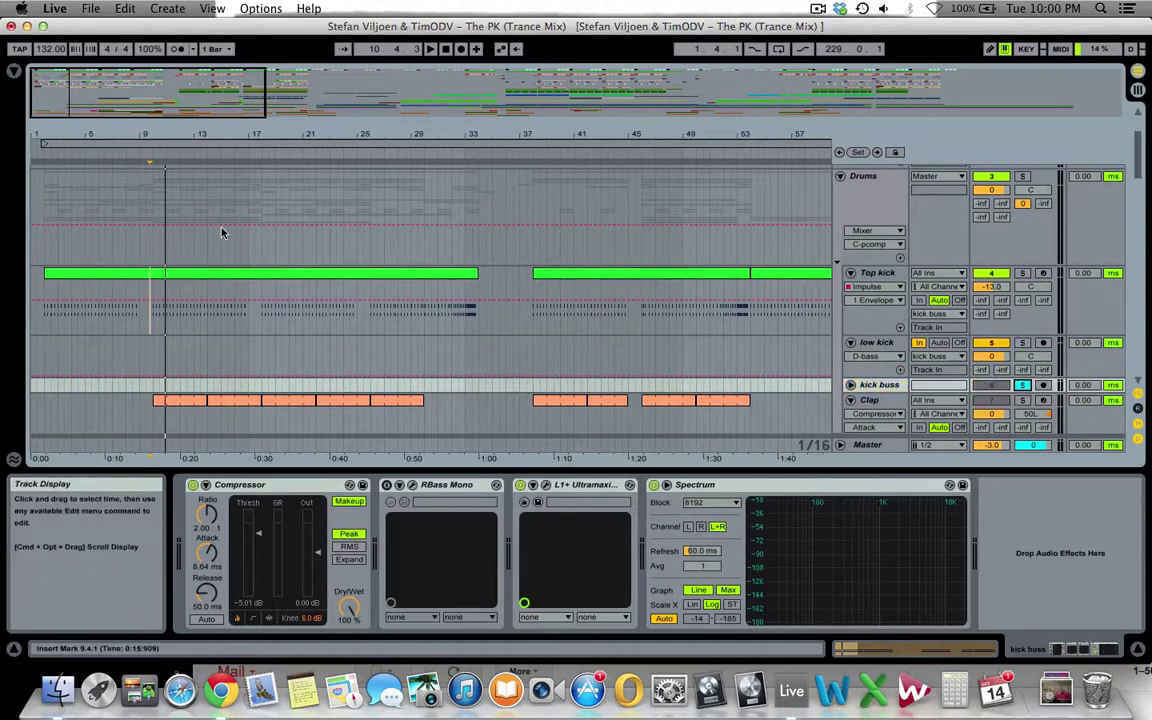
click(152, 319)
key(space)
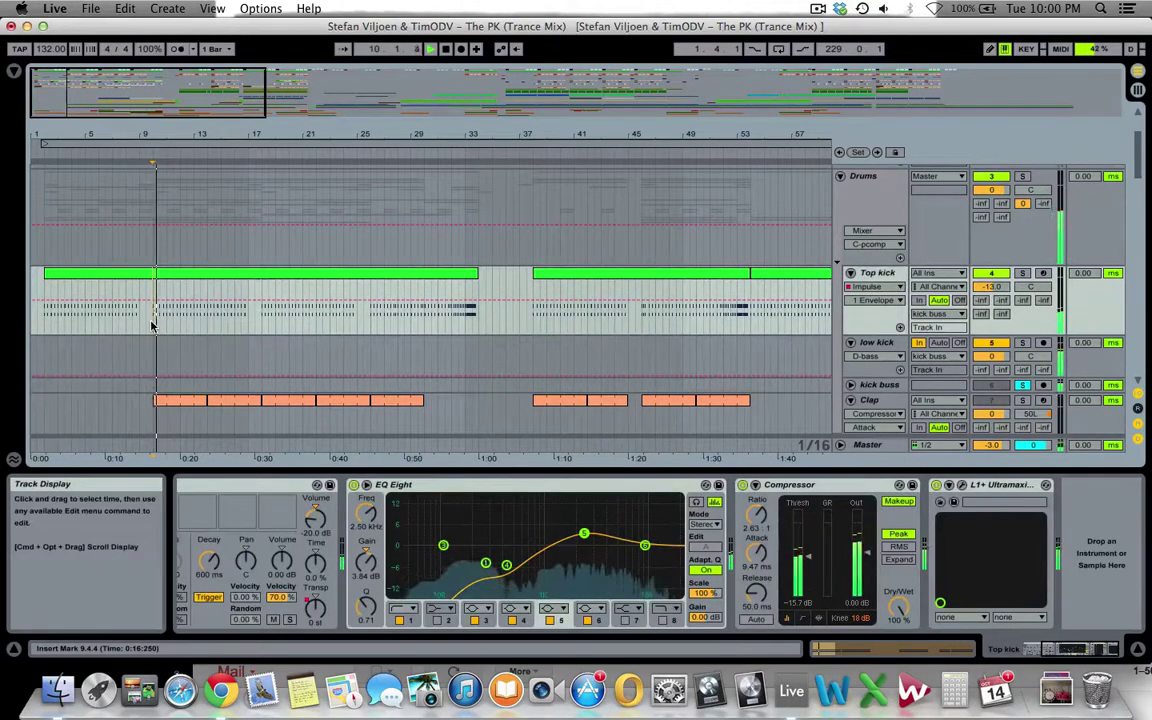
click(879, 385)
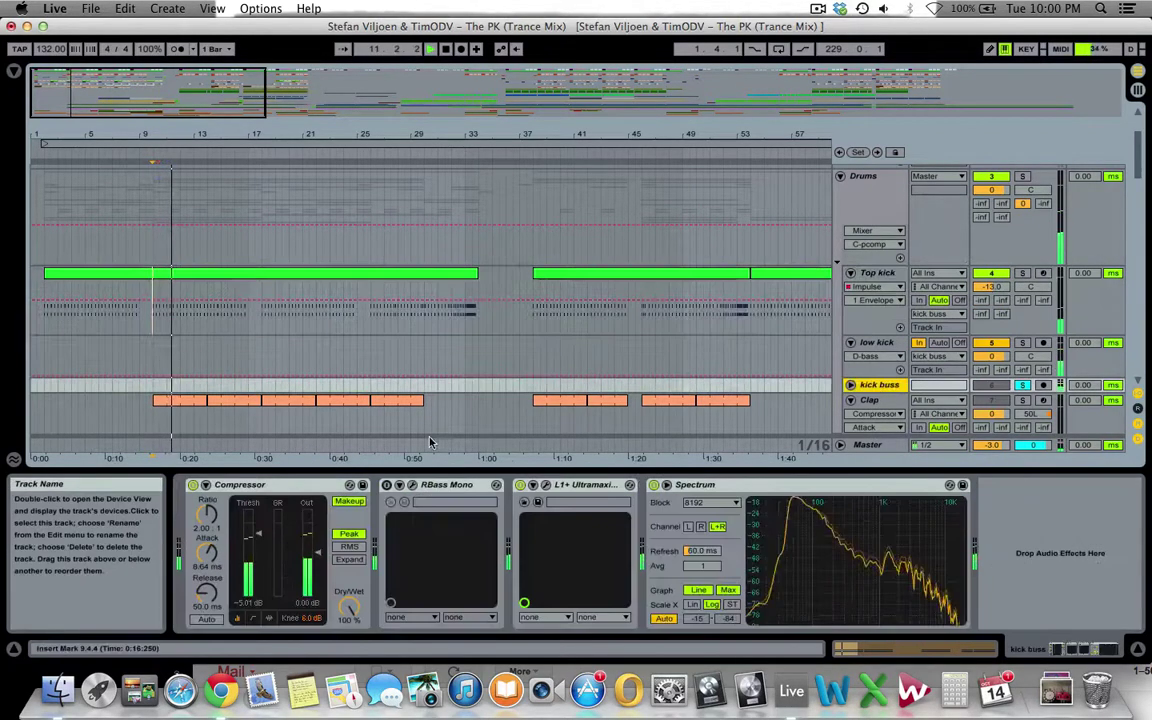
key(space)
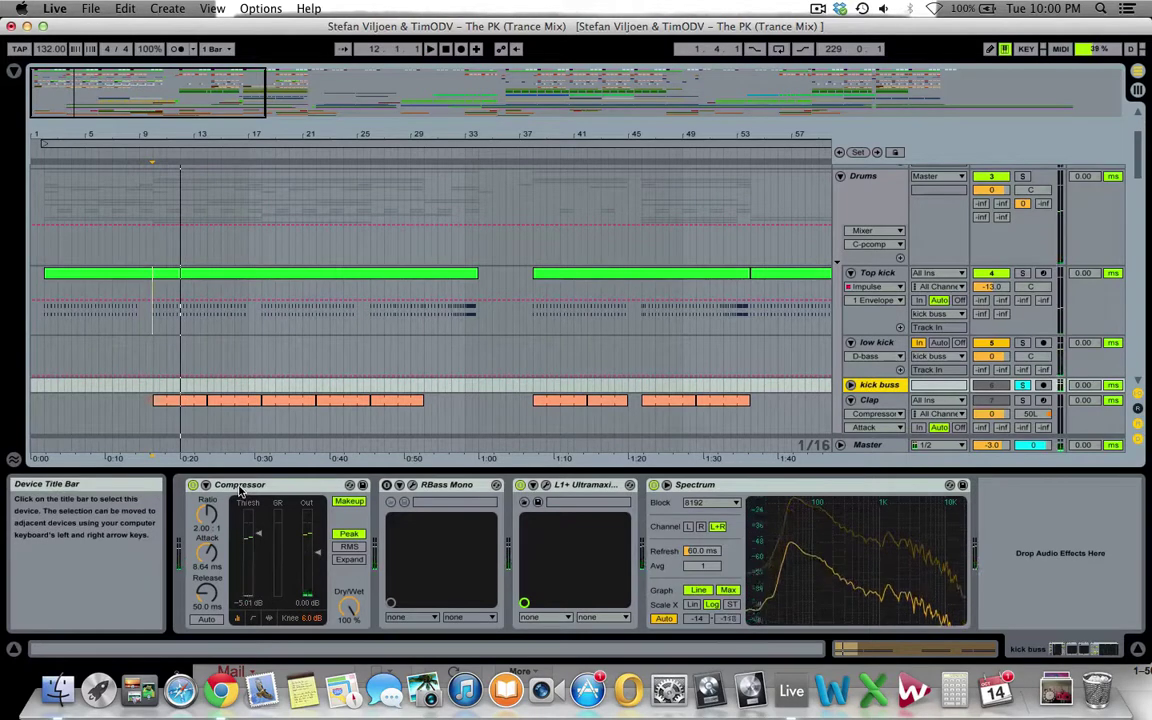
click(239, 487)
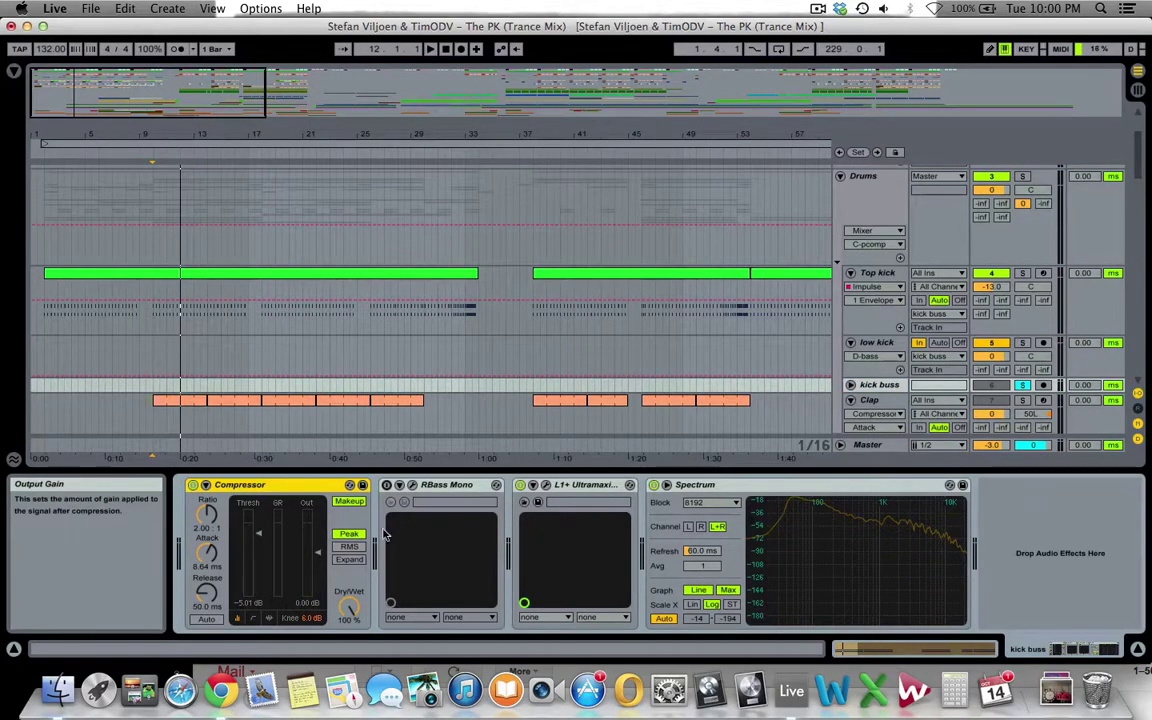
- View the L1+ Ultramaximizer settings on the kick buss and close the plug-in window
click(546, 485)
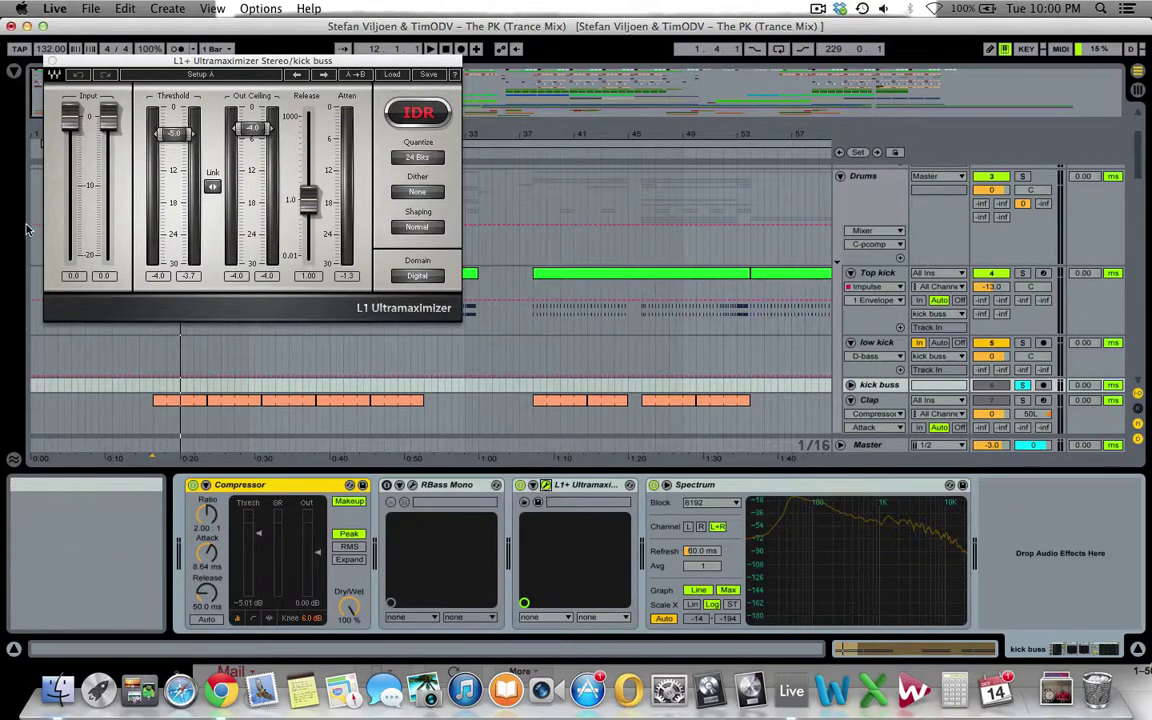
click(52, 62)
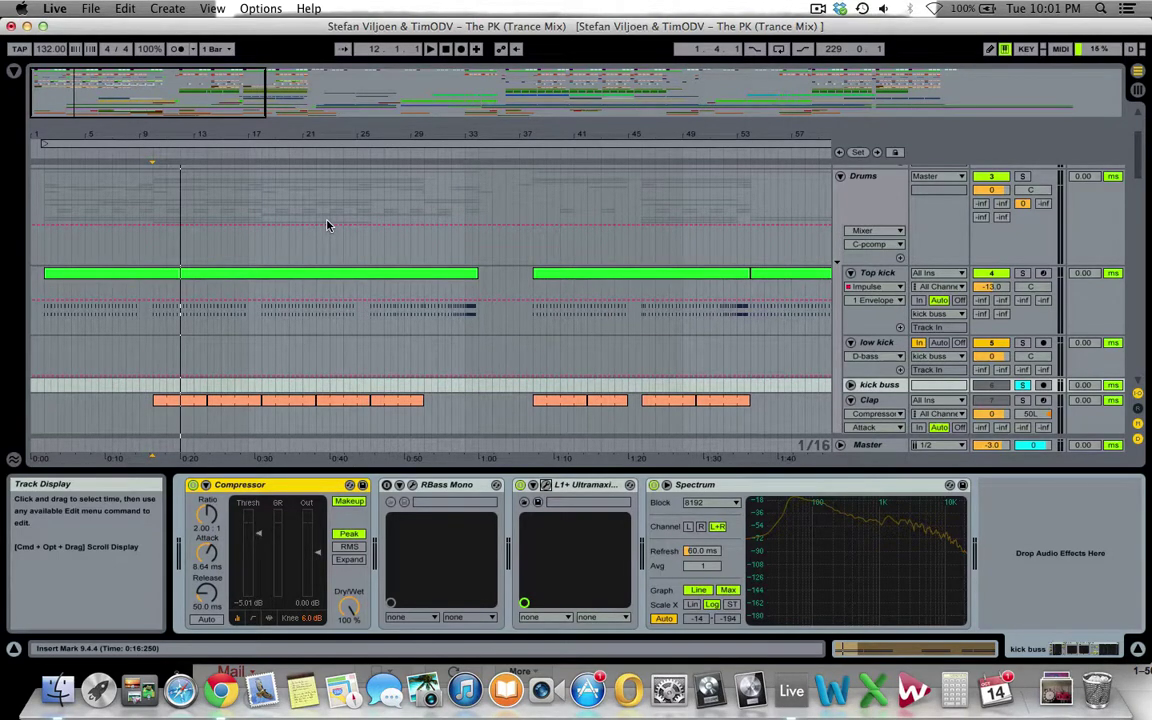
- Select the upper Clap track and inspect the dance snare and clap8 sample slots in its Impulse
scroll(338, 232, down, 5)
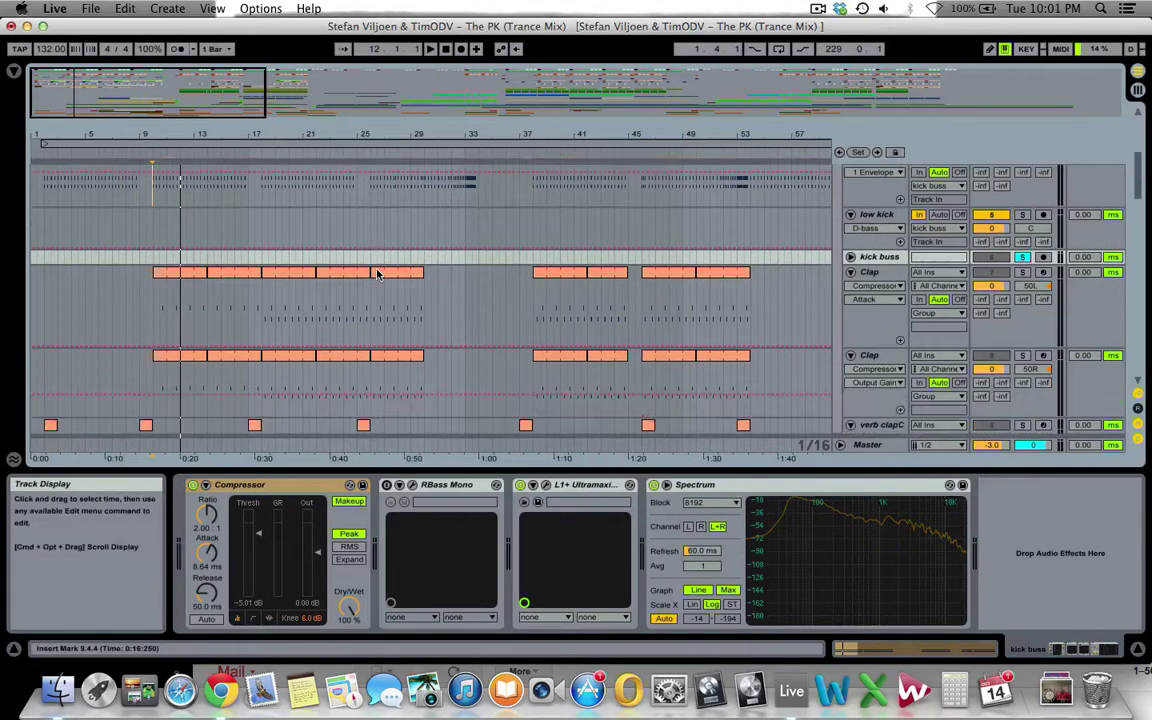
click(800, 308)
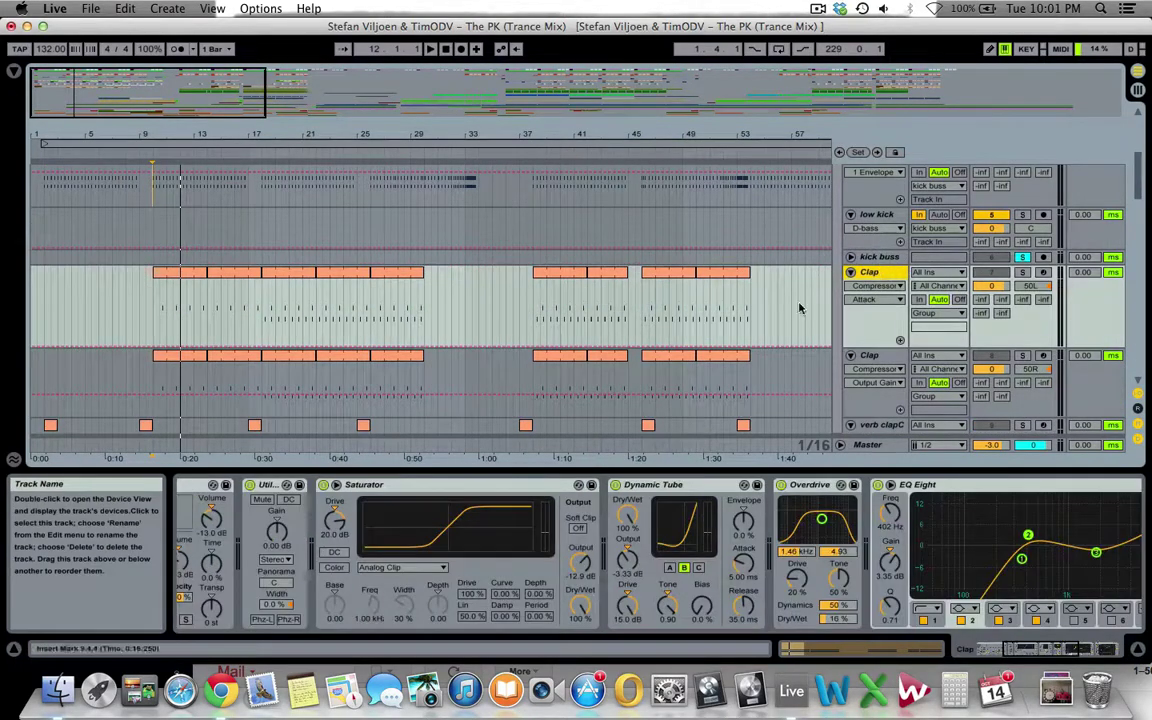
scroll(280, 545, left, 8)
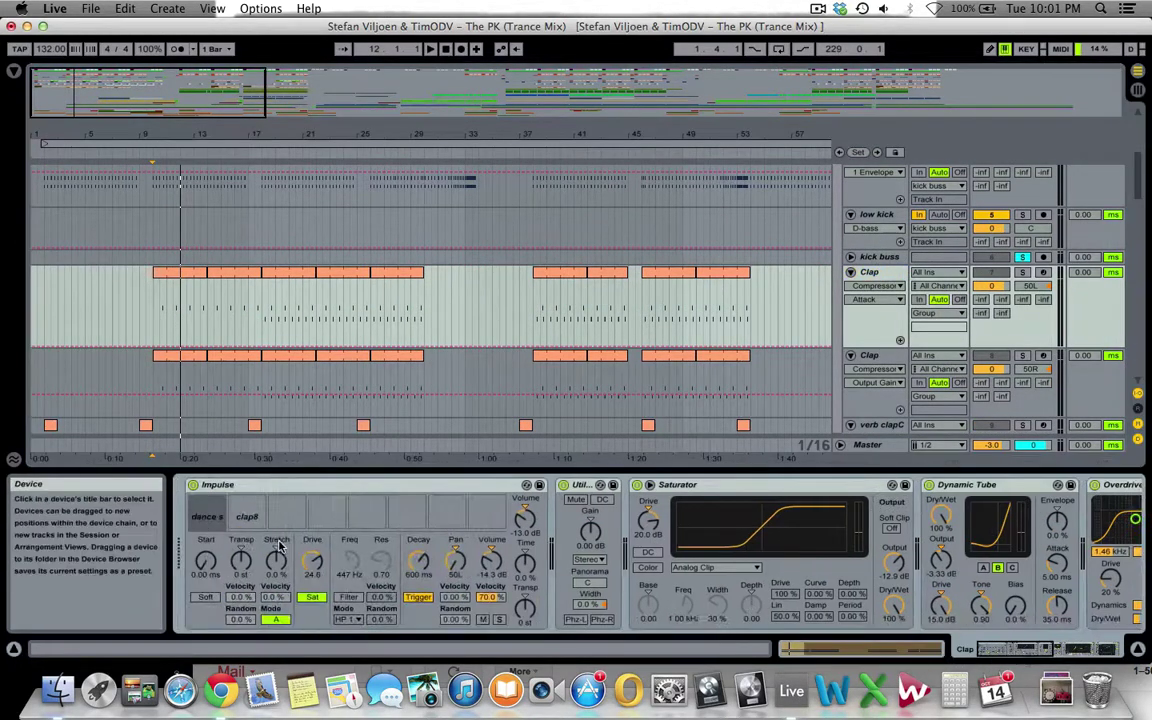
click(200, 516)
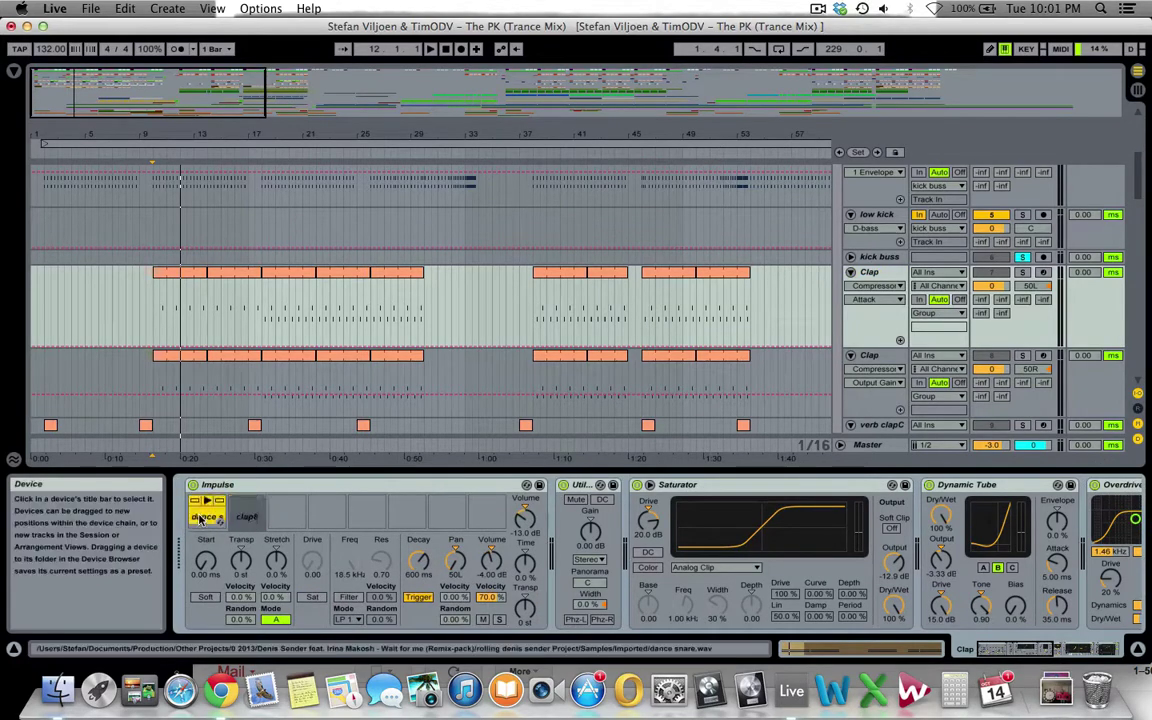
click(246, 516)
- Open the upper Clap track's clip at bar 18 to examine its MIDI notes, and return to the device chain
double_click(280, 272)
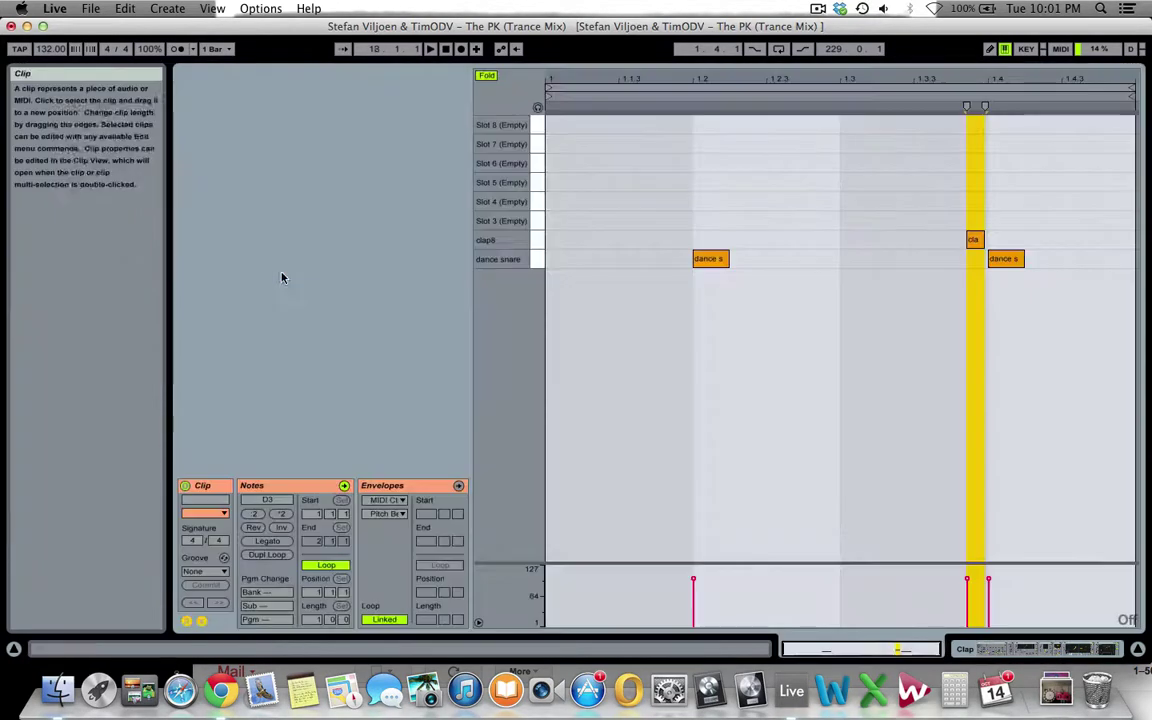
click(972, 240)
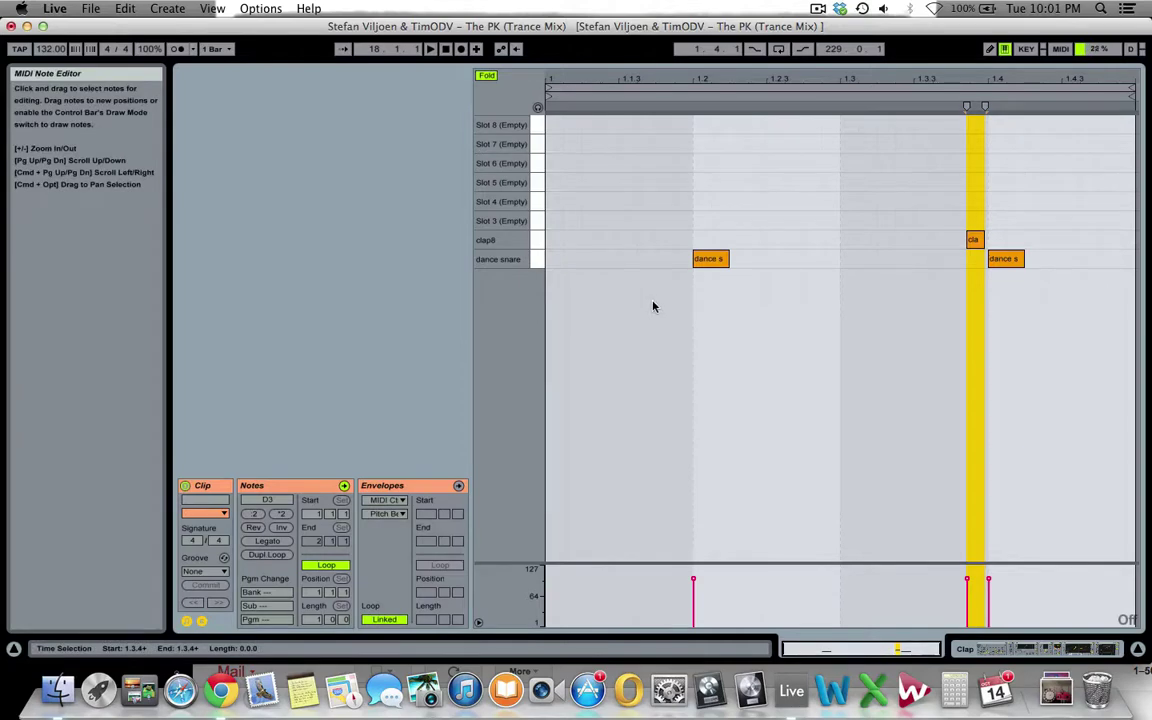
key(shift+Tab)
- Examine the dance snare slot and saturation setting in the upper Clap's Impulse, and the Utility device after it
click(211, 517)
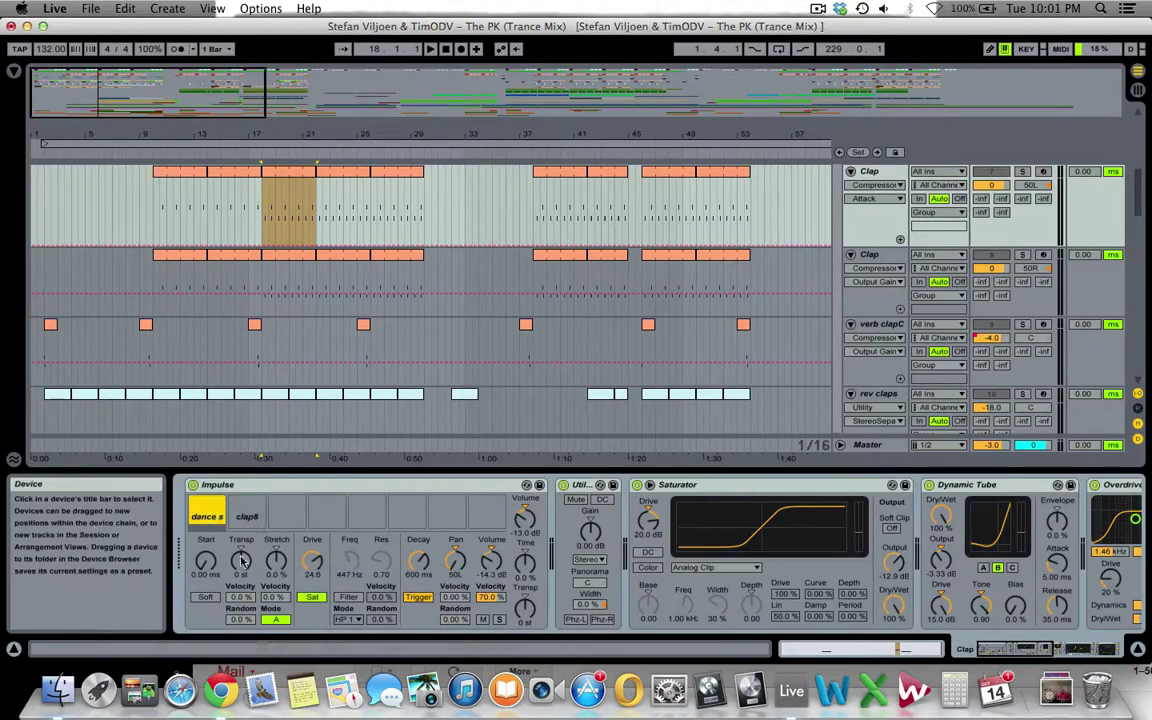
click(308, 596)
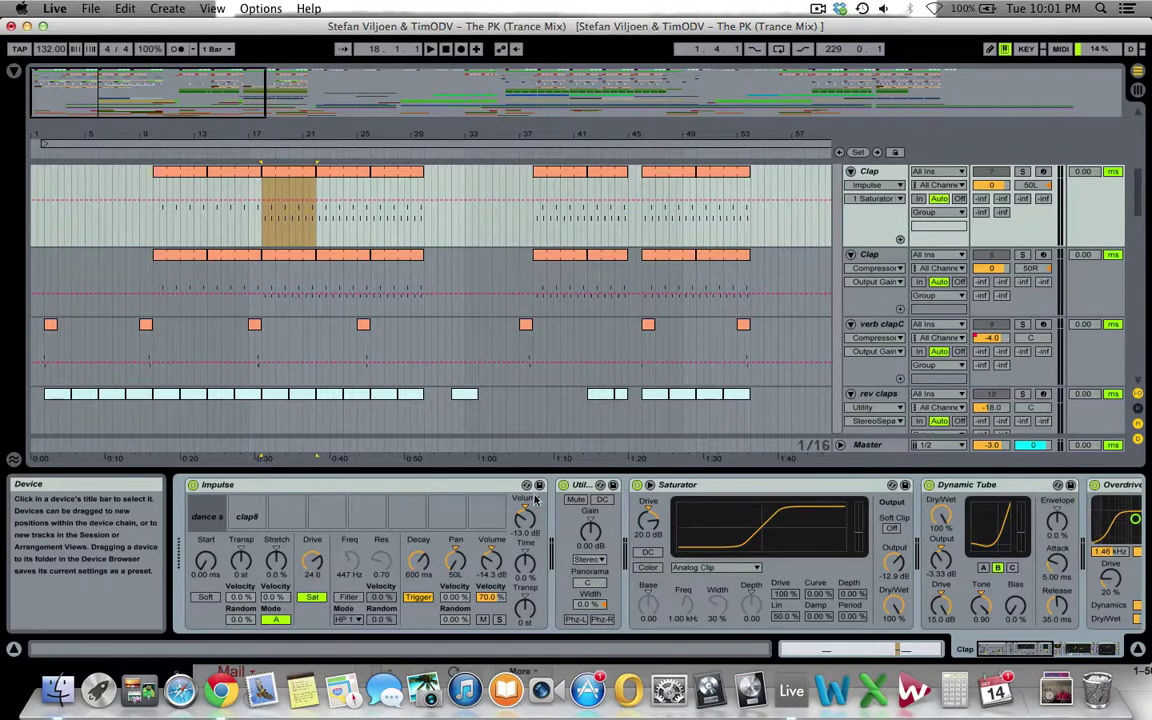
click(584, 484)
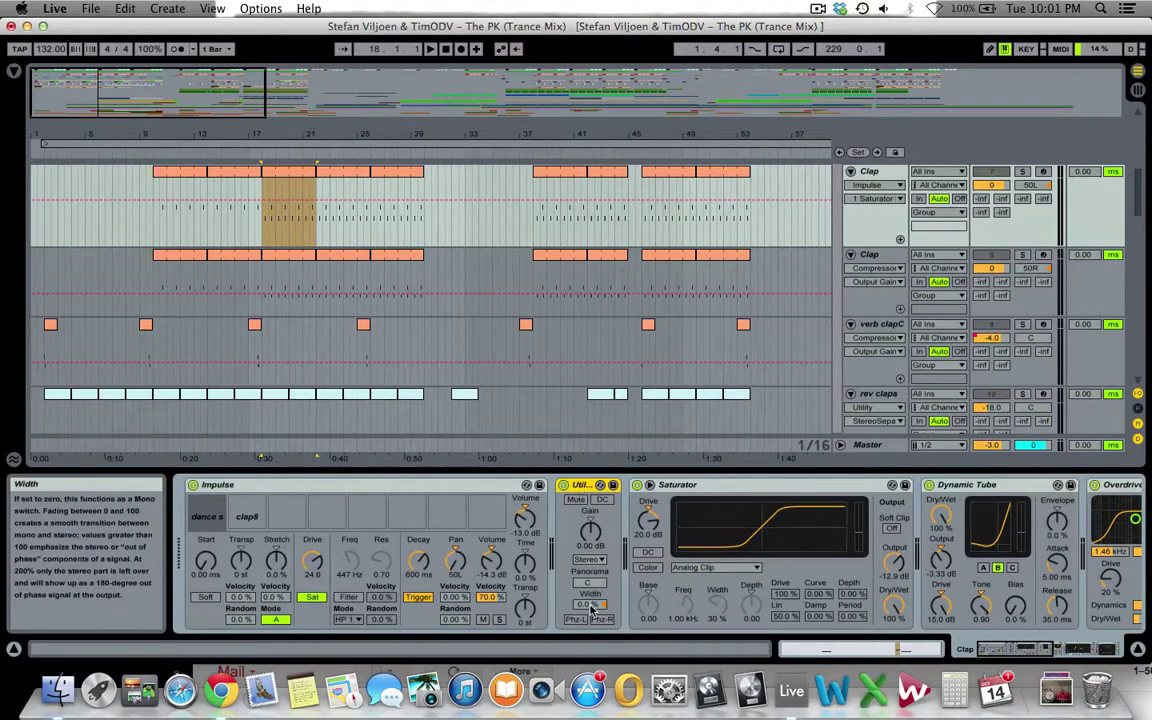
click(878, 172)
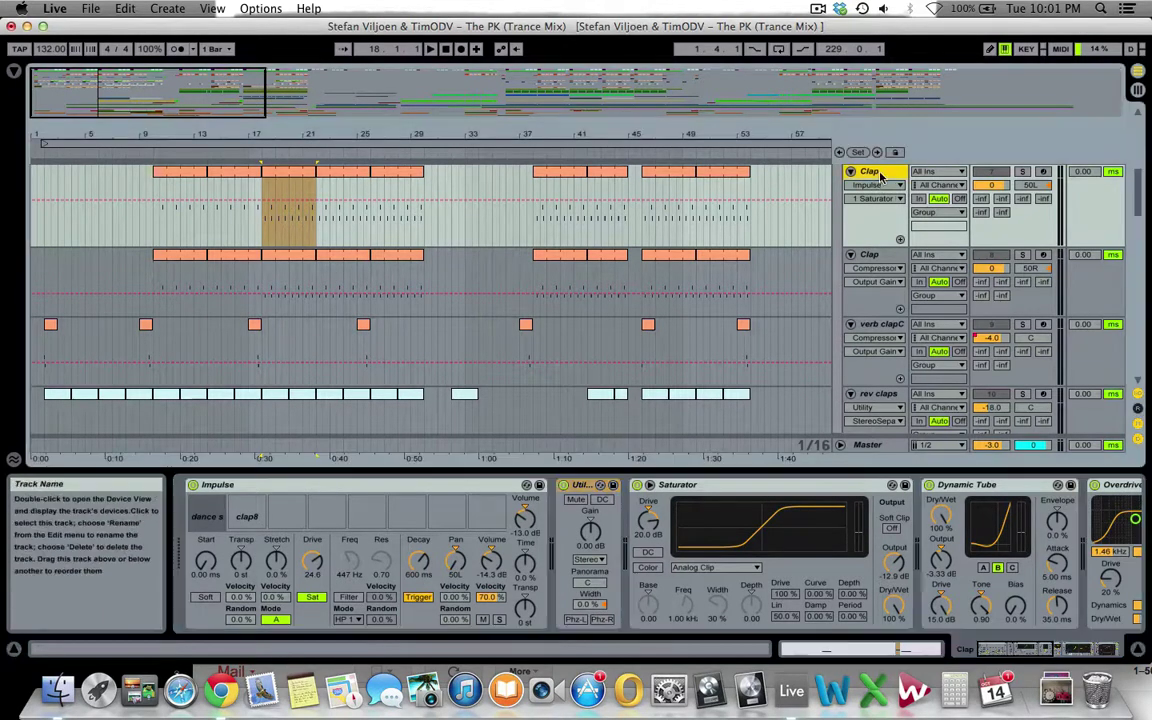
scroll(880, 175, up, 2)
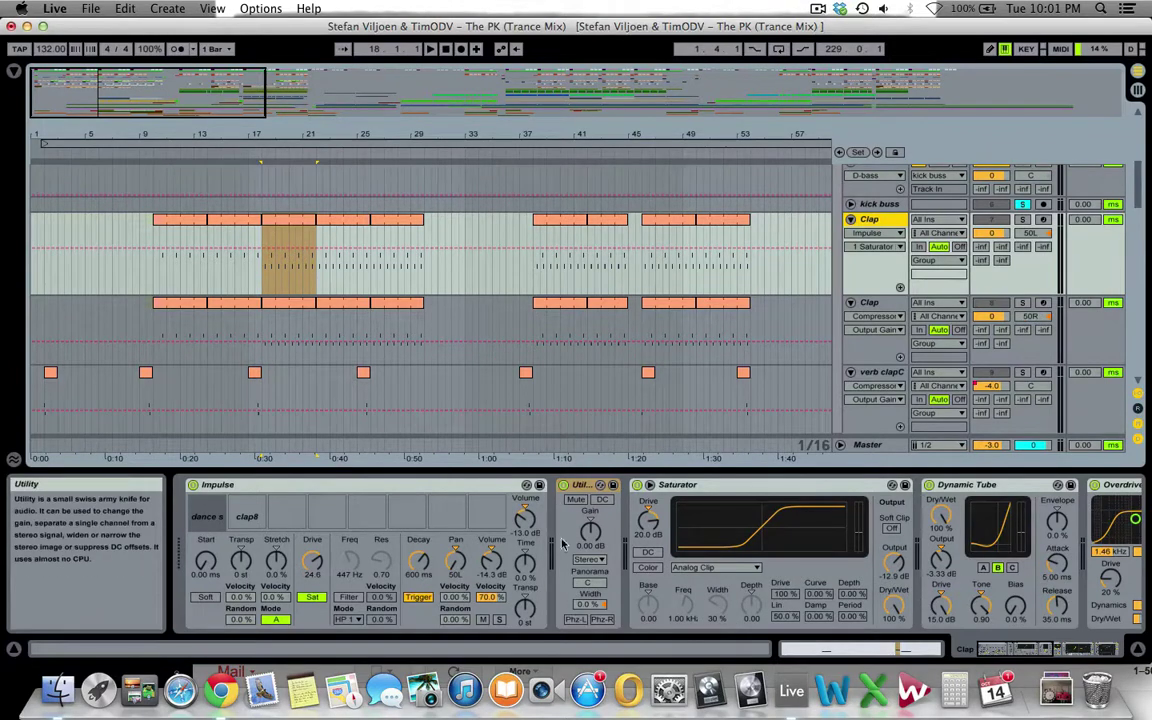
- Examine the Saturator, Dynamic Tube and Overdrive settings in the upper Clap track's device chain
click(1034, 657)
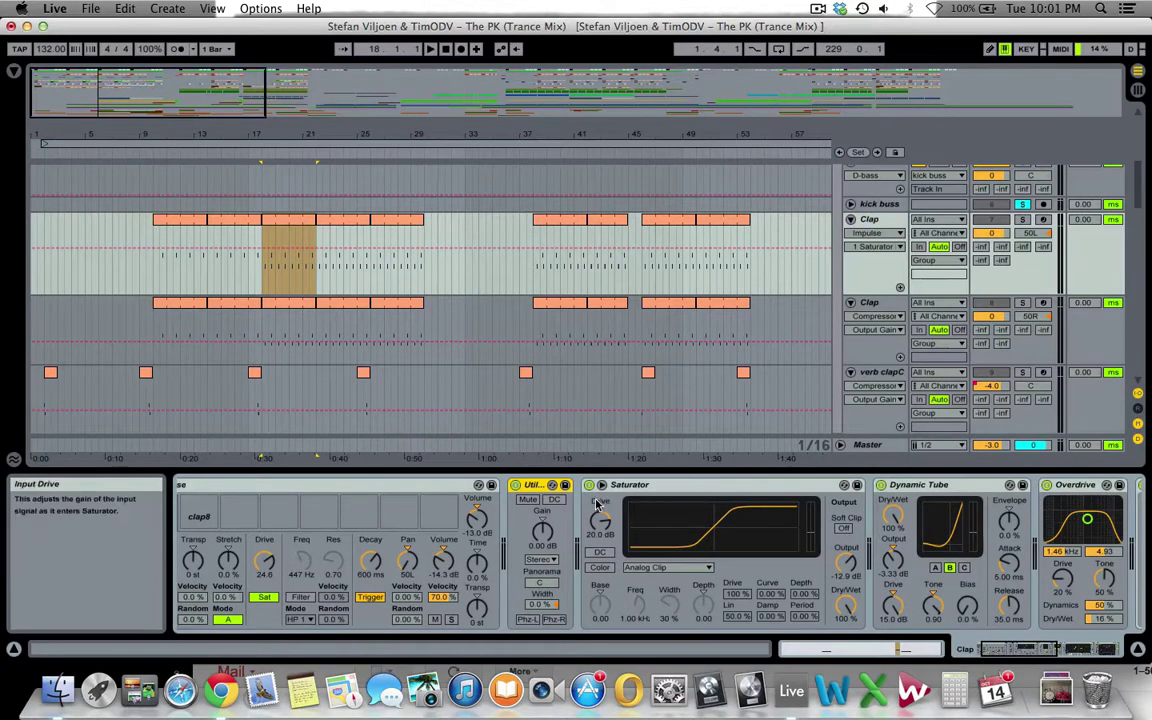
click(628, 486)
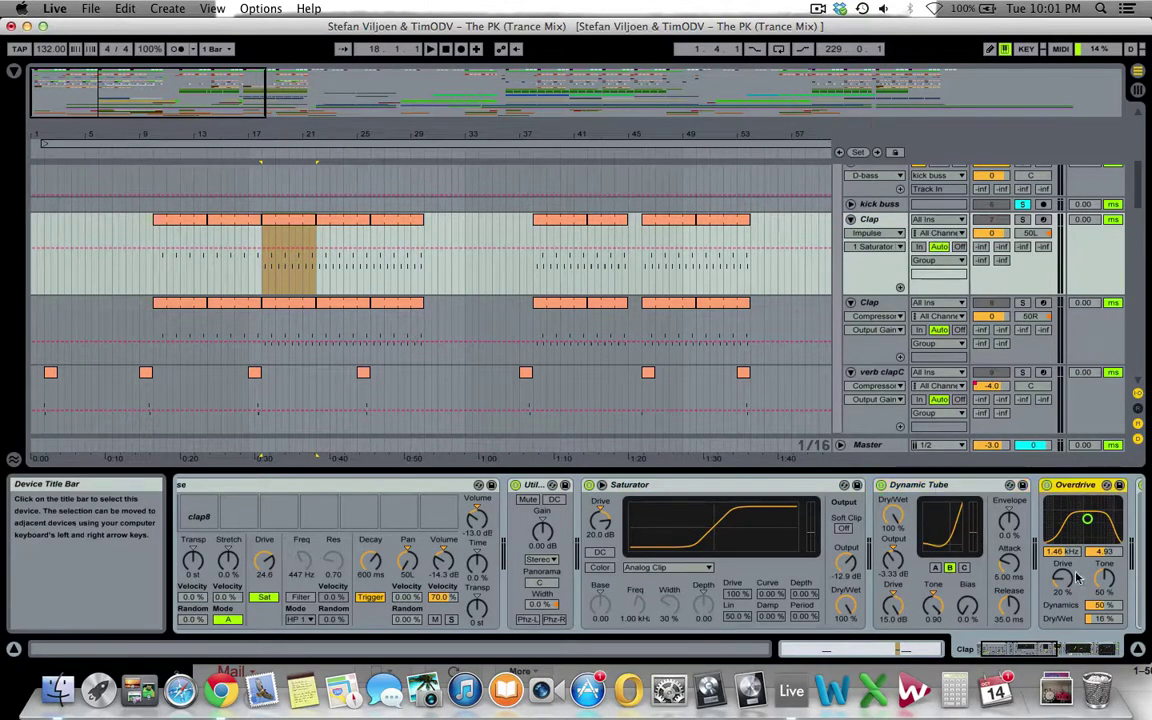
click(1033, 652)
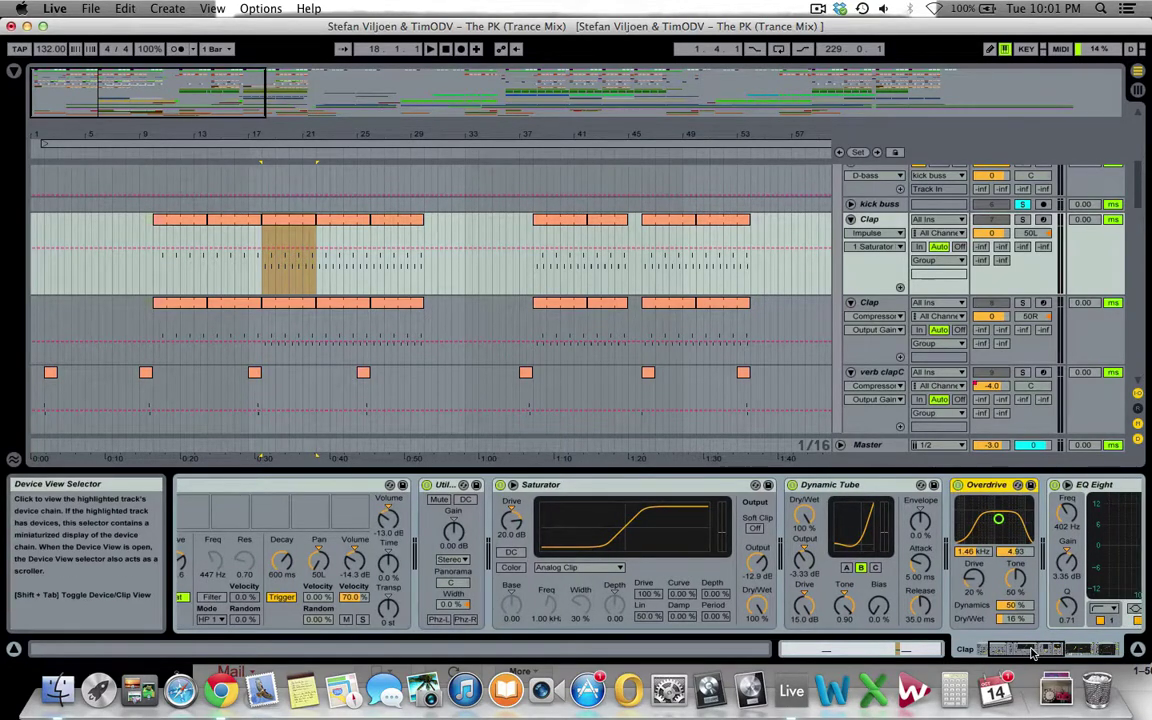
drag(1033, 652, 1020, 650)
- Compare the Impulse volume of the Top kick track with that of the upper Clap track
scroll(760, 430, up, 3)
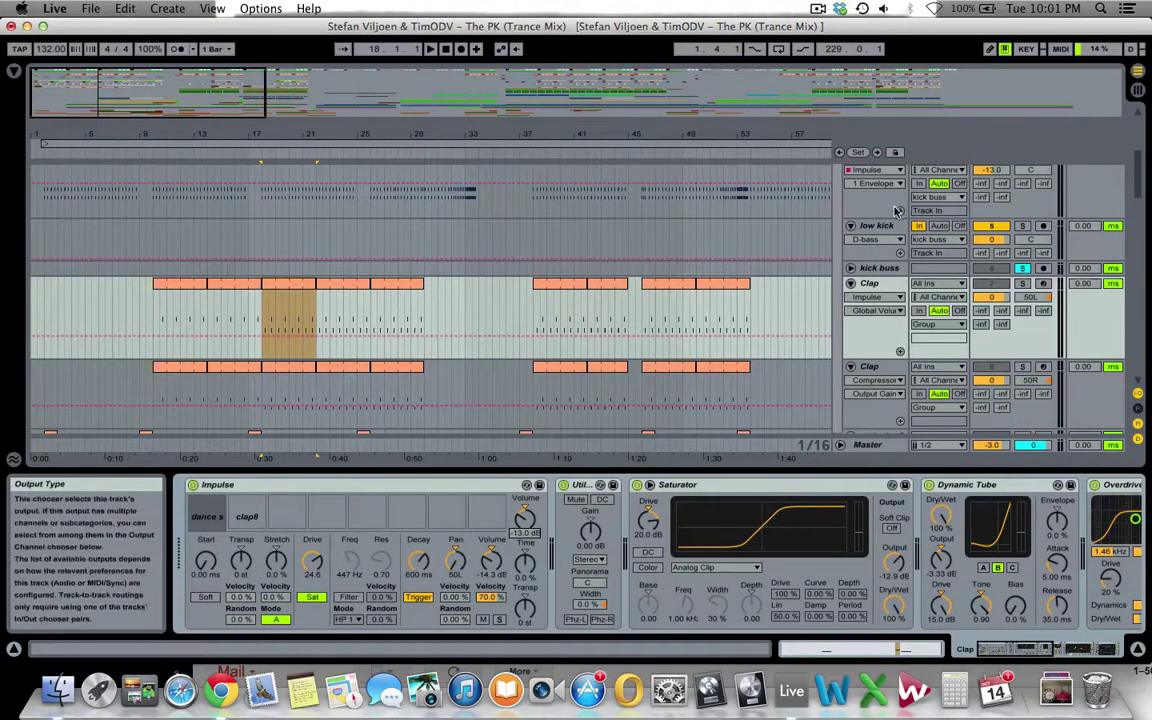
click(786, 188)
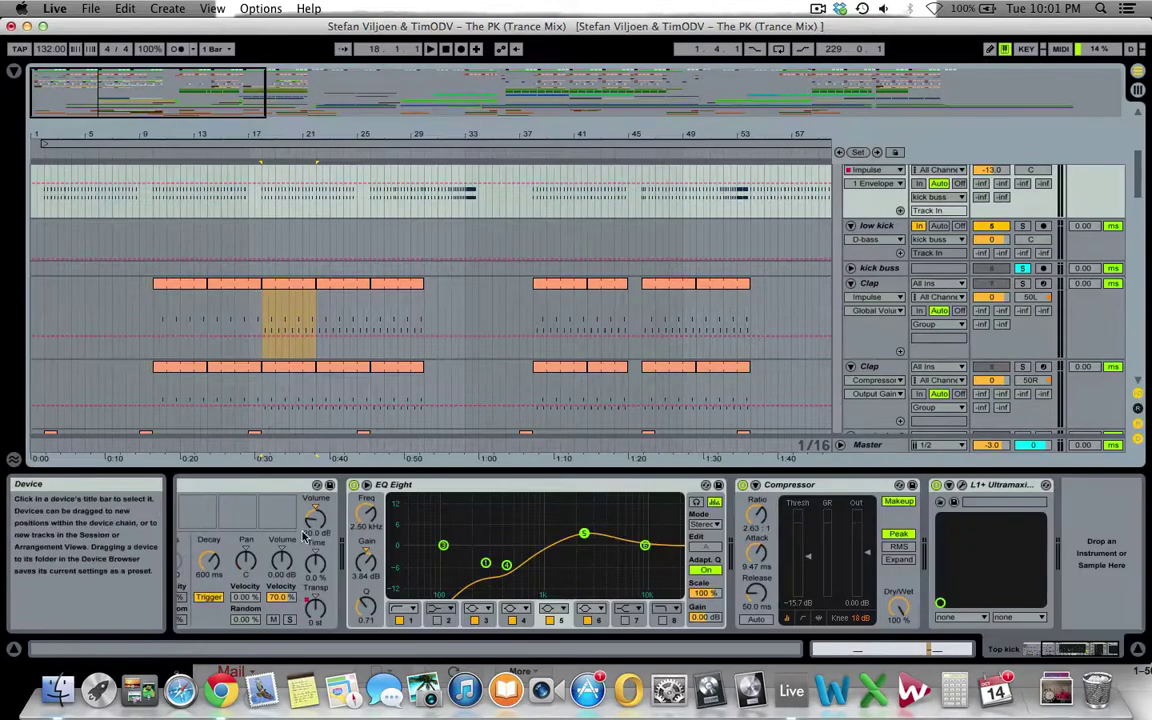
scroll(822, 333, down, 2)
scroll(822, 333, down, 3)
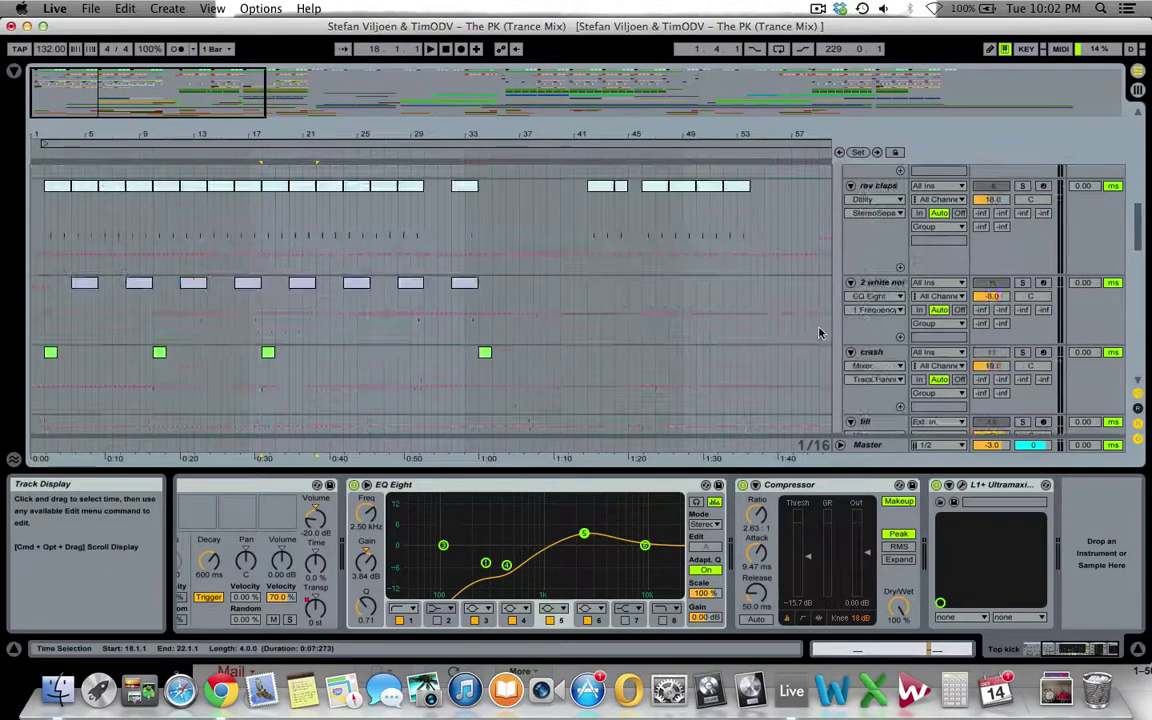
scroll(822, 294, up, 2)
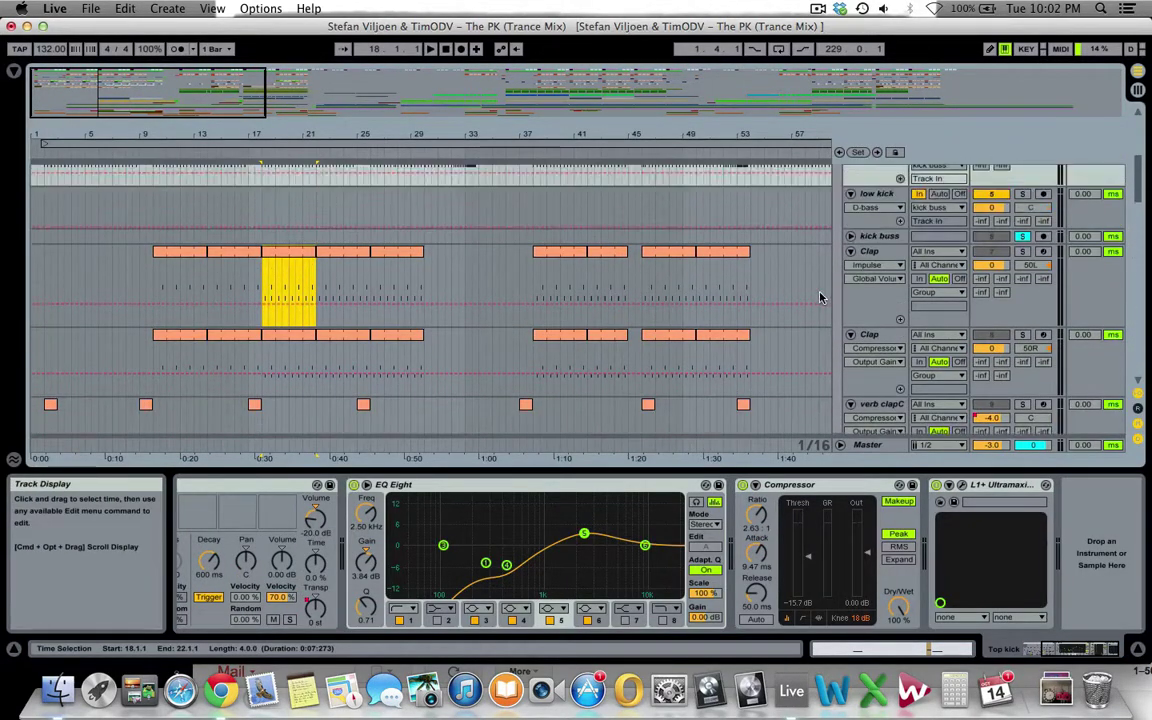
scroll(820, 297, up, 2)
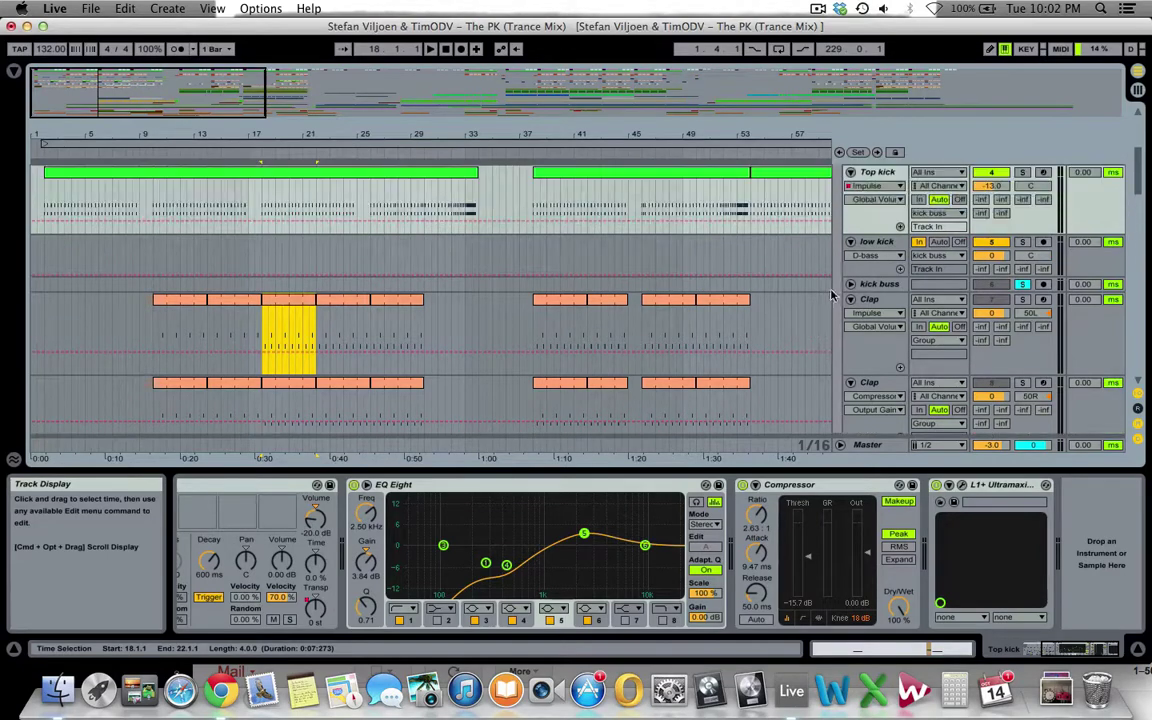
click(884, 302)
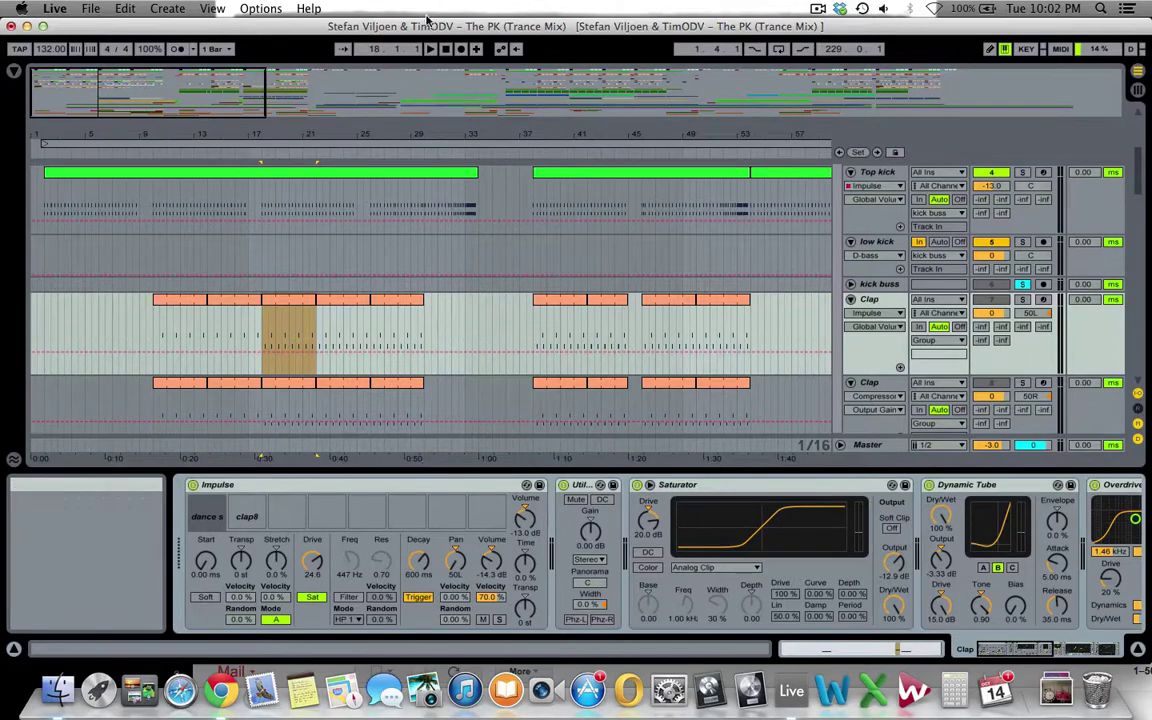
drag(200, 96, 200, 68)
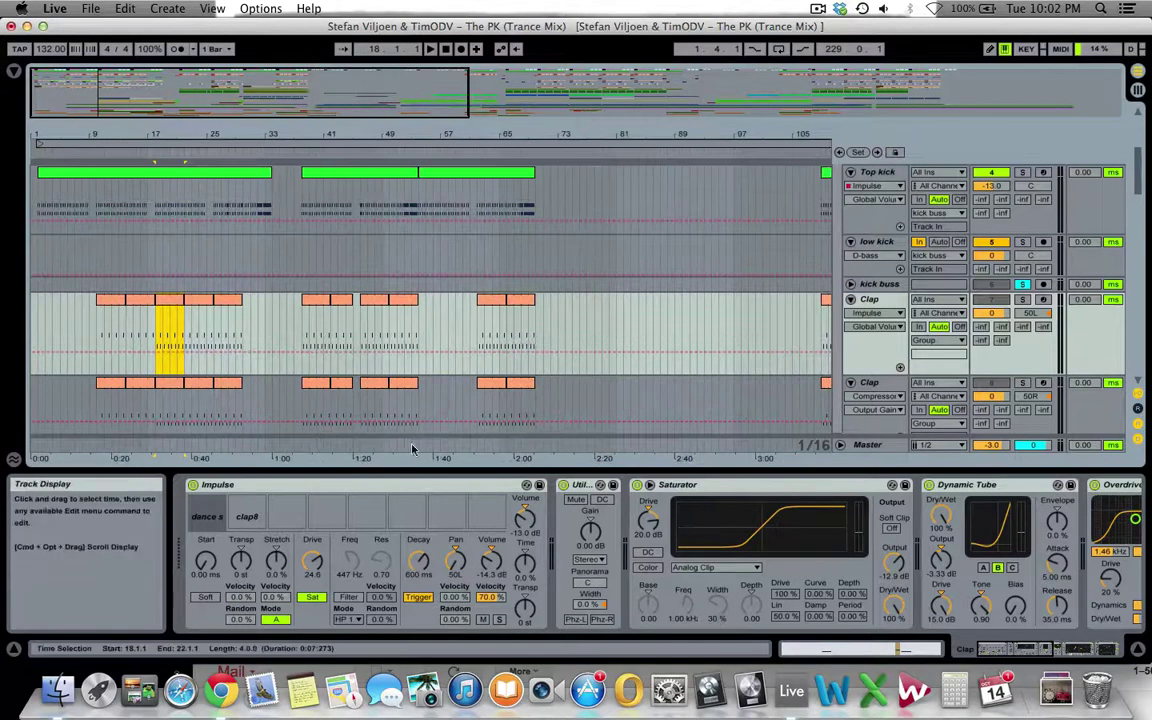
click(528, 538)
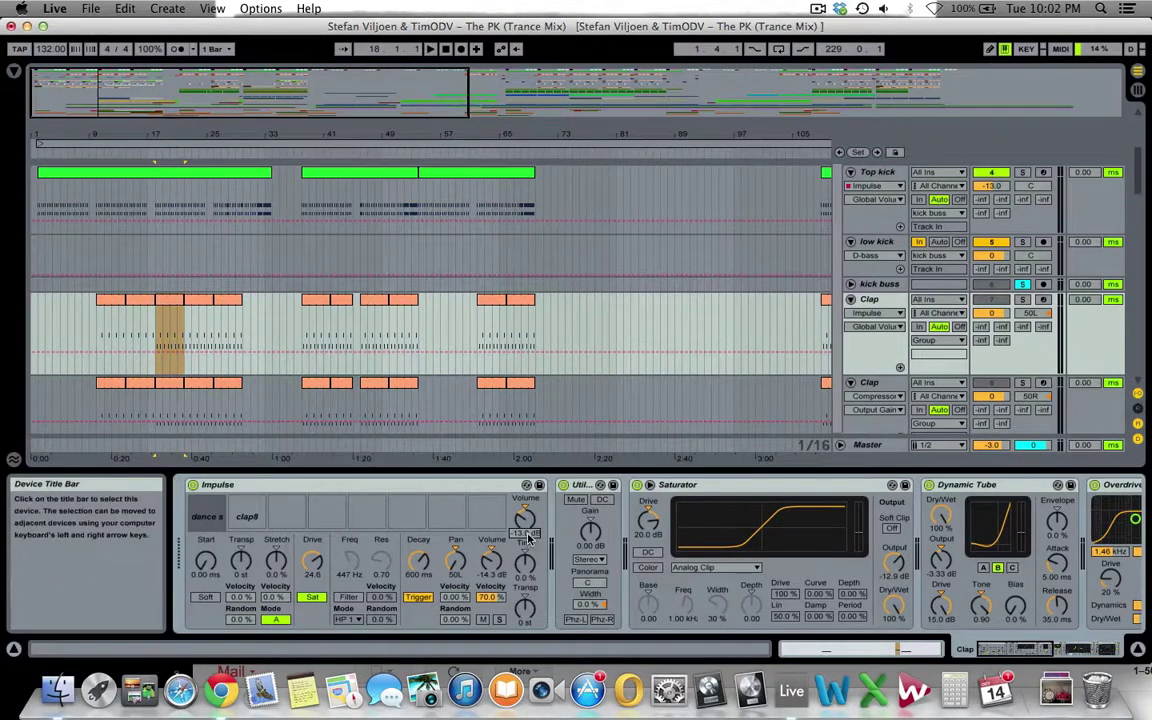
- Examine the EQ Eight and Compressor at the end of the upper Clap track's device chain
drag(1032, 651, 1085, 656)
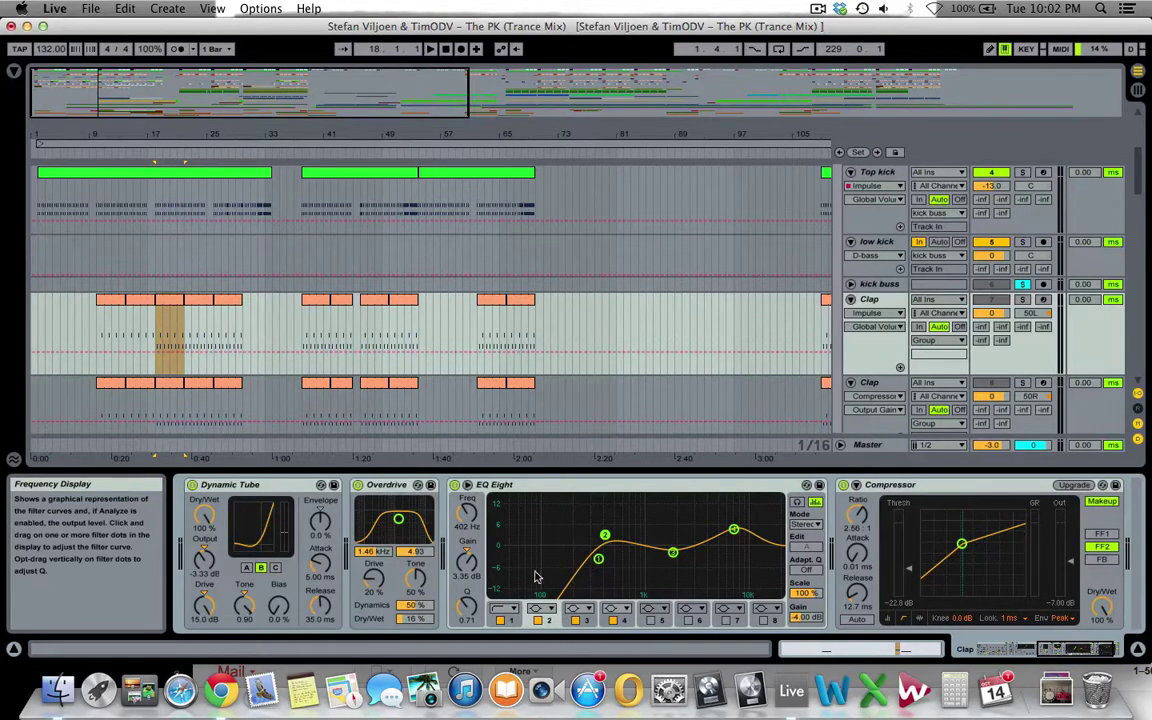
click(868, 299)
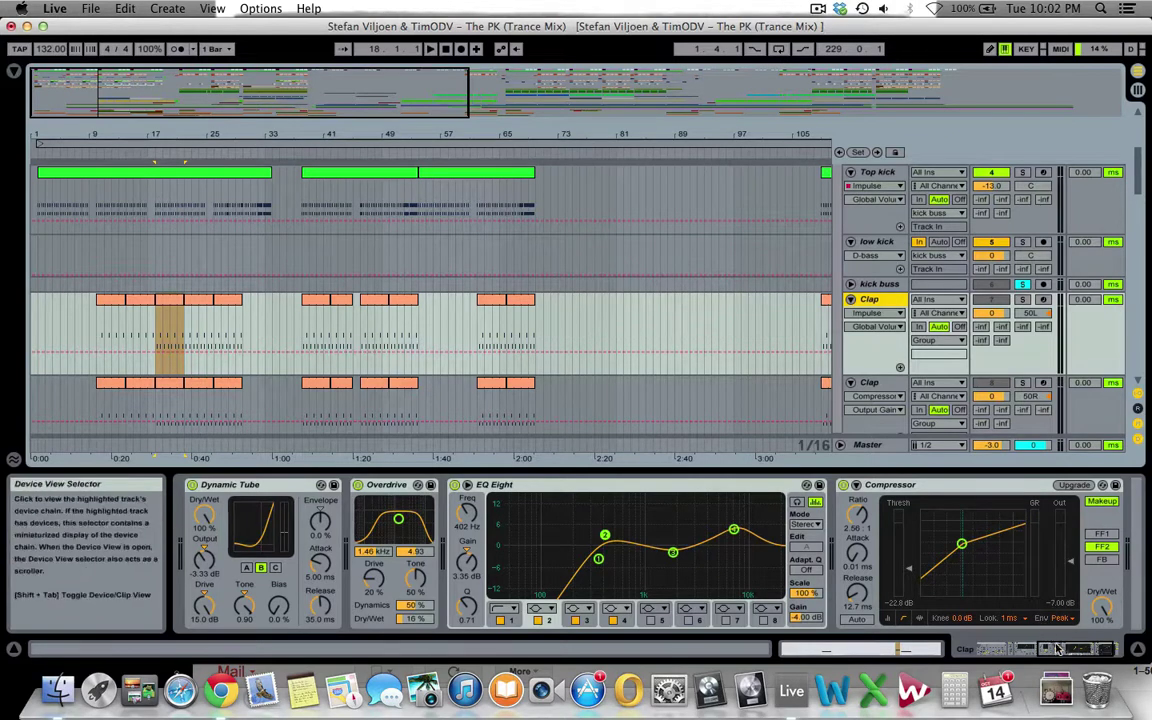
click(1104, 649)
click(788, 555)
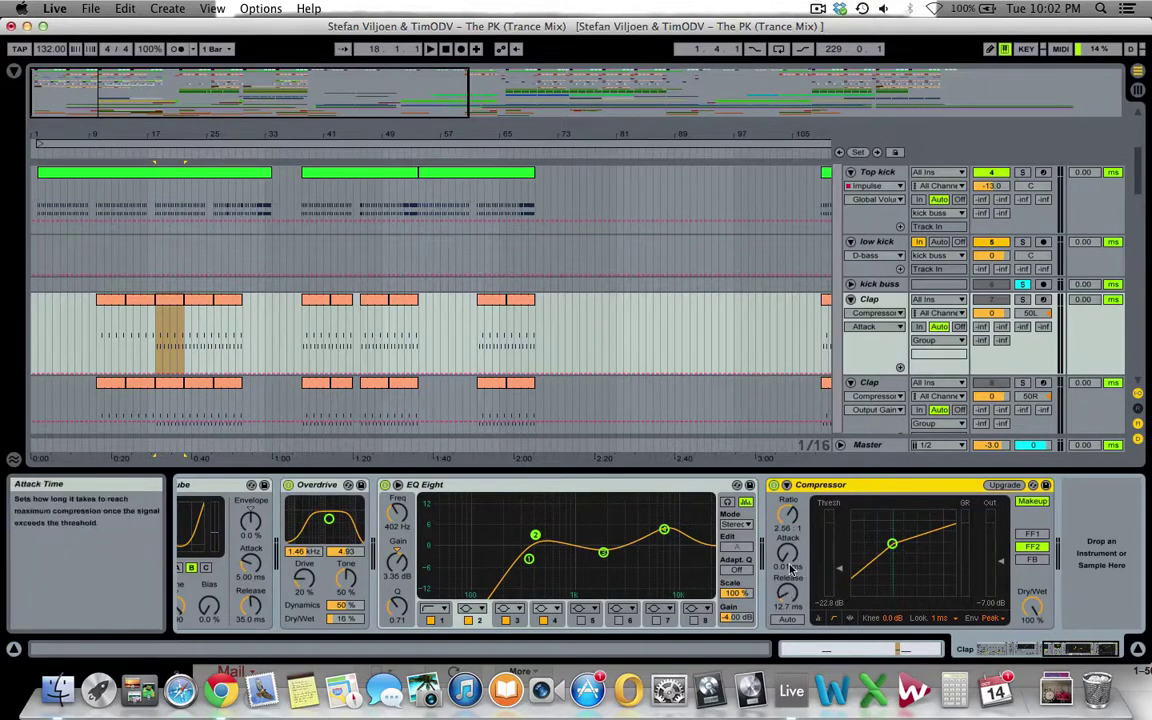
- Play the upper Clap track soloed from bar 18, adding the second Clap and the low kick to the solo
click(1023, 300)
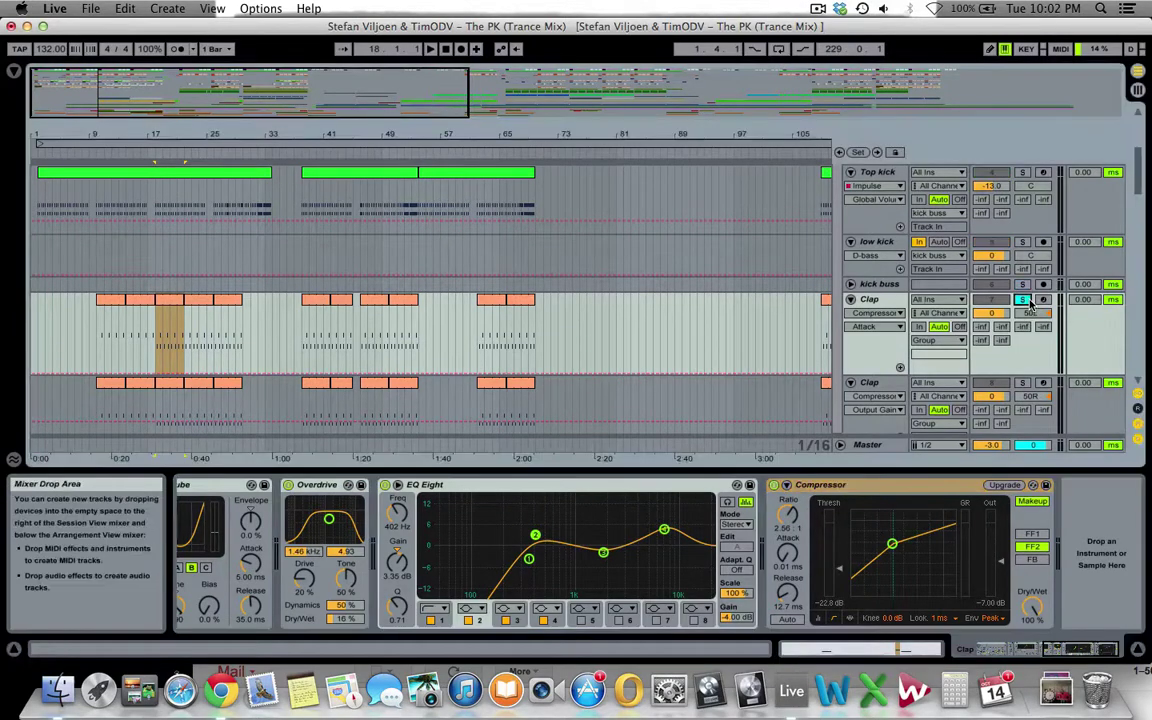
click(167, 318)
key(space)
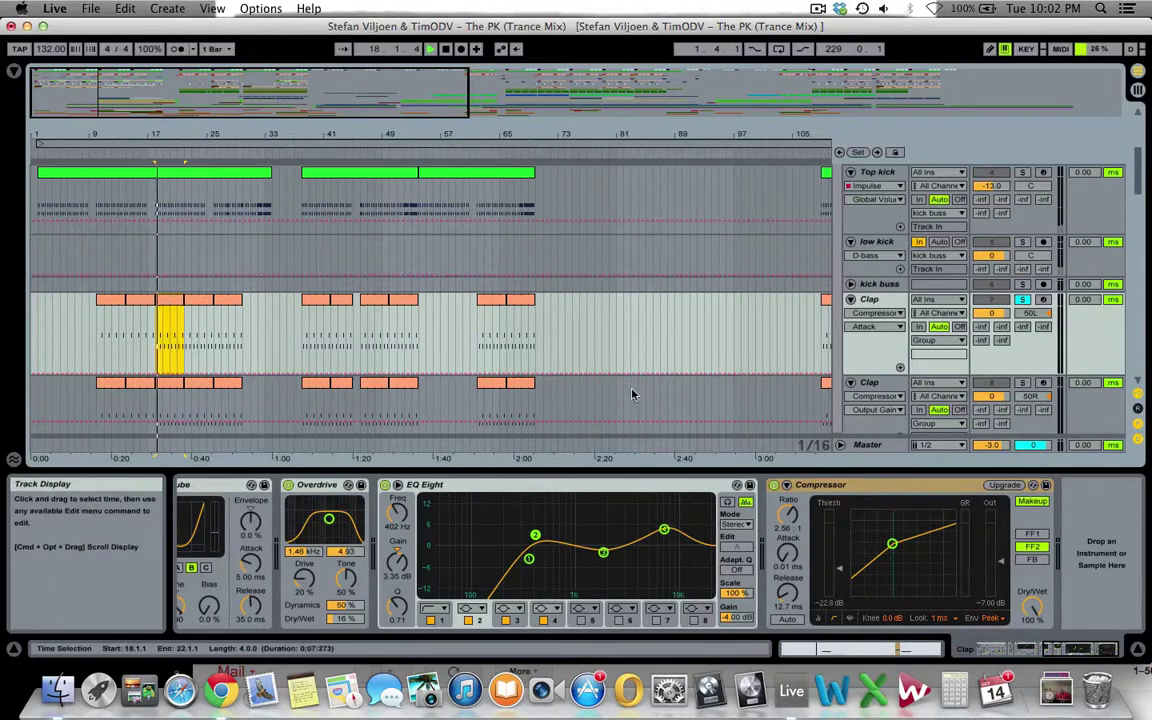
super+click(1023, 383)
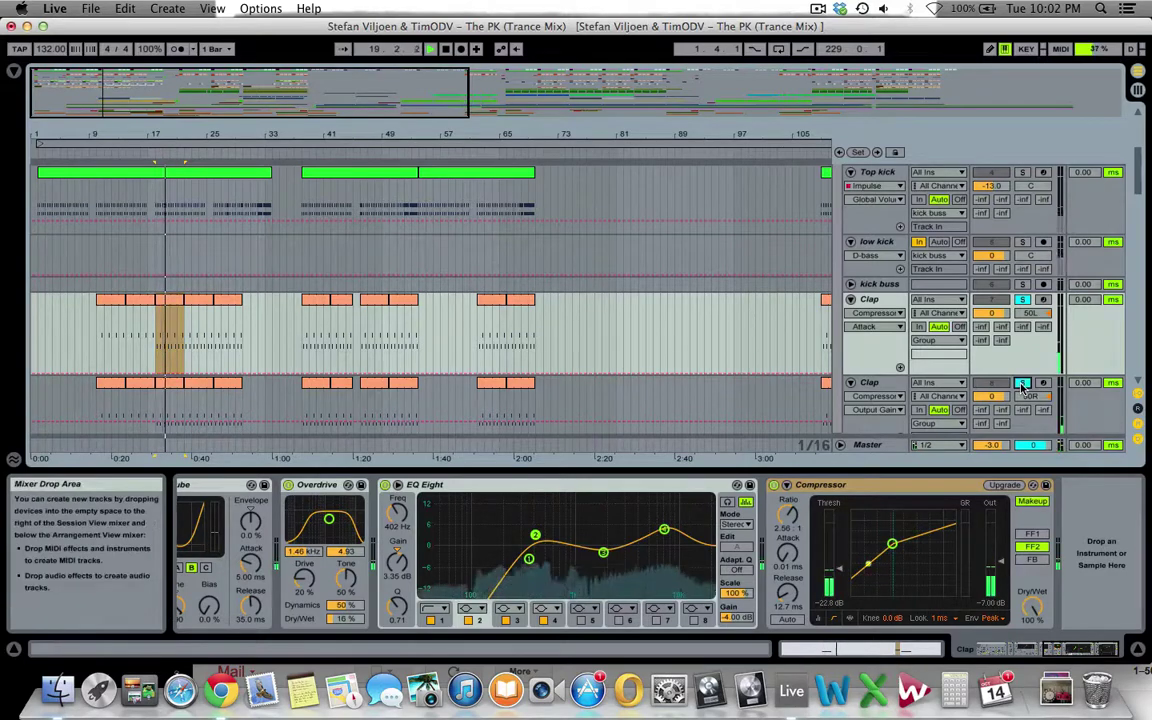
scroll(501, 298, down, 1)
scroll(501, 298, up, 3)
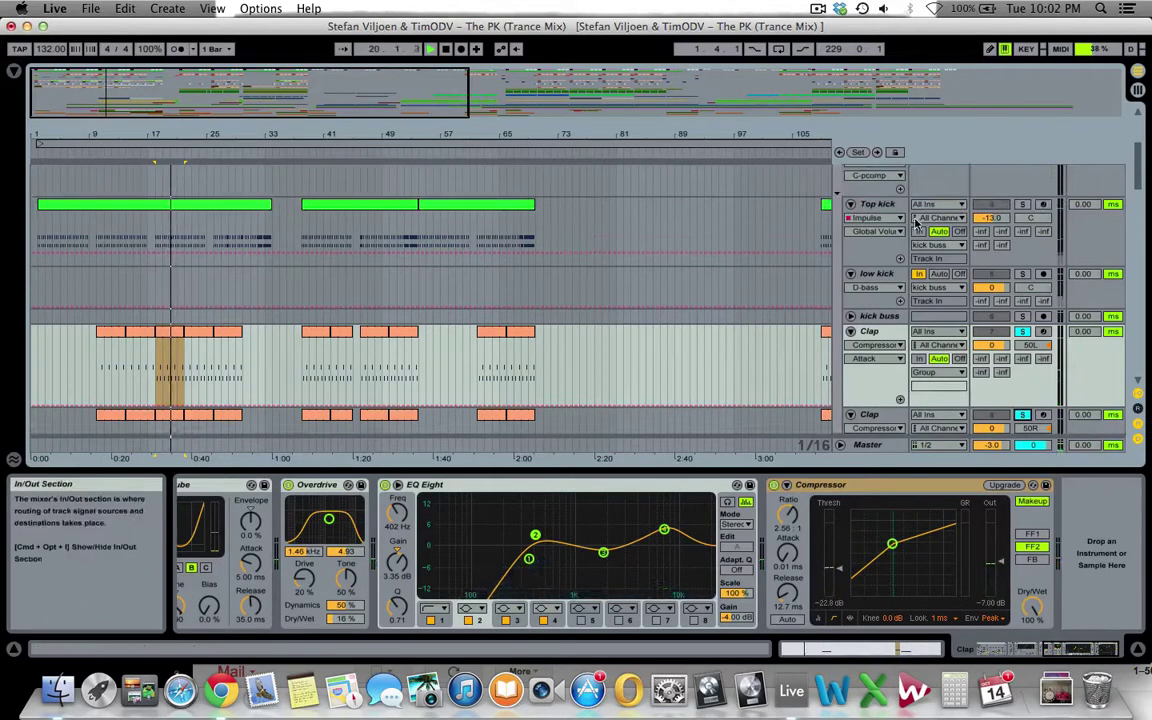
super+click(1022, 275)
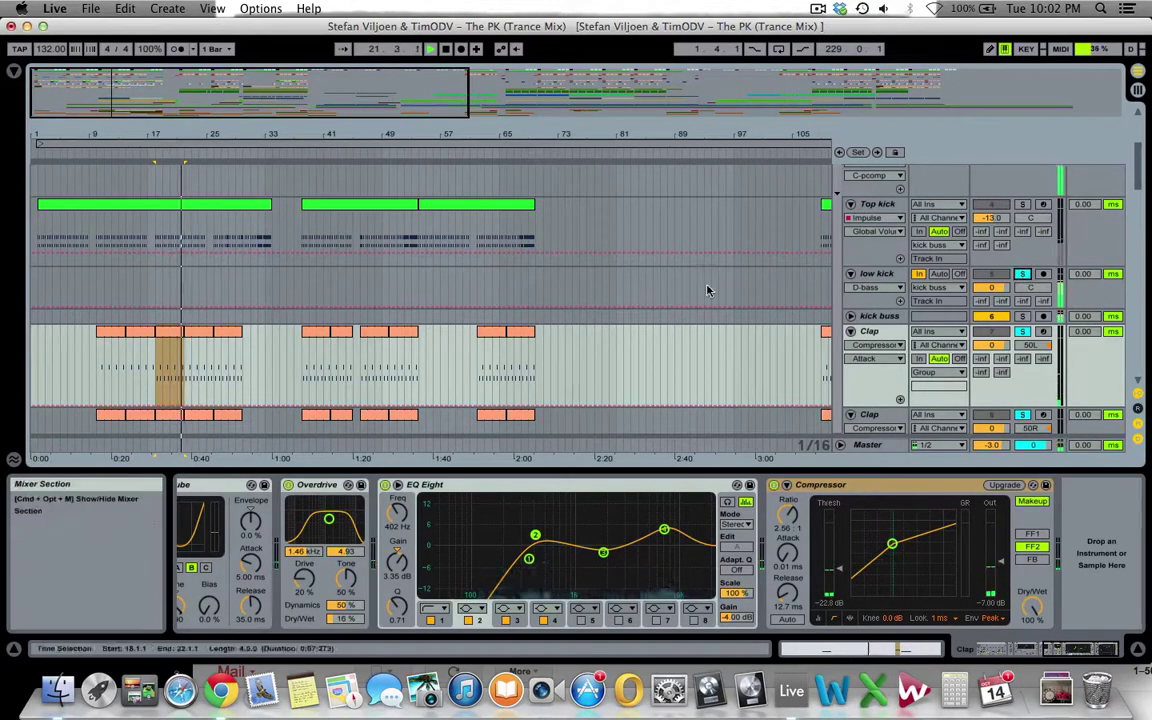
- Solo the verb clap track and play its clip from bar 17
scroll(660, 291, down, 3)
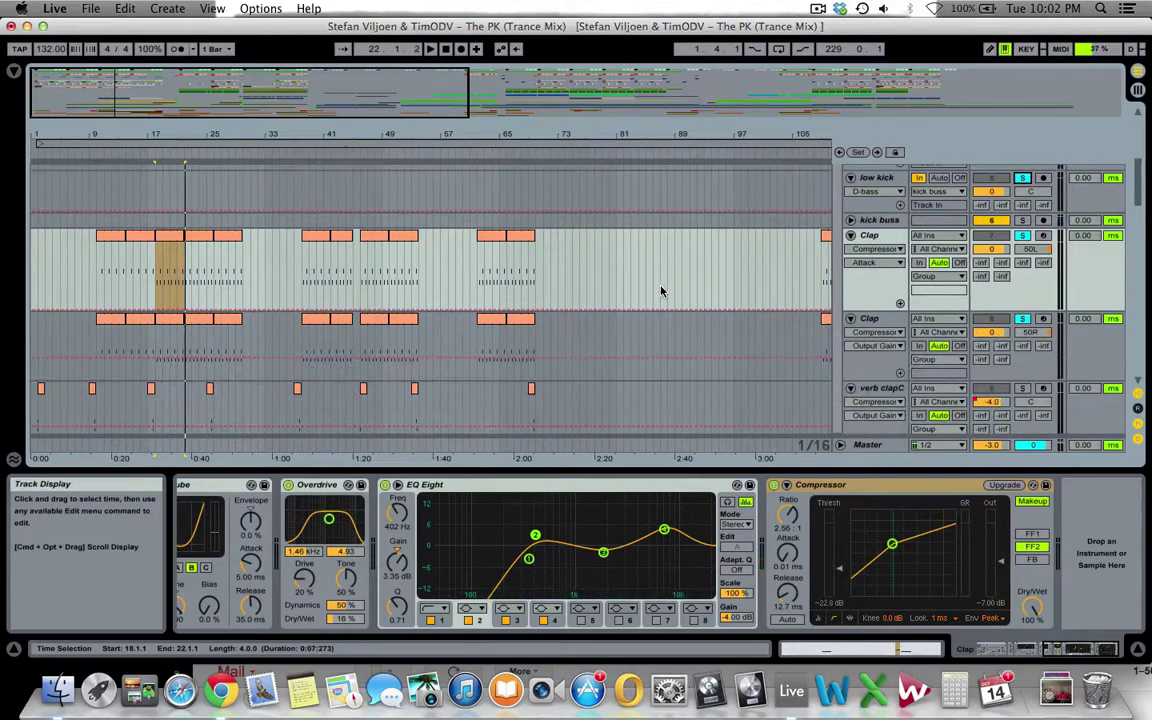
click(869, 318)
click(882, 389)
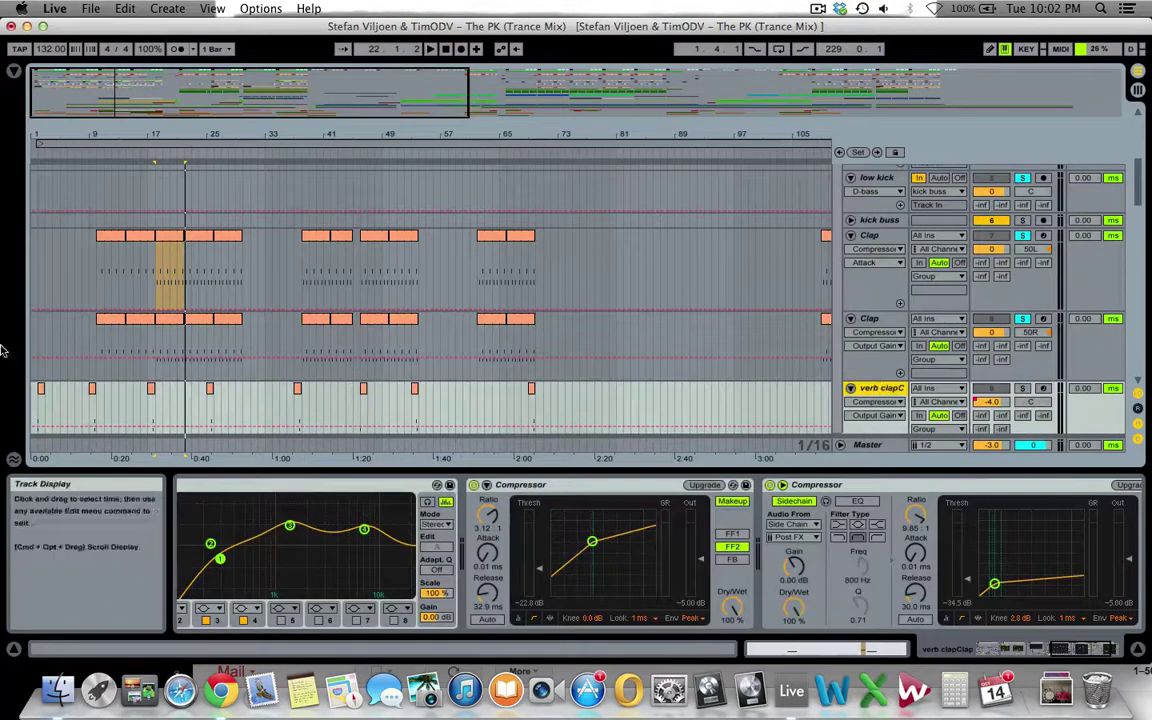
drag(100, 89, 70, 140)
scroll(257, 370, down, 3)
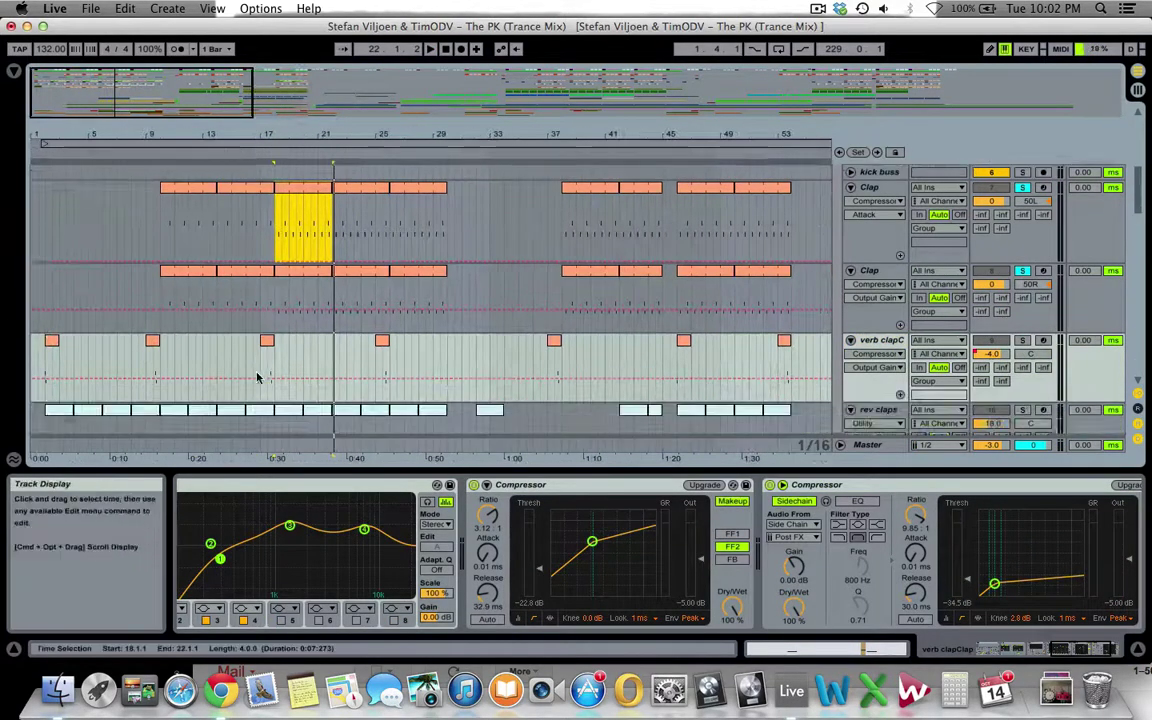
click(267, 309)
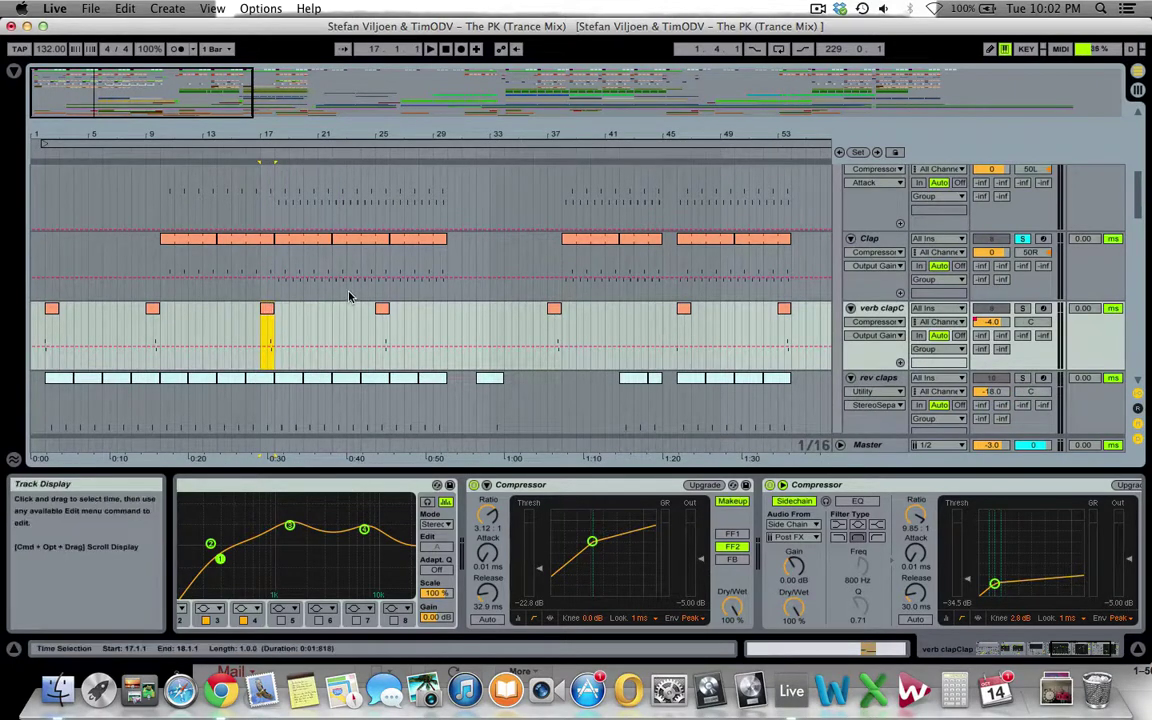
click(1022, 308)
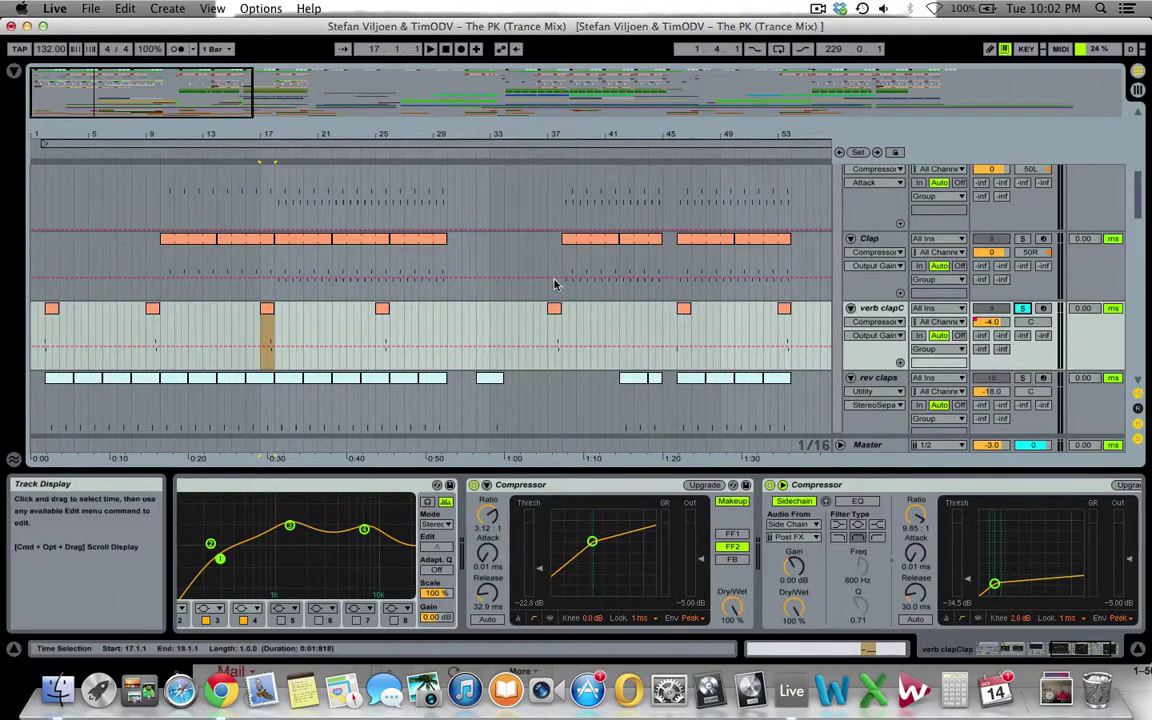
key(space)
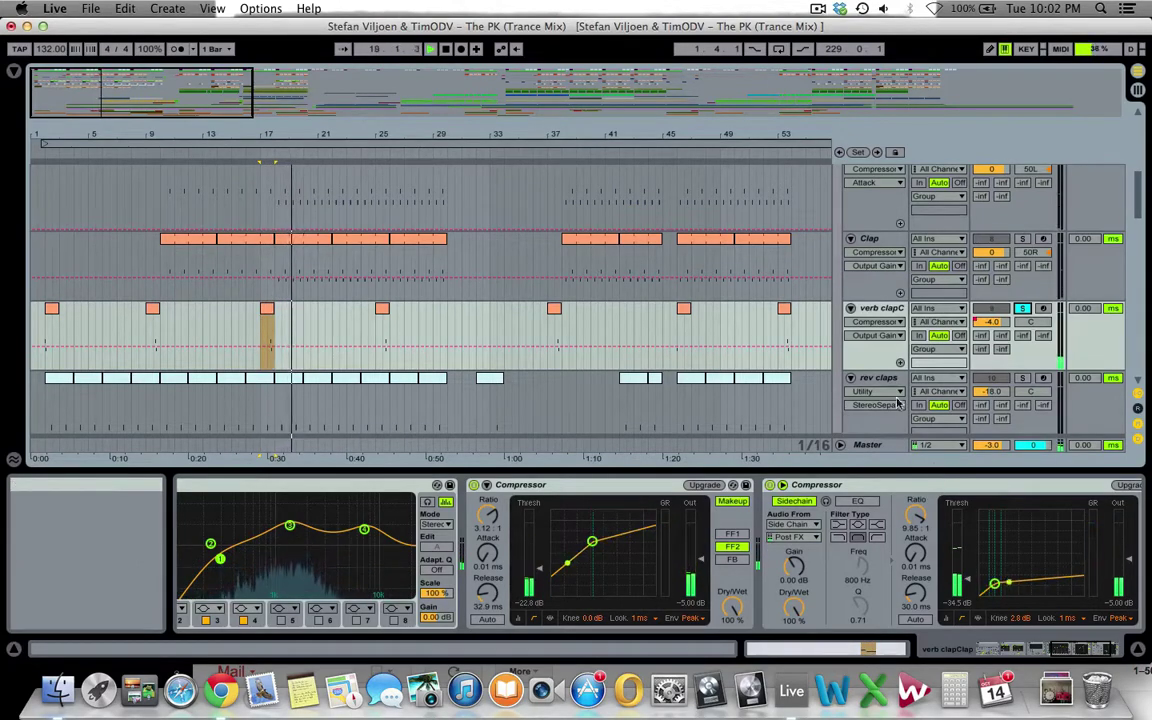
- Examine the verb clap track's Impulse settings for the dance and clap8 samples, plus its Reverb decay time
click(987, 650)
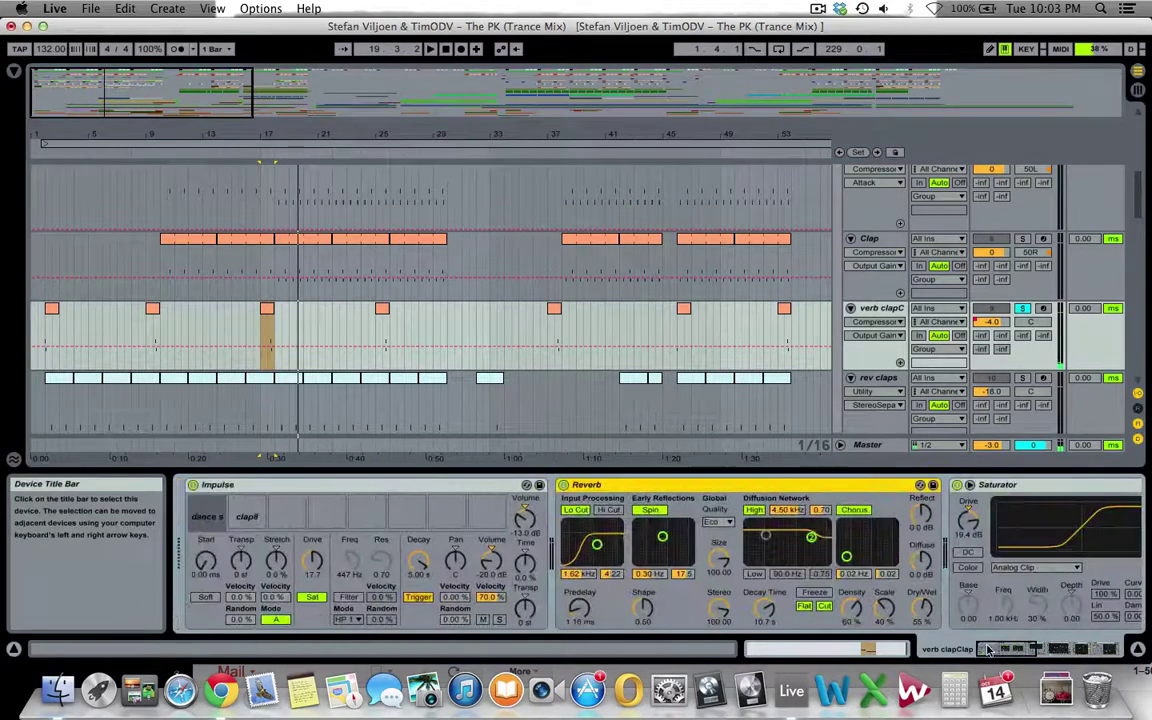
click(210, 519)
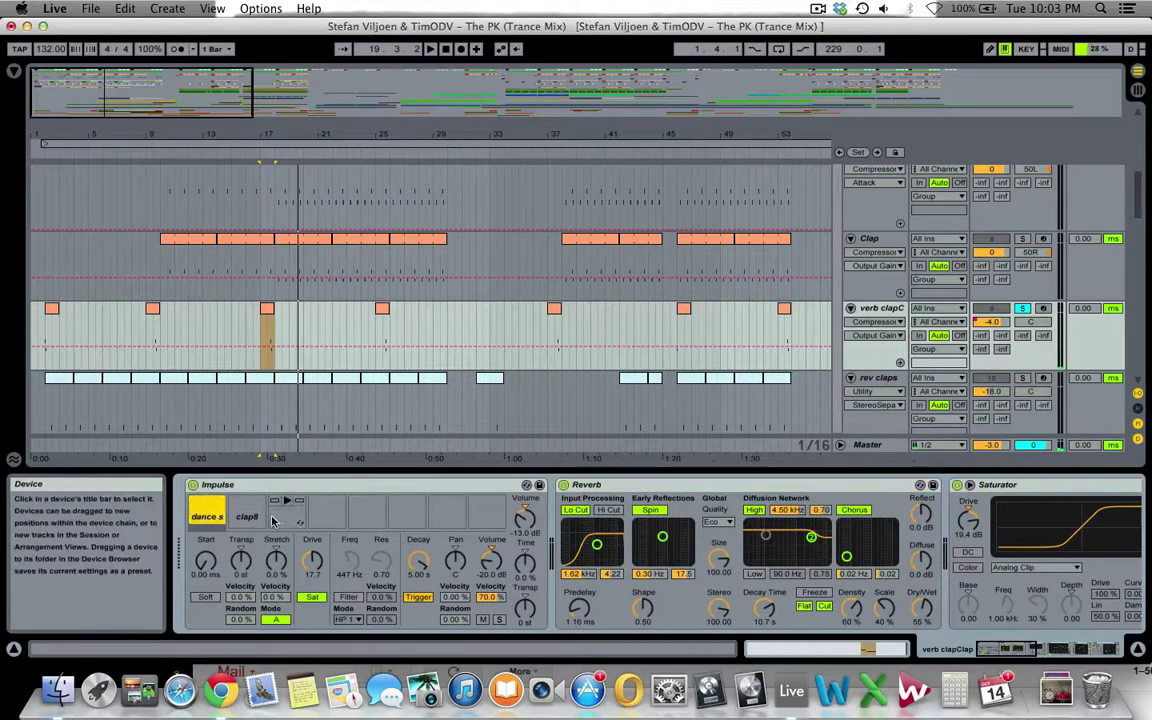
click(251, 516)
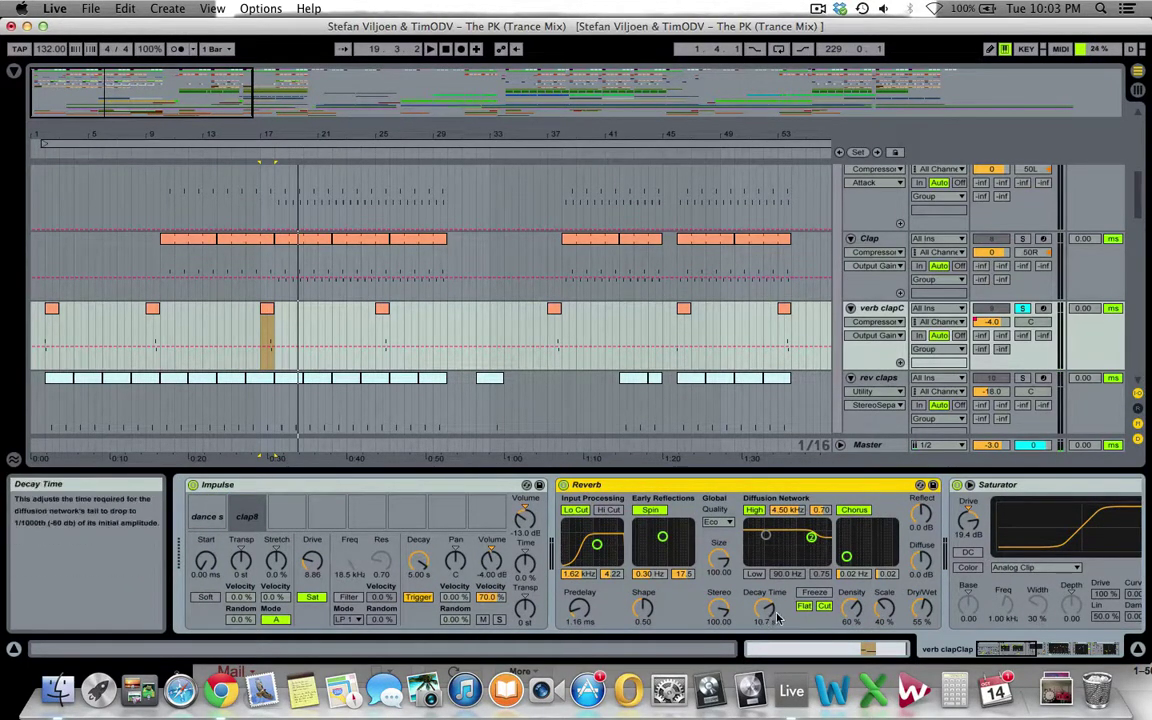
- Examine the Saturator, EQ Eight, Compressor and side-chained Compressor in the verb clap track's device chain
drag(1000, 647, 1038, 648)
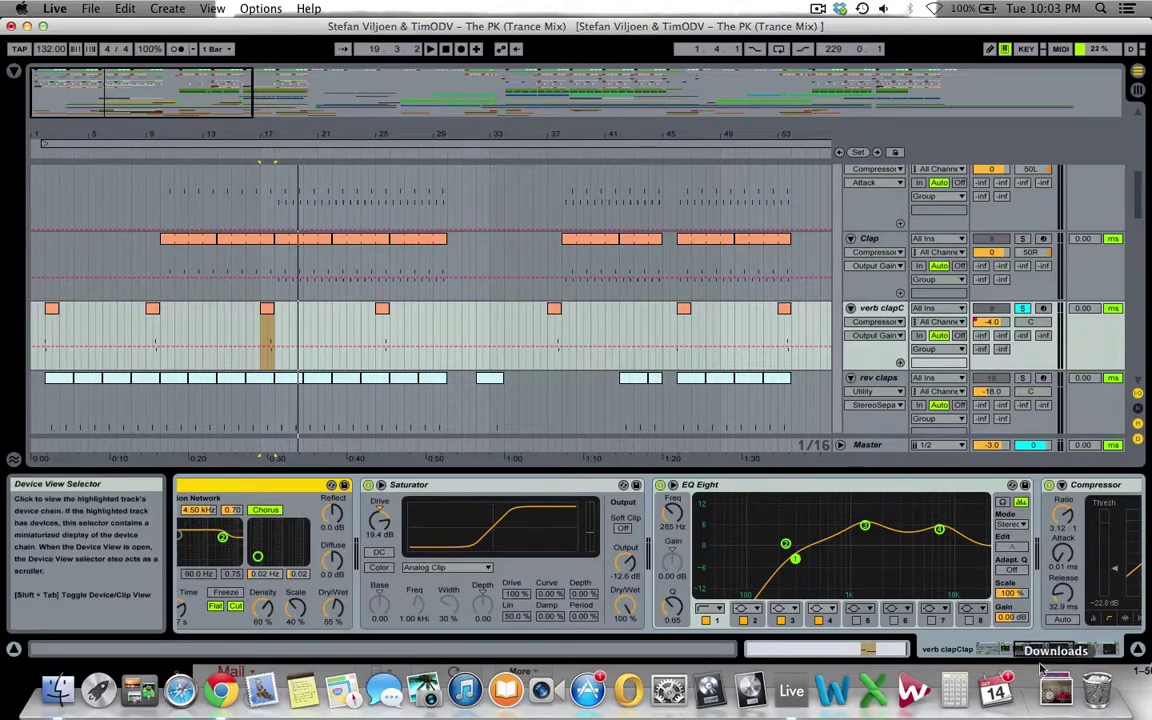
scroll(1081, 652, right, 5)
click(620, 485)
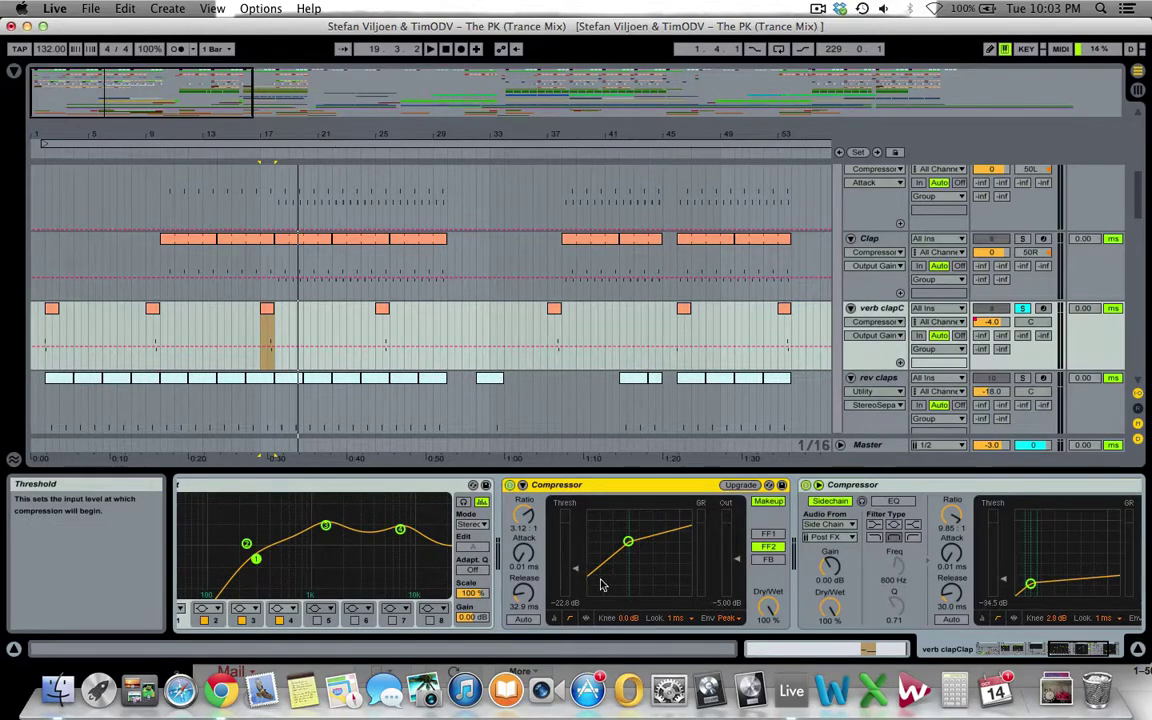
click(1098, 650)
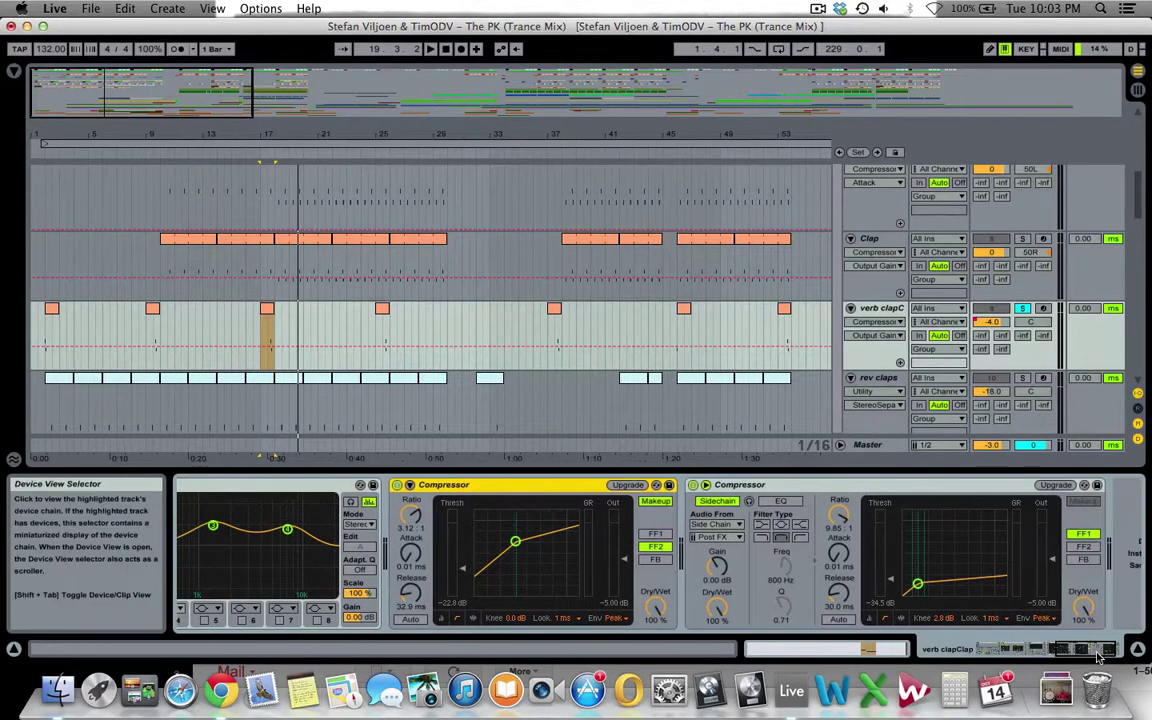
drag(1097, 652, 1100, 652)
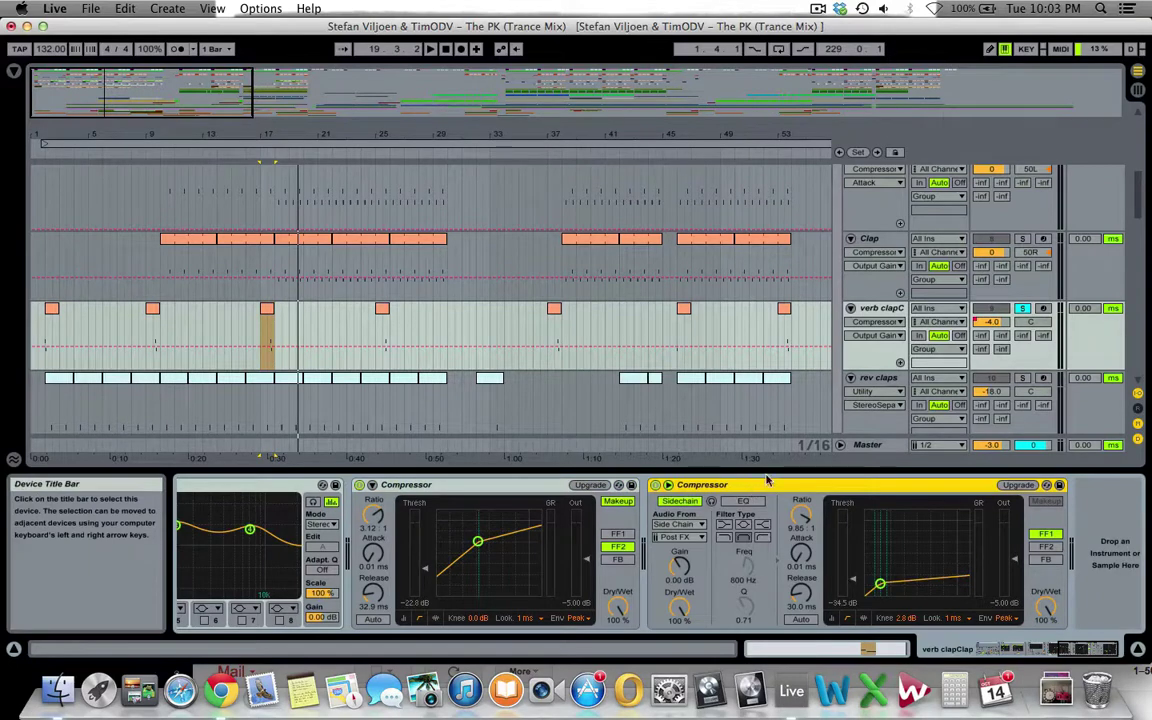
- Solo the rev claps track and play its clip from bar 16
scroll(717, 383, up, 1)
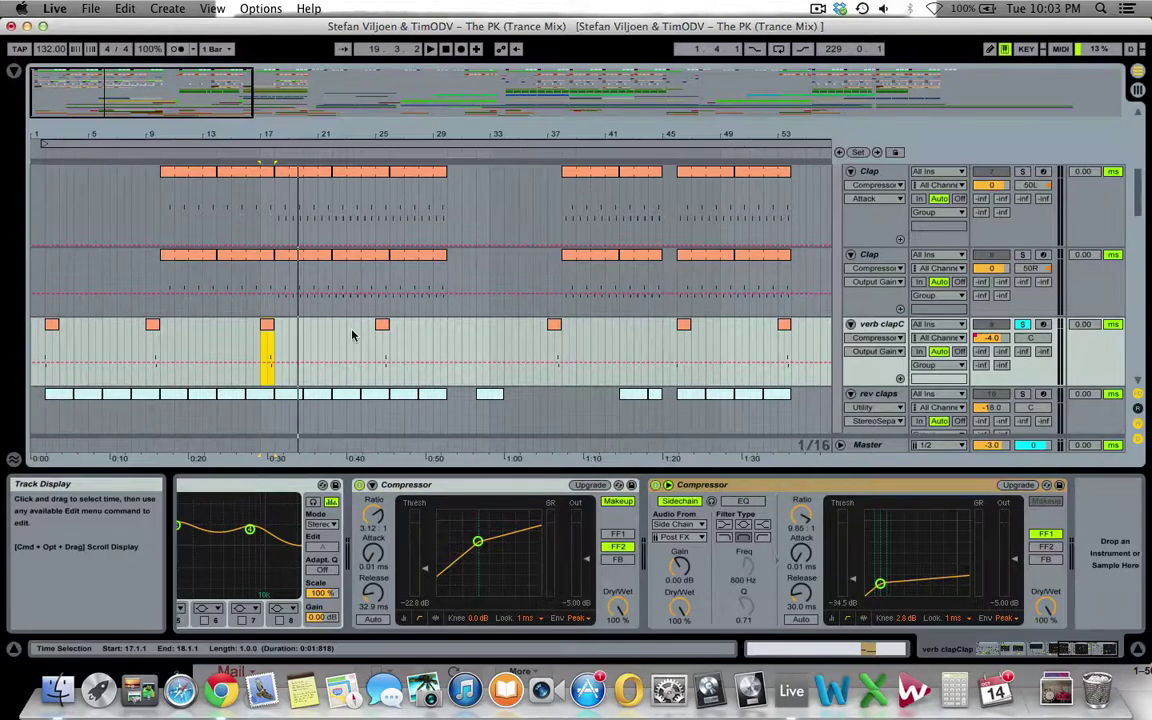
scroll(352, 335, down, 5)
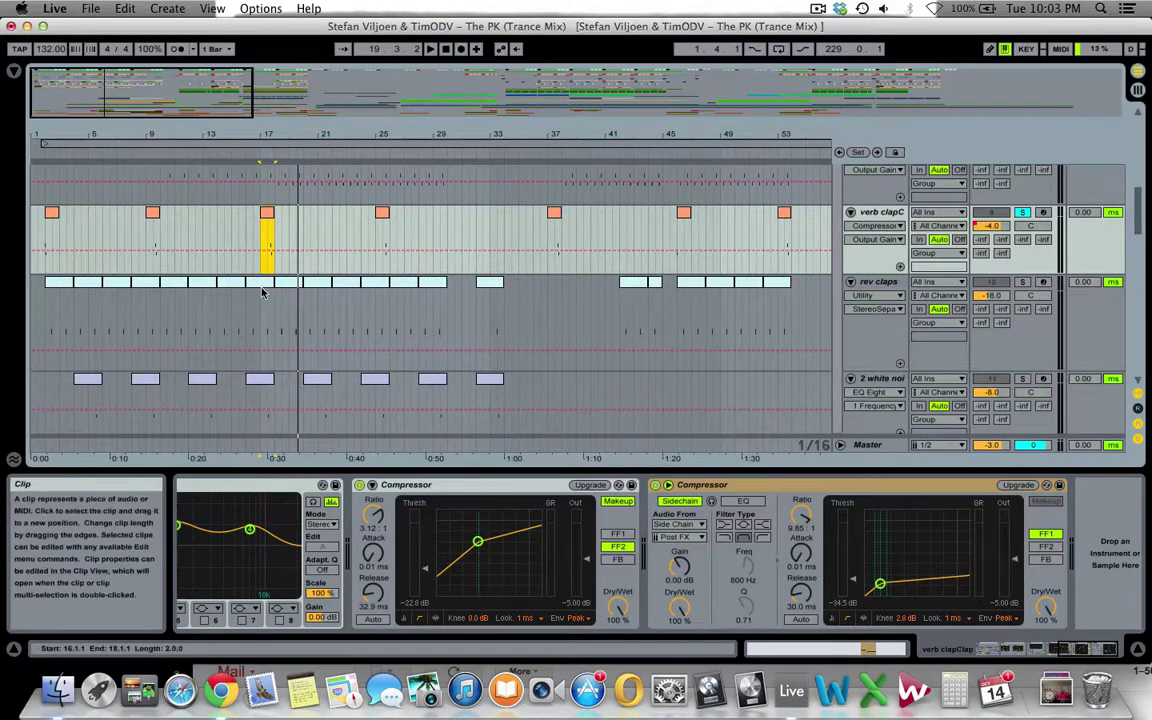
click(260, 290)
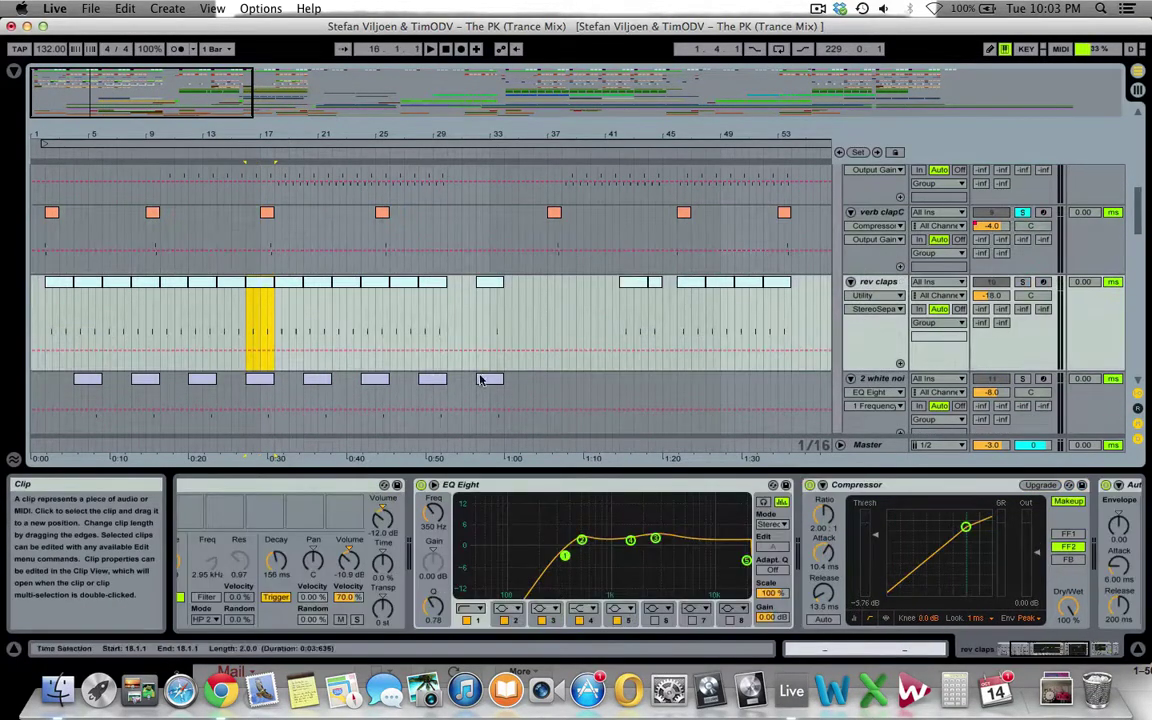
click(1025, 284)
key(space)
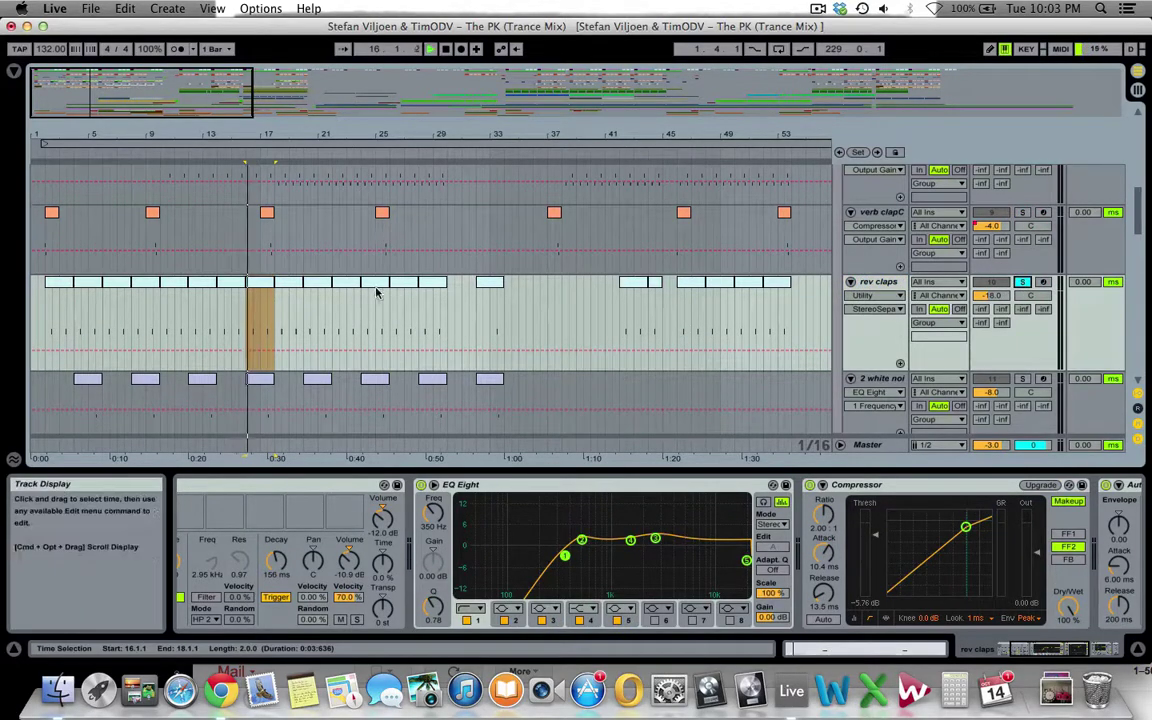
scroll(702, 309, up, 5)
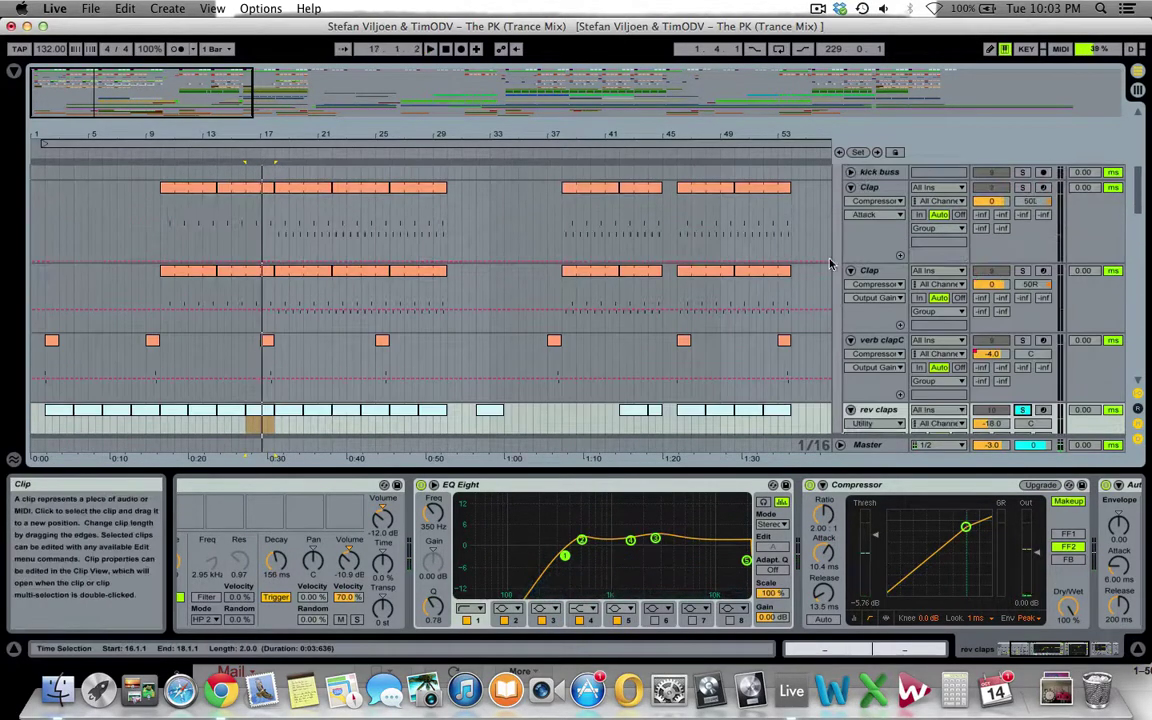
key(space)
- Add the lower Clap track to the solo and play it with the rev claps from bar 16 and from bar 18
click(1021, 271)
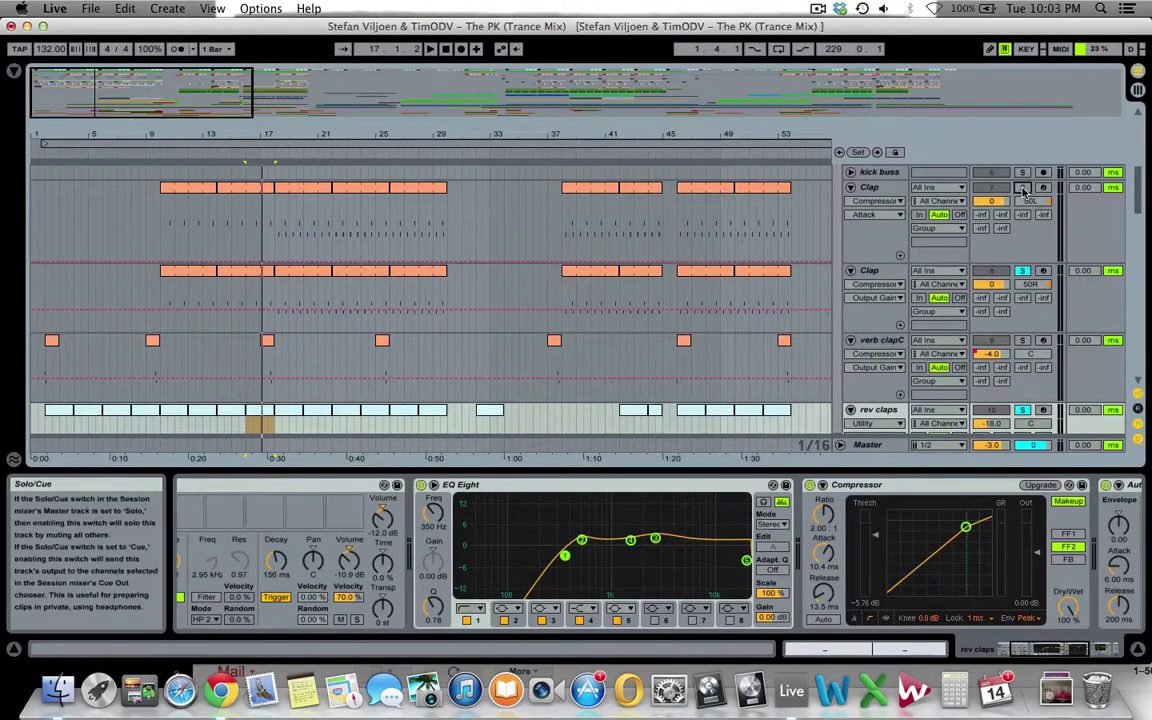
scroll(490, 345, down, 3)
key(space)
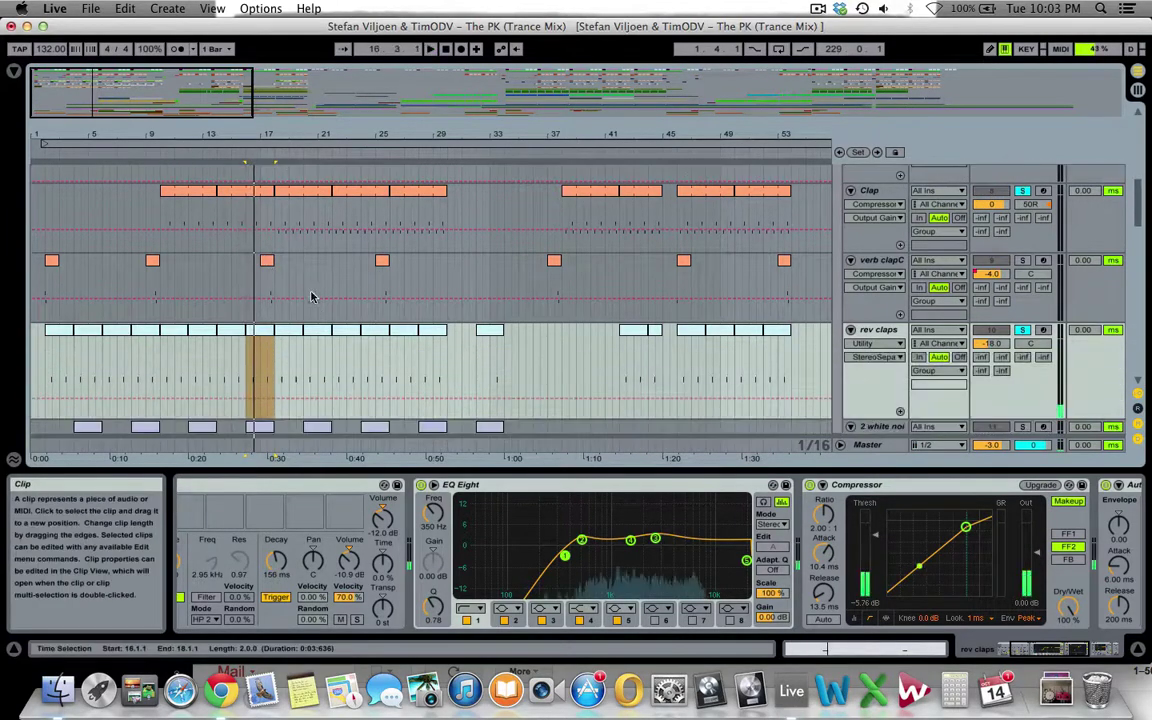
click(291, 190)
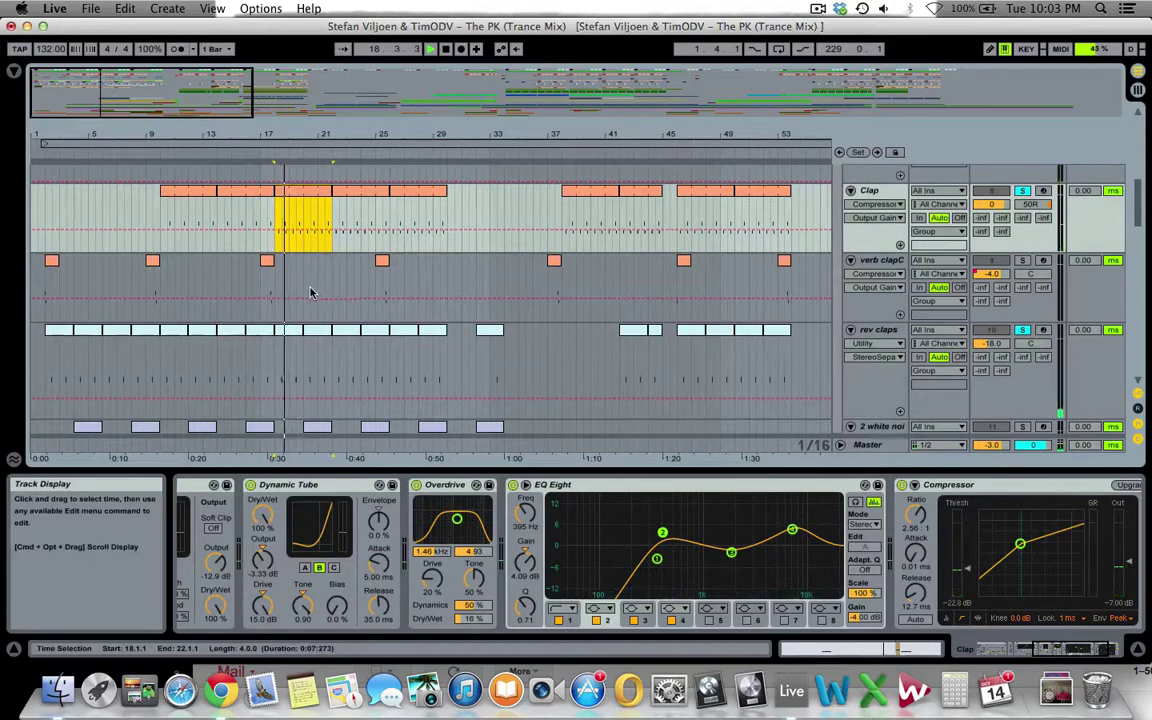
- Examine the rev claps device chain from Impulse and EQ Eight through Compressor, Auto Filter and Utility
scroll(312, 312, down, 3)
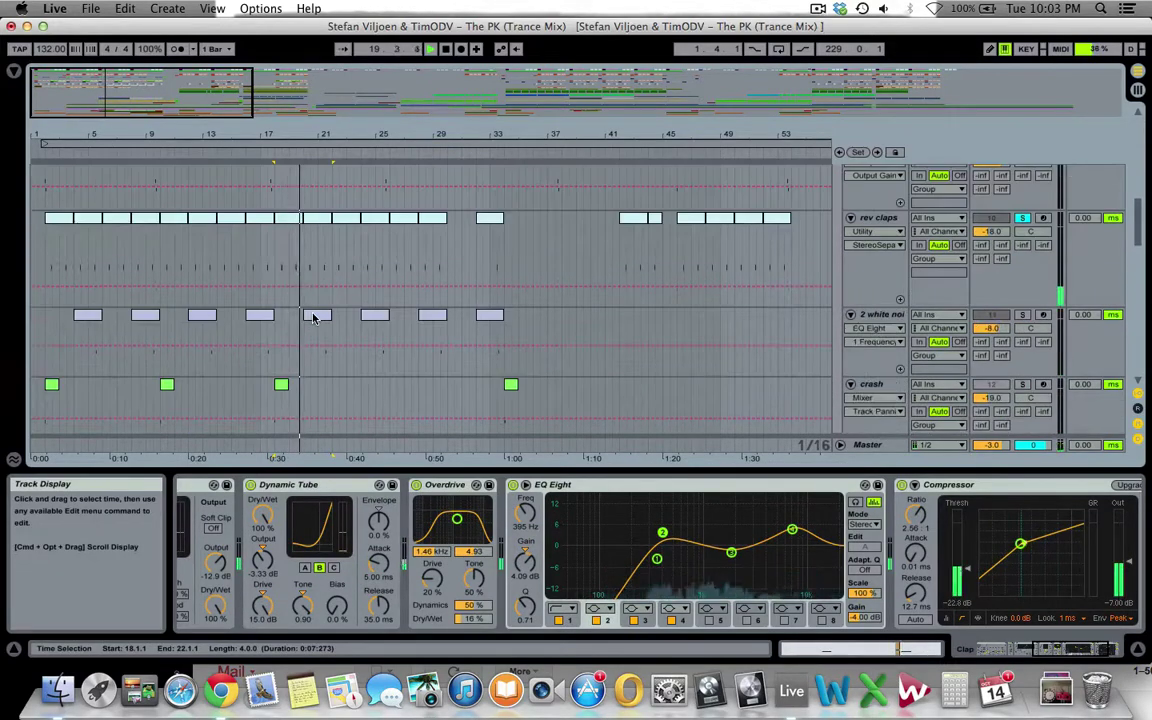
click(877, 217)
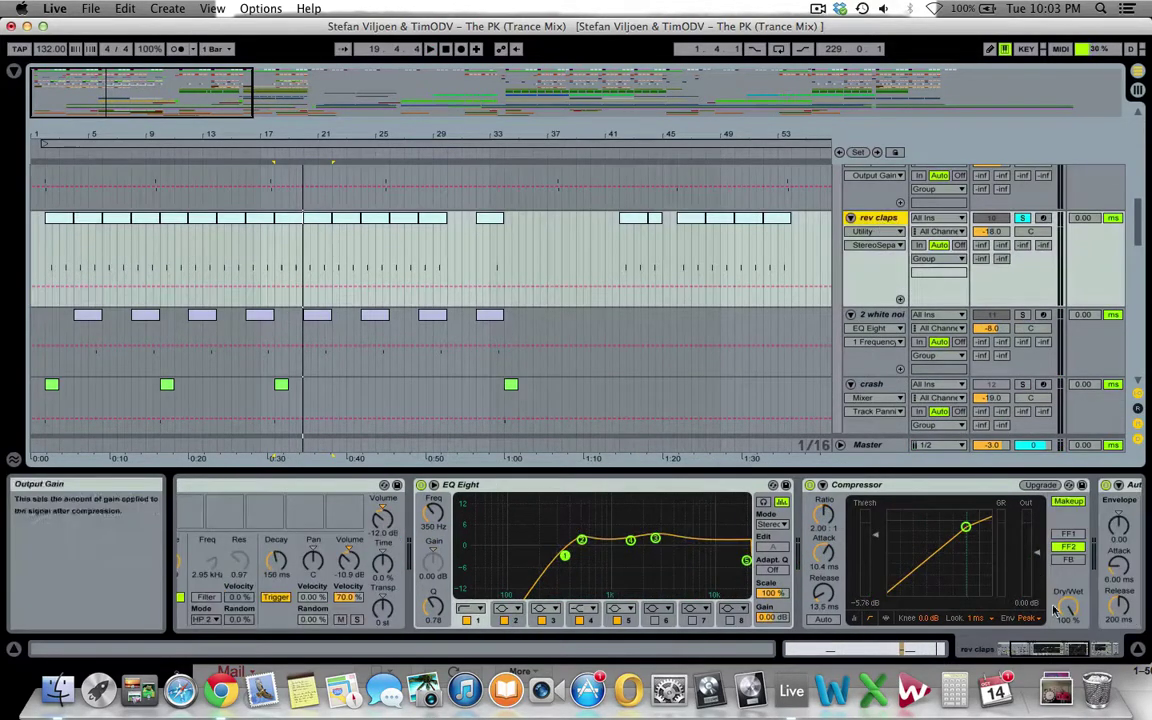
drag(1066, 652, 1045, 648)
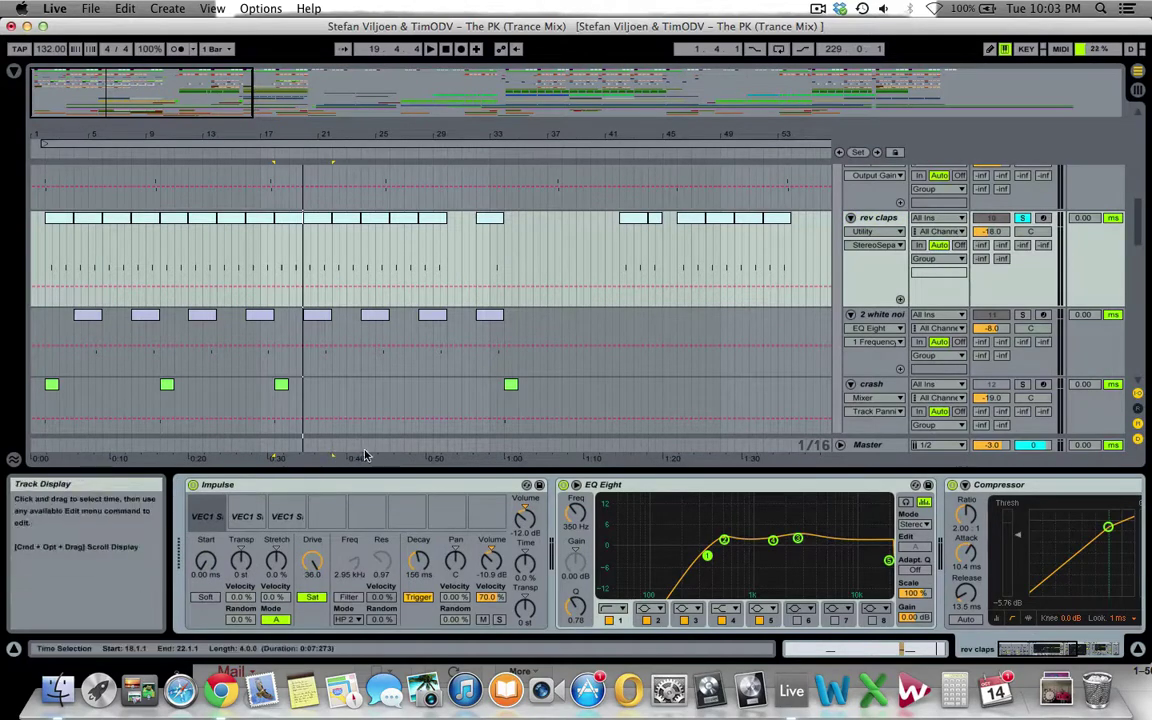
scroll(314, 419, up, 2)
scroll(355, 391, down, 4)
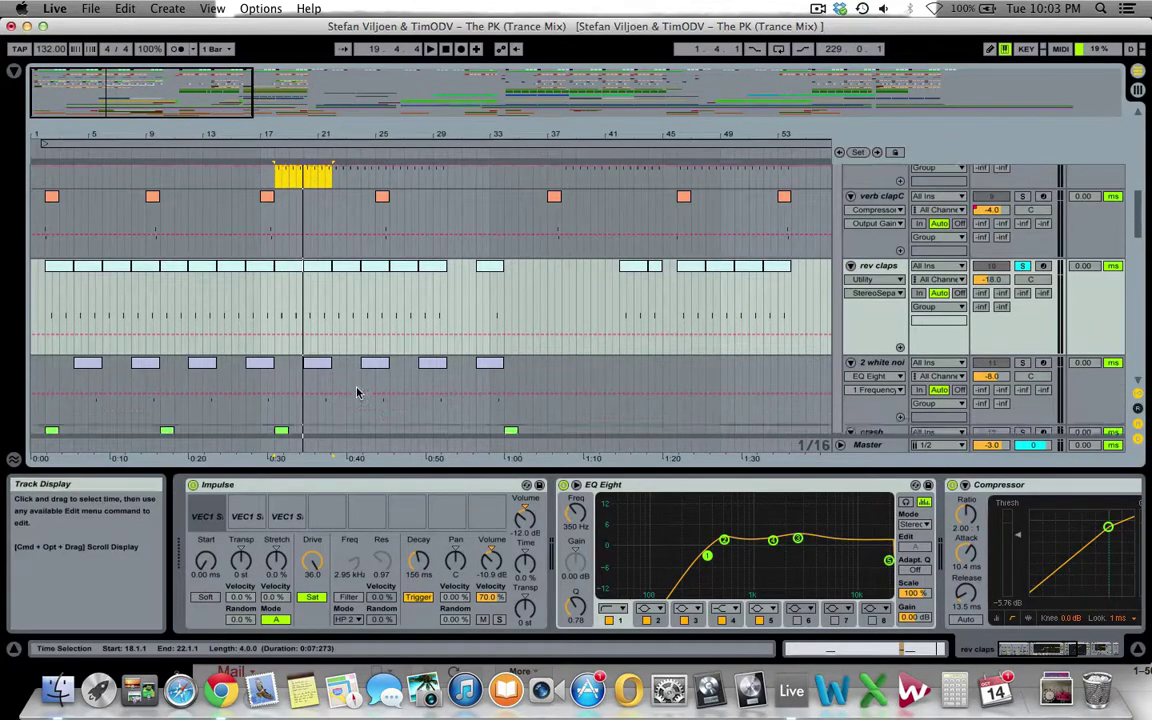
scroll(614, 446, up, 3)
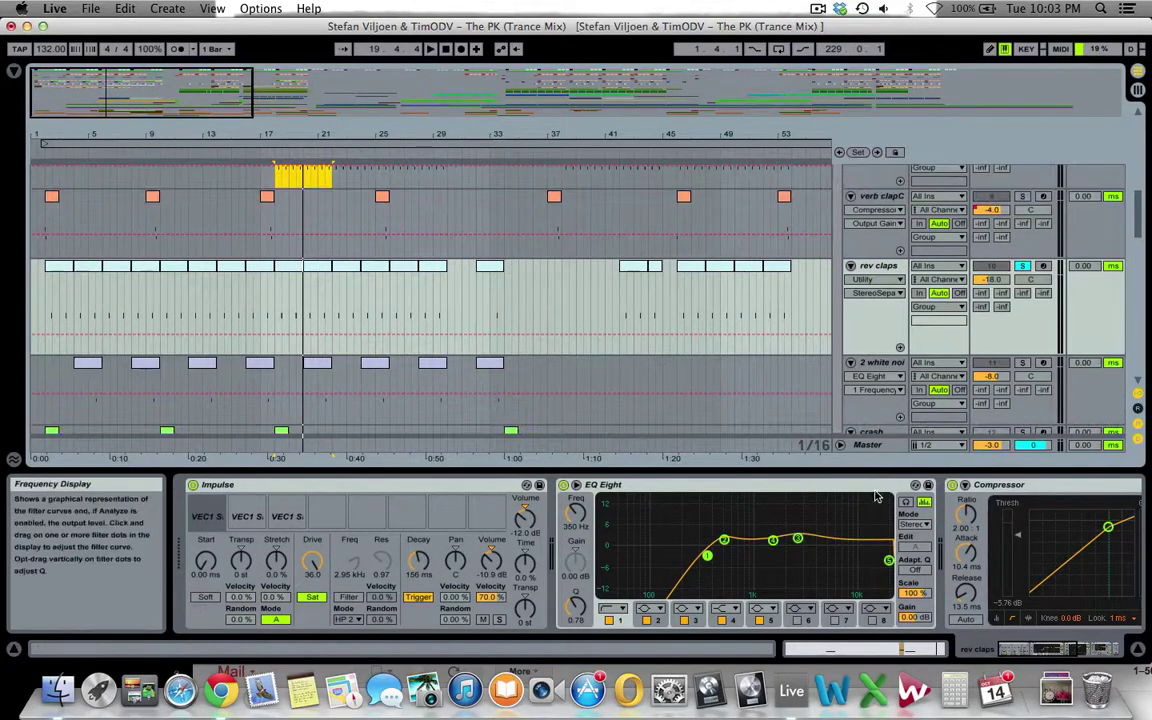
drag(1050, 649, 1097, 650)
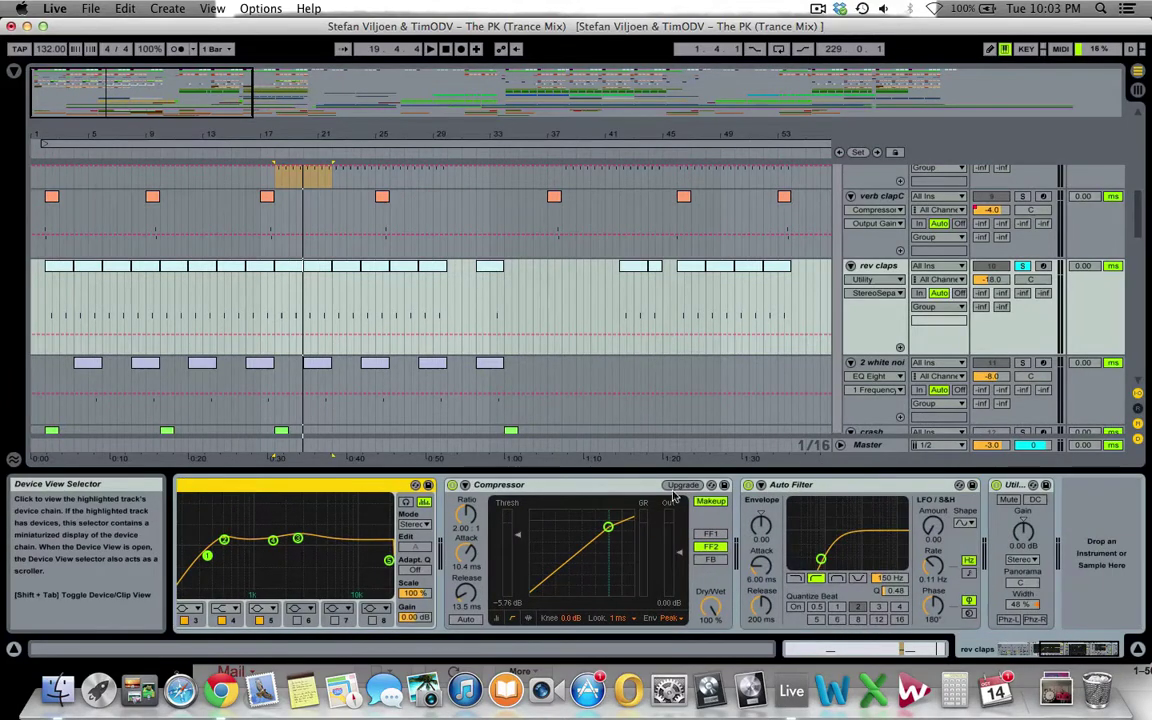
- Solo the 2 white noise track and play its clip at bar 20
scroll(296, 302, down, 2)
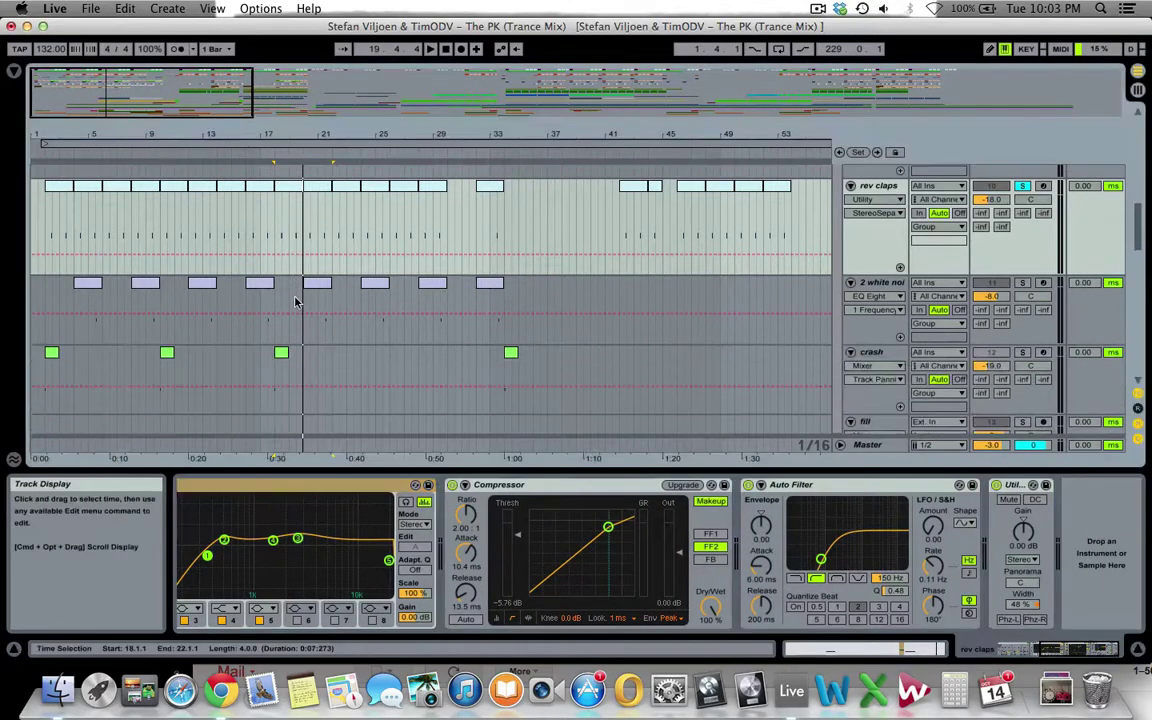
click(317, 283)
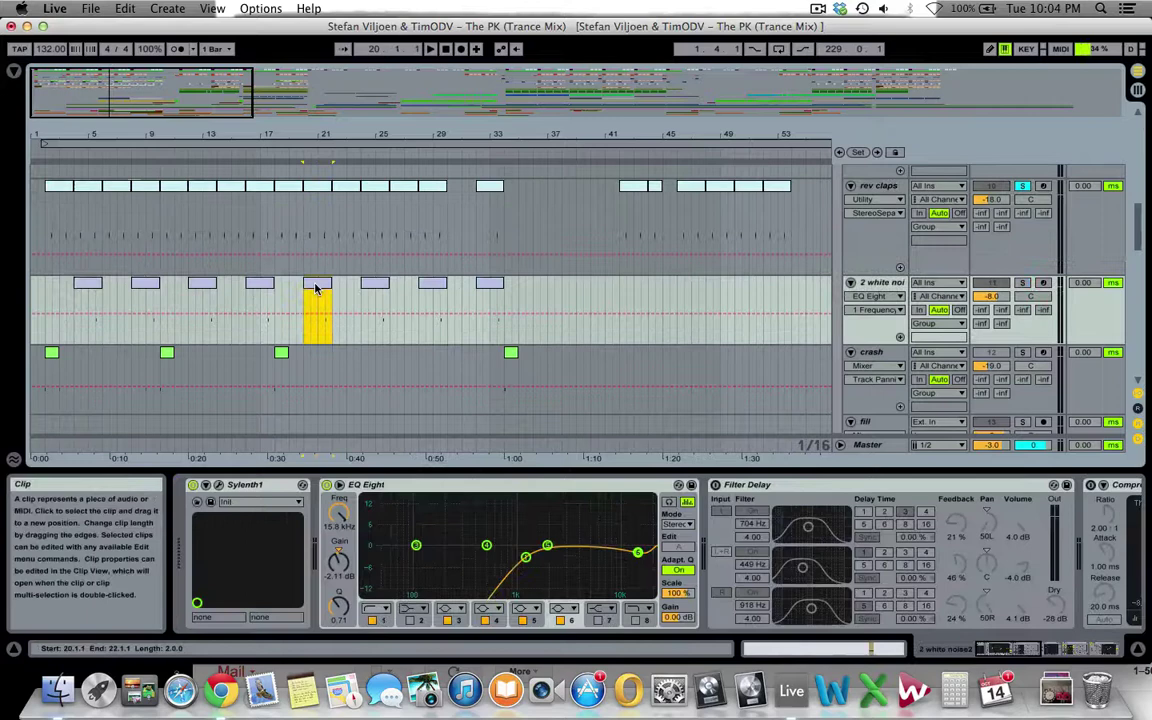
click(1024, 285)
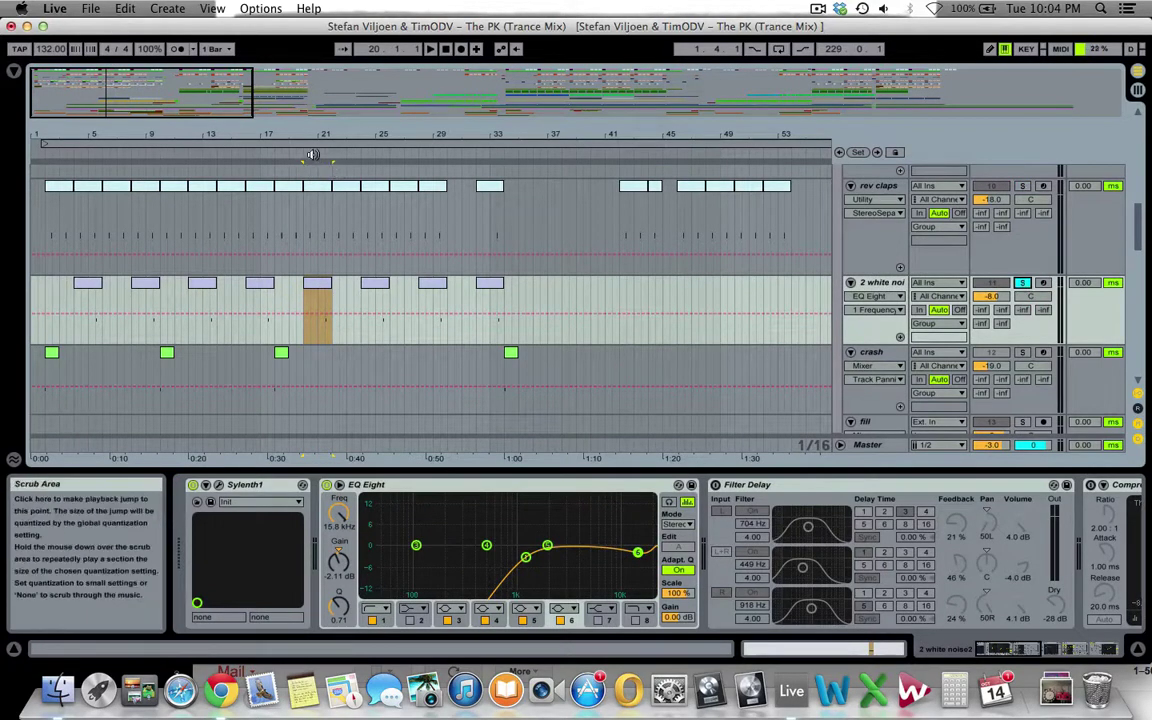
click(312, 155)
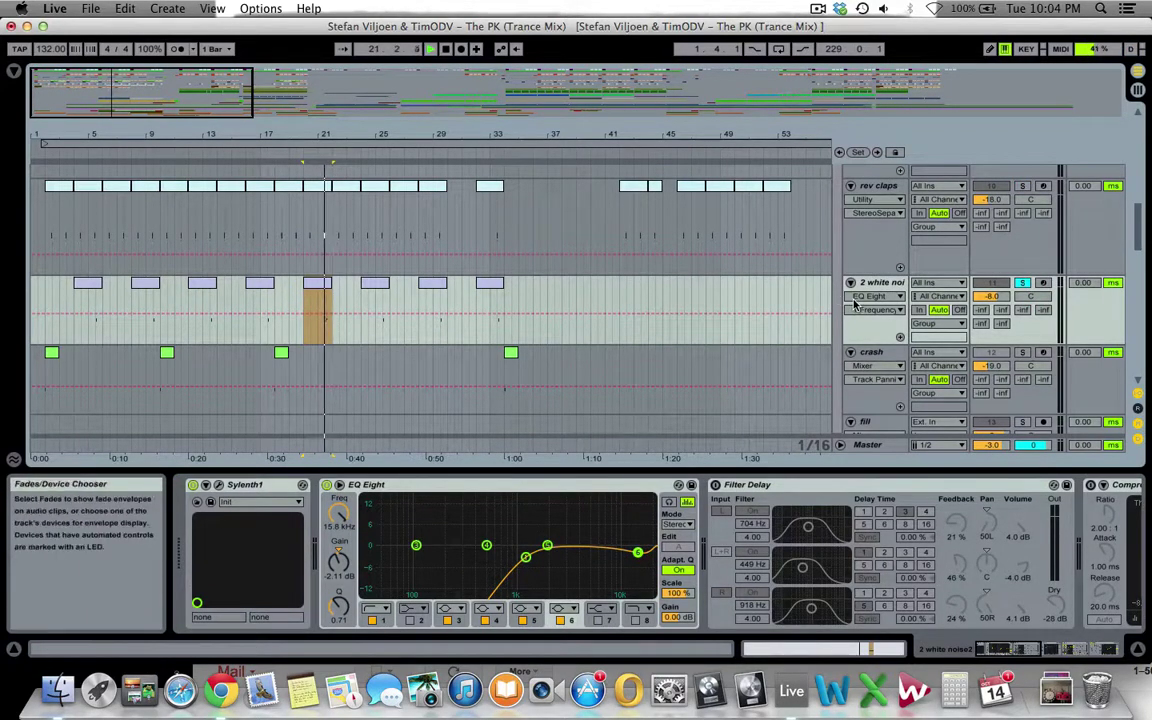
key(space)
- Examine the 2 white noise device chain, from Sylenth1 and EQ Eight through the active Filter Delay to the final Compressor
click(891, 285)
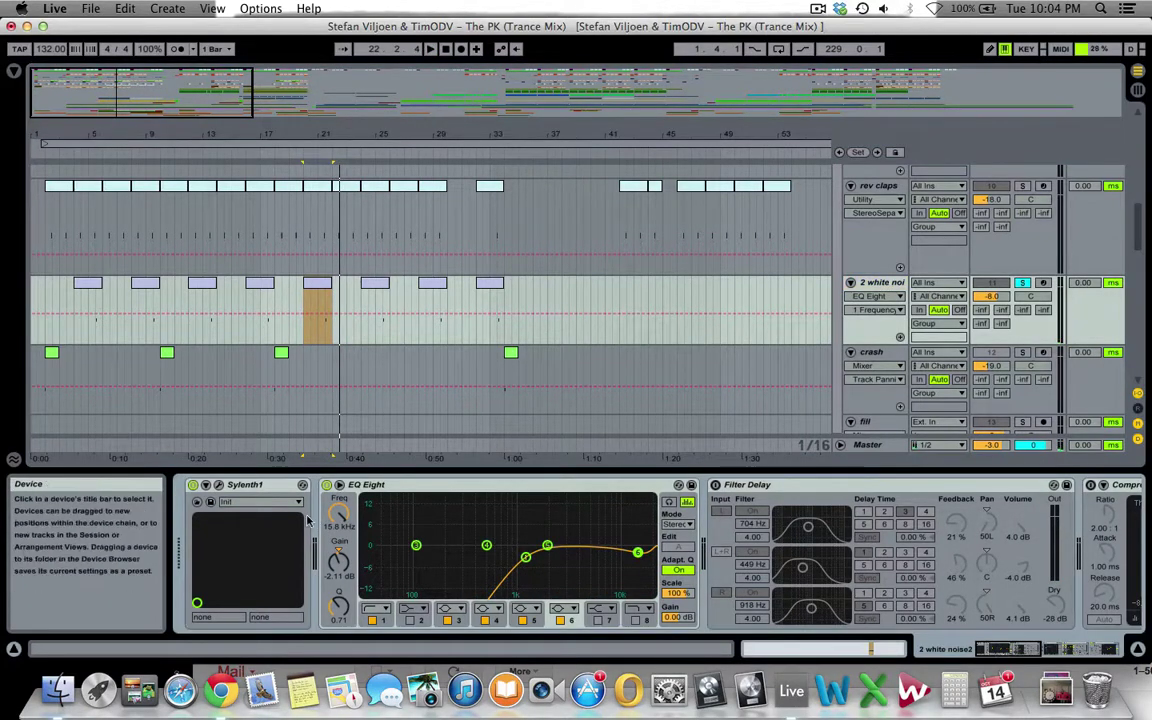
click(245, 485)
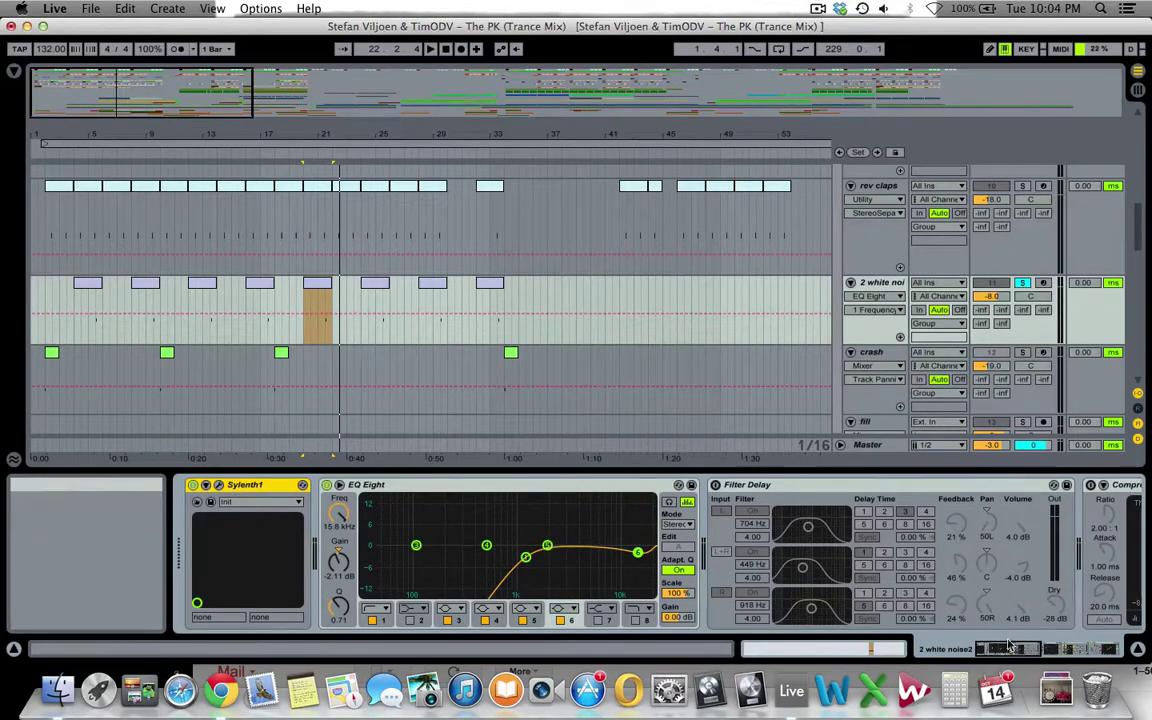
drag(1013, 650, 1075, 650)
click(651, 488)
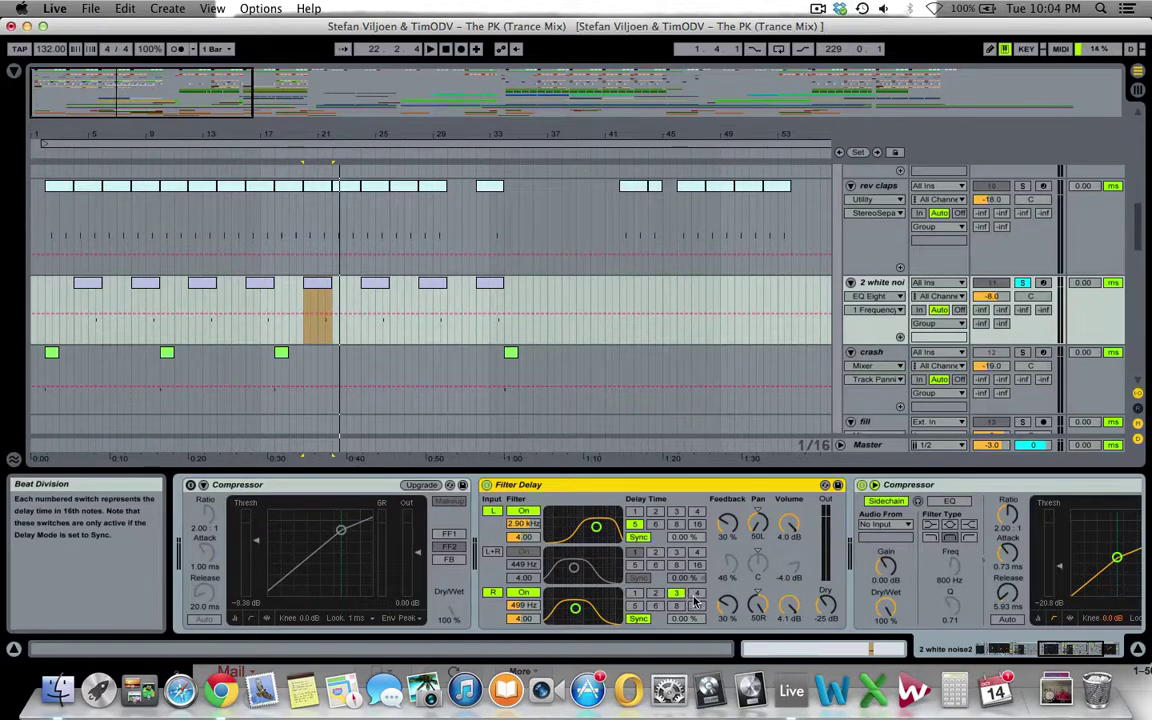
drag(1075, 649, 1096, 648)
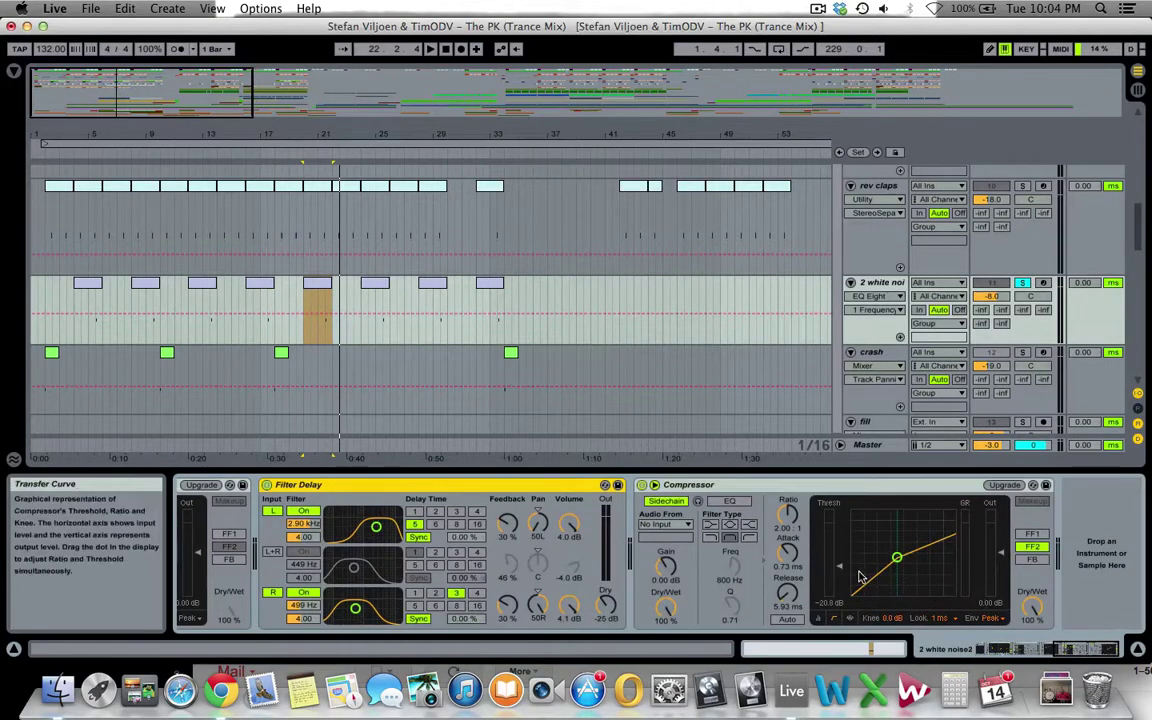
- Set the 2 white noise Compressor's sidechain source to Side Chain and play the track's clip at bar 20
click(665, 524)
scroll(660, 120, up, 5)
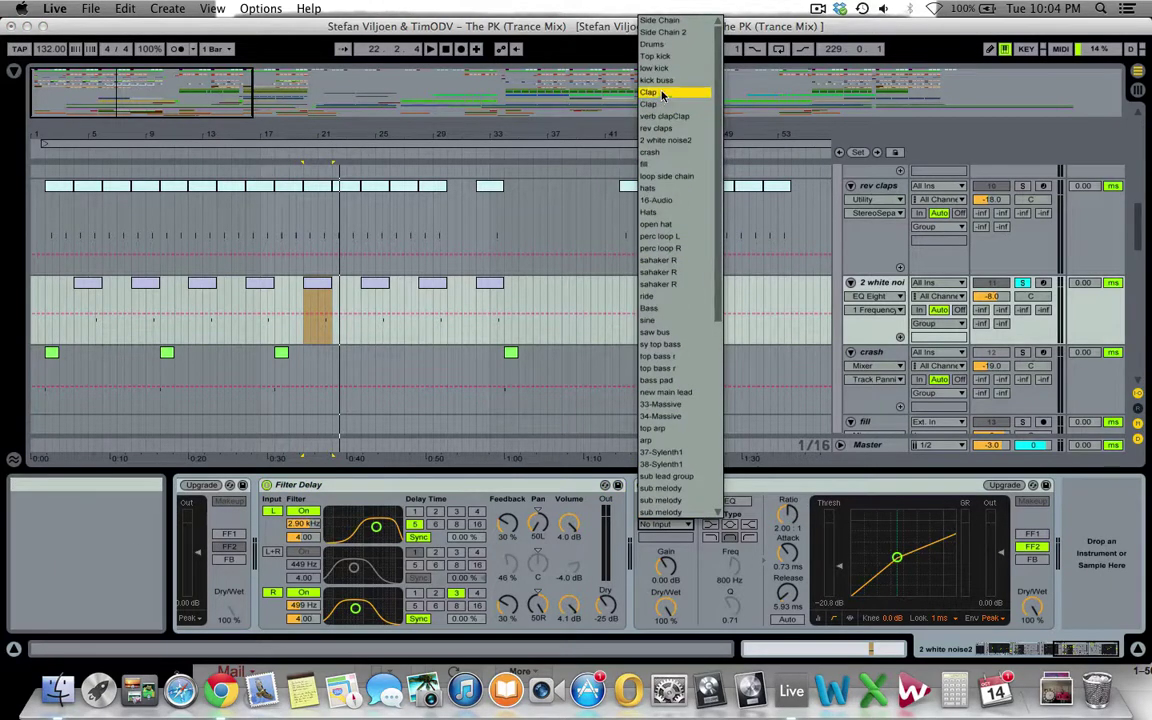
click(665, 22)
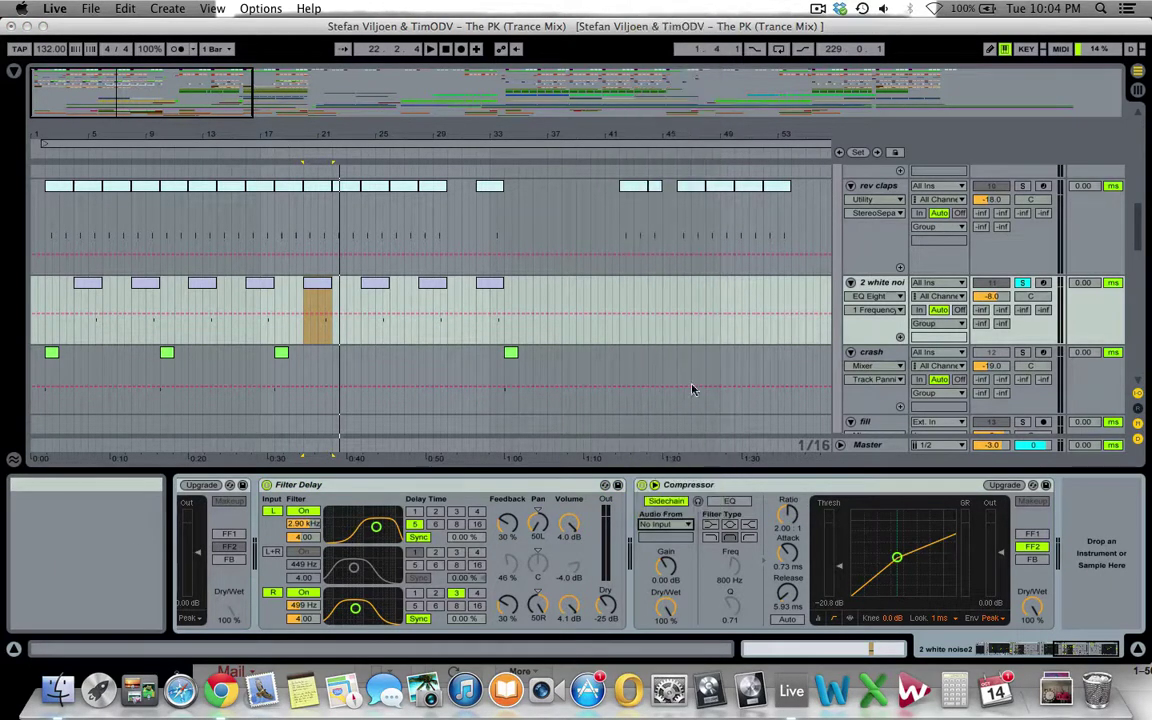
click(320, 300)
key(space)
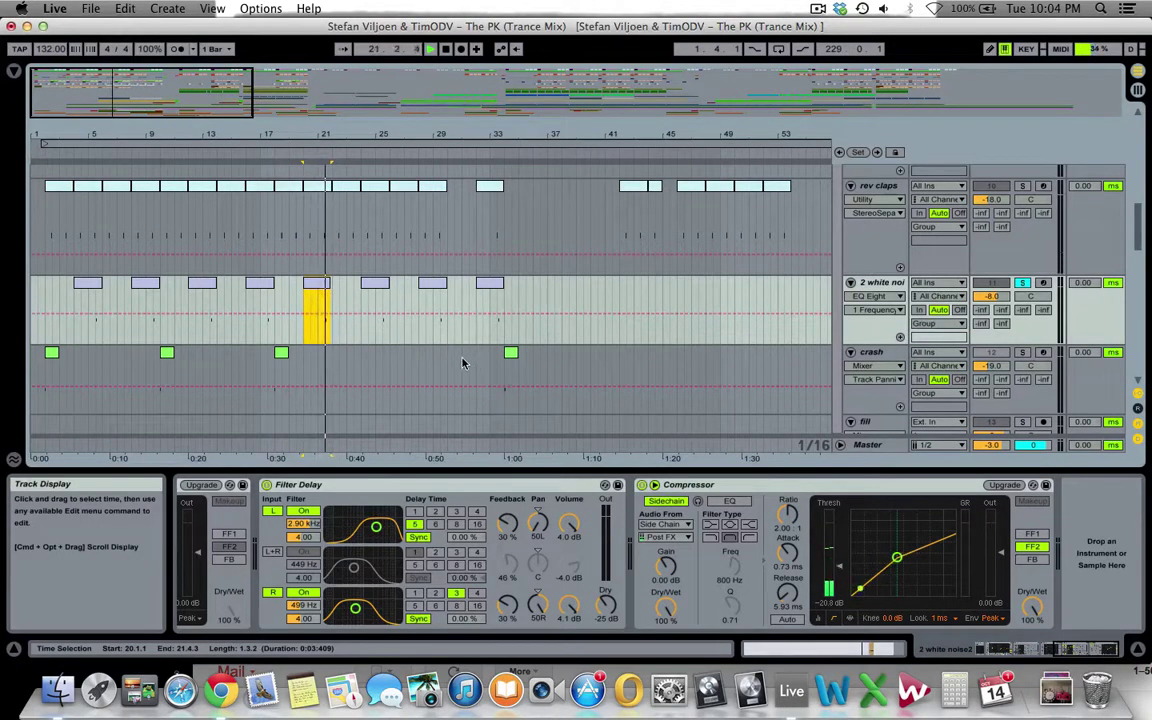
- Examine the crash track's device chain, from Impulse and EQ Eight through the active Simple Delay and its right delay time to Auto Filter
click(281, 372)
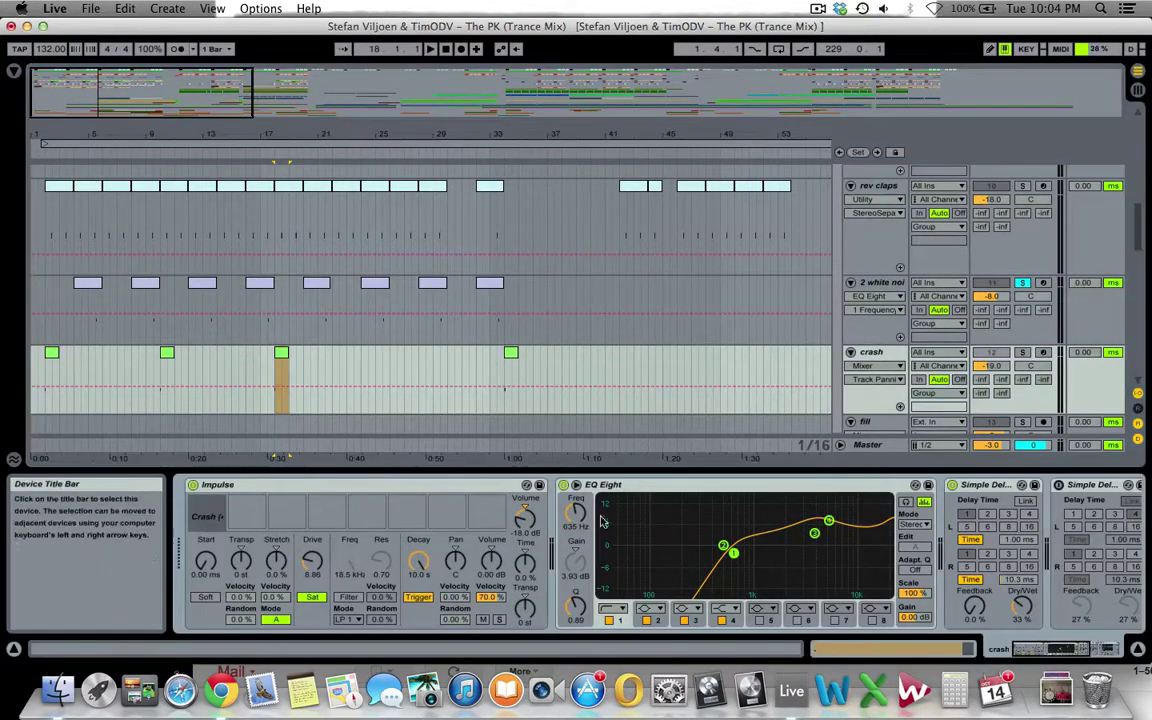
click(207, 519)
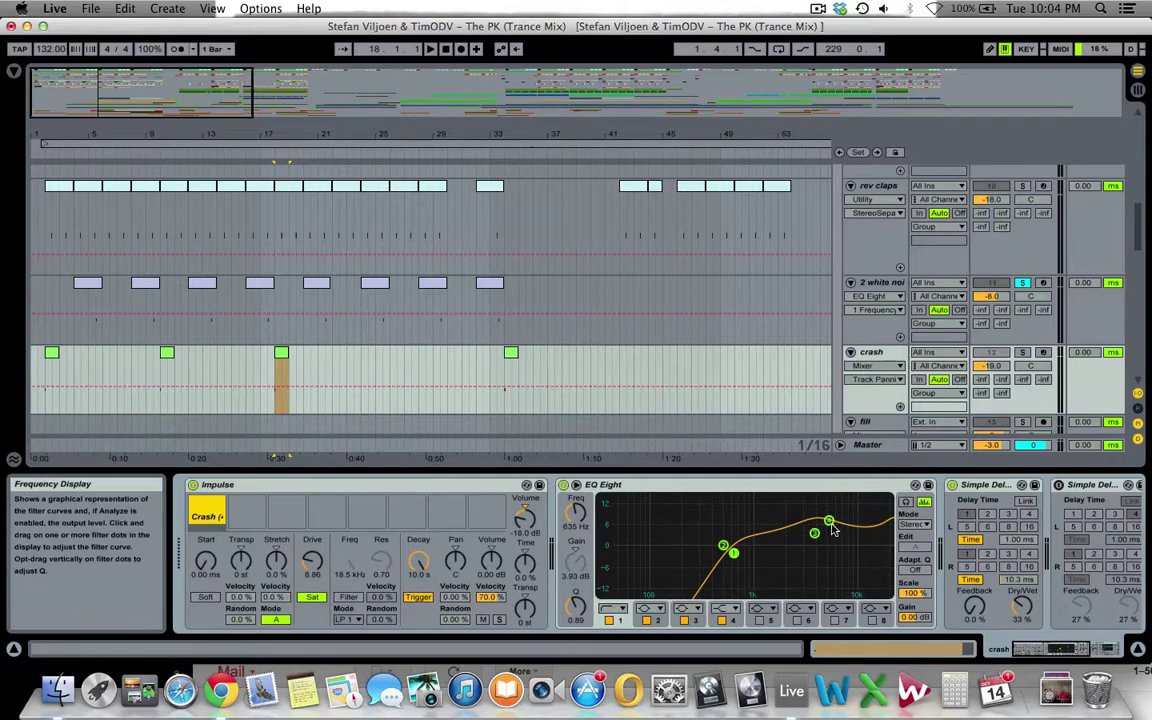
drag(1041, 649, 1072, 649)
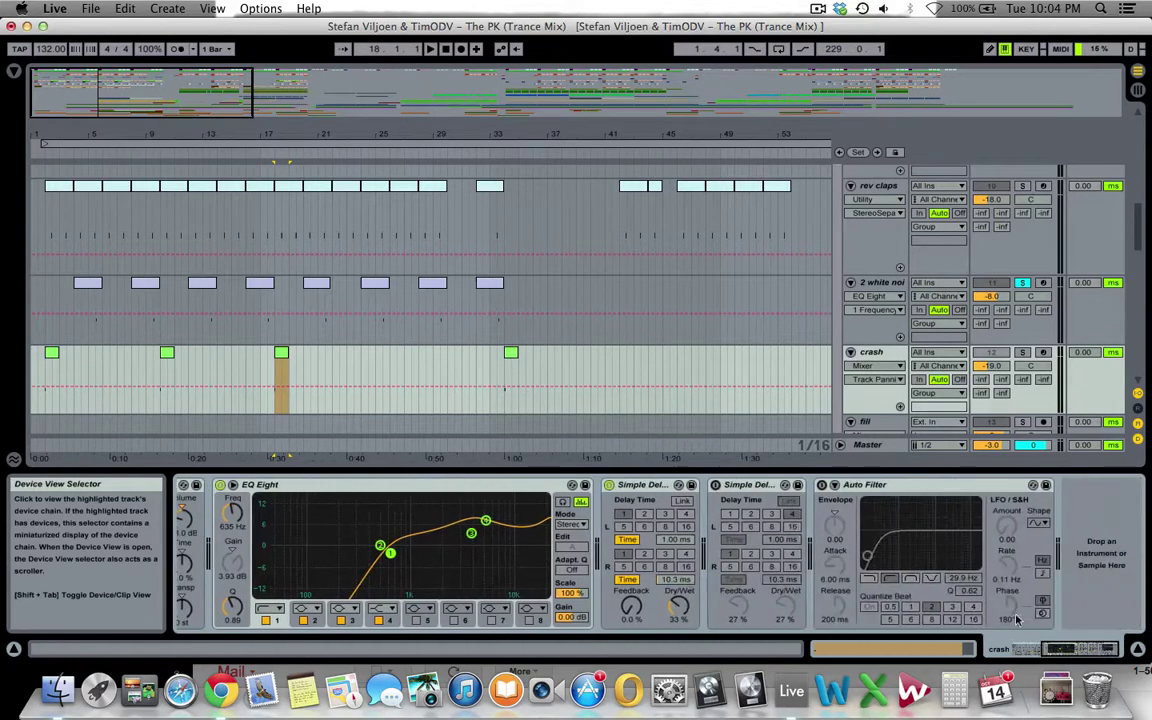
click(630, 486)
click(675, 581)
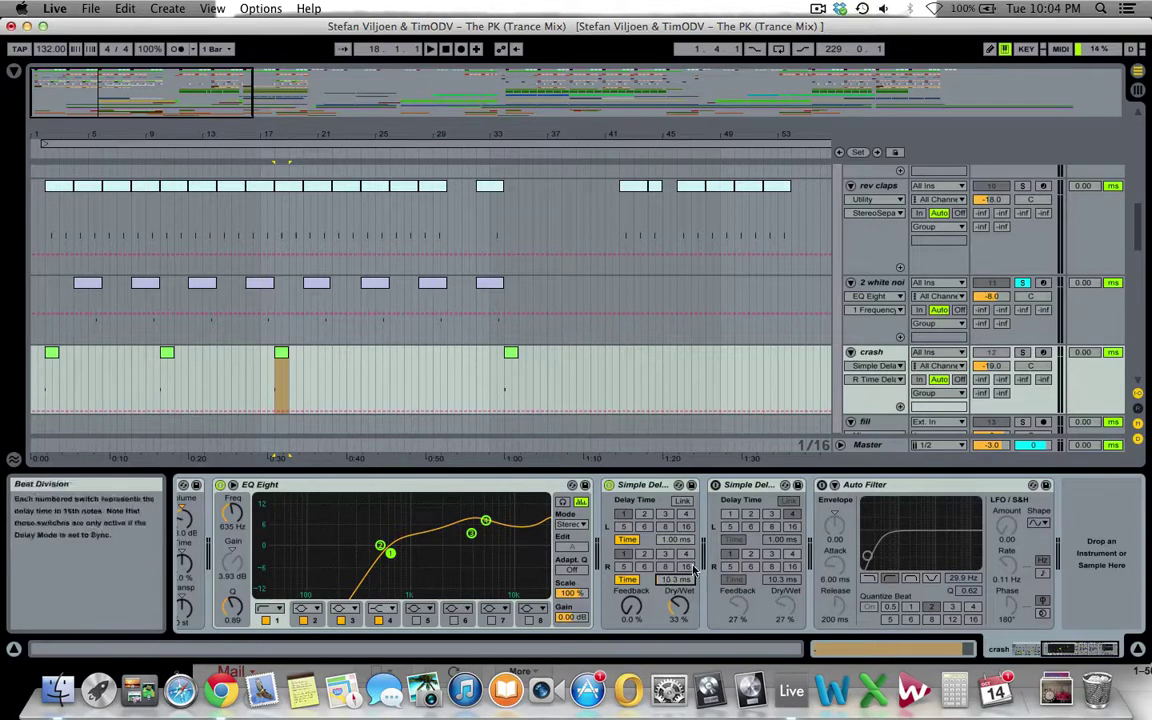
- Solo the crash track and play its clip at bar 18
click(1022, 352)
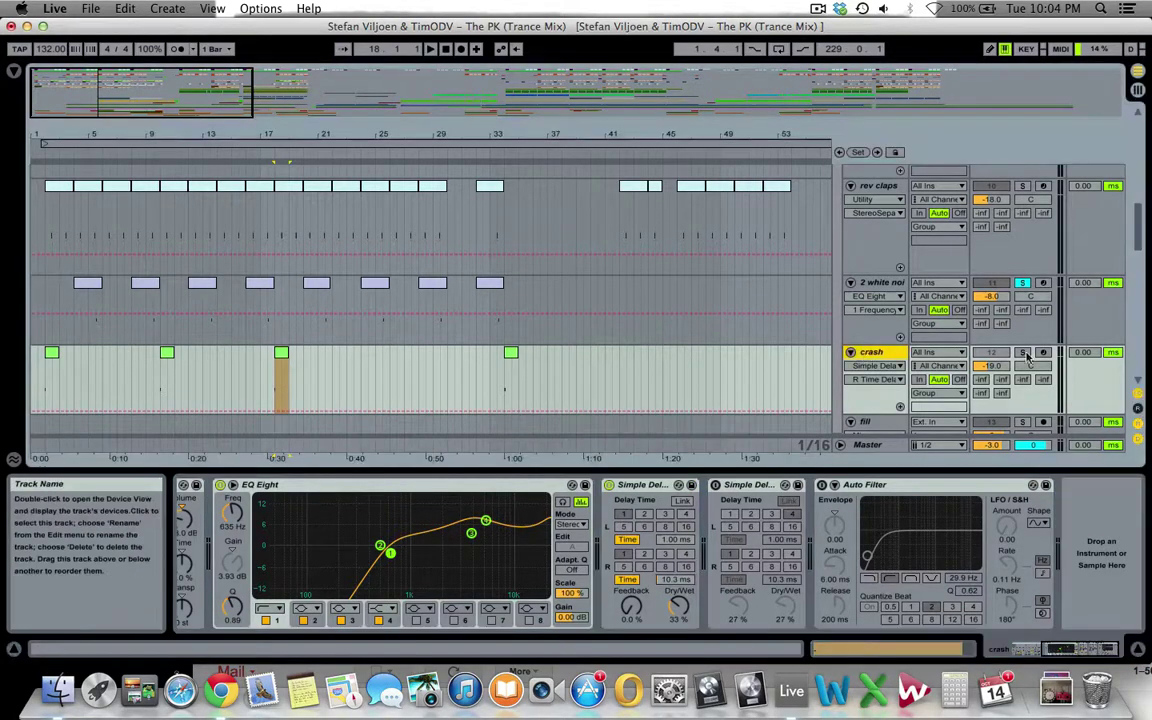
scroll(790, 359, down, 2)
key(space)
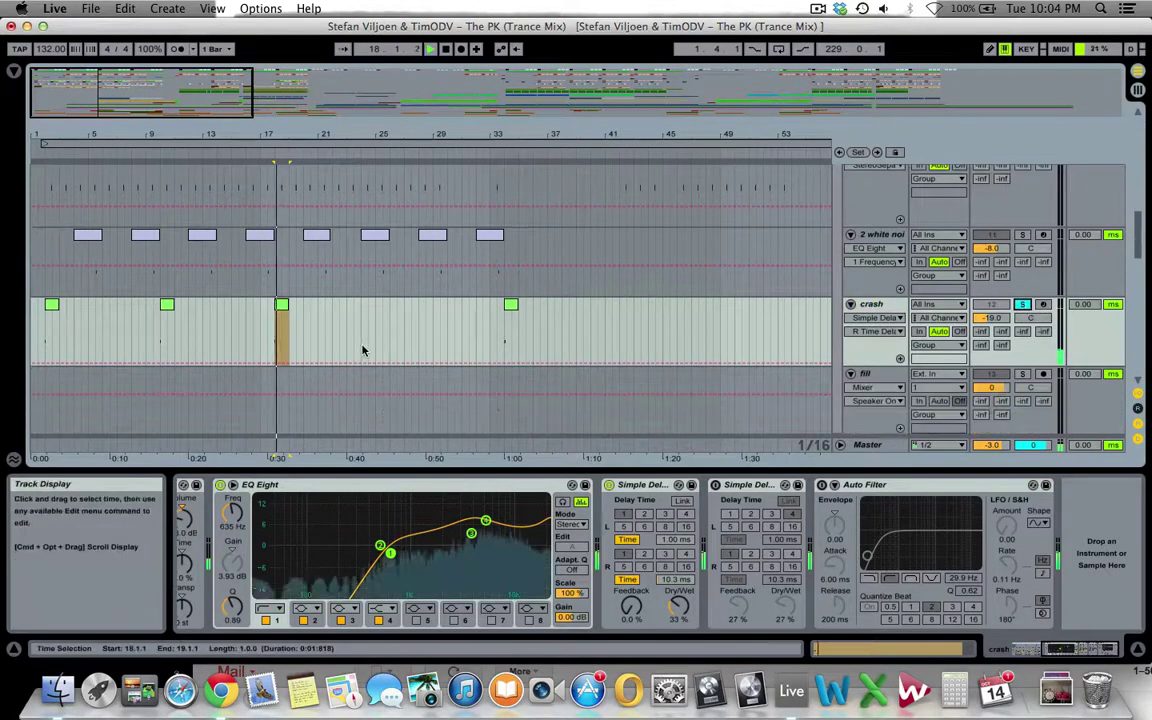
scroll(356, 373, down, 4)
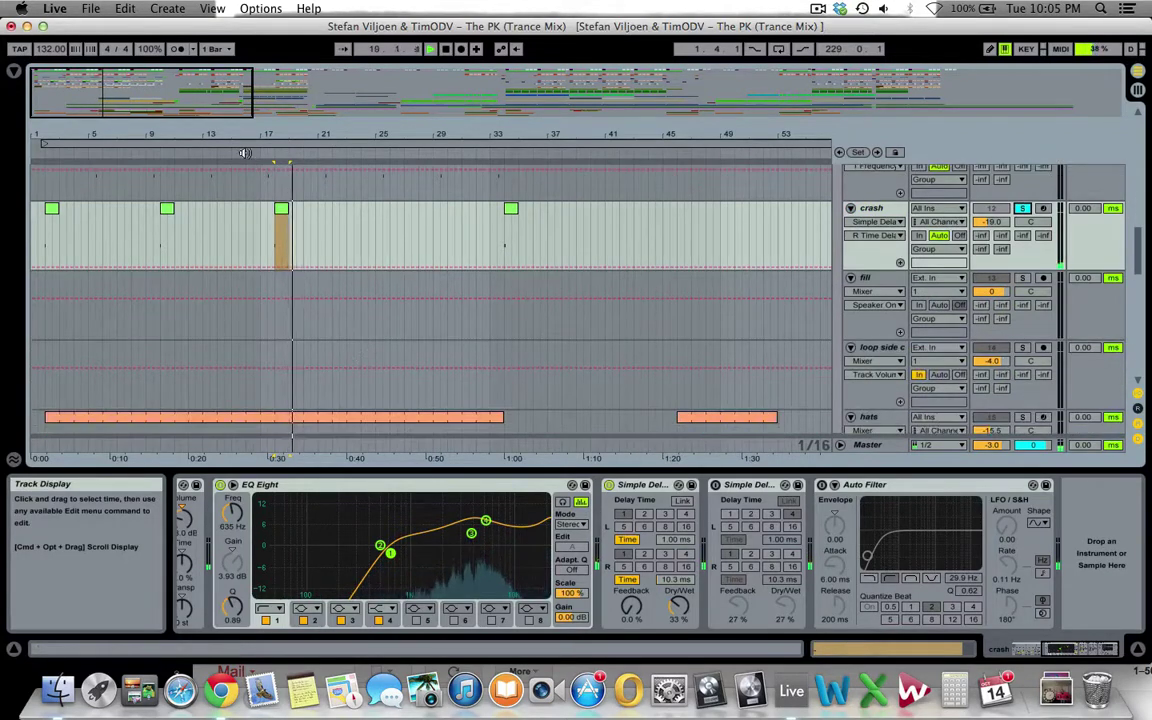
drag(572, 134, 572, 50)
key(space)
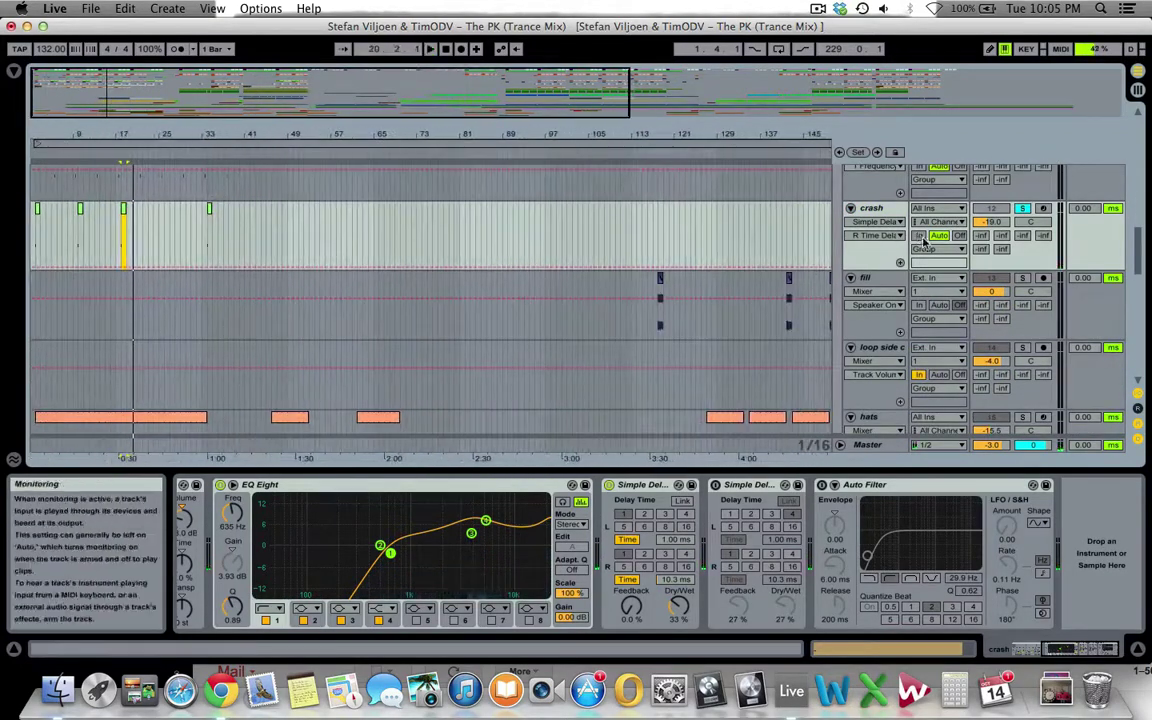
- Solo the fill track, play its clip at bar 118, and display the track's device chain
click(1022, 278)
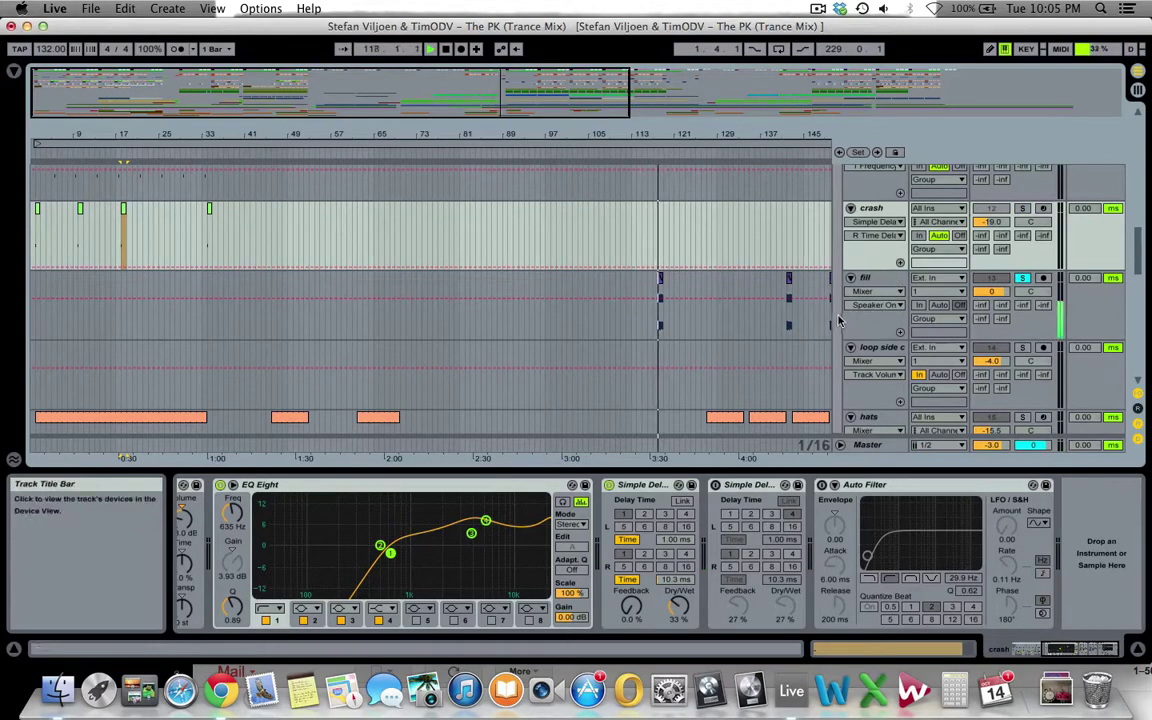
click(885, 280)
key(space)
- Solo the open hat track and play it from the start of the first hats clip at bar 2
scroll(260, 329, down, 5)
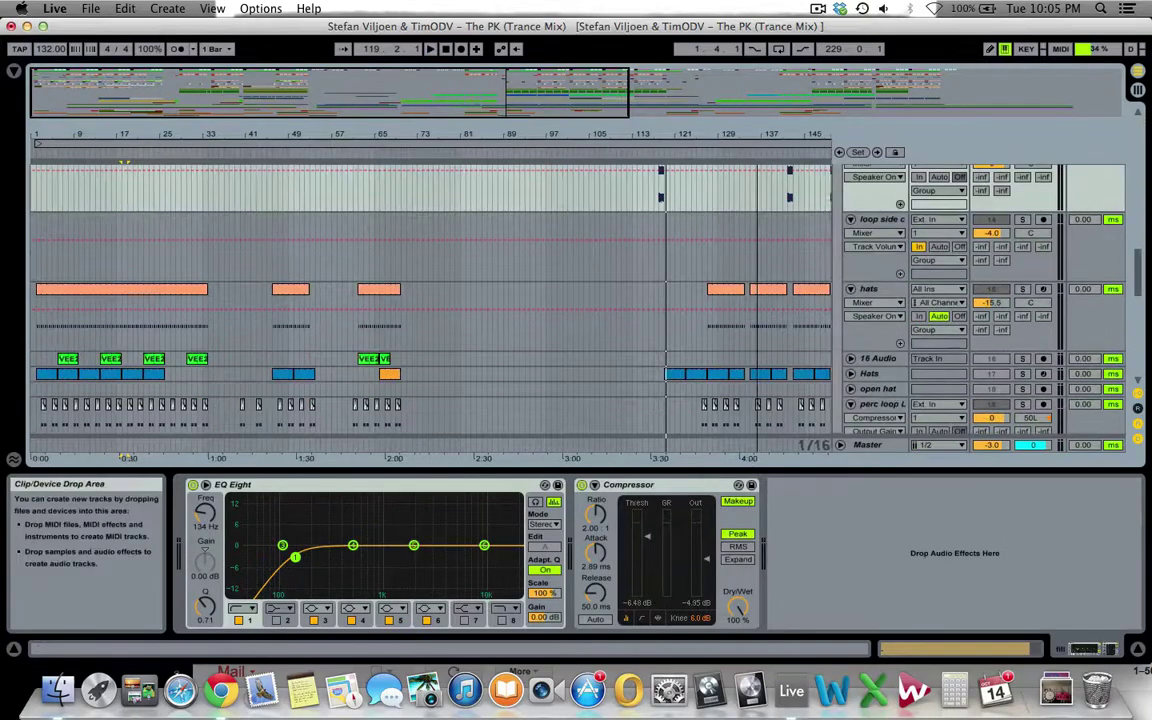
click(138, 290)
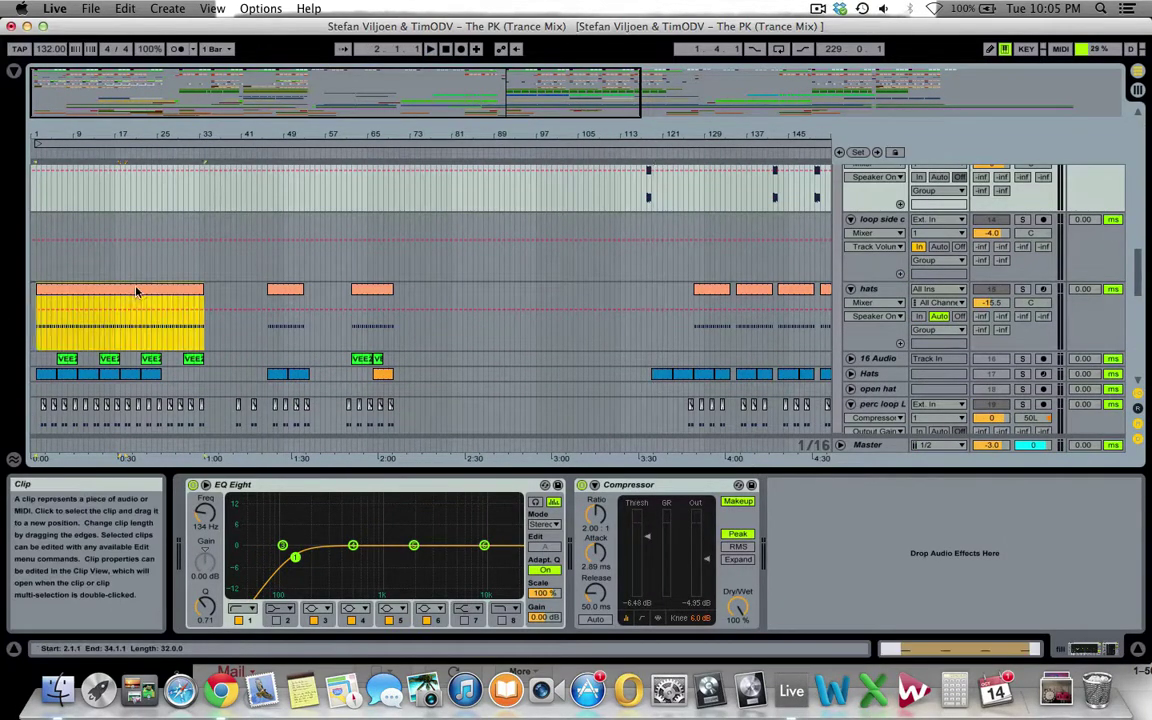
scroll(488, 329, down, 2)
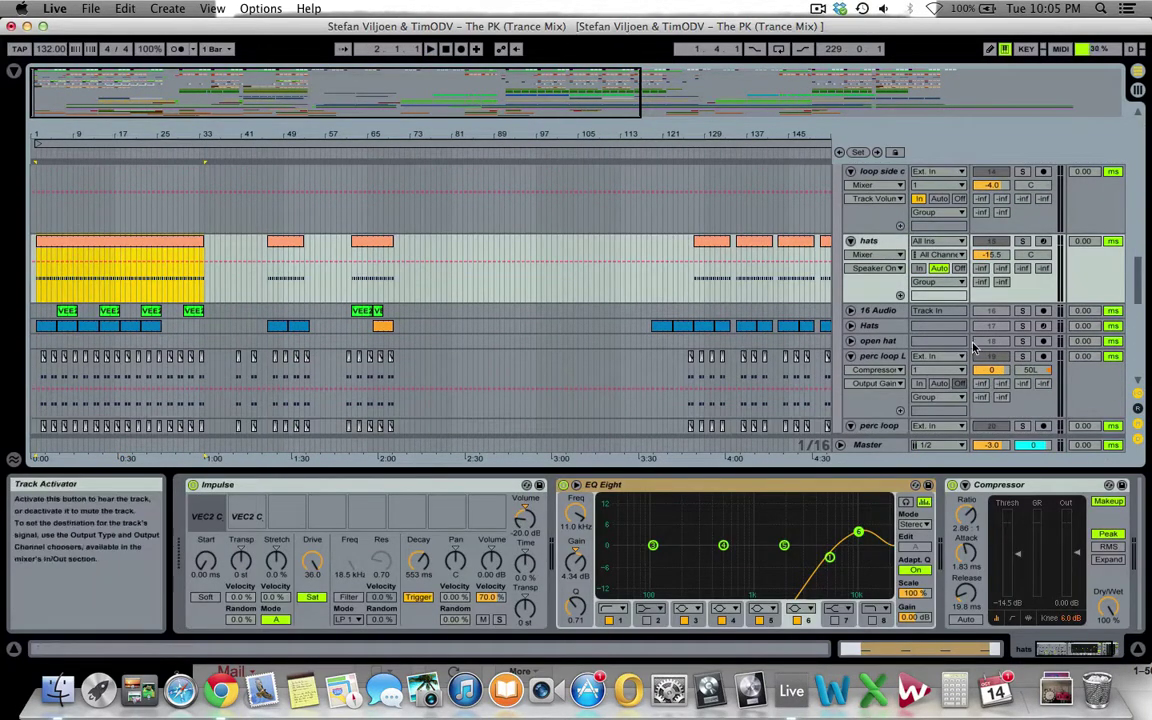
click(1022, 340)
key(space)
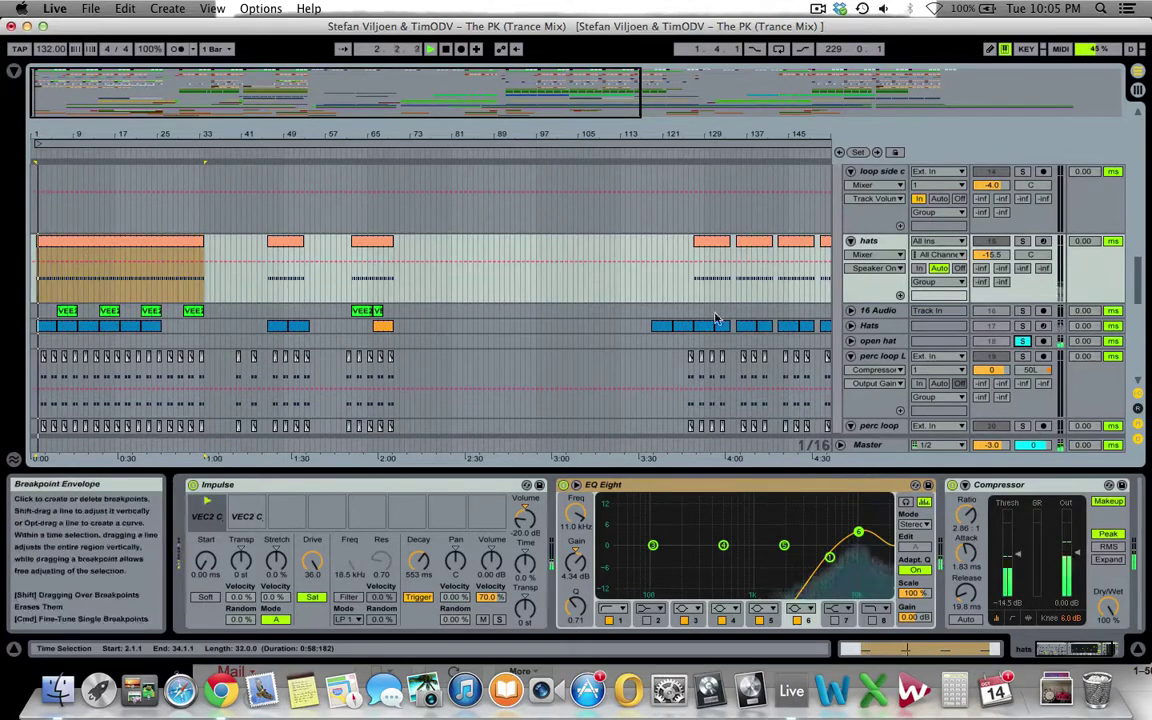
- Compare the open hat chain of Overdrive, EQ Eight and Simple Delay with the hats track's Impulse samples
click(743, 341)
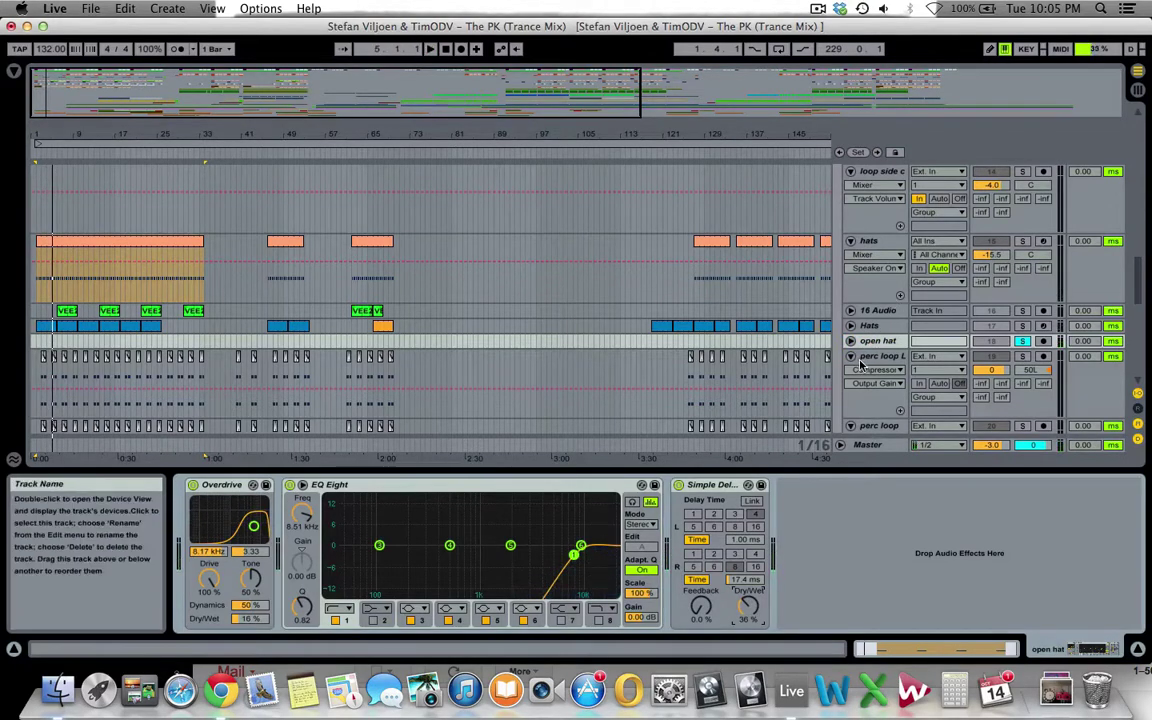
click(870, 241)
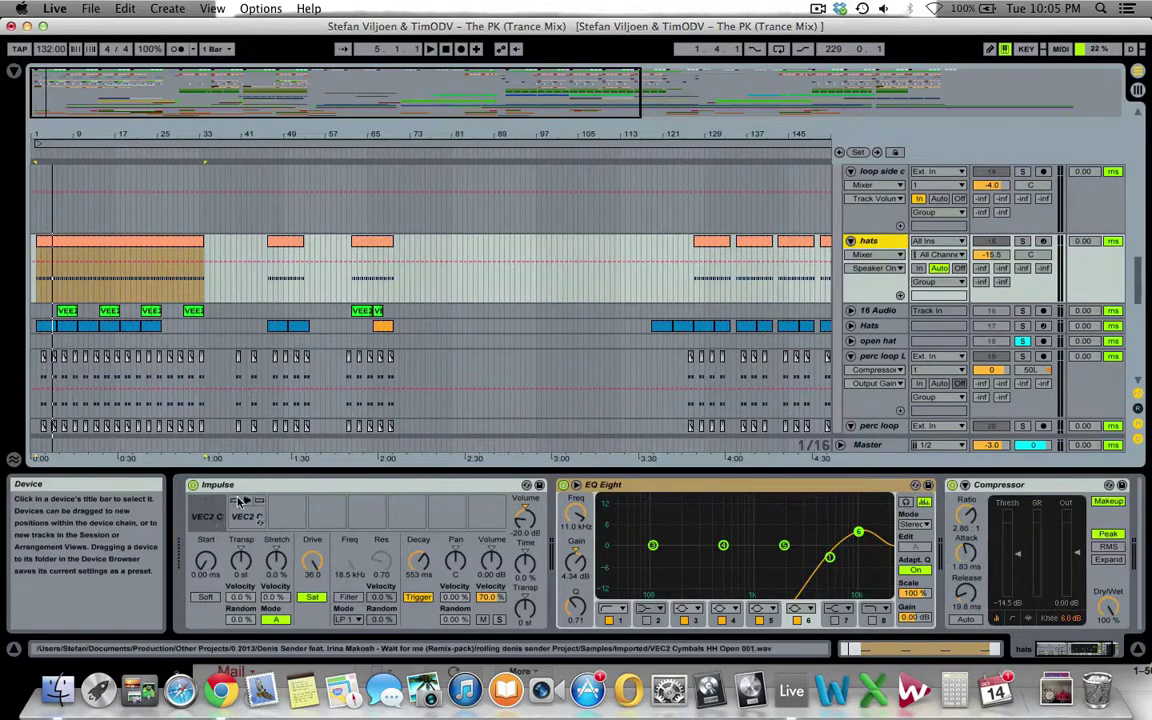
click(877, 340)
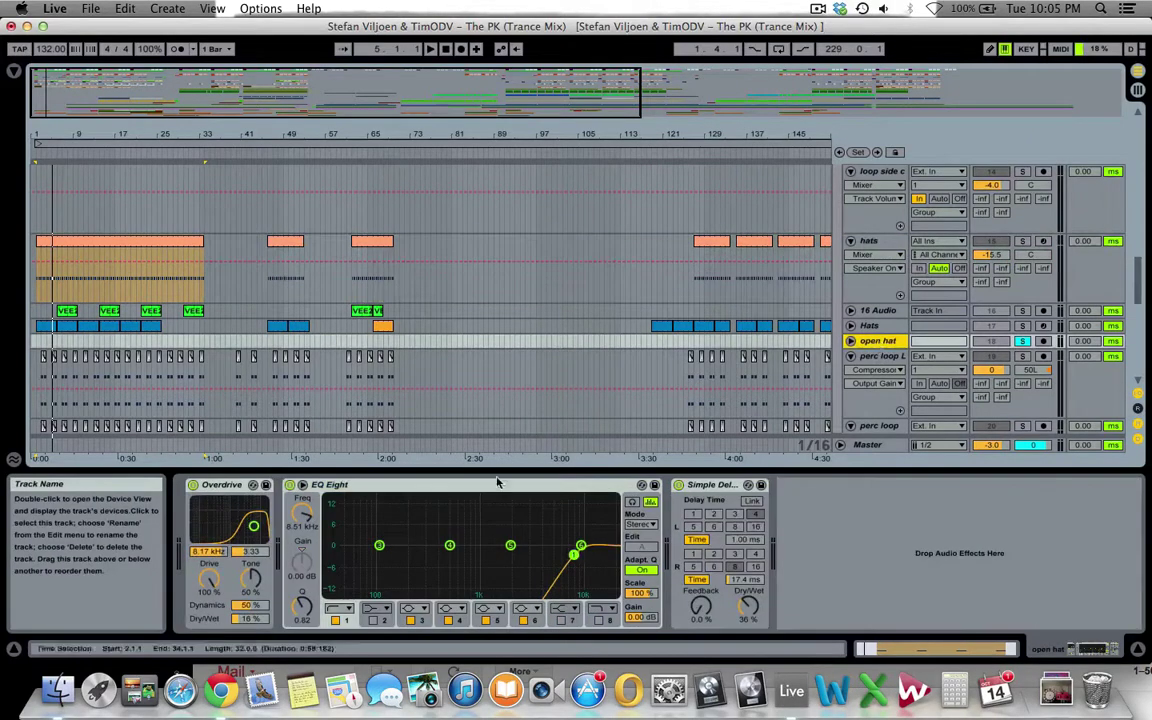
click(225, 484)
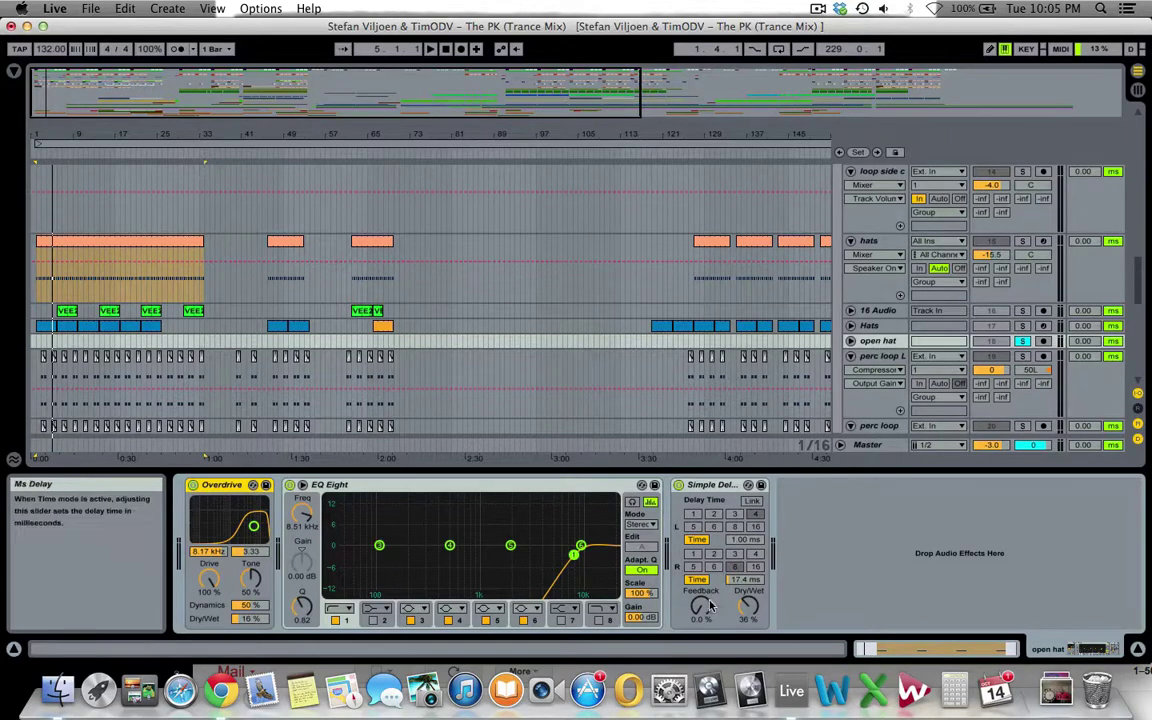
- Play the open hat from bar 2 with Simple Delay's Dry/Wet at 0% and set the Dry/Wet to 33%
key(space)
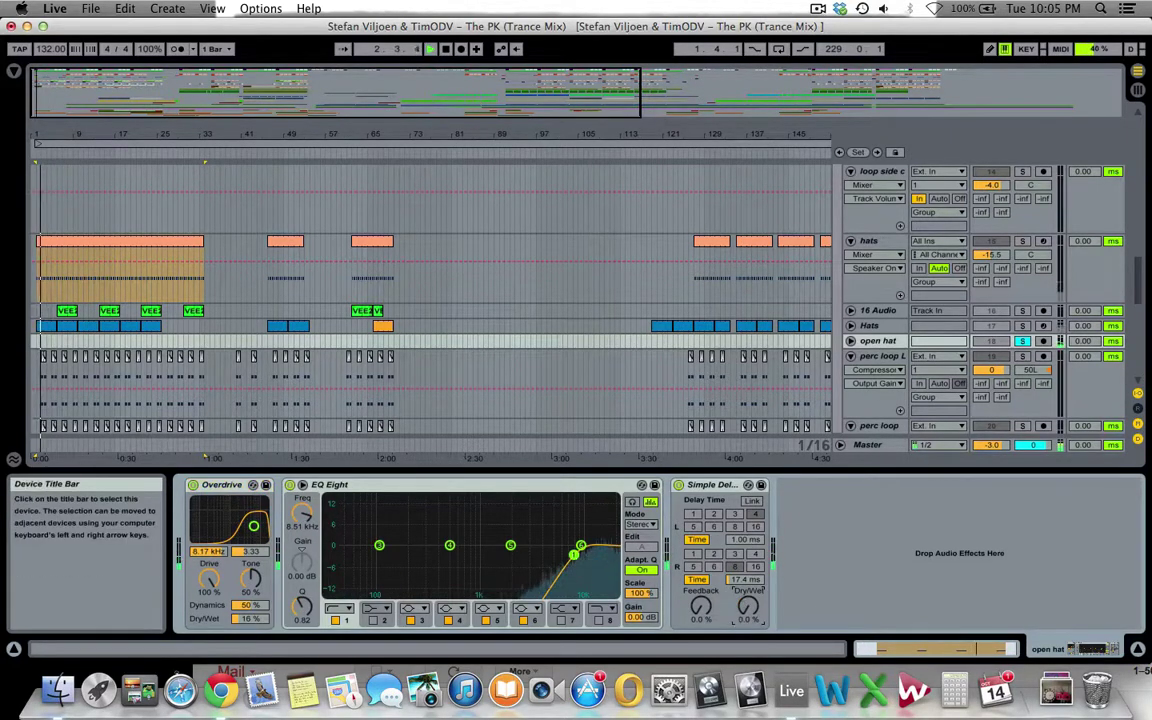
drag(748, 606, 748, 591)
key(space)
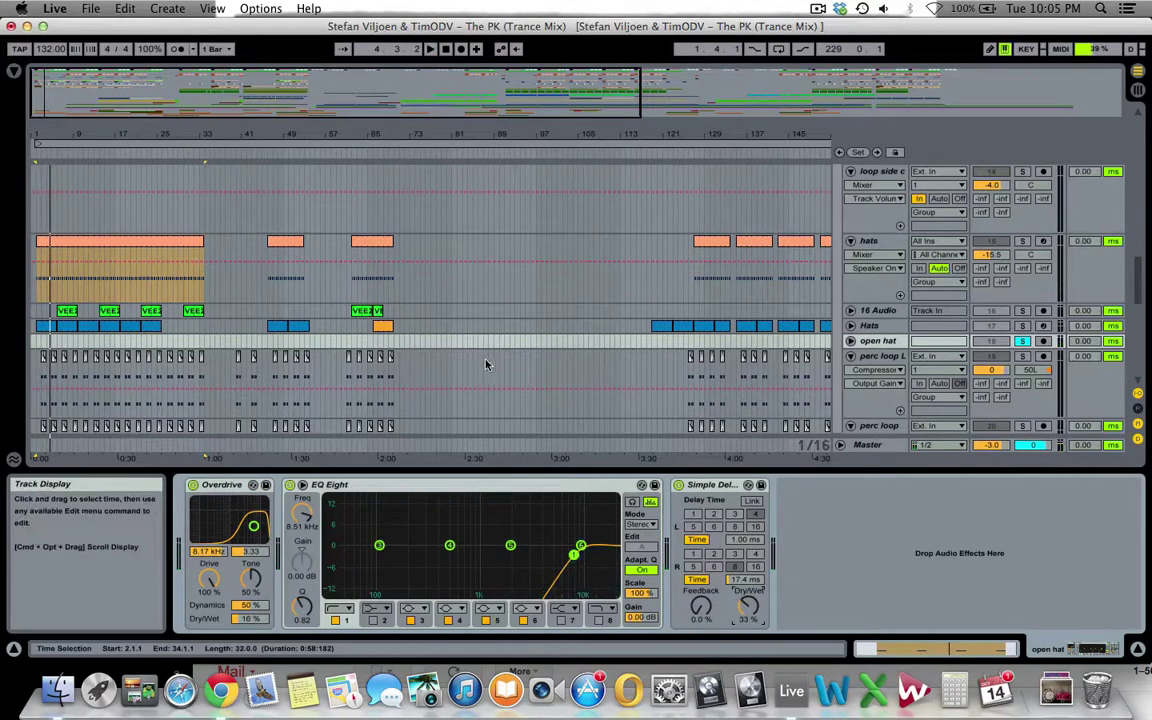
- Switch the solo from open hat to hats, play the hats clip from bar 2, and clear the solo
scroll(190, 342, up, 2)
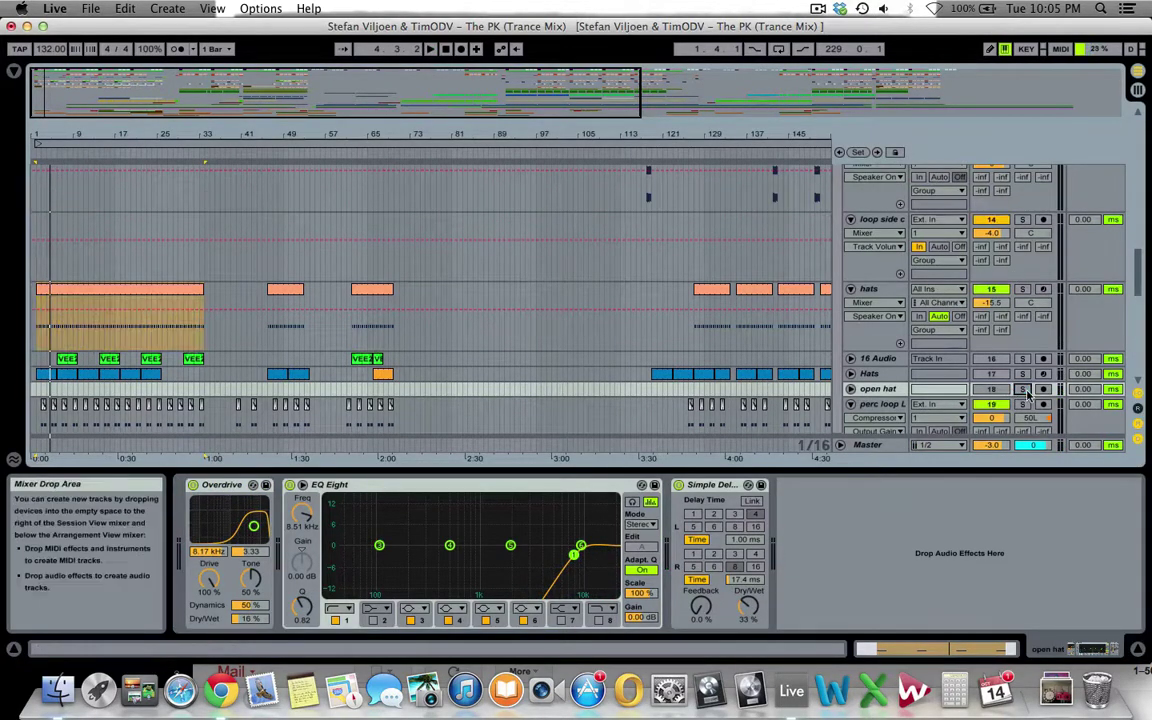
scroll(1013, 380, up, 1)
click(1015, 330)
click(1022, 321)
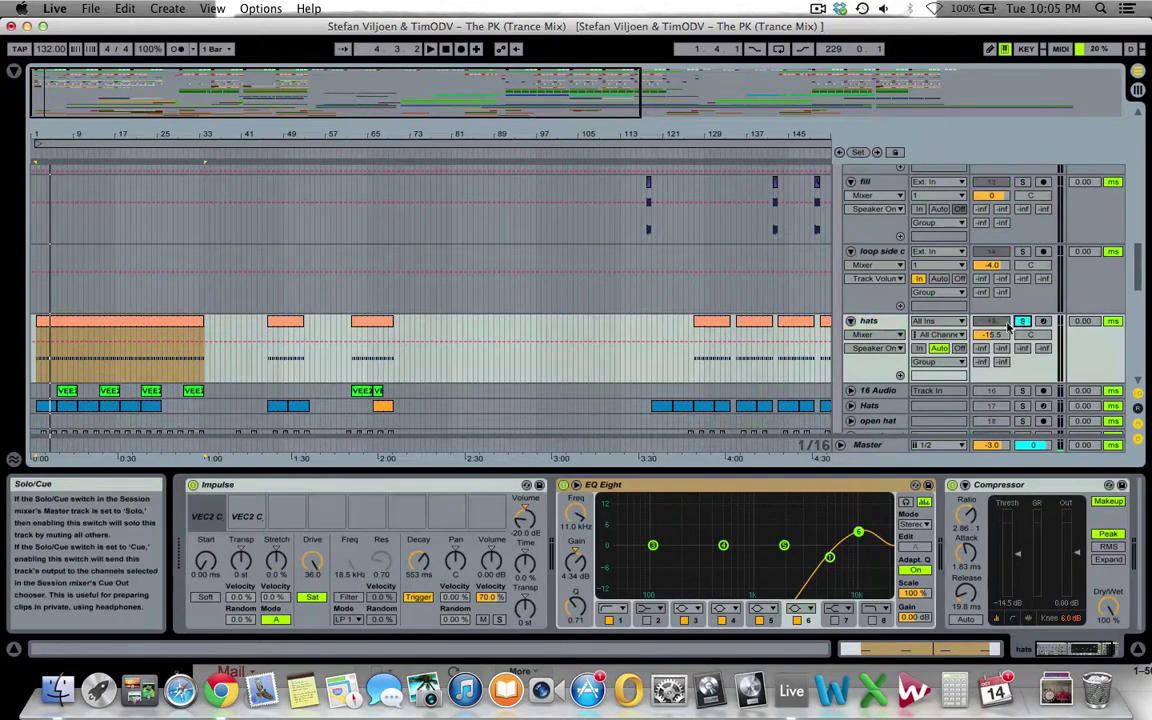
click(105, 321)
key(space)
scroll(1015, 376, down, 2)
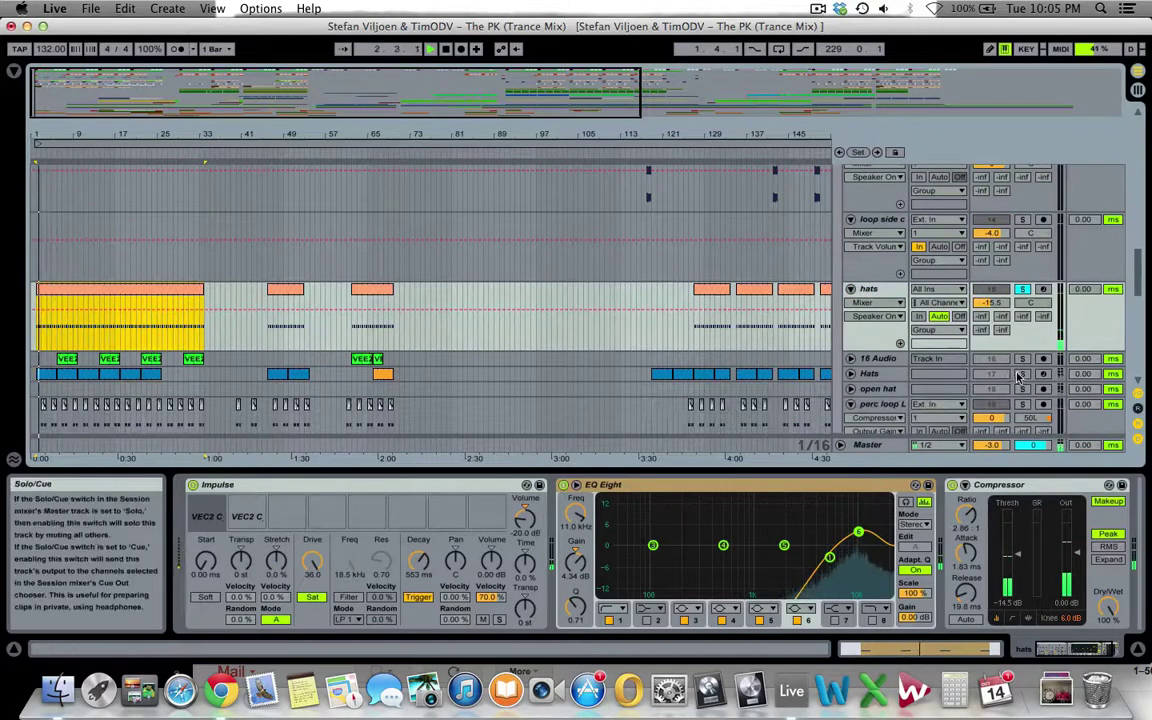
key(space)
click(1022, 258)
key(space)
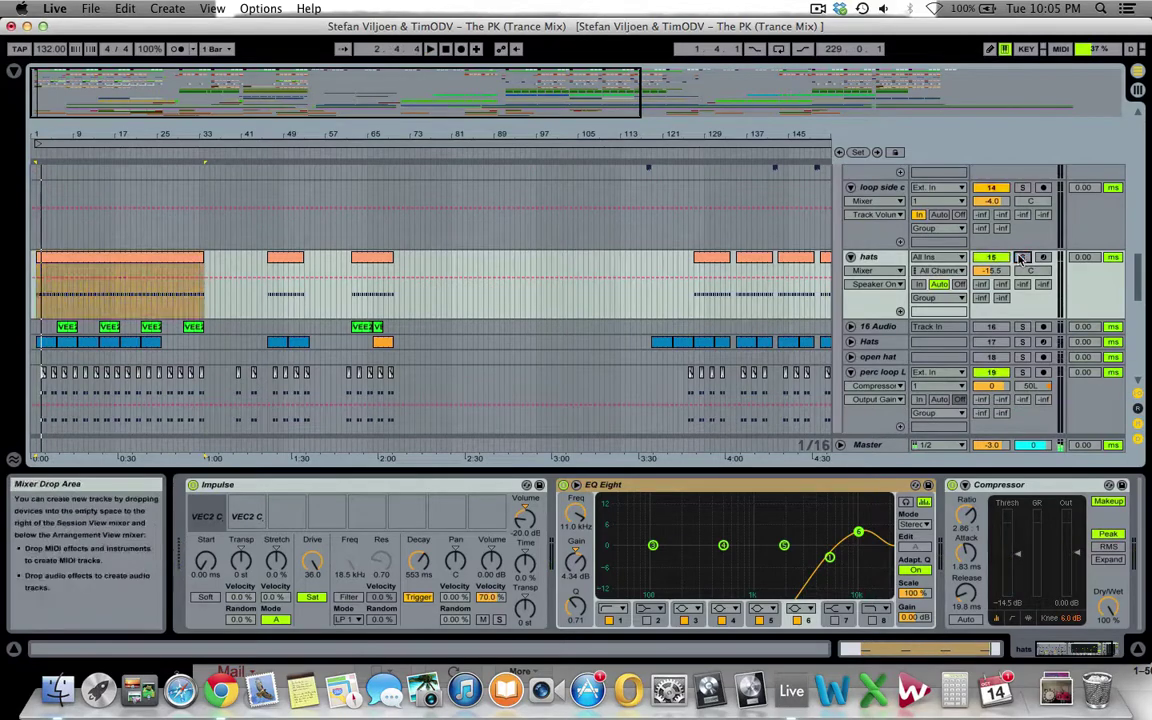
- Examine the 16 Audio and Hats device chains and activate the open hat track
click(870, 327)
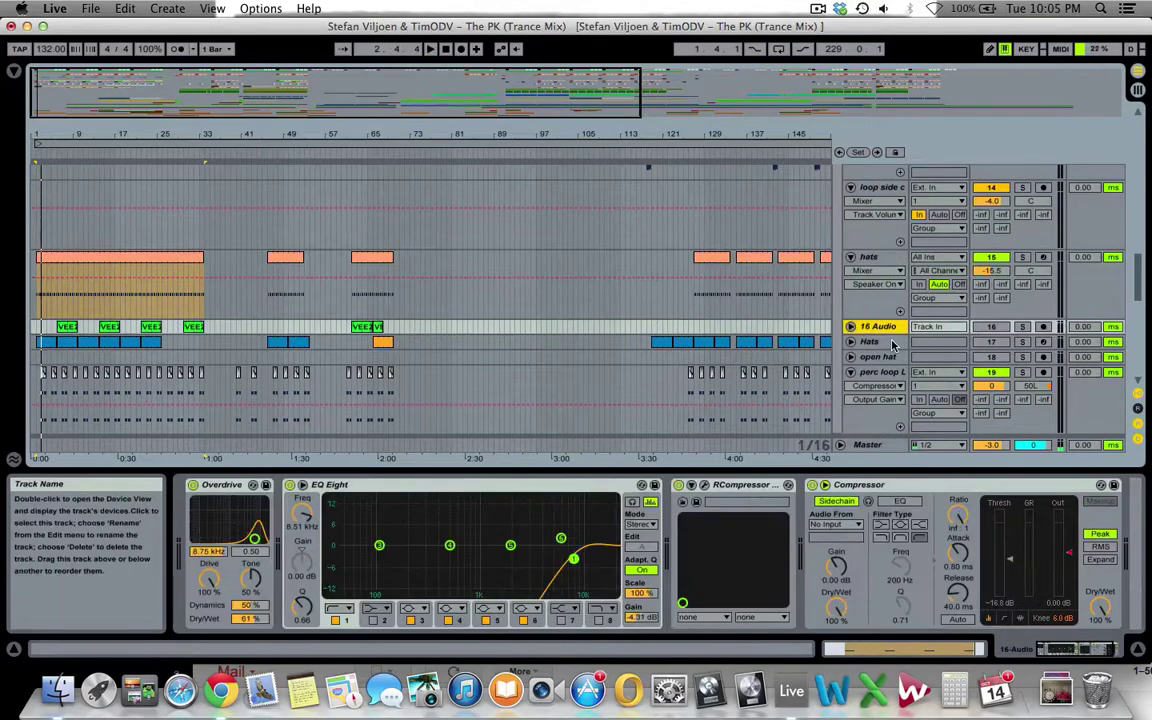
scroll(877, 296, down, 2)
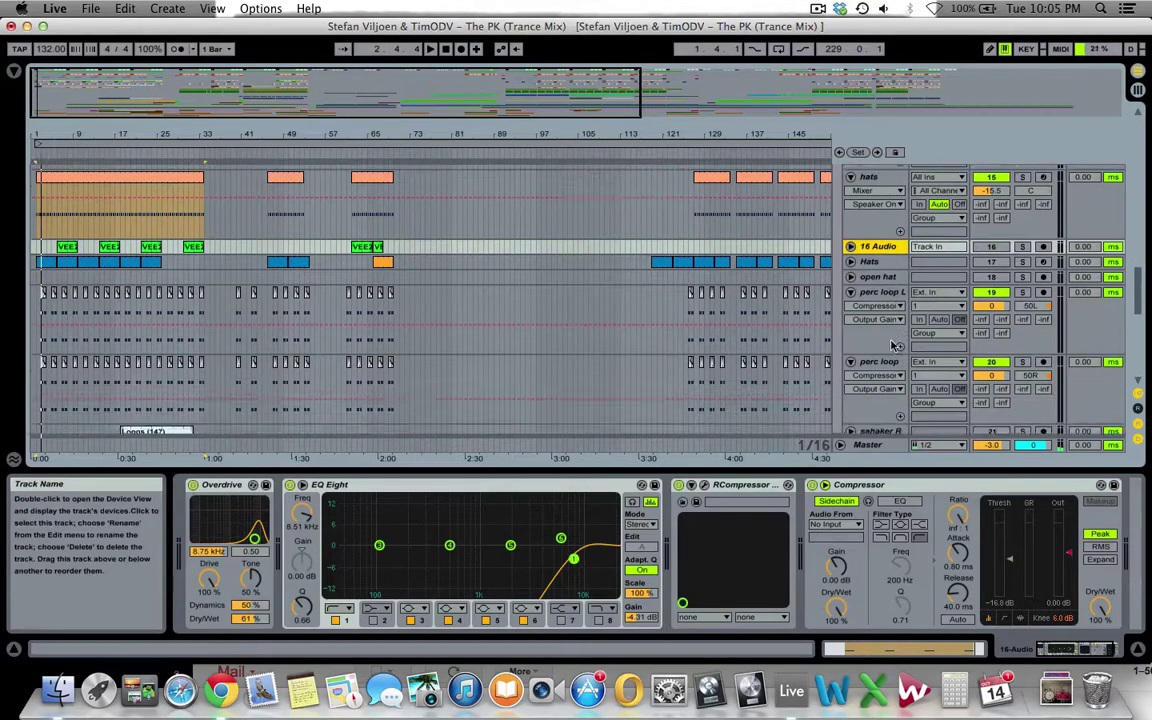
scroll(877, 280, up, 1)
click(875, 280)
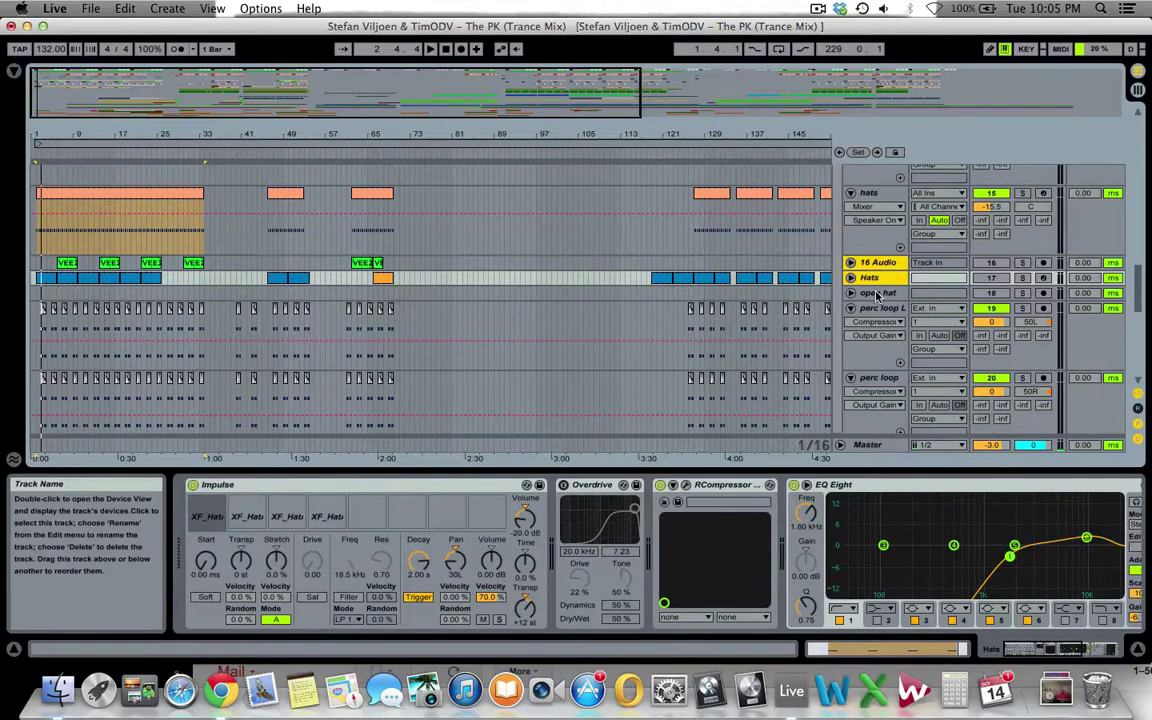
click(876, 293)
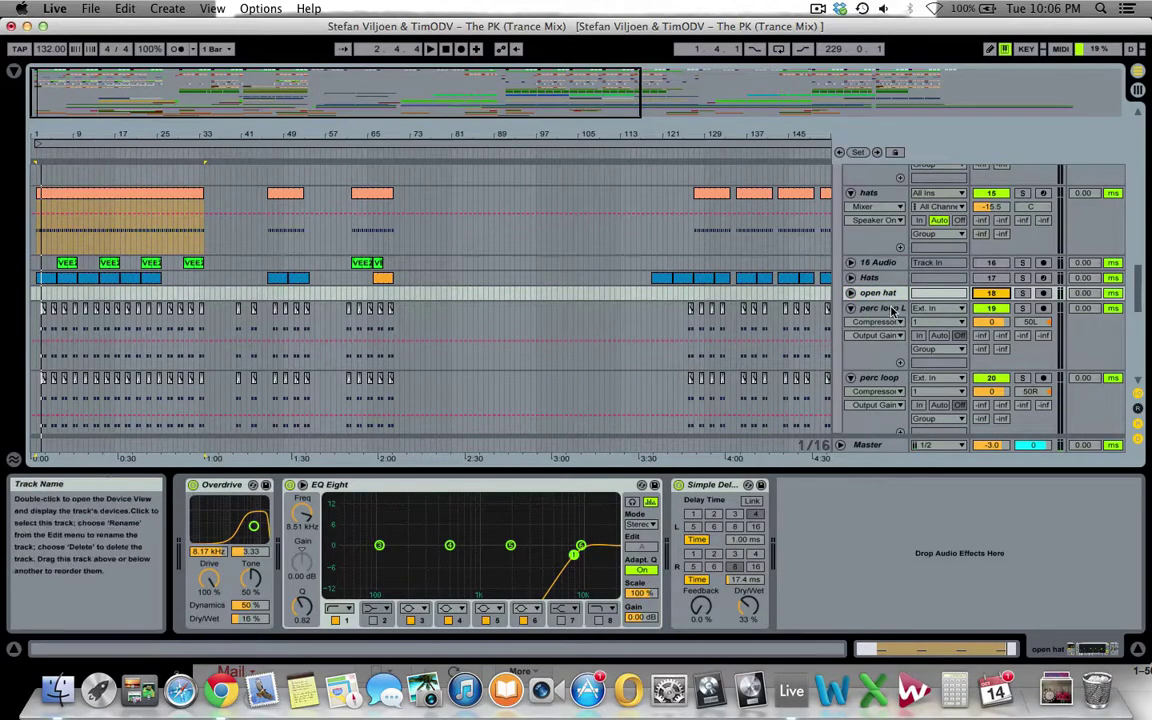
- Open the perc loop L clip at bar 3 for editing and select 1.1.2 to 1.1.4 in its volume envelope
click(903, 311)
scroll(805, 323, down, 2)
scroll(805, 323, down, 1)
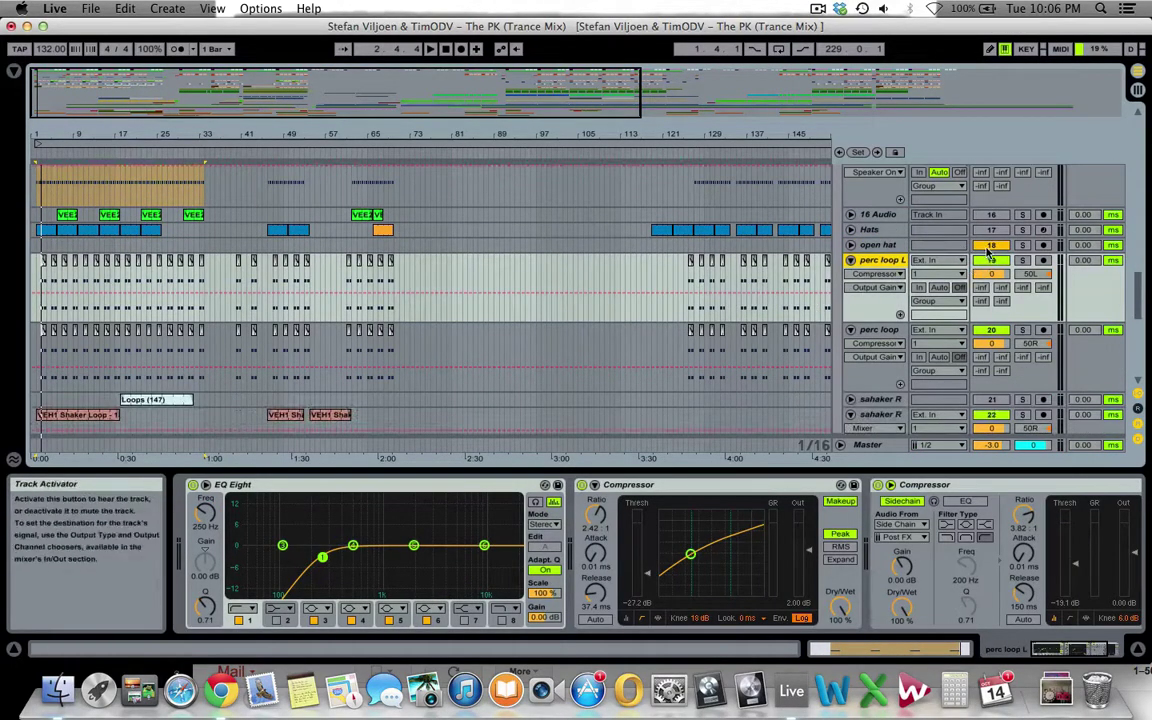
drag(52, 115, 60, 255)
drag(52, 300, 52, 330)
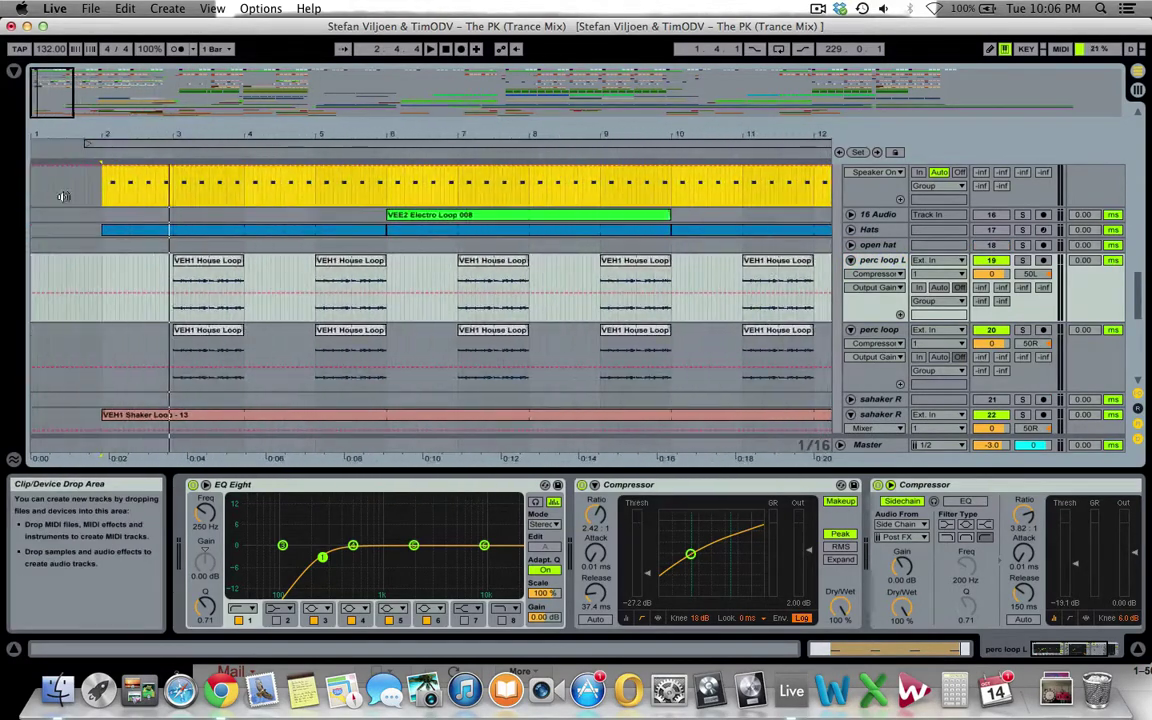
click(197, 293)
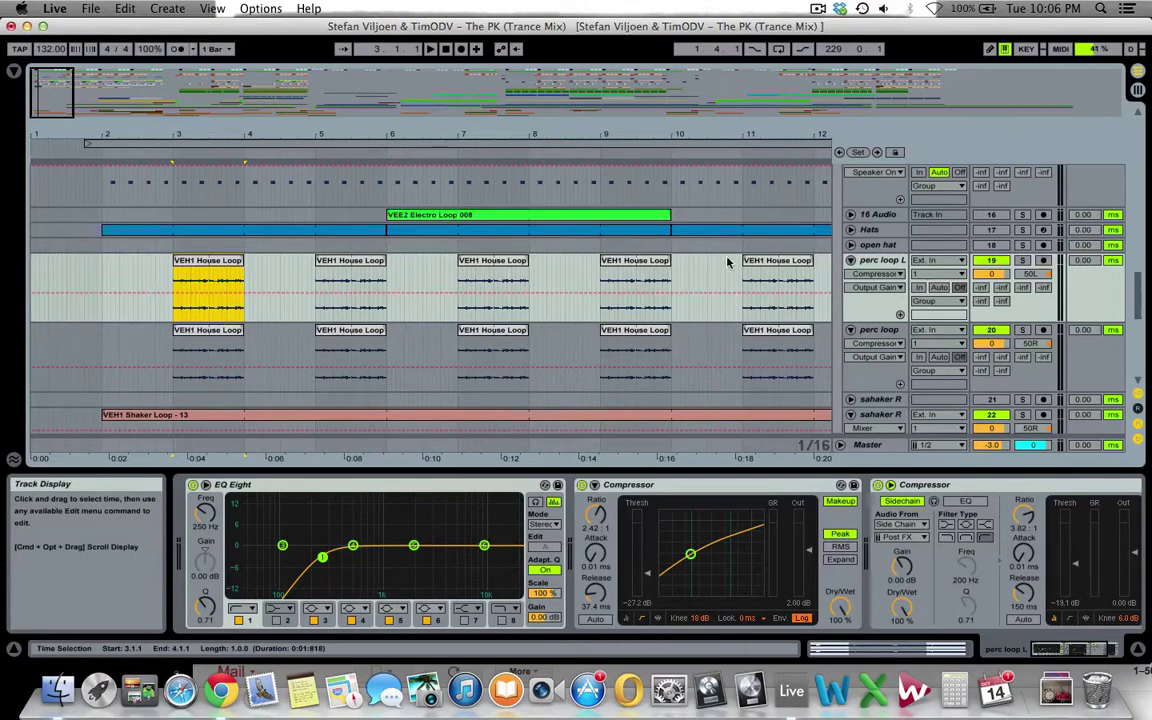
double_click(225, 270)
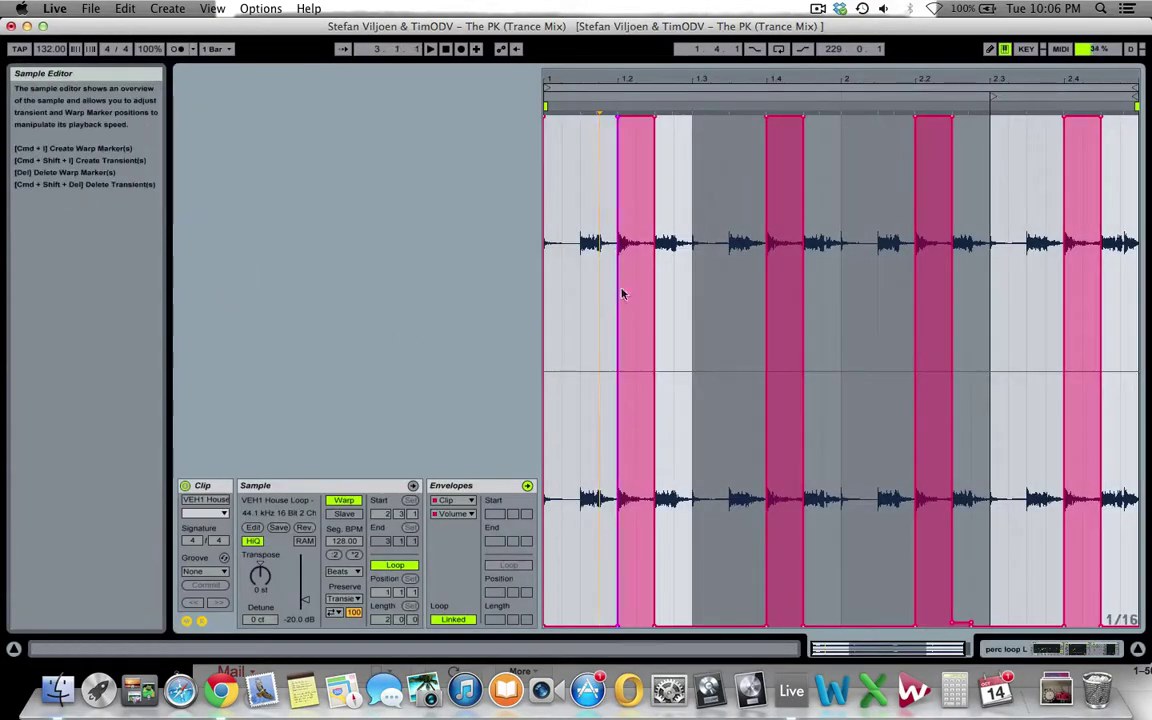
drag(628, 238, 563, 279)
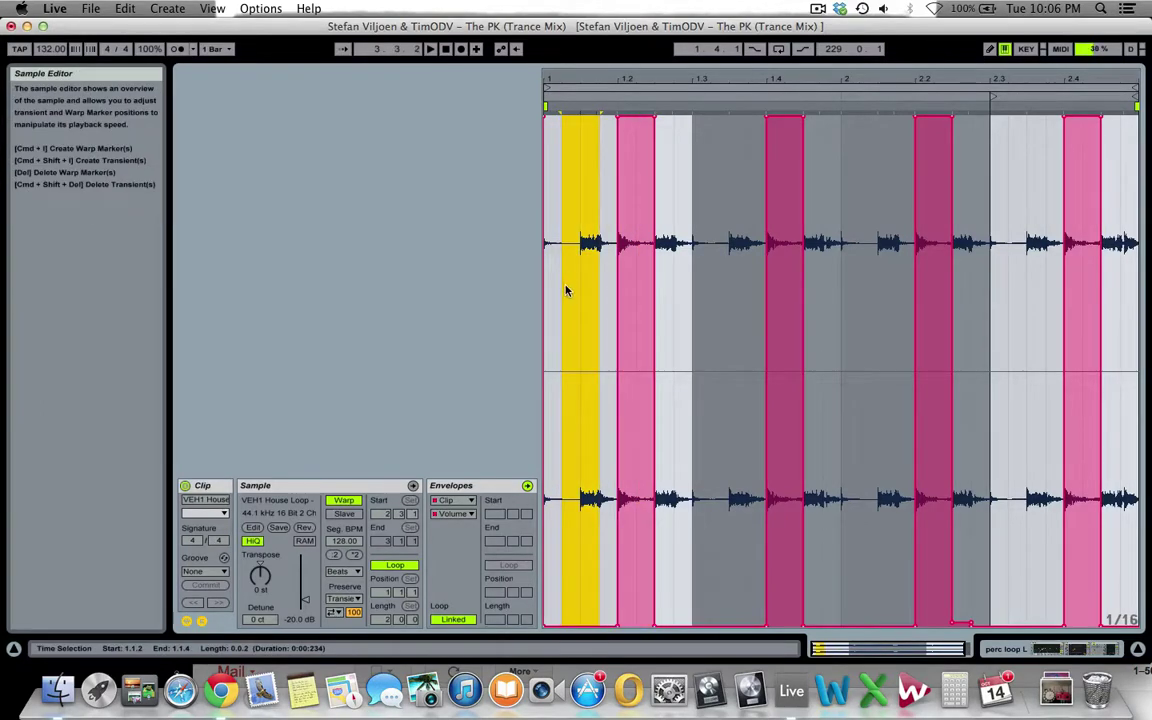
- Solo the perc loop L track and play its clip from bar 3 with the clip's volume envelope displayed
key(shift+Tab)
click(1022, 172)
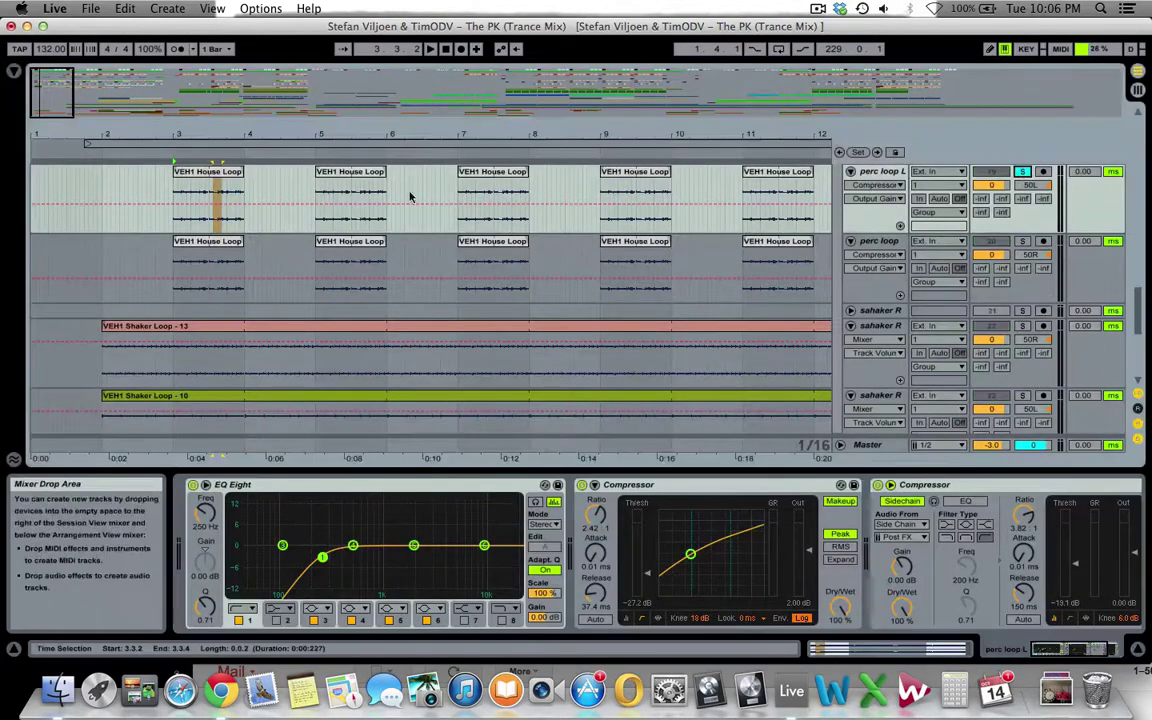
key(shift+Tab)
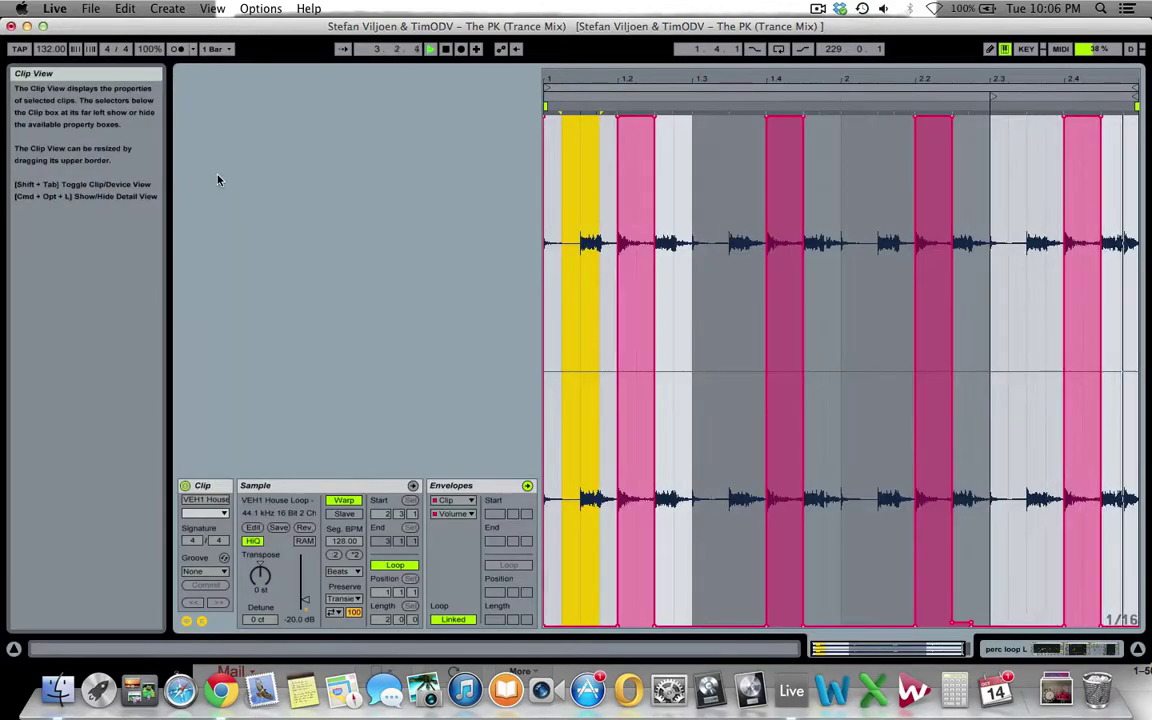
key(space)
key(shift+Tab)
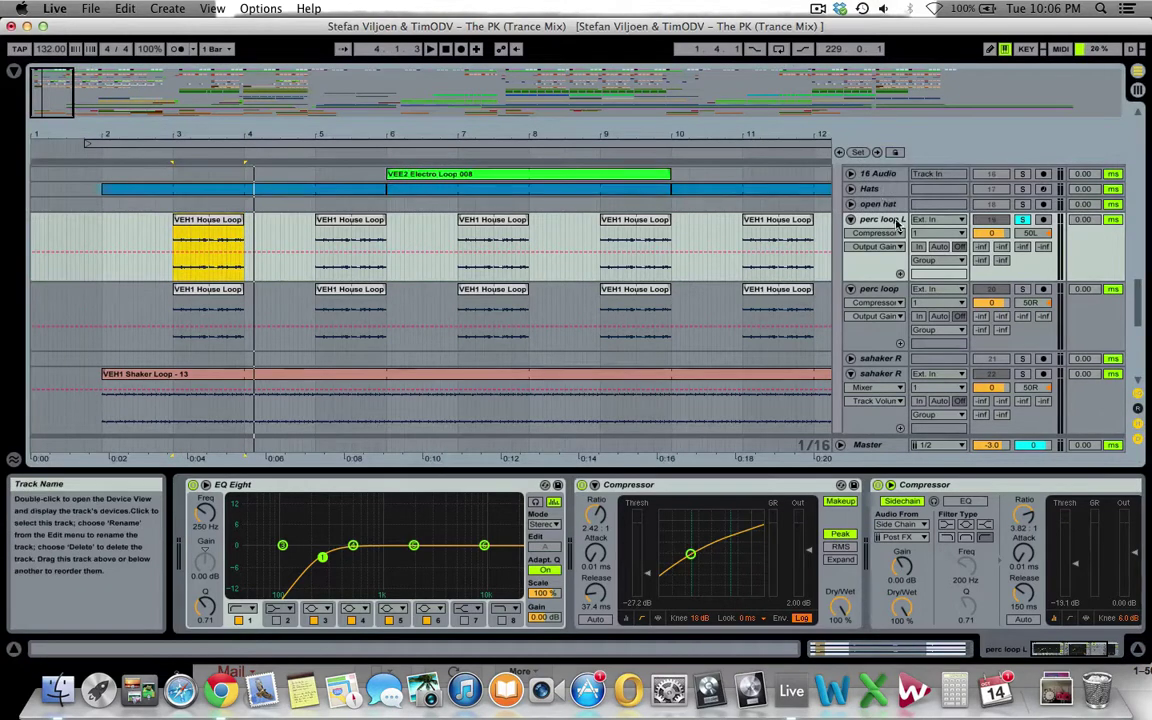
- Examine the panning of the perc loop L and perc loop R tracks and select the perc loop L clip at bar 3
click(1040, 304)
click(1030, 233)
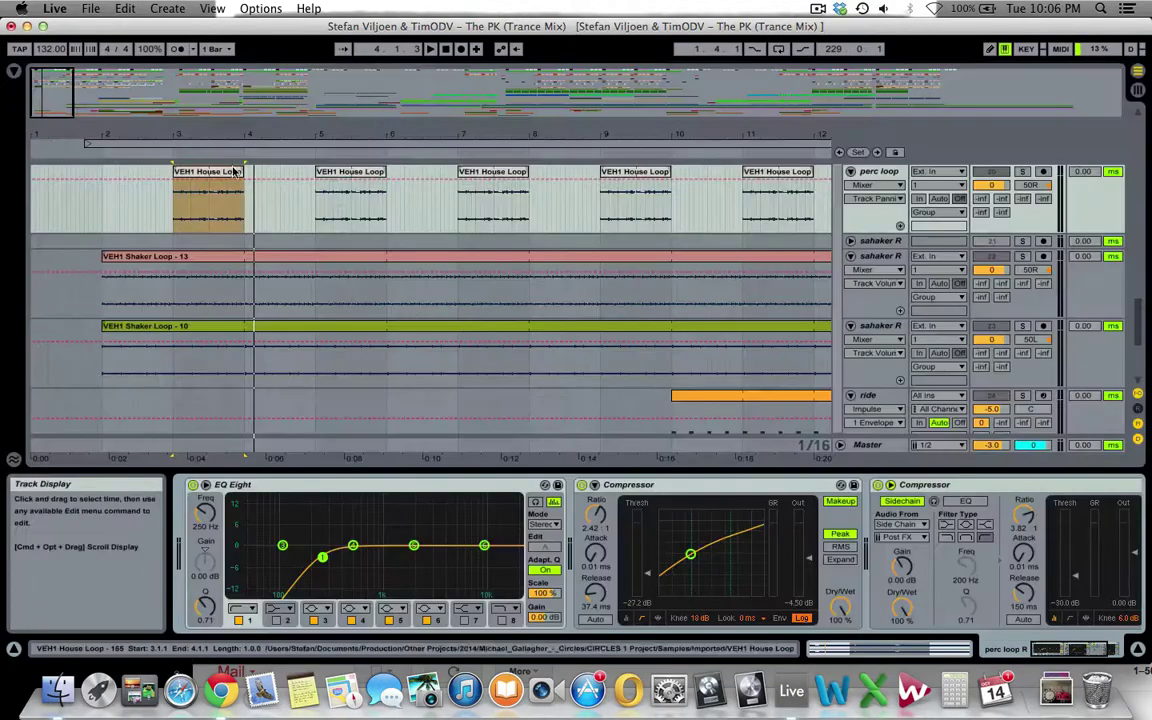
click(231, 172)
scroll(218, 171, up, 3)
click(216, 170)
scroll(232, 250, down, 1)
scroll(232, 252, down, 1)
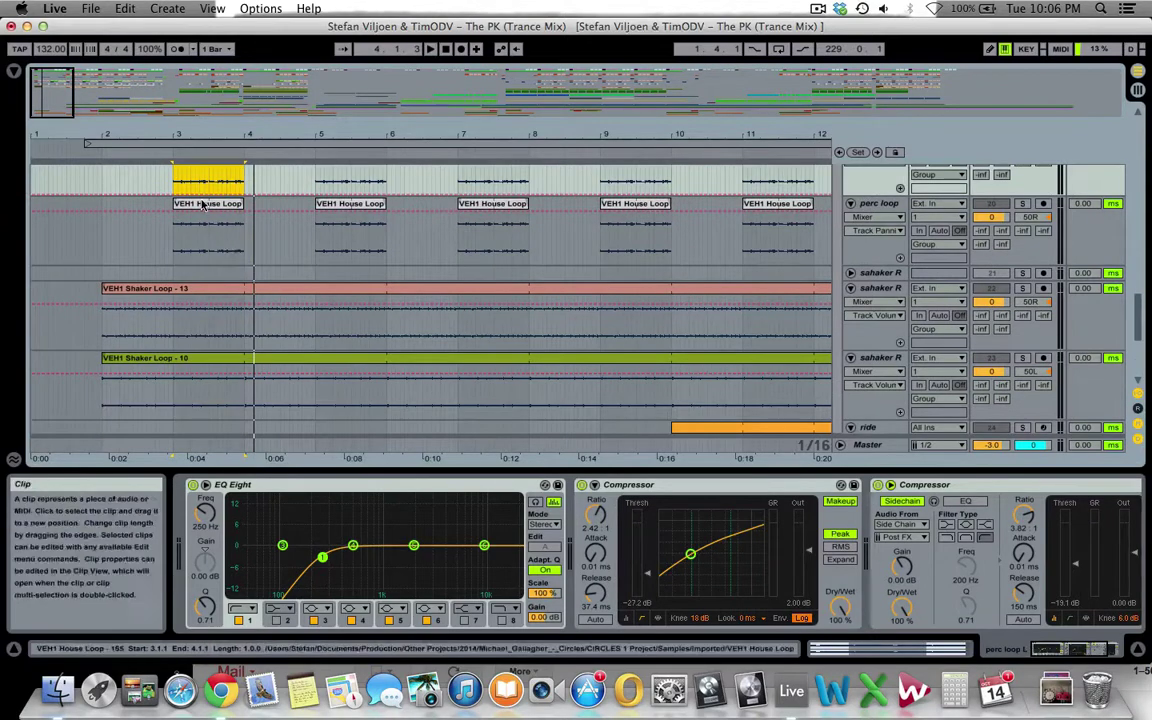
- Select the perc loop R clip at bar 3, solo its track alongside perc loop L, and play both loops
click(206, 204)
scroll(220, 218, up, 3)
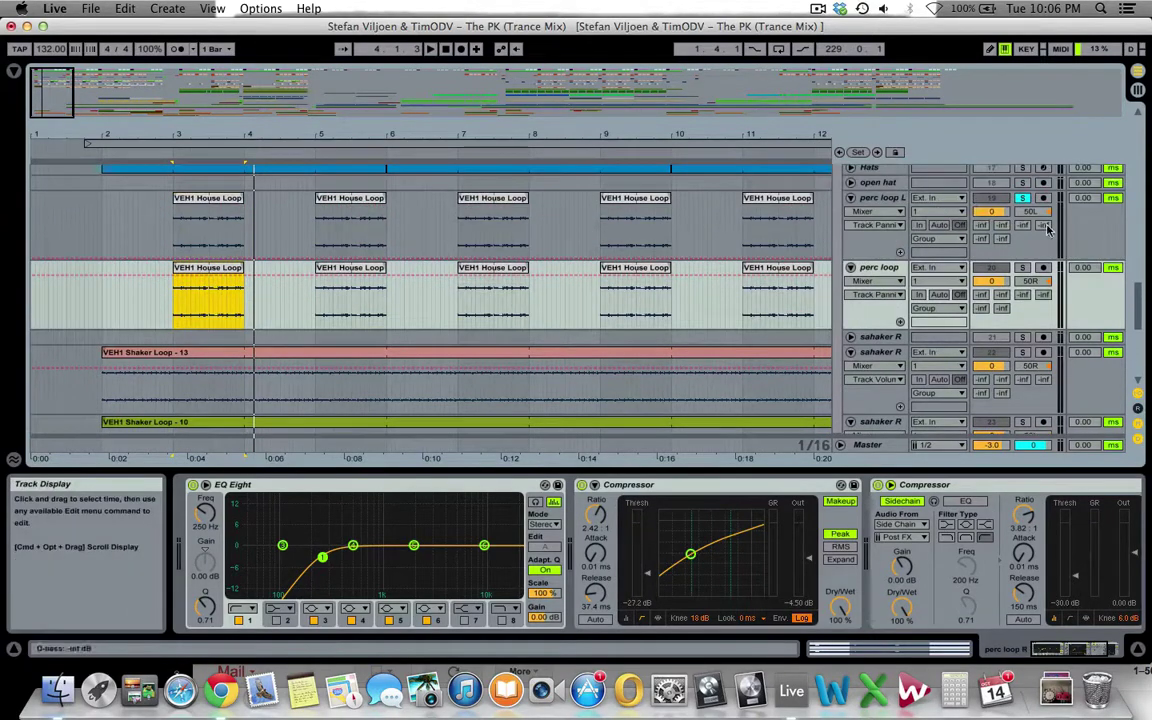
click(1023, 269)
key(space)
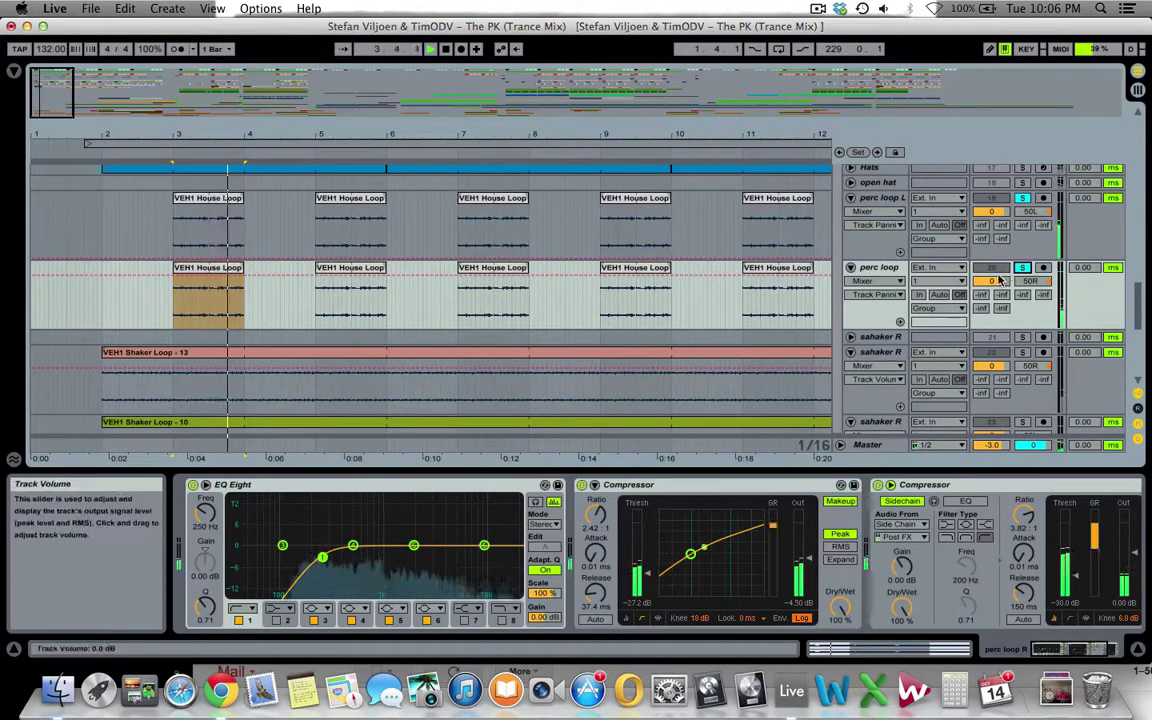
key(space)
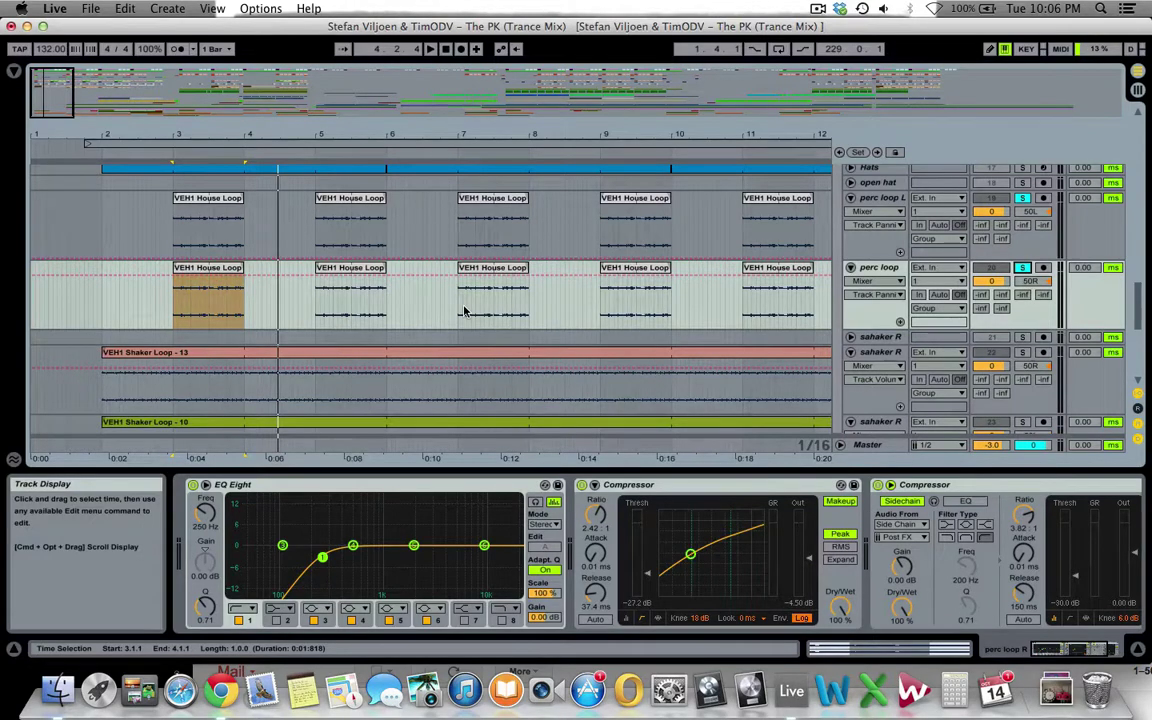
- Examine the device chains of the two sahaker R tracks holding VEH1 Shaker Loop - 13 and VEH1 Shaker Loop - 10
scroll(343, 275, down, 2)
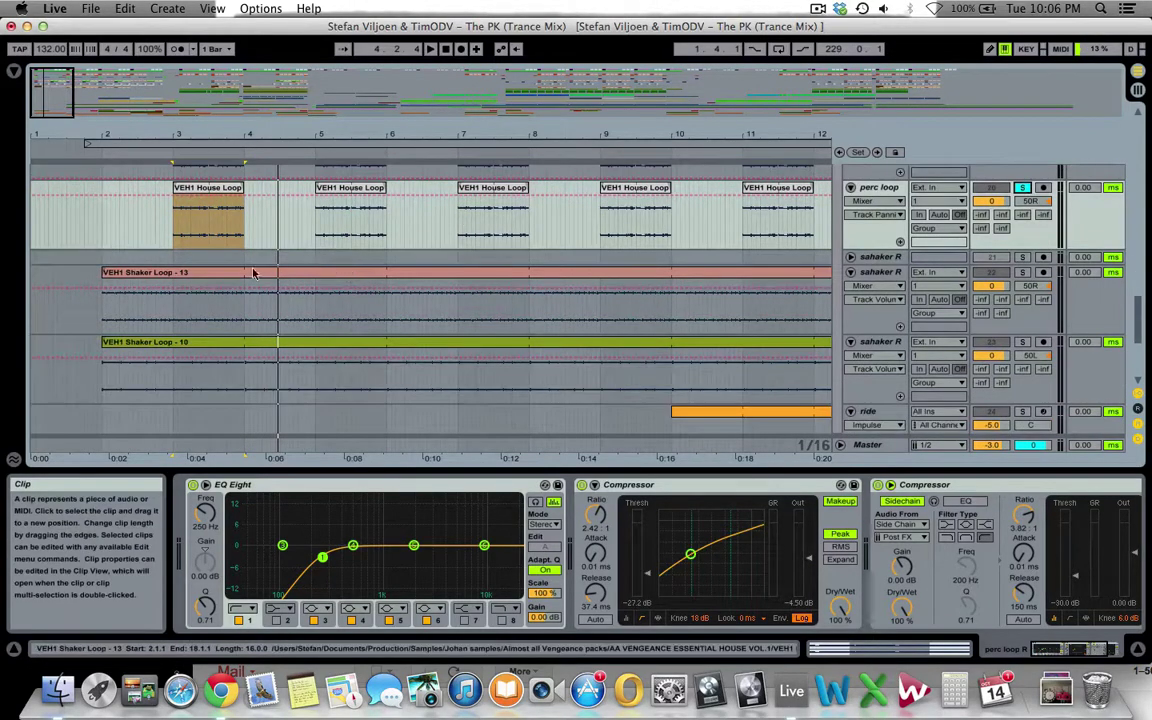
scroll(231, 298, up, 3)
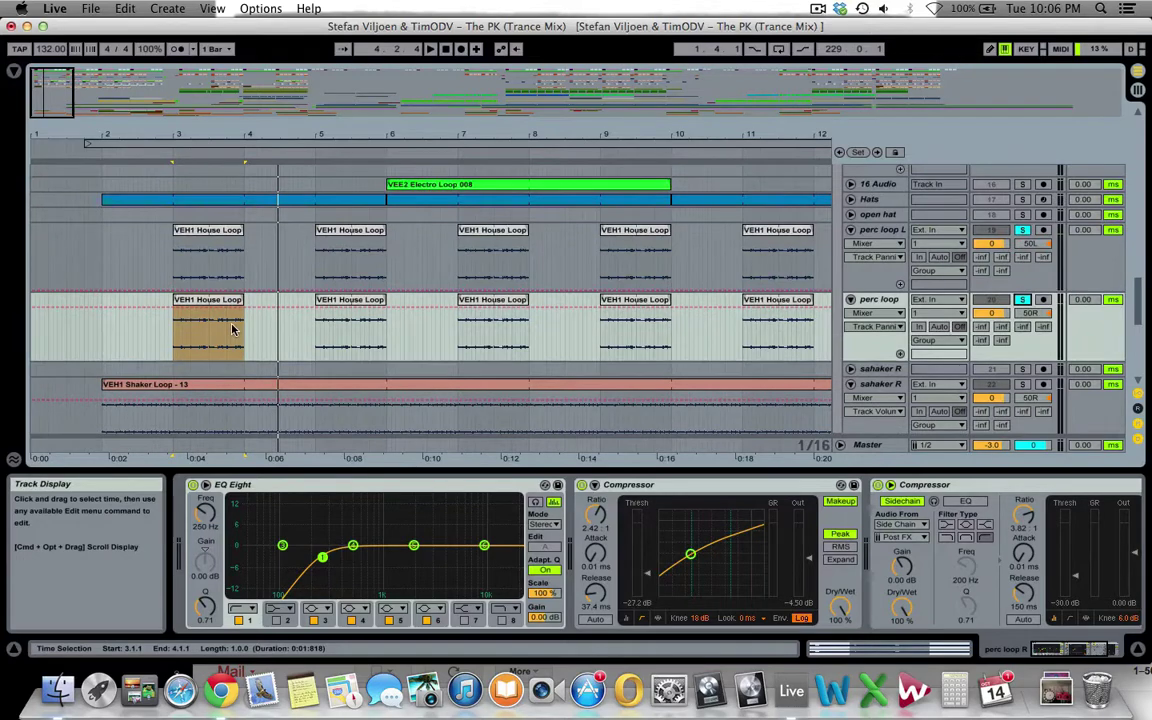
scroll(201, 368, down, 2)
scroll(806, 291, up, 2)
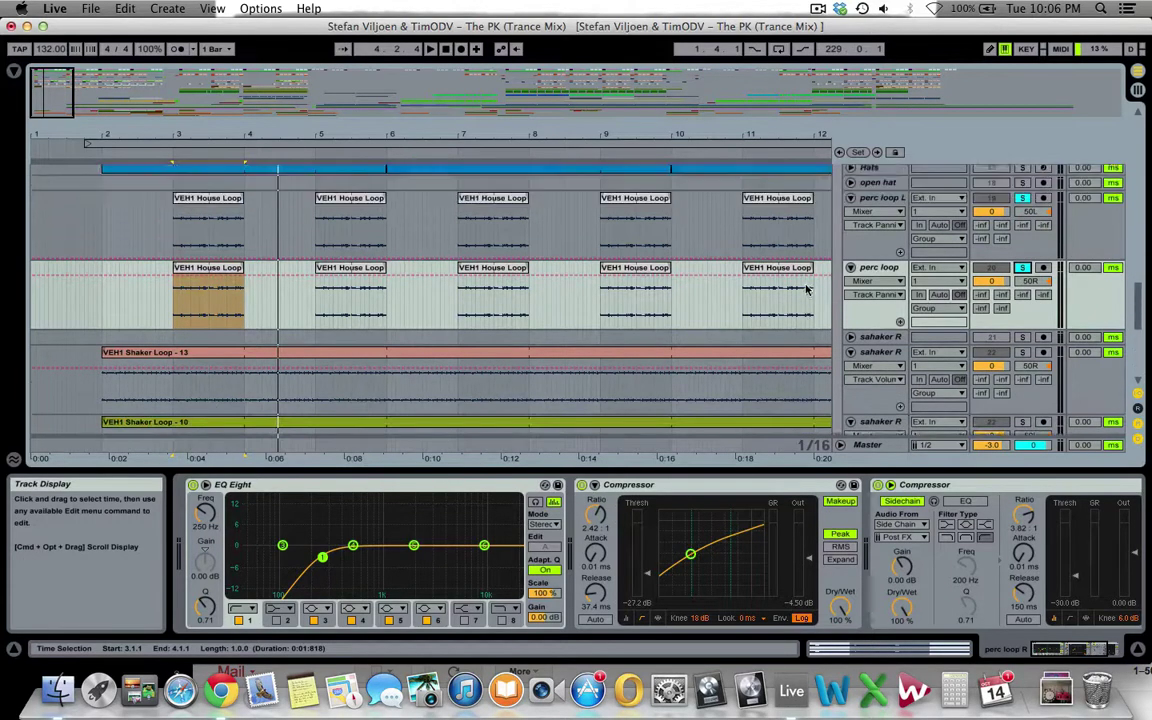
scroll(762, 324, down, 3)
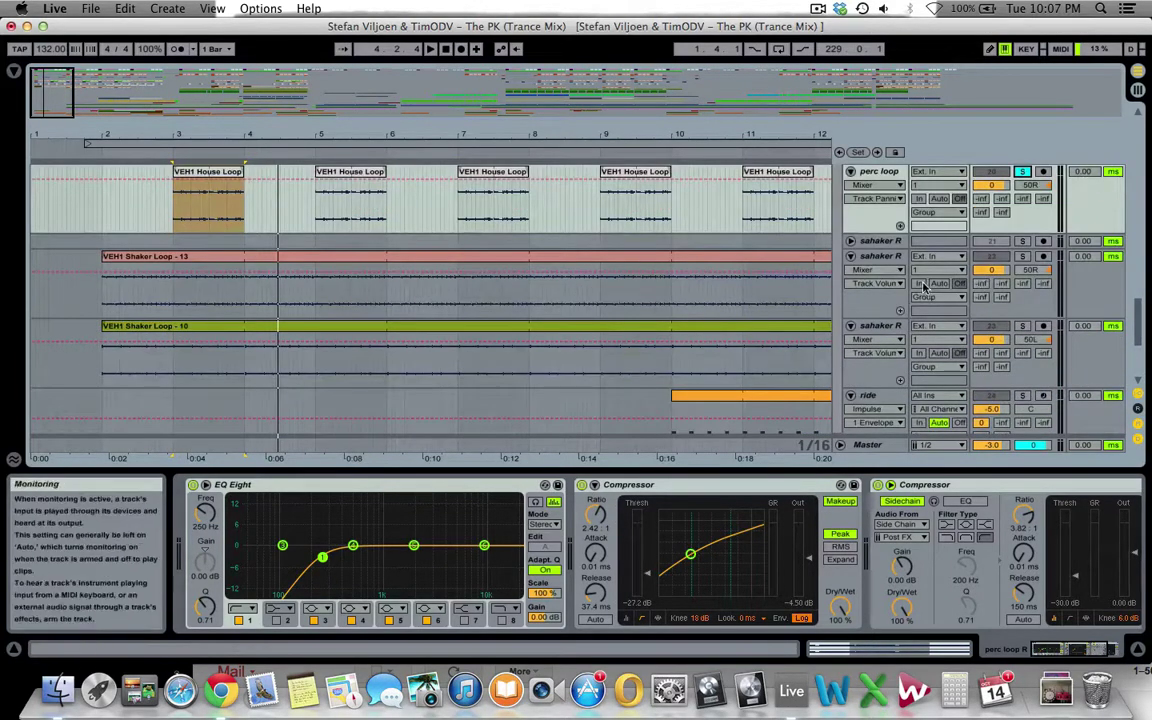
click(873, 312)
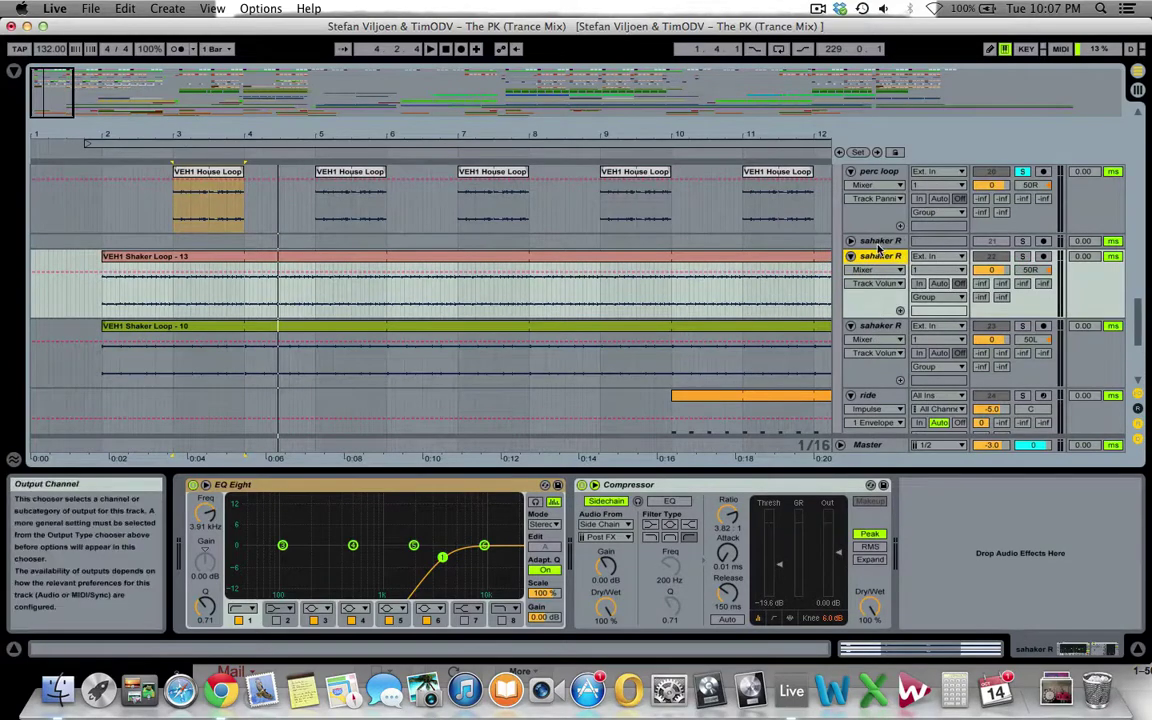
click(879, 335)
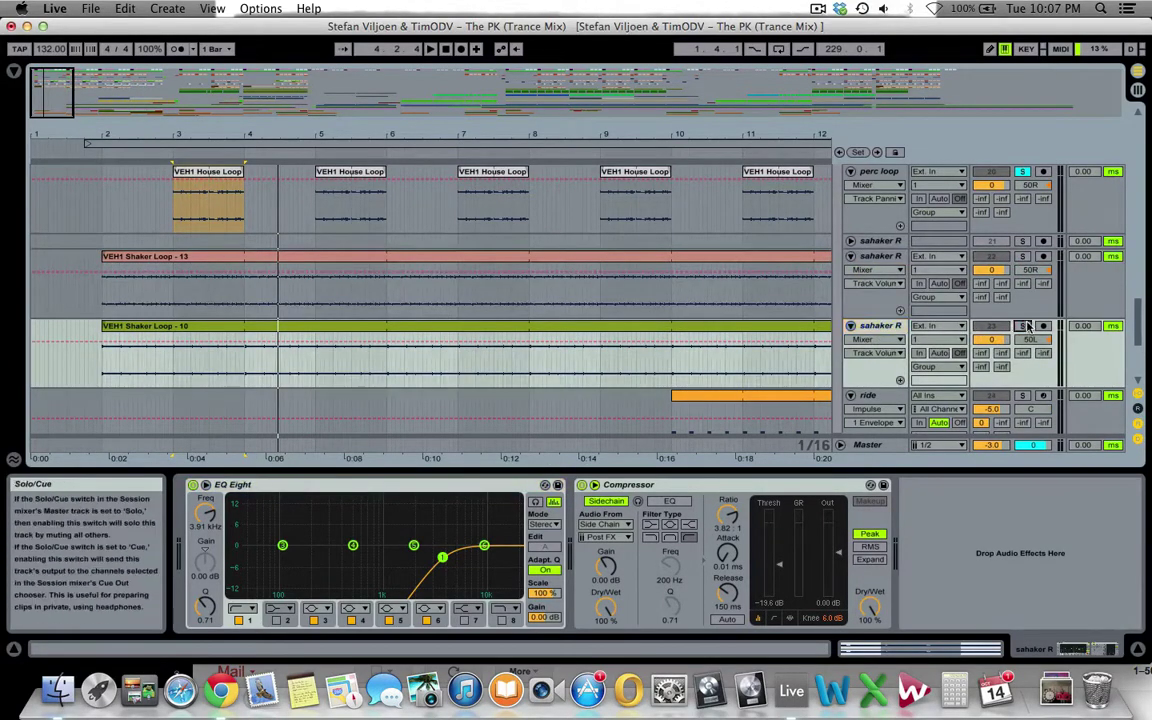
- Solo both shaker loop tracks, select their clips, and play them together from bar 2
click(428, 258)
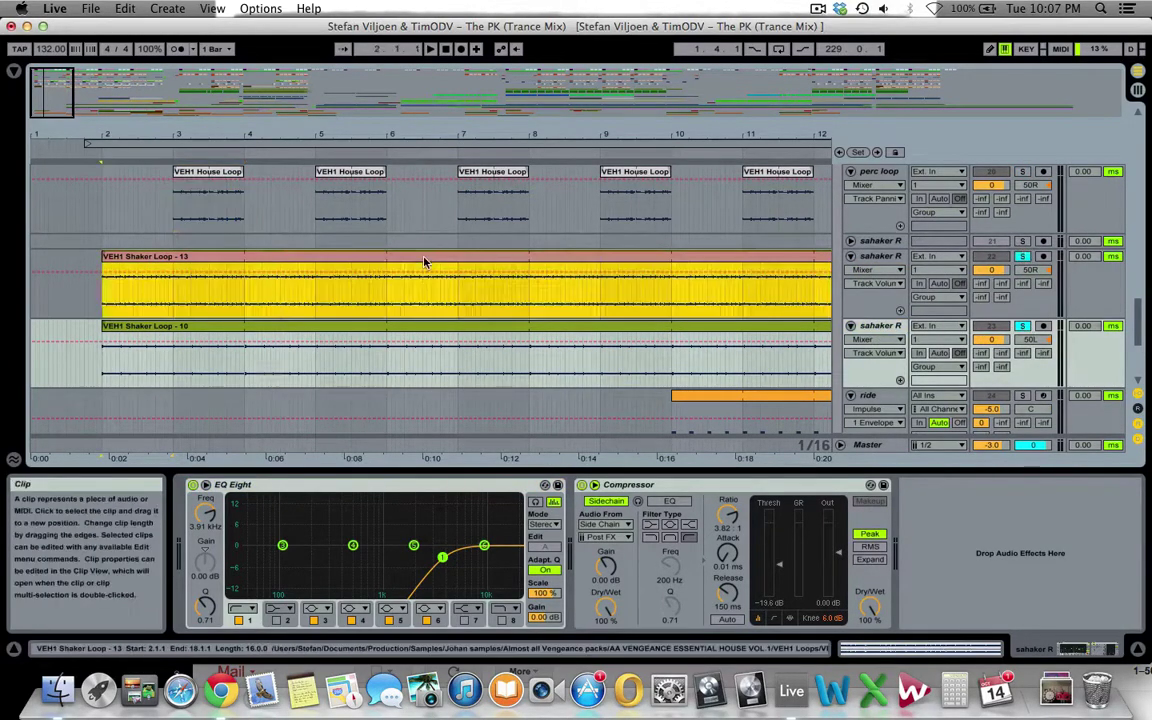
click(404, 328)
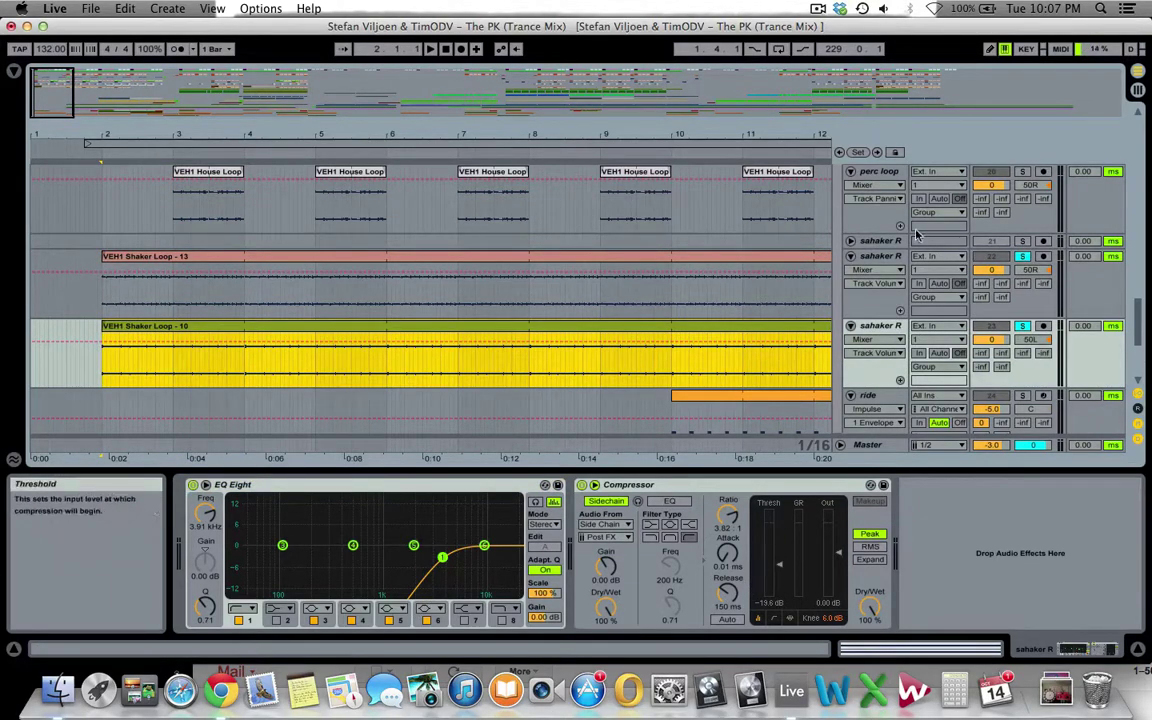
key(space)
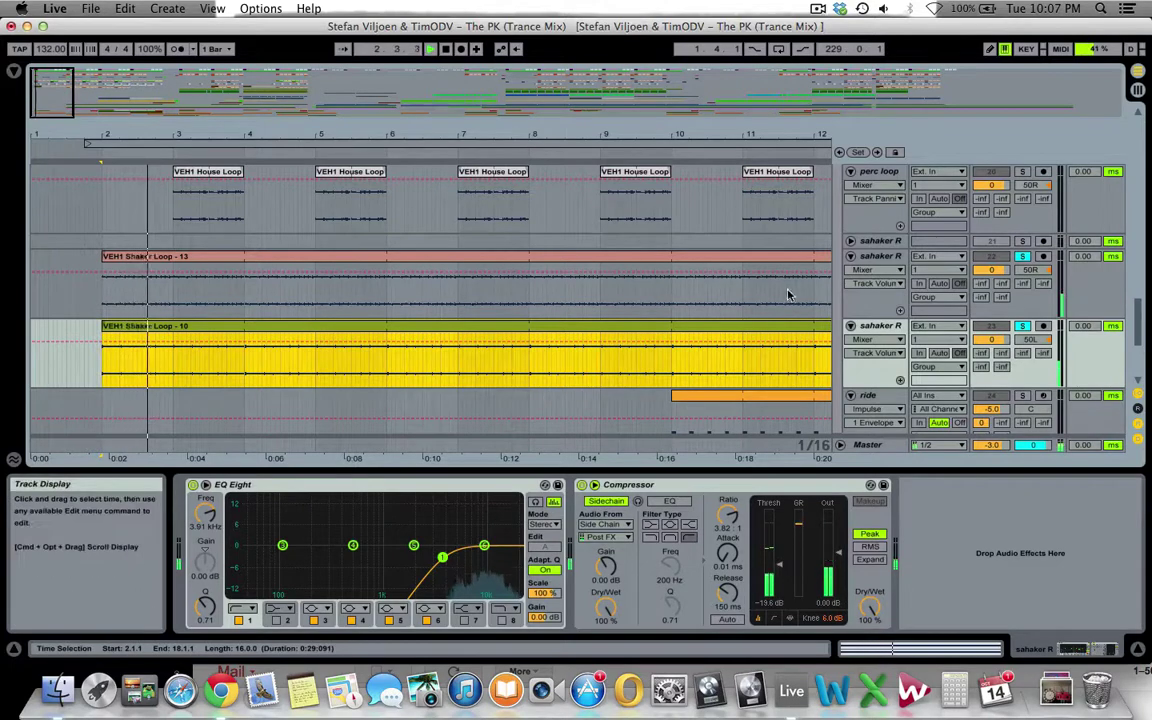
key(space)
- Select the ride clip at bar 10, switch the solo to the ride track, and play it
scroll(715, 347, down, 4)
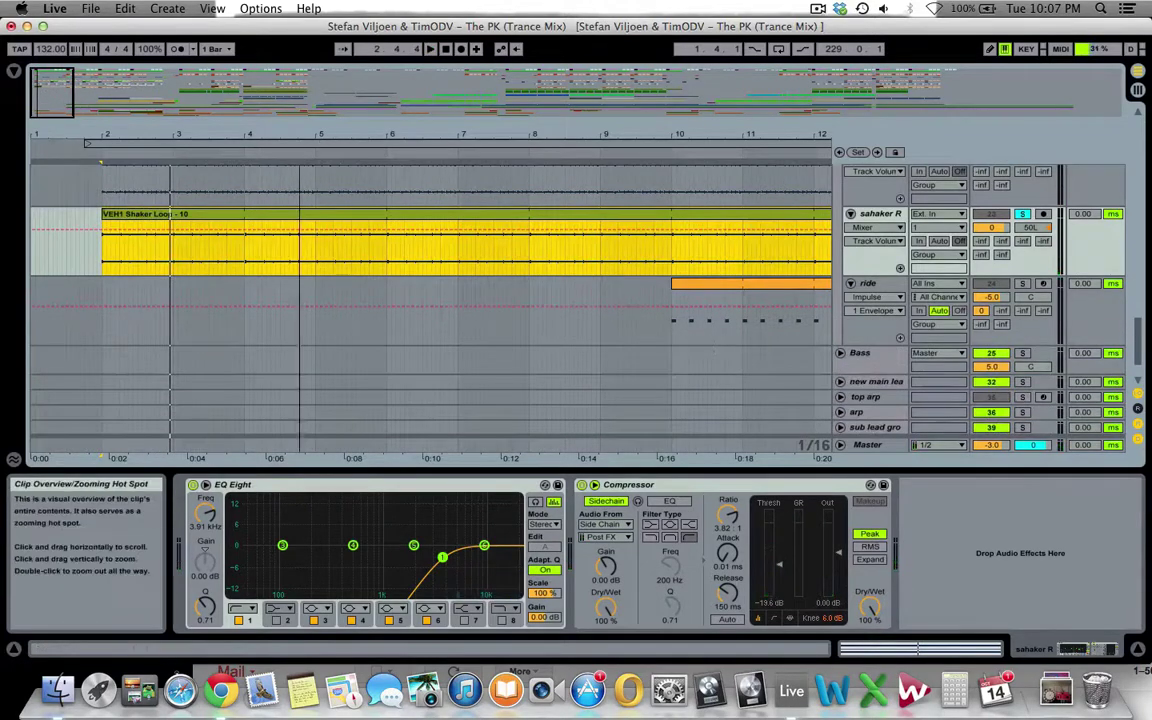
scroll(311, 158, right, 5)
click(560, 286)
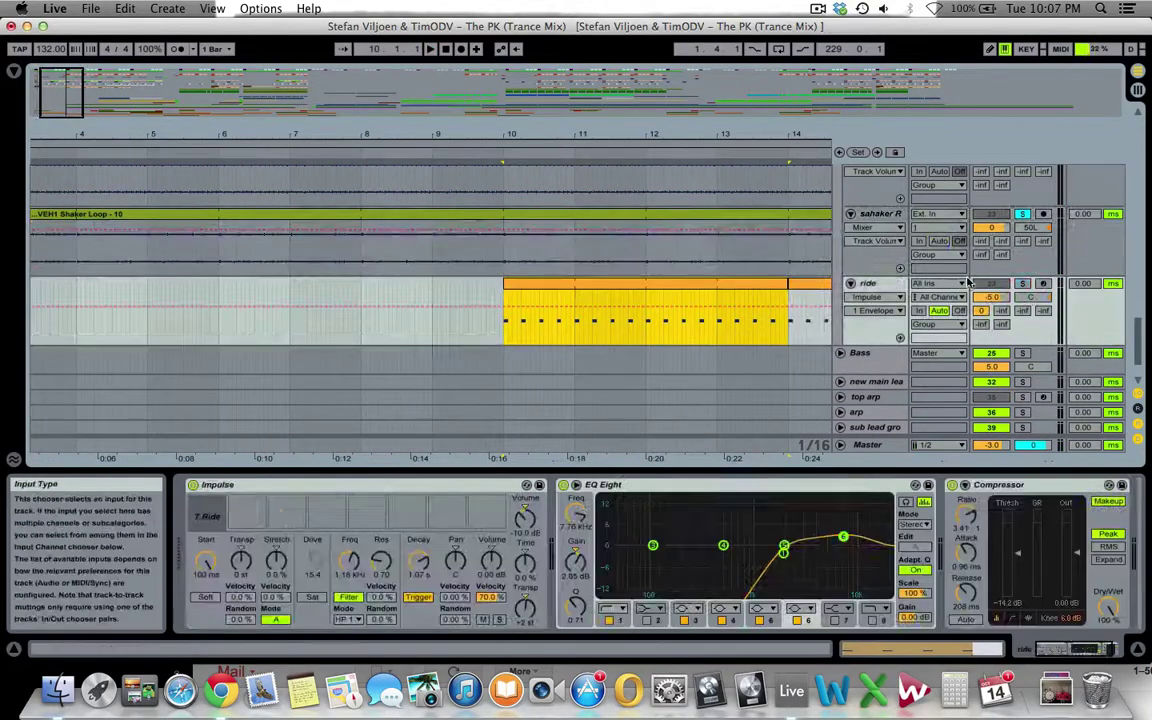
key(space)
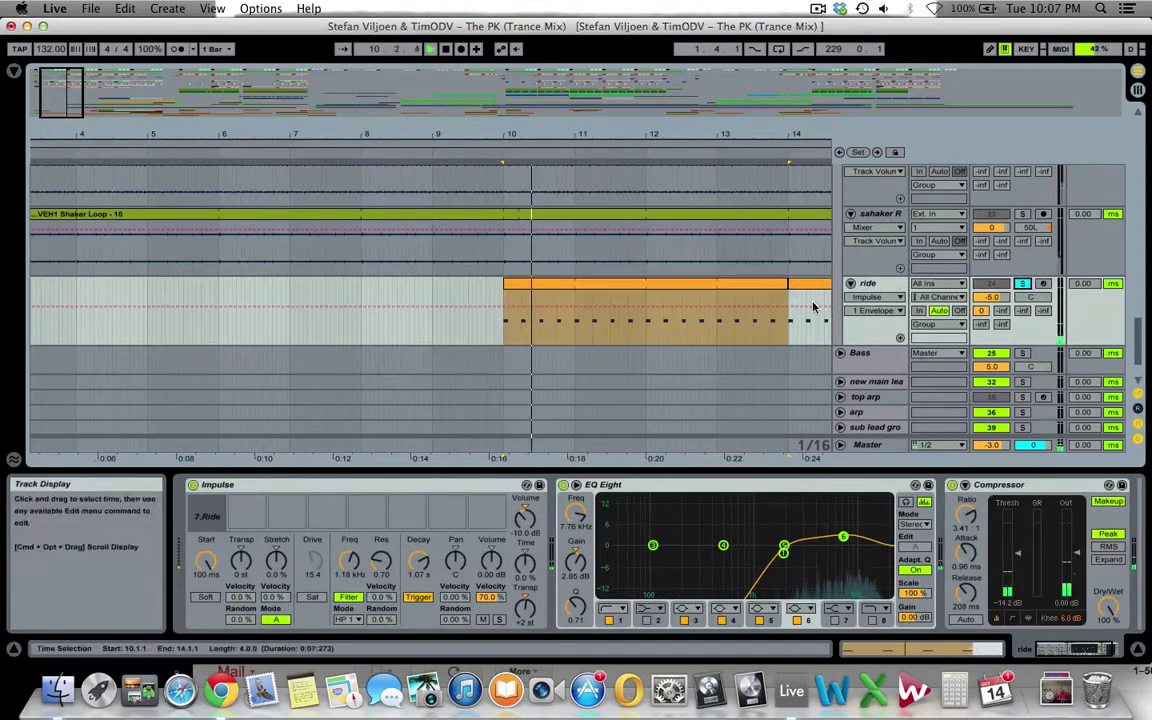
- Switch the solo to the Drums group, play it from around bar 9, and view its tracks during playback
scroll(870, 285, up, 5)
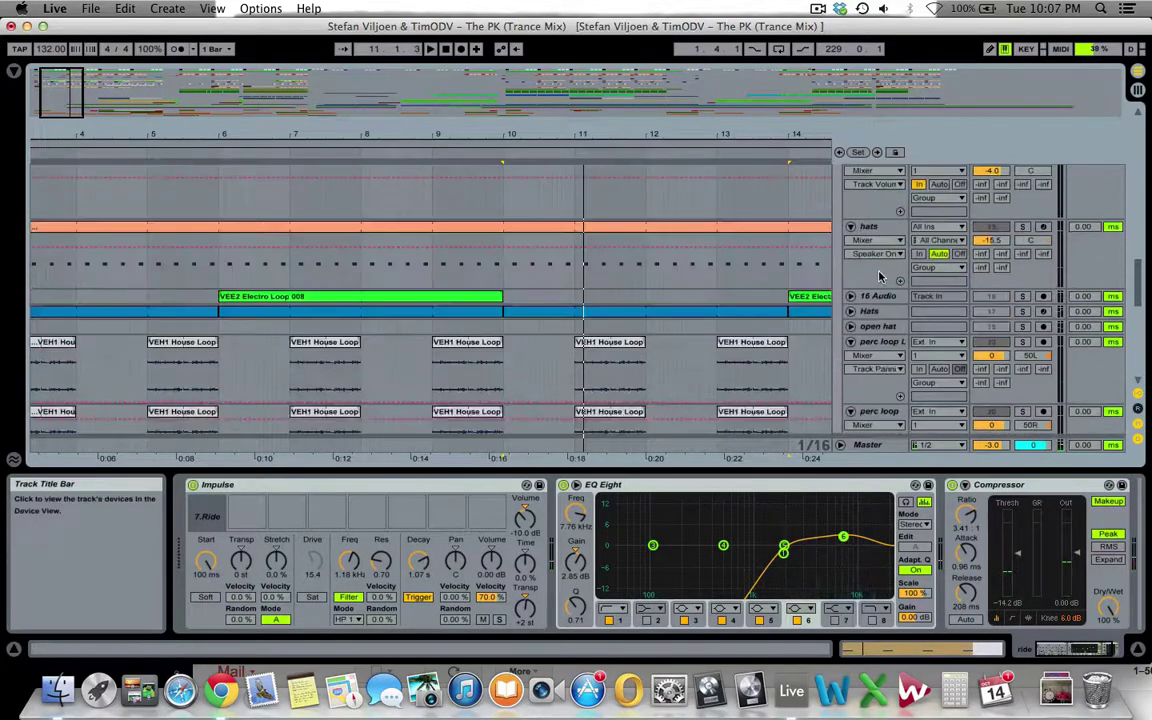
scroll(880, 277, up, 10)
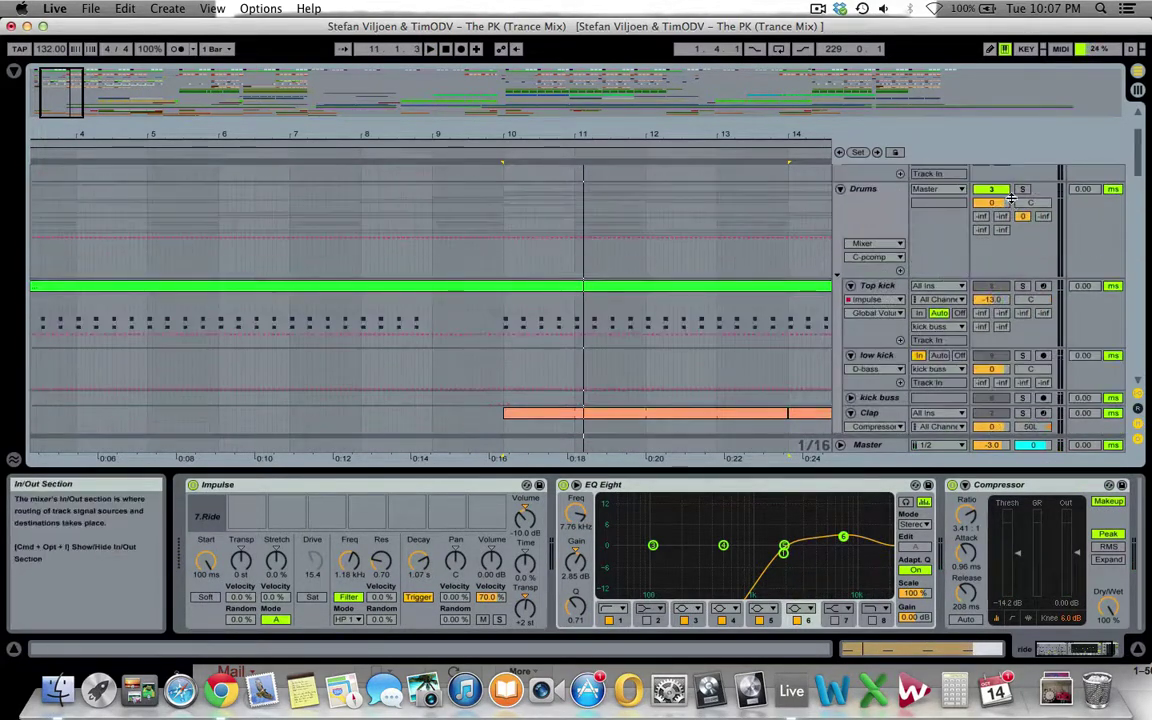
click(416, 150)
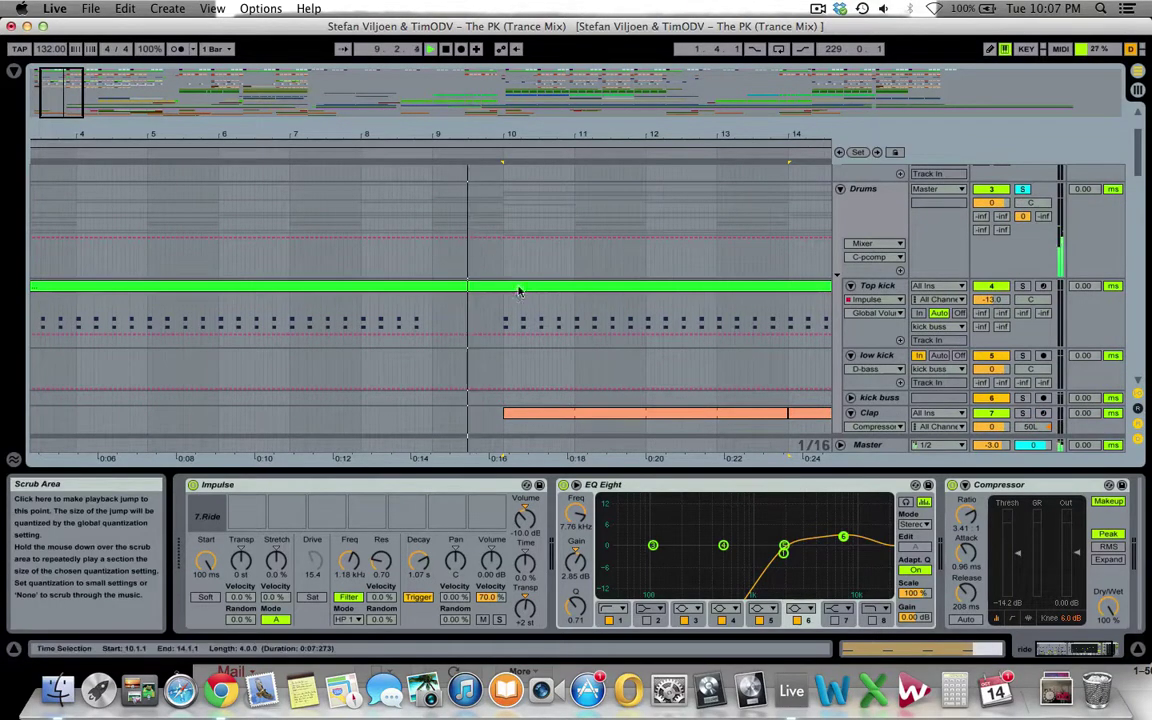
scroll(518, 291, down, 8)
scroll(612, 376, up, 3)
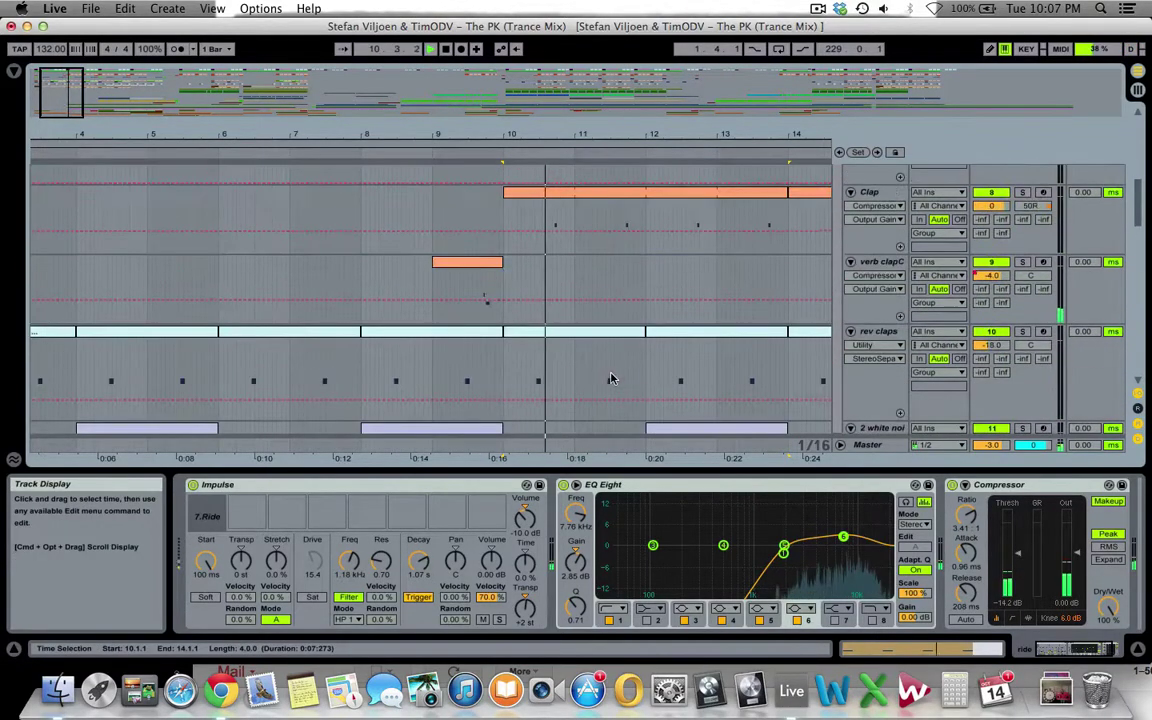
scroll(608, 379, up, 3)
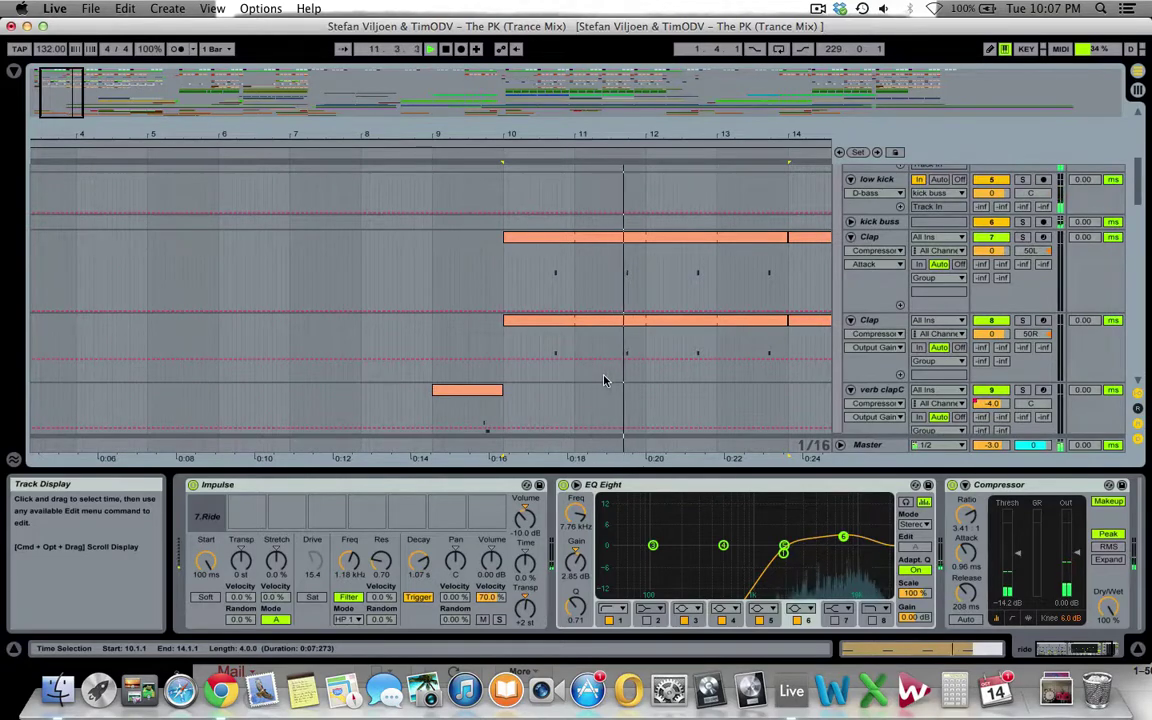
key(space)
- Select the Drums group, clear its solo, and examine the Utility, Compressor and Auto Filter in its device chain
scroll(730, 275, up, 3)
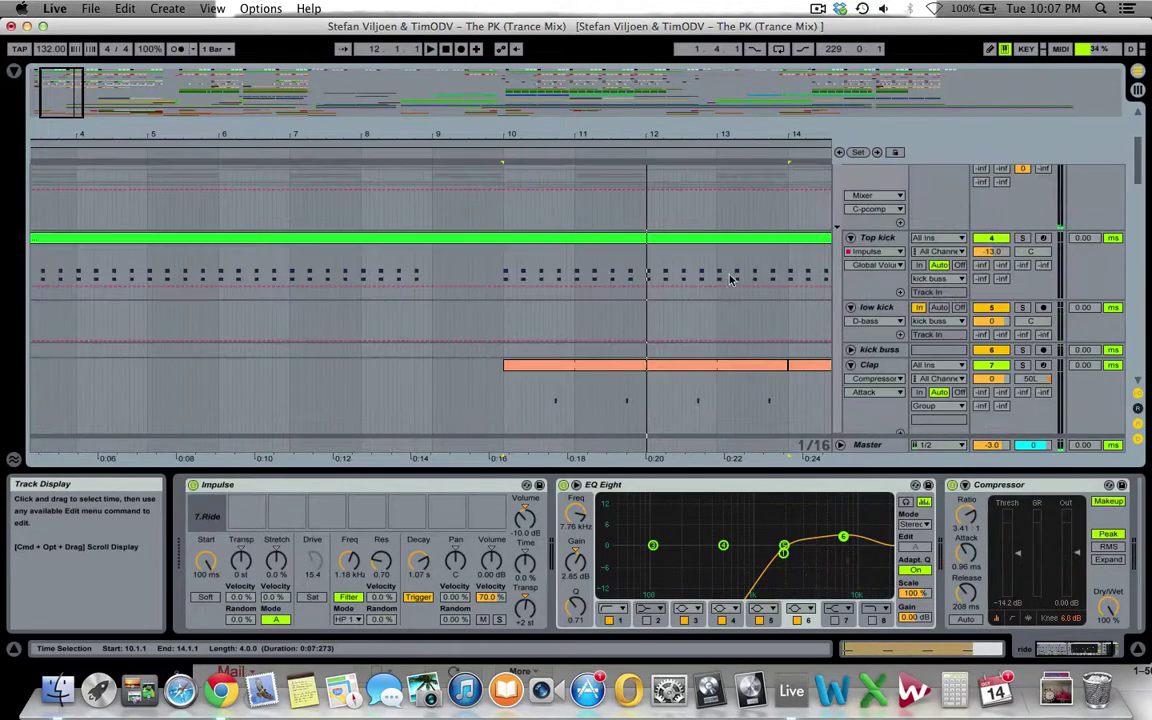
scroll(730, 280, up, 3)
click(864, 216)
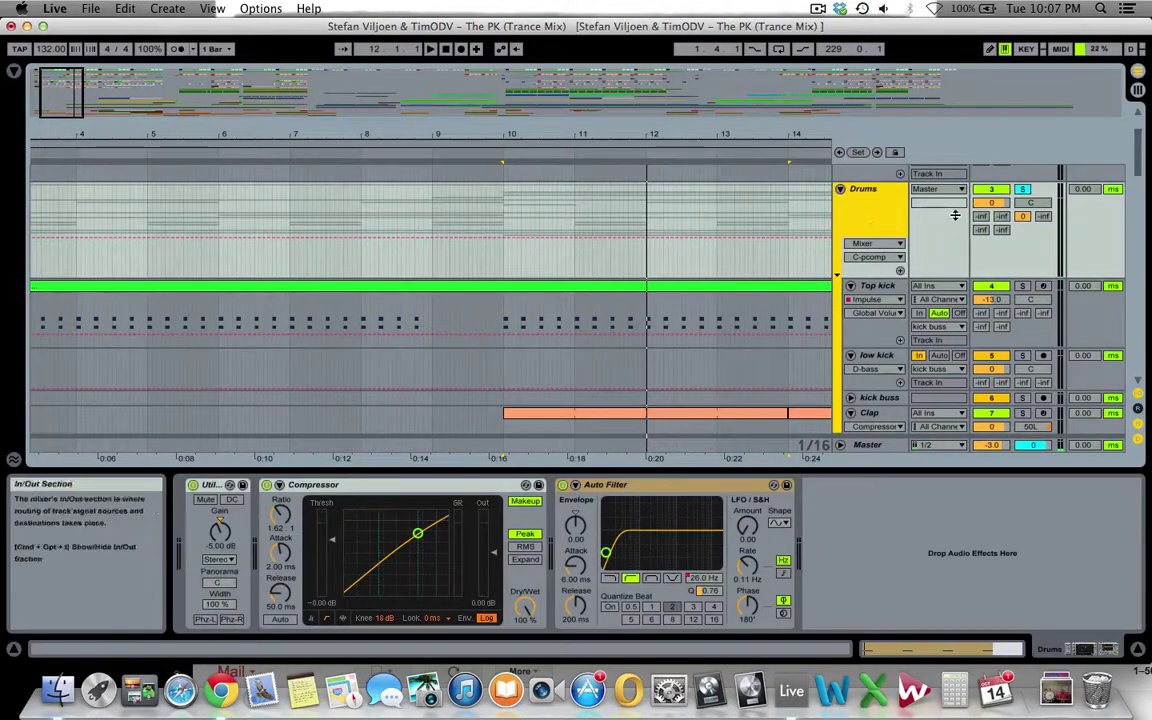
click(1022, 190)
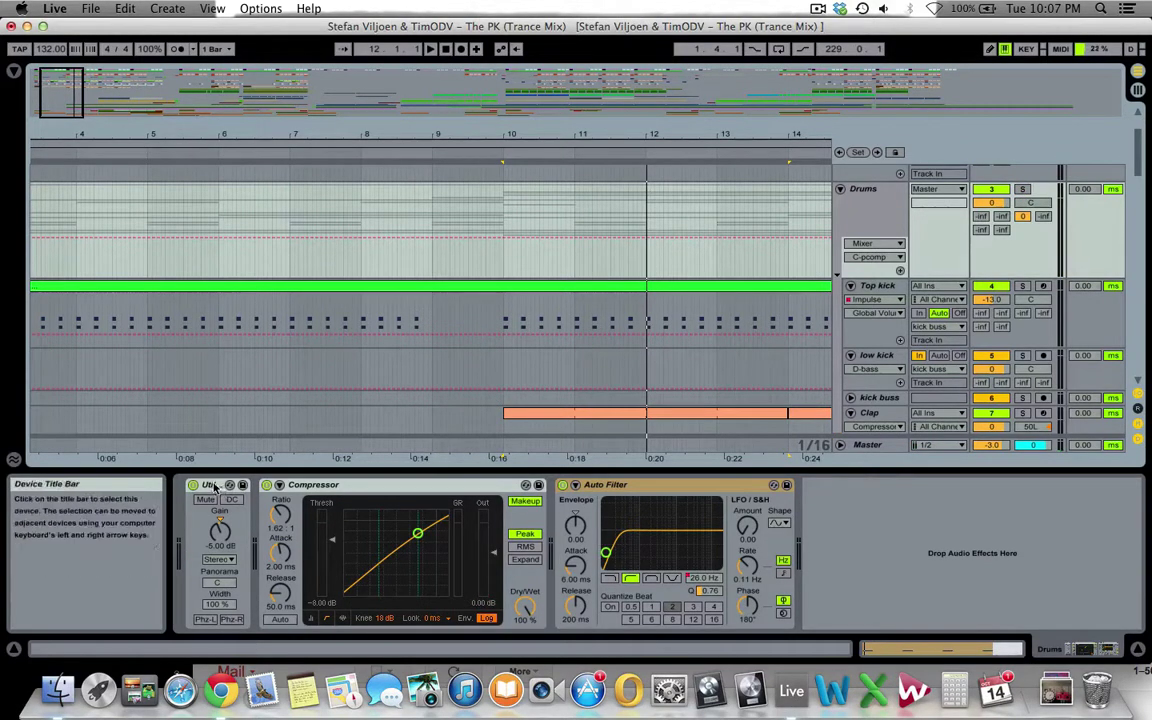
click(314, 487)
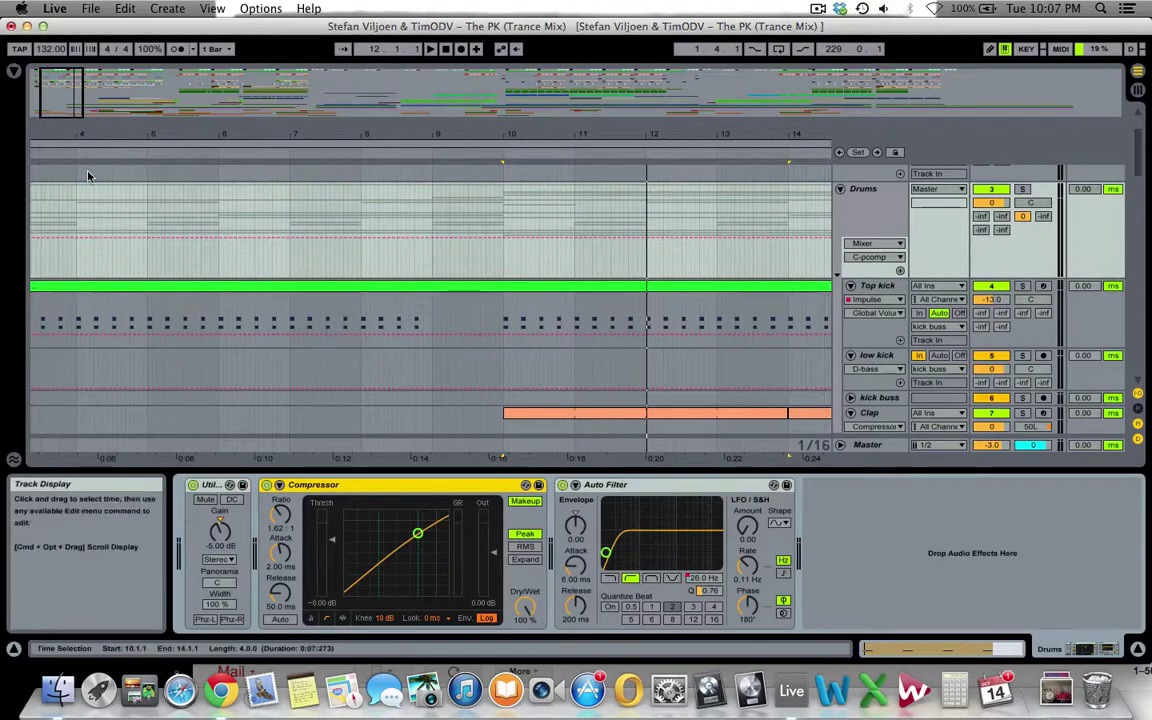
- Point out the Drums group's C-pcomp send, show the return tracks, and open the C pcomp return's Compressor
drag(62, 92, 62, 56)
scroll(594, 283, down, 1)
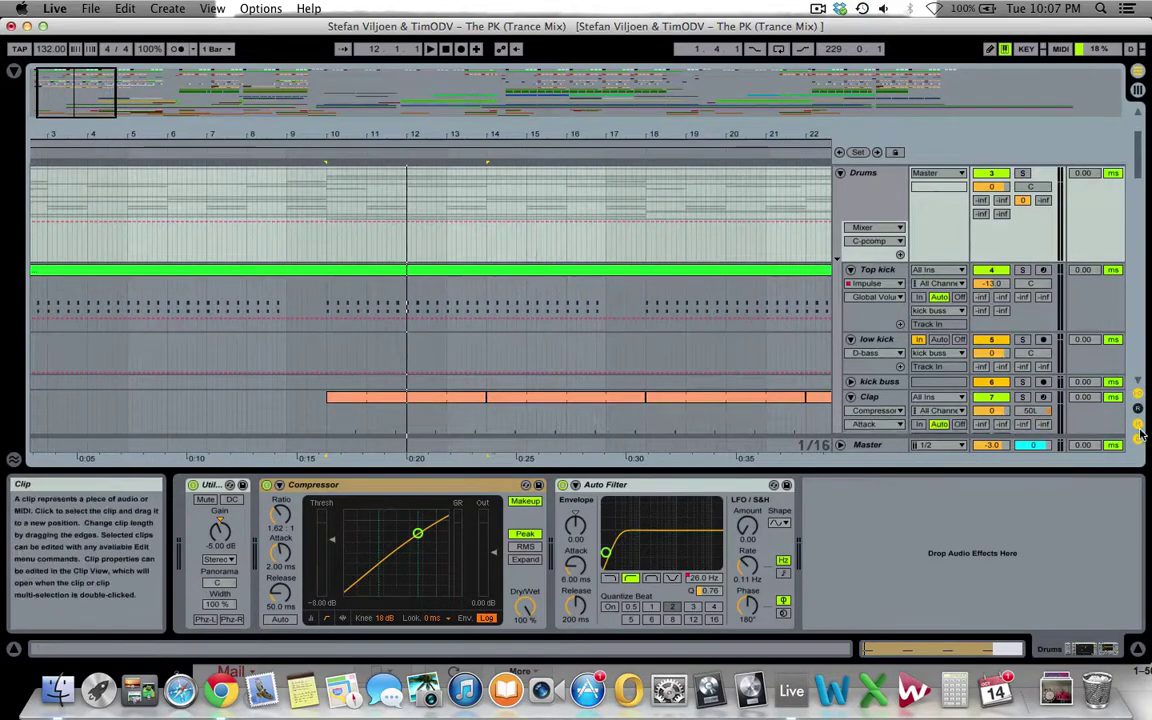
click(883, 220)
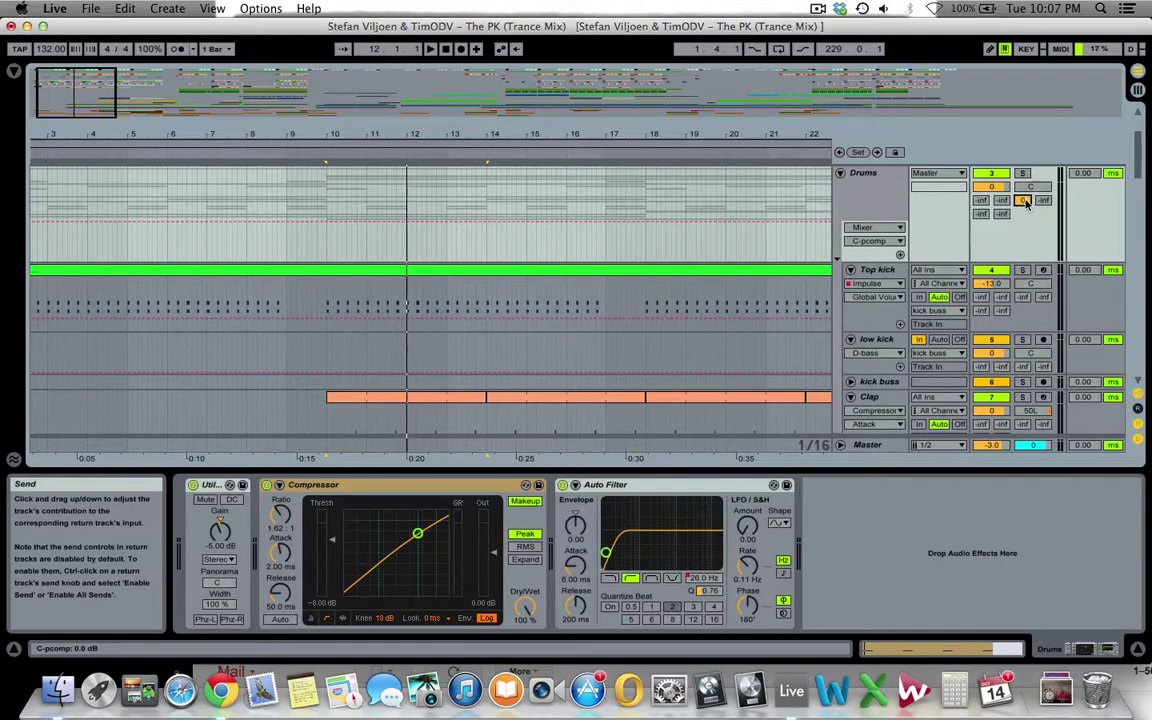
click(1140, 410)
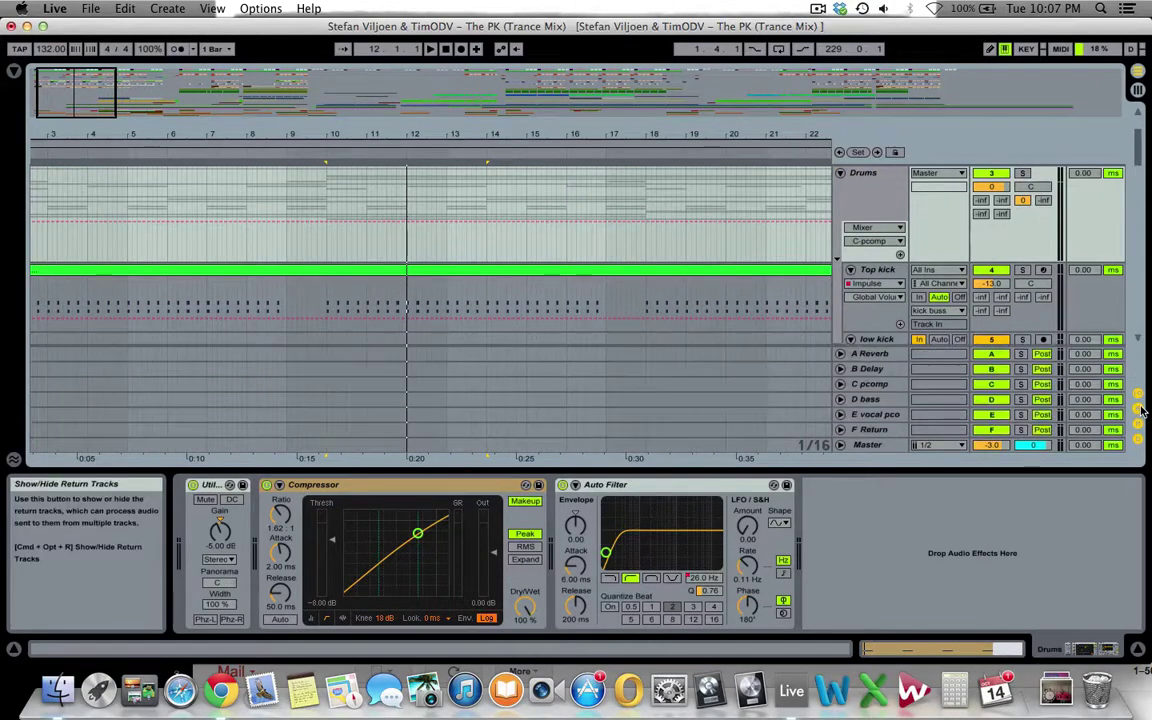
click(868, 385)
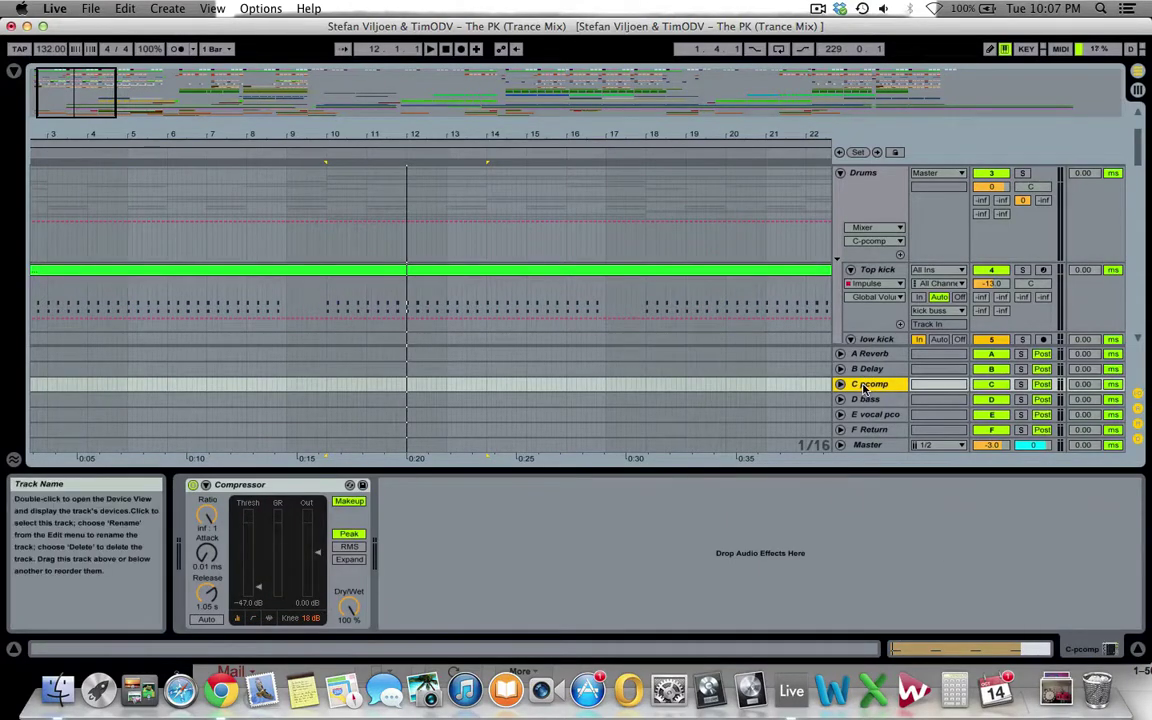
- Play the loop from bar 10, solo the Drums group, and switch the C pcomp return off and back on to compare
click(317, 156)
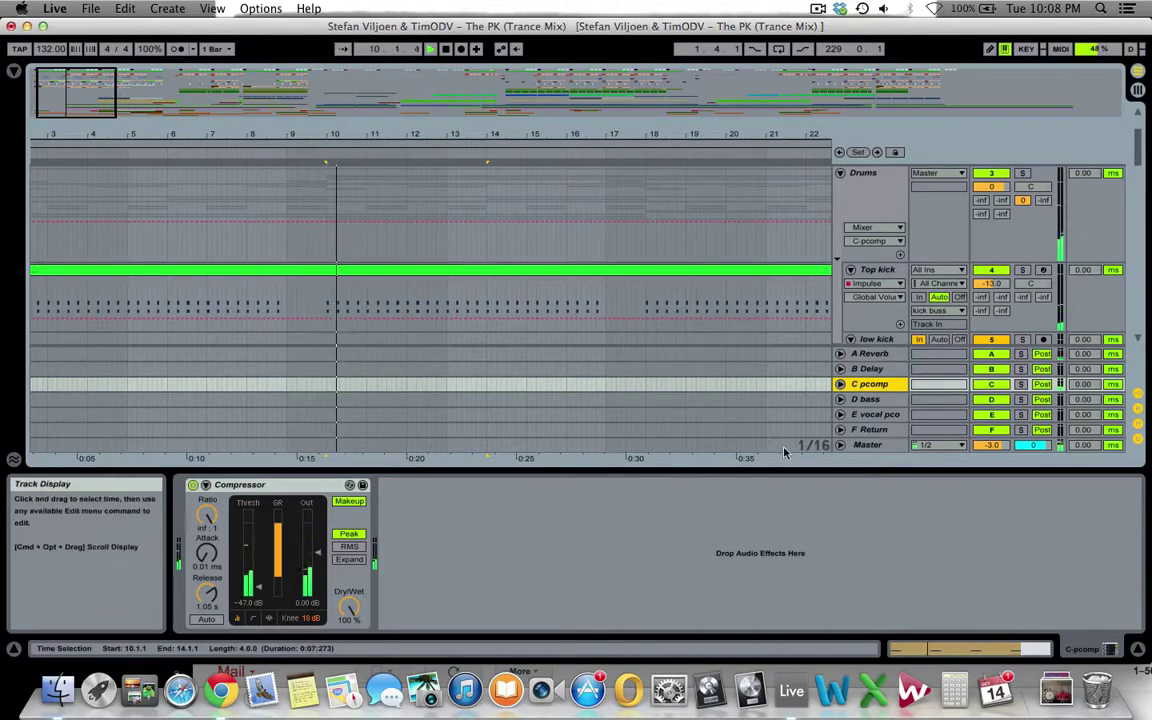
click(991, 386)
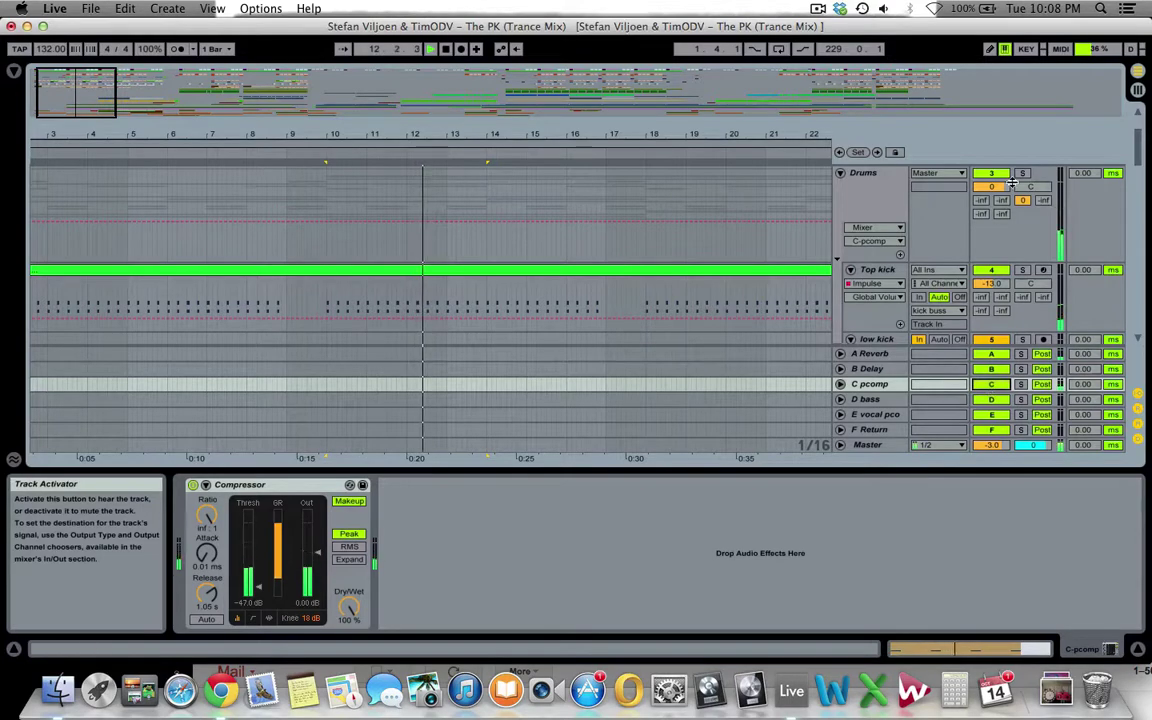
click(1022, 173)
click(991, 387)
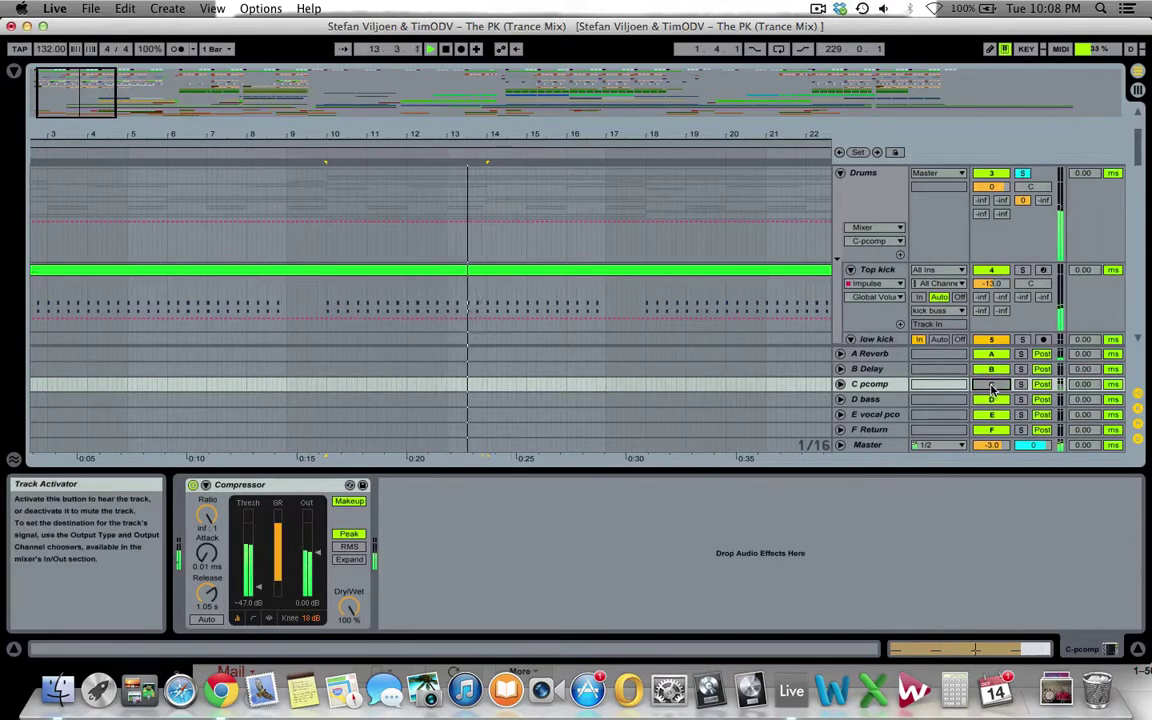
key(space)
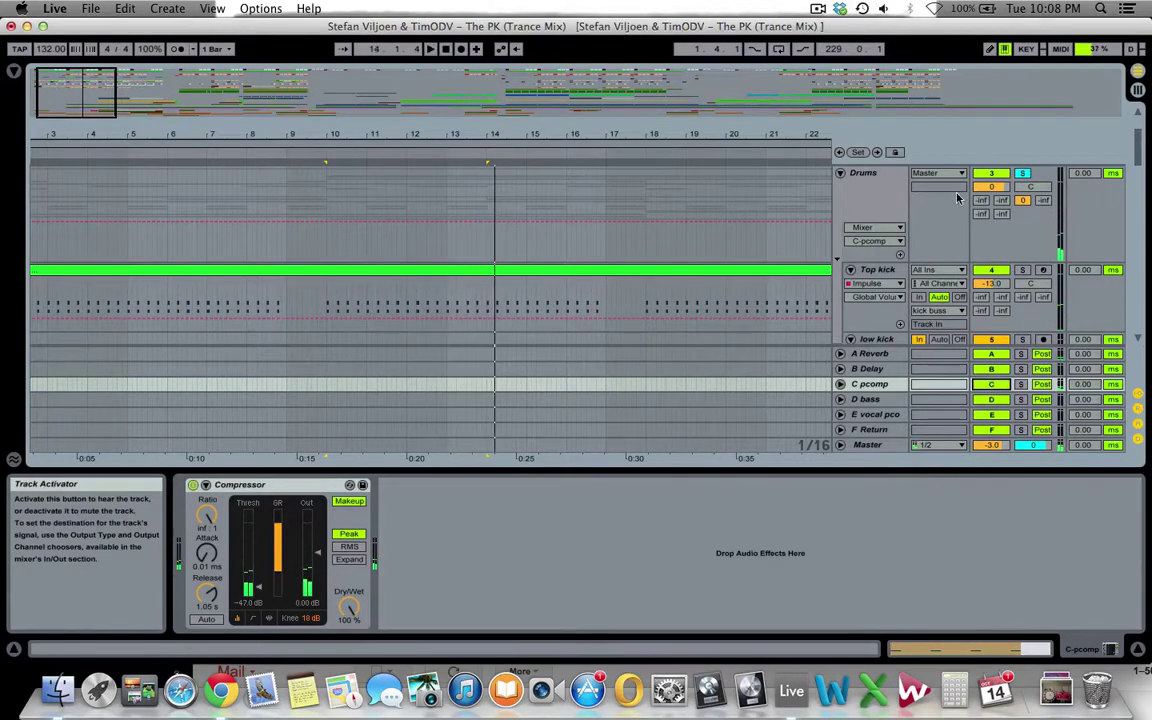
- Fold the Drums group and hide the return tracks in the arrangement
click(861, 185)
click(842, 175)
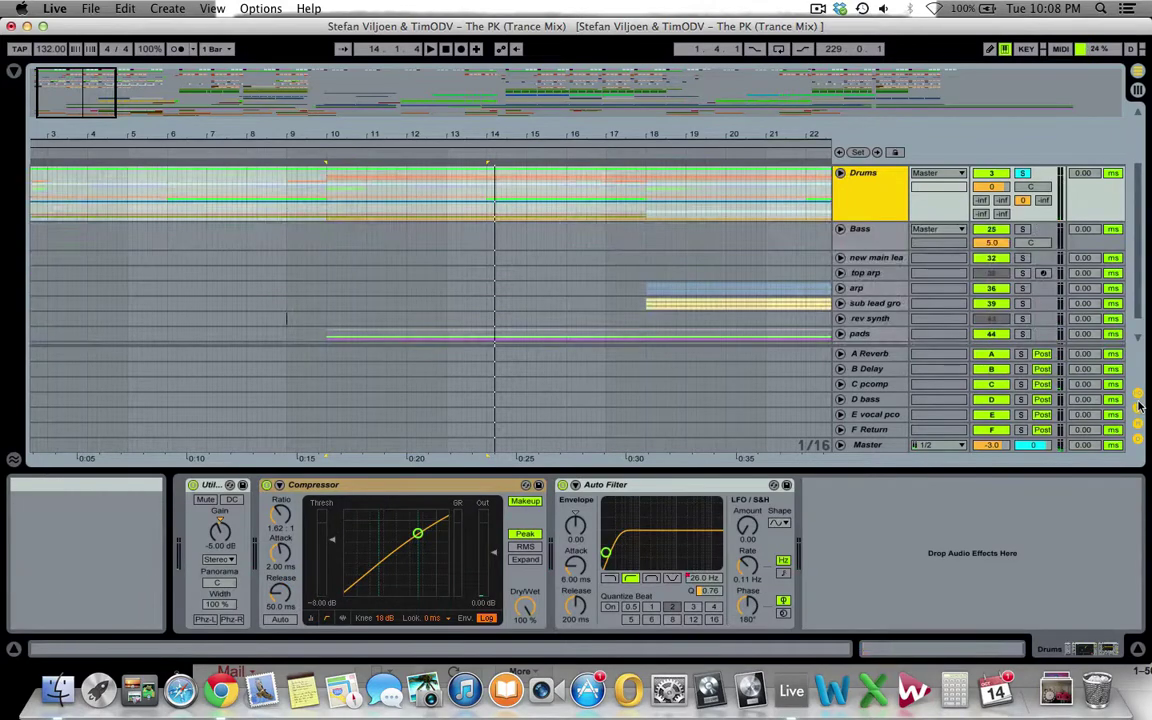
click(1138, 409)
drag(81, 101, 112, 104)
scroll(58, 196, up, 3)
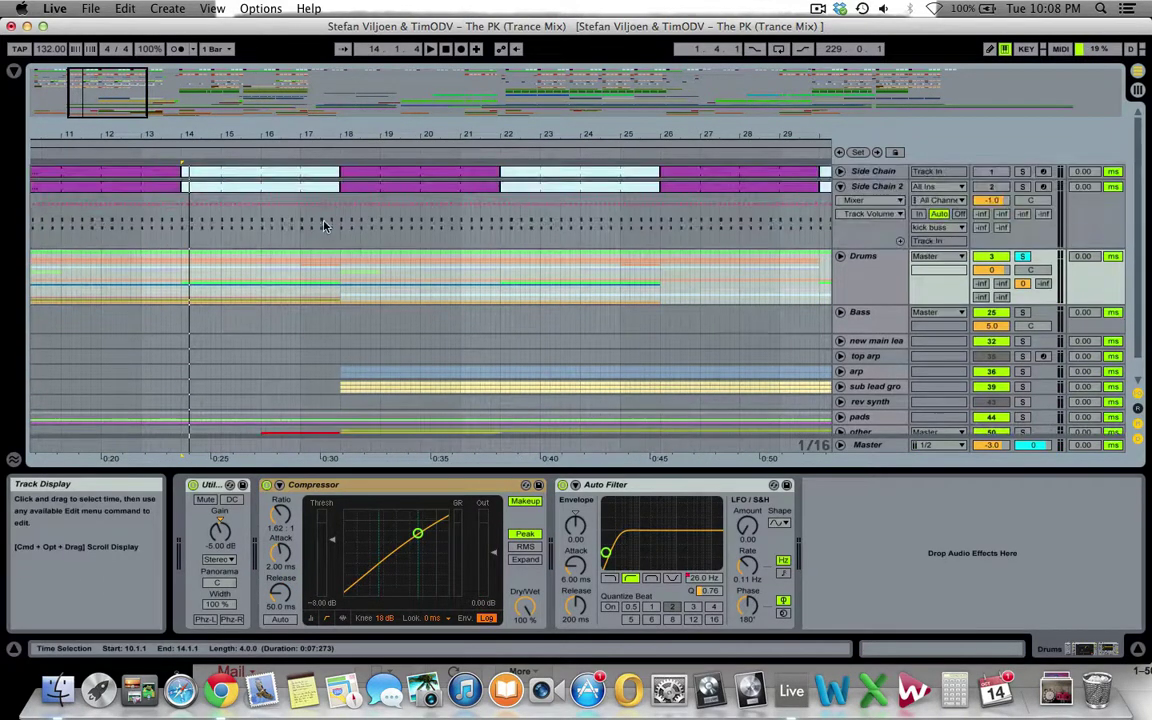
- Unfold the Bass group and bring its clips from bar 38 onward into view
click(860, 312)
click(840, 312)
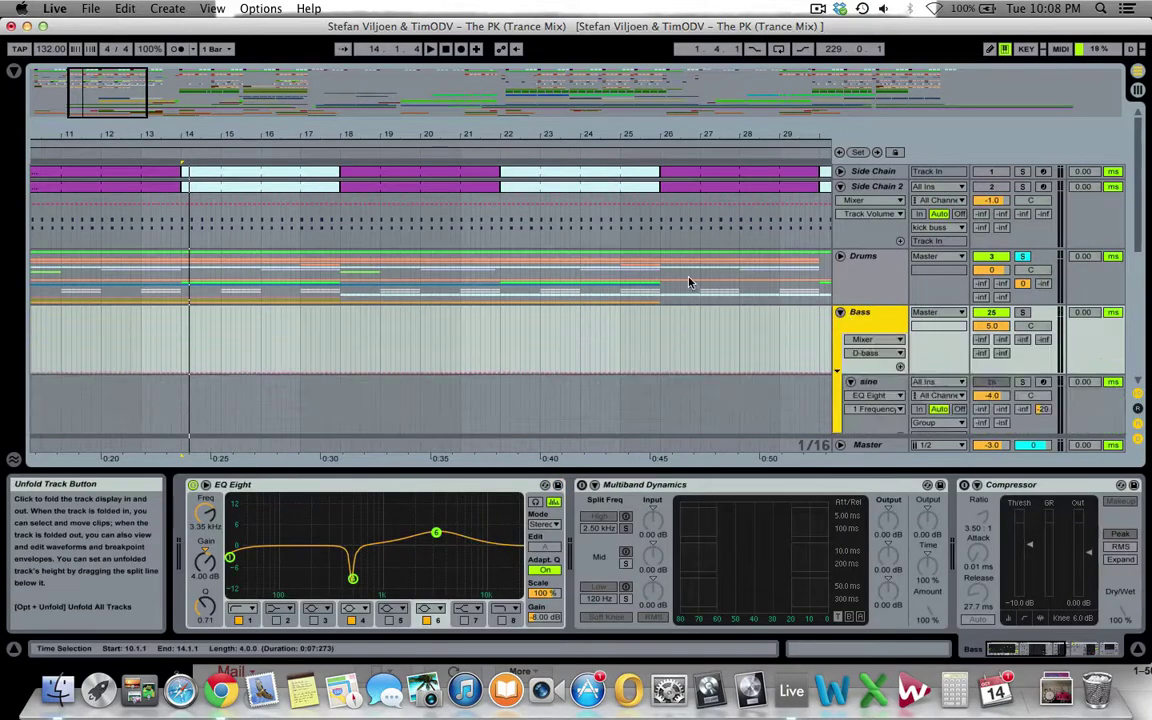
scroll(378, 268, down, 10)
drag(118, 112, 155, 107)
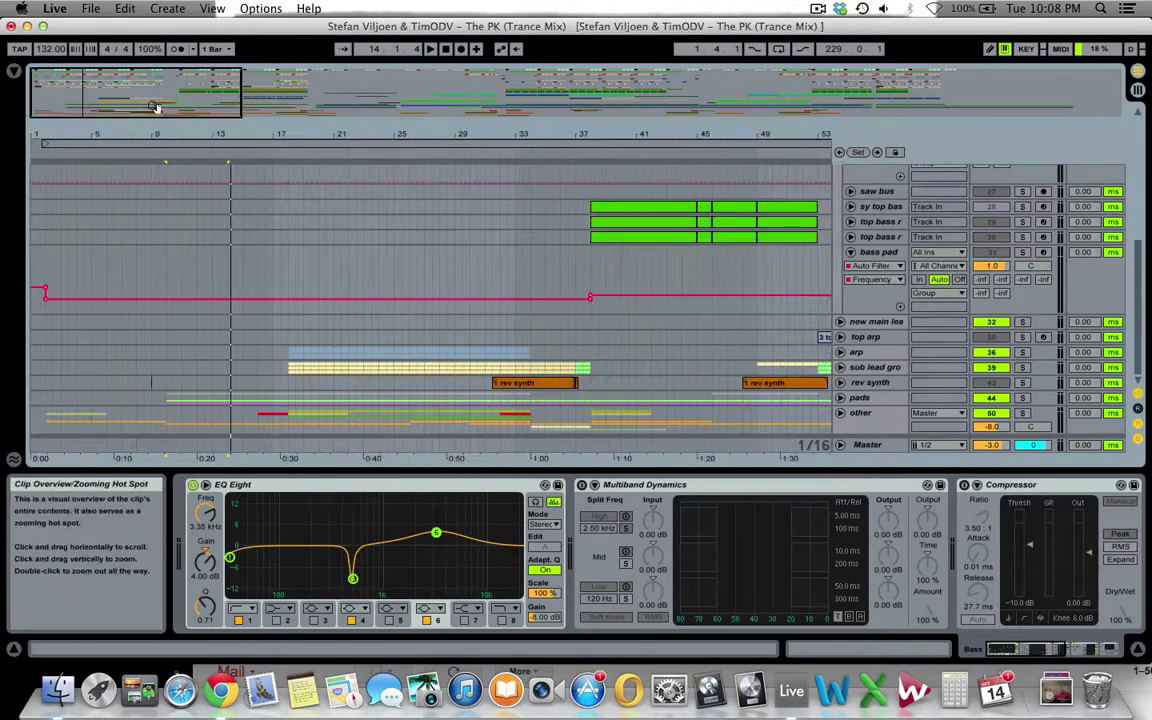
scroll(524, 388, up, 2)
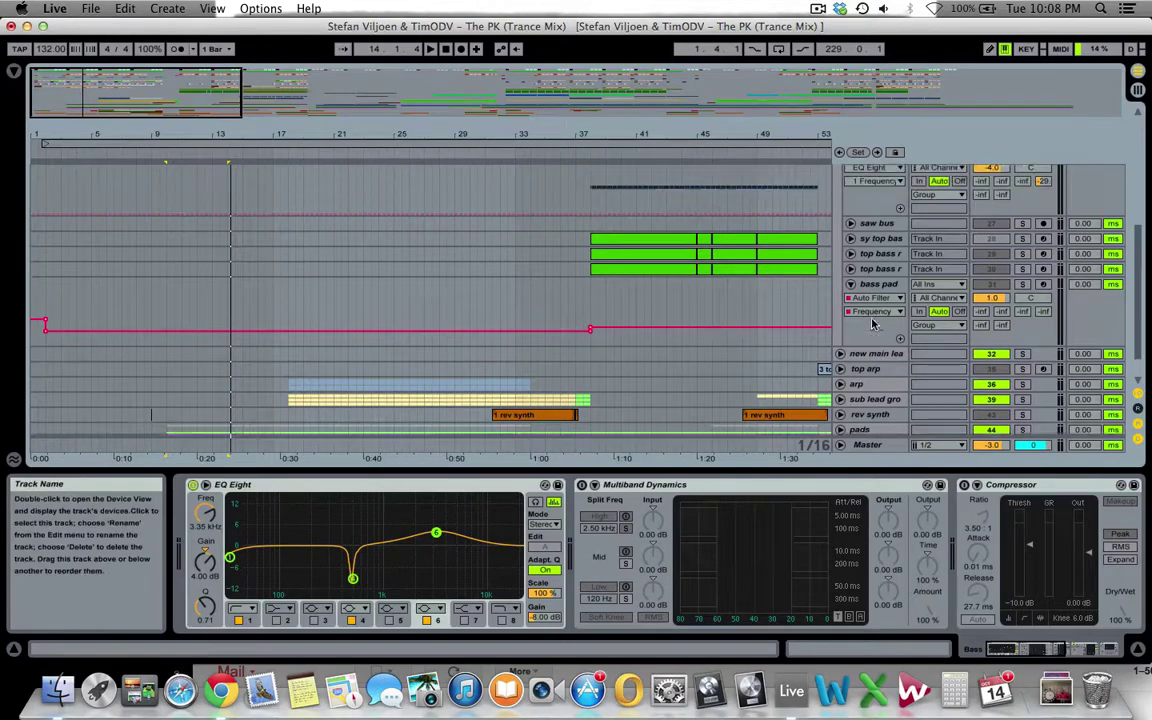
drag(201, 92, 301, 93)
scroll(319, 211, up, 3)
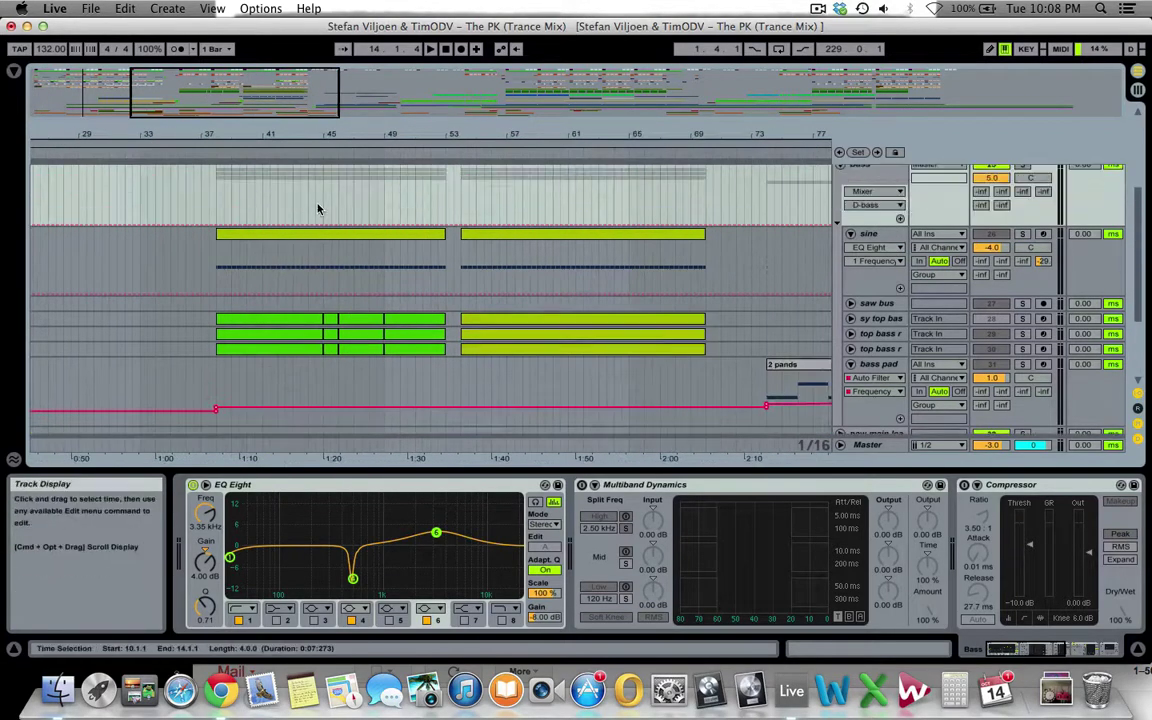
- Select the sine clip at bar 38, show the start of its device chain, and examine the RBass Stereo plug-in
click(266, 272)
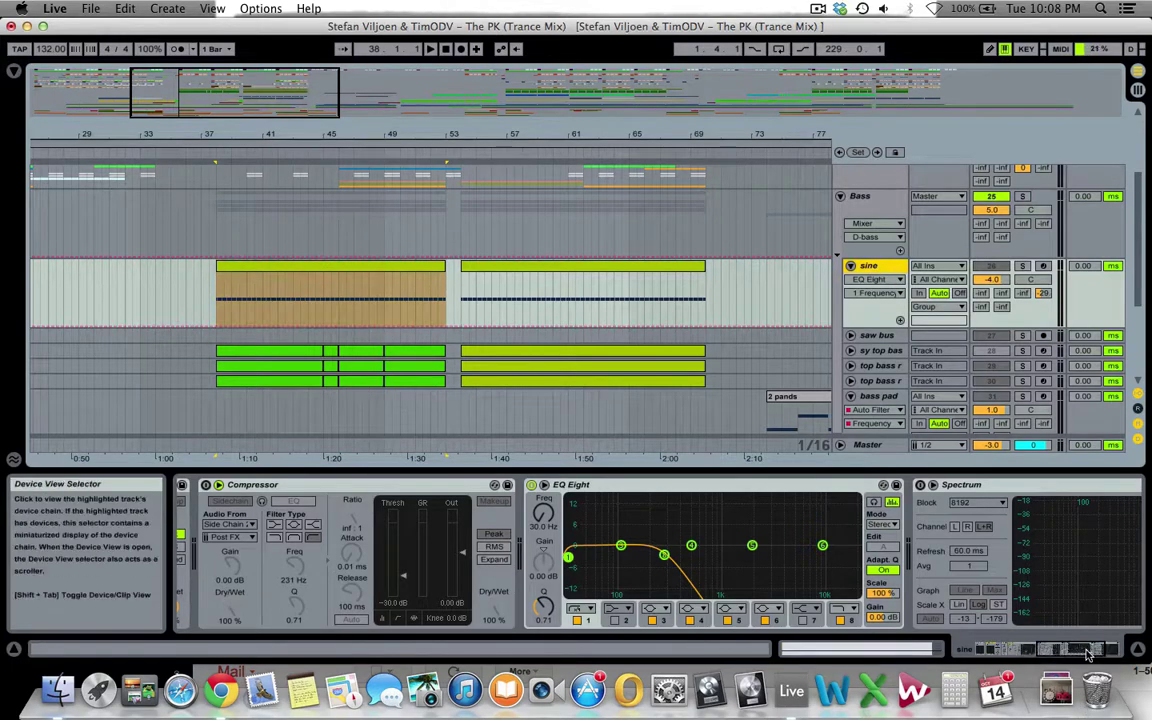
drag(1089, 651, 1016, 656)
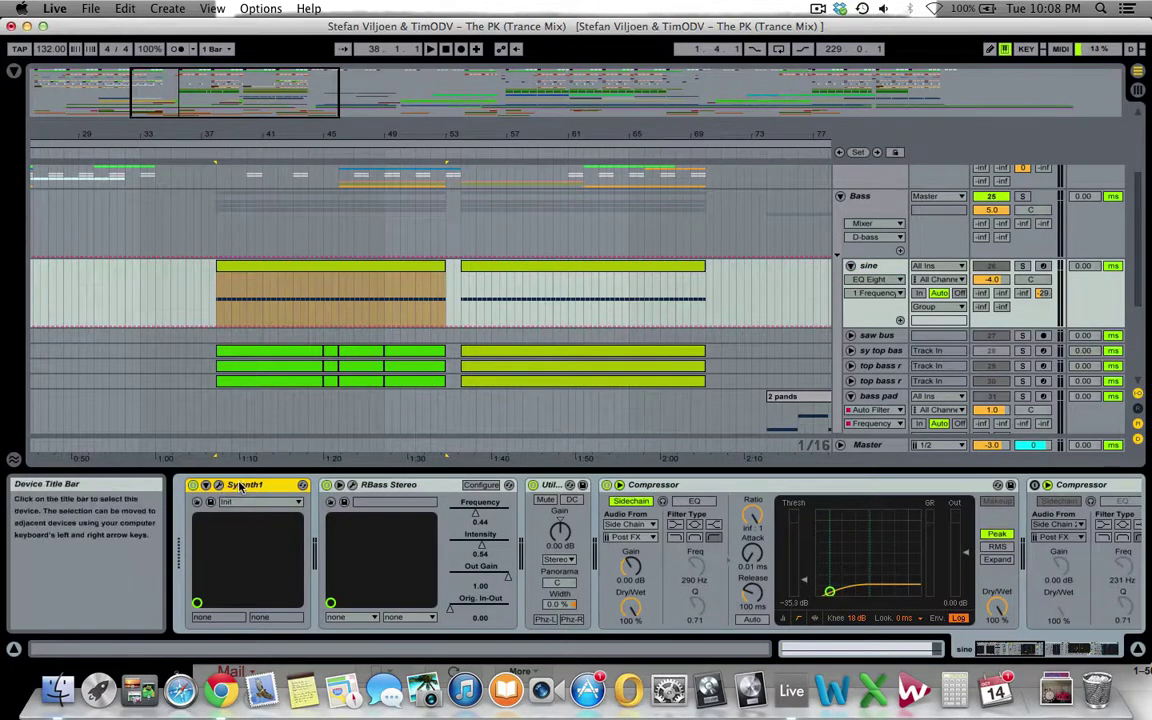
click(351, 486)
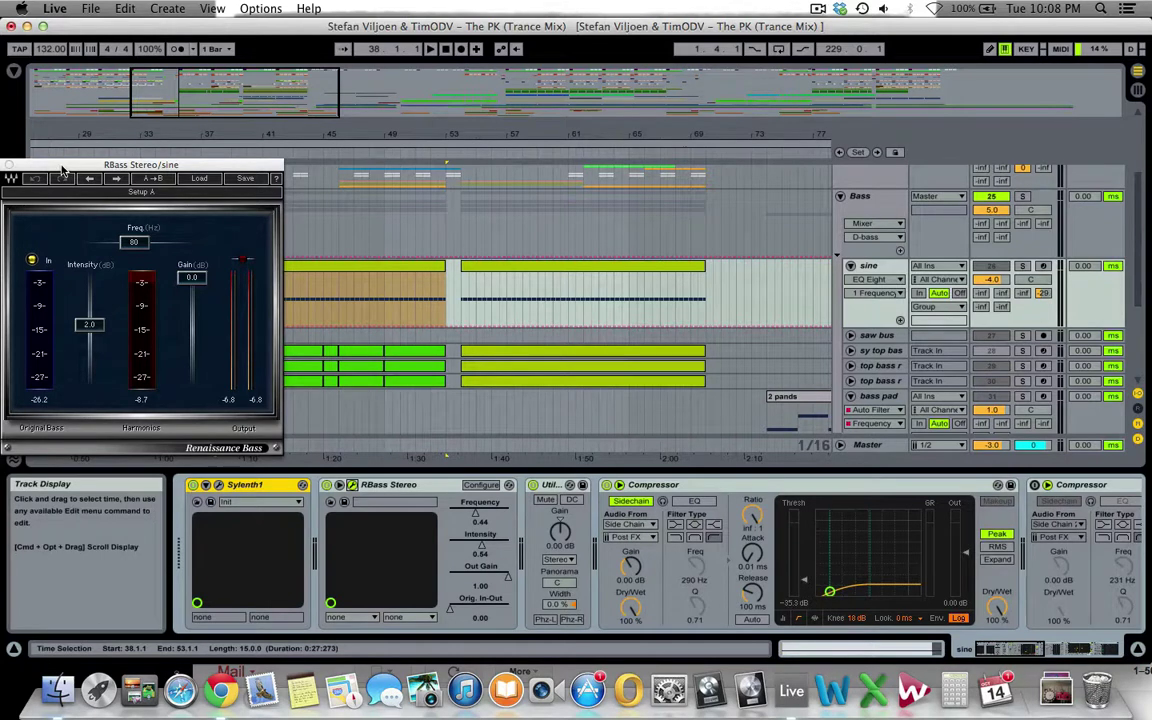
drag(61, 168, 67, 161)
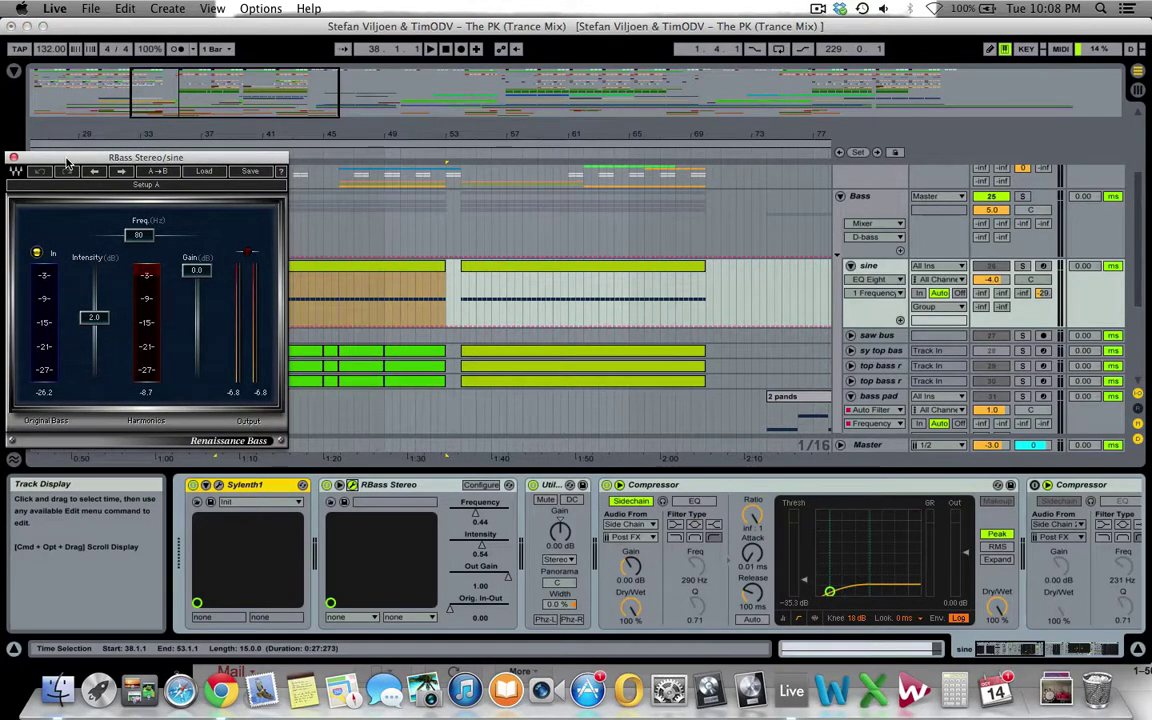
drag(83, 160, 95, 140)
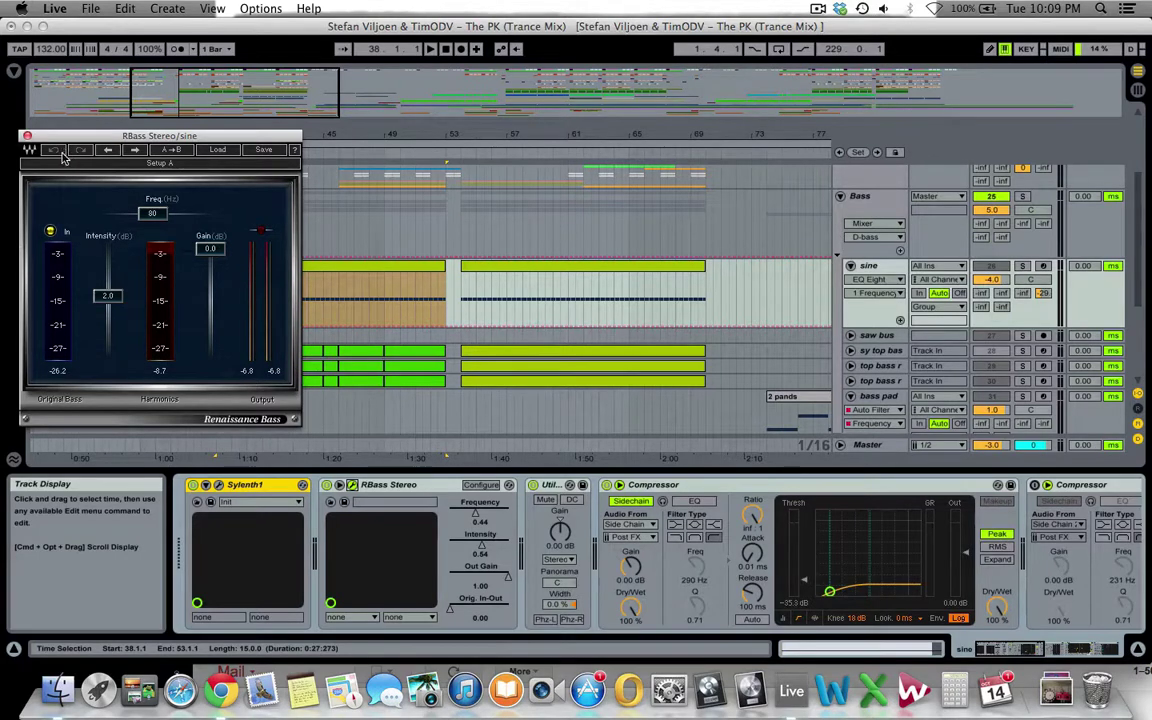
- Solo the sine track, close the RBass Stereo window, and play the bass from bar 38 briefly
click(1022, 266)
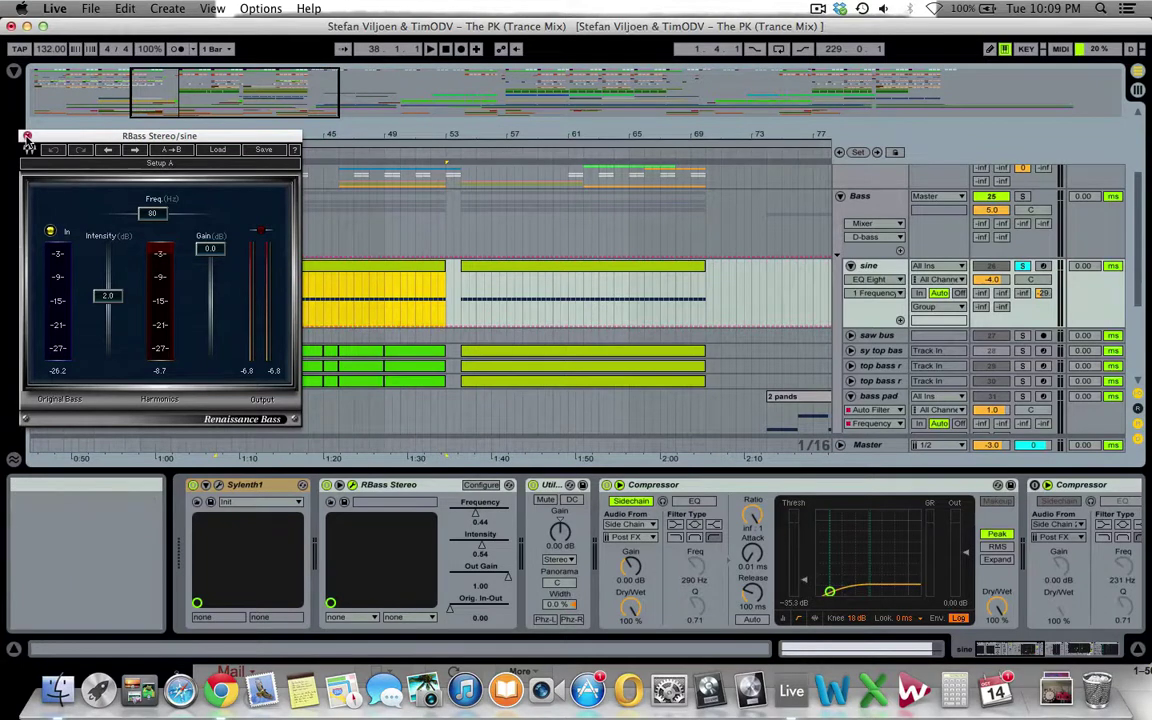
click(27, 137)
key(space)
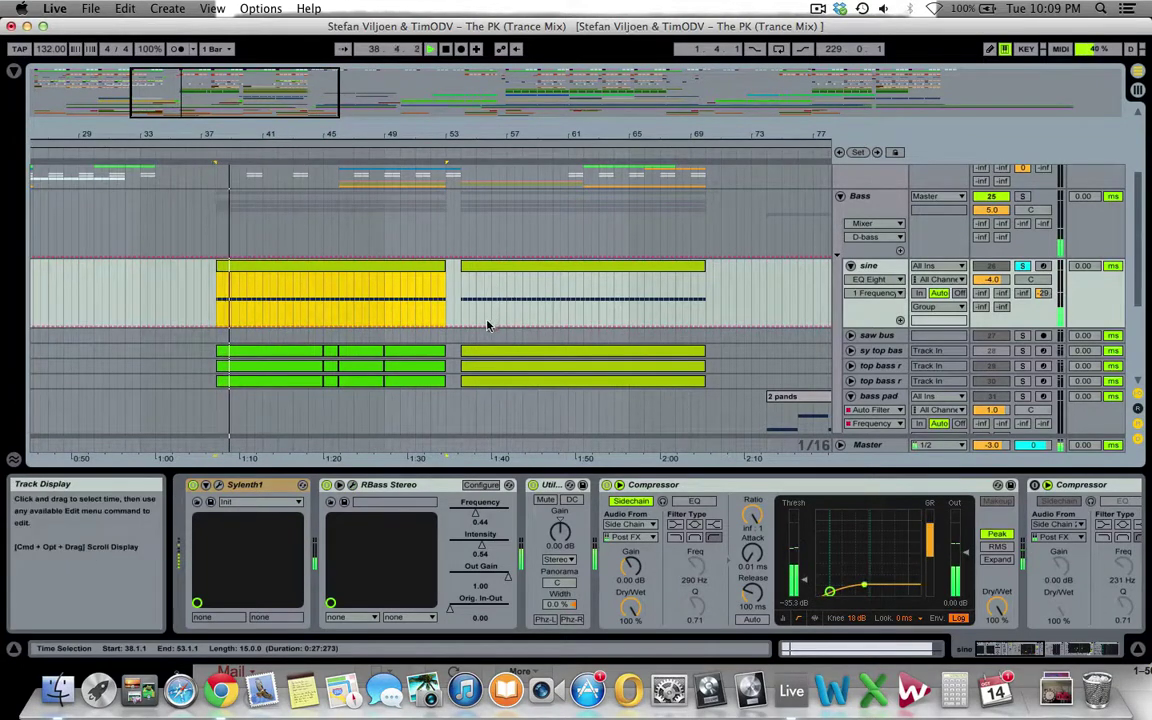
key(space)
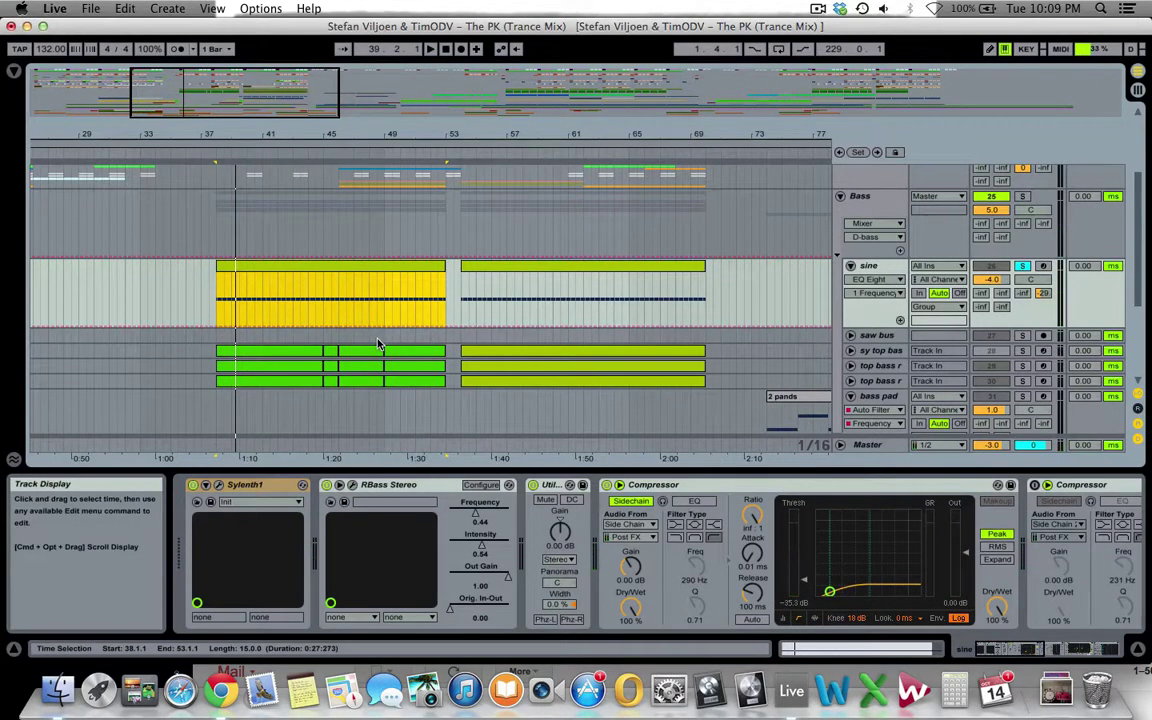
- Unfold the Drums group, solo the kick buss together with the sine track, and play both briefly
scroll(378, 345, up, 5)
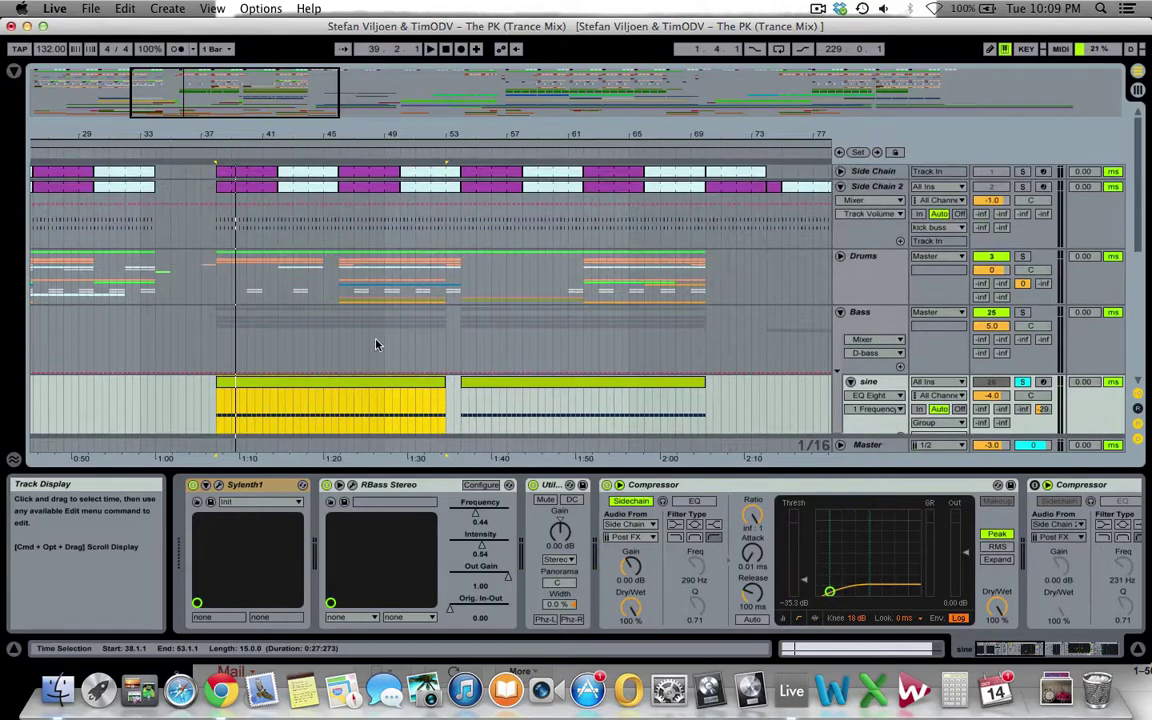
click(841, 257)
scroll(893, 312, down, 3)
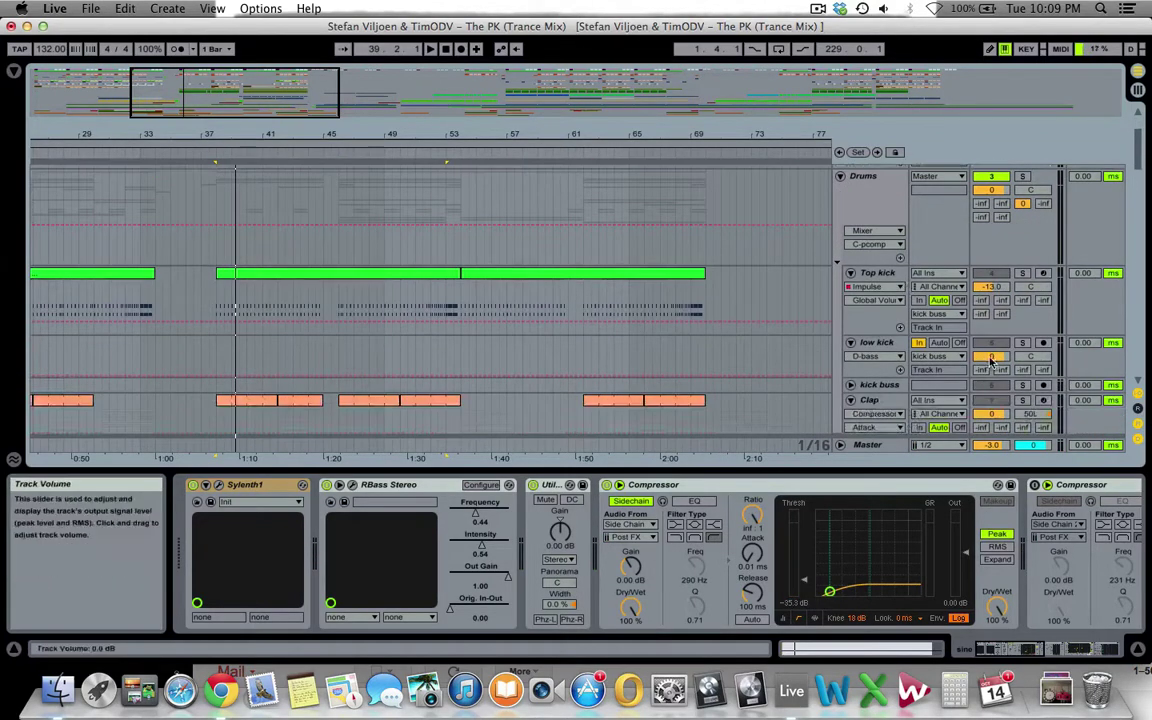
click(991, 343)
click(991, 273)
click(1022, 386)
scroll(218, 282, down, 2)
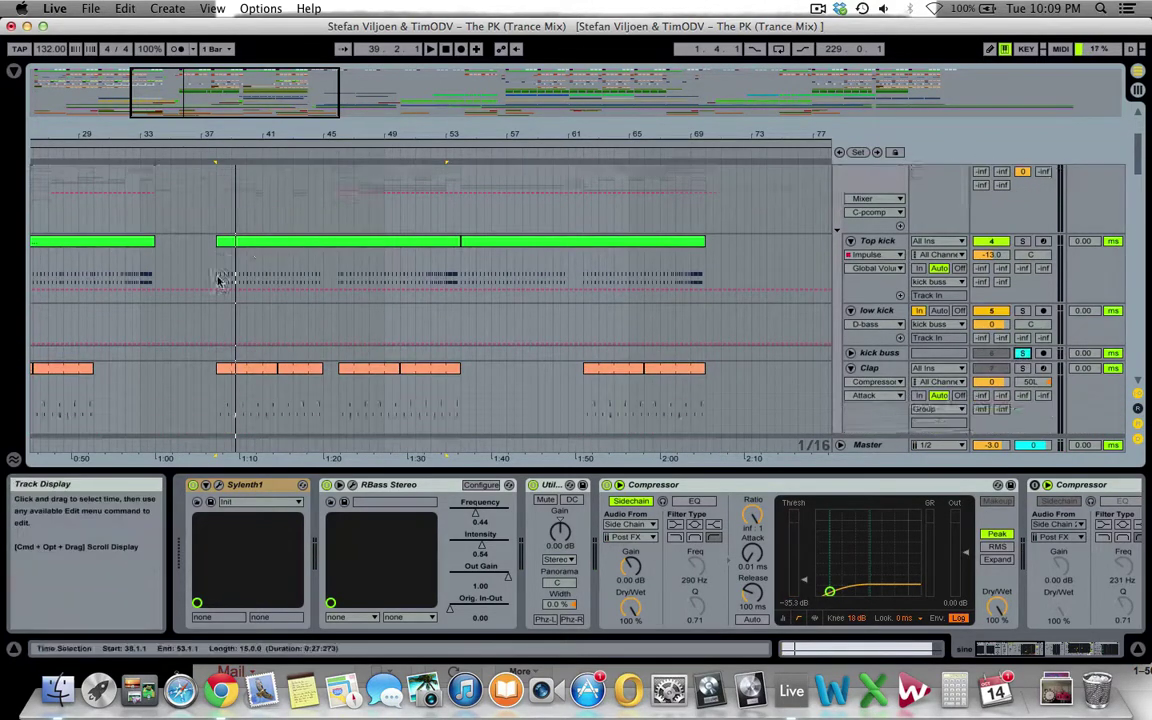
scroll(268, 310, down, 15)
key(space)
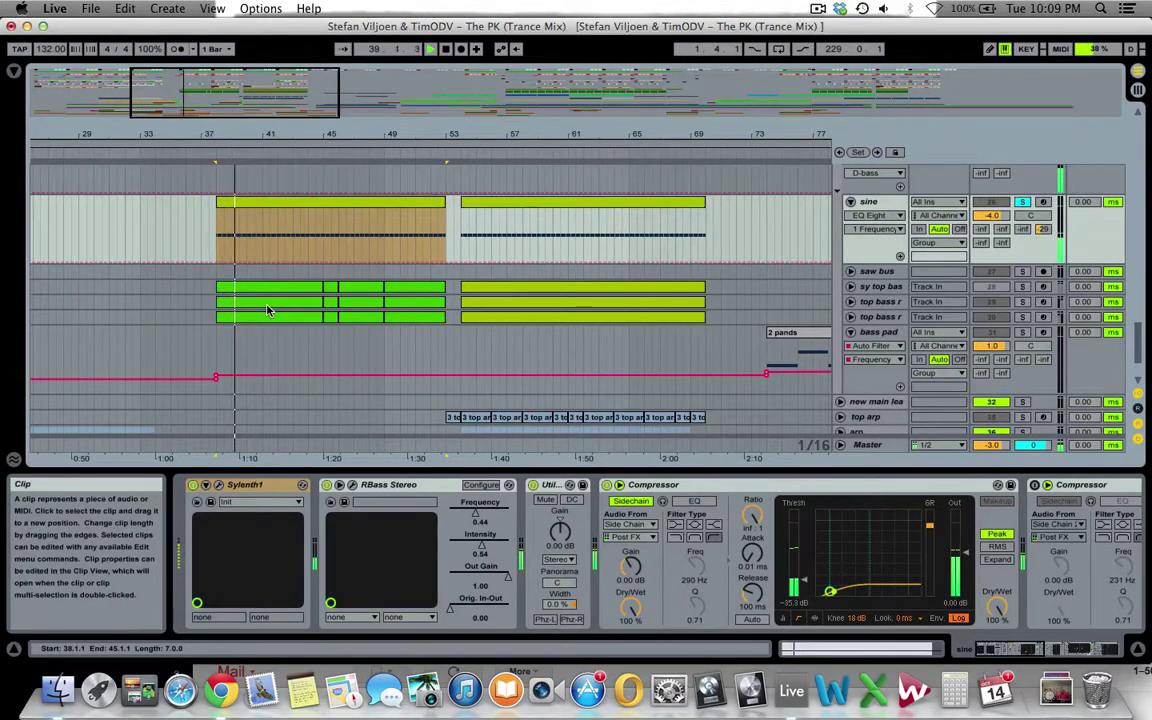
key(space)
- Examine the sine track's Utility width, its sidechained Compressor, and the EQ Eight further along the chain
click(558, 488)
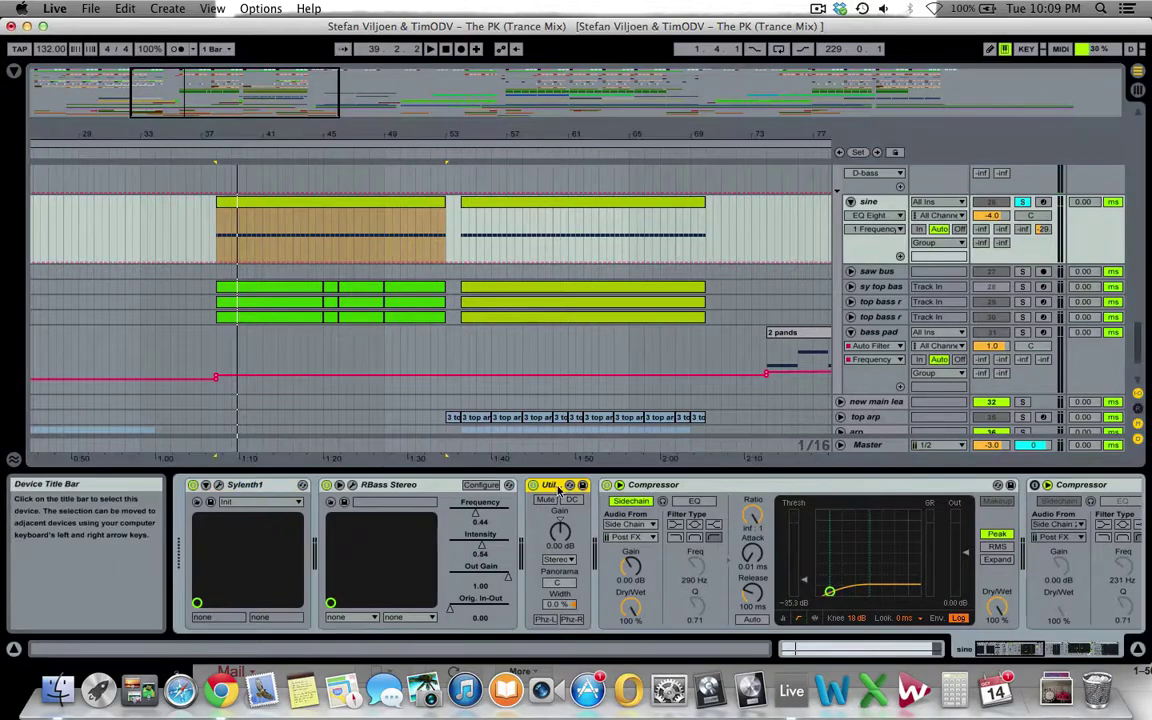
click(560, 598)
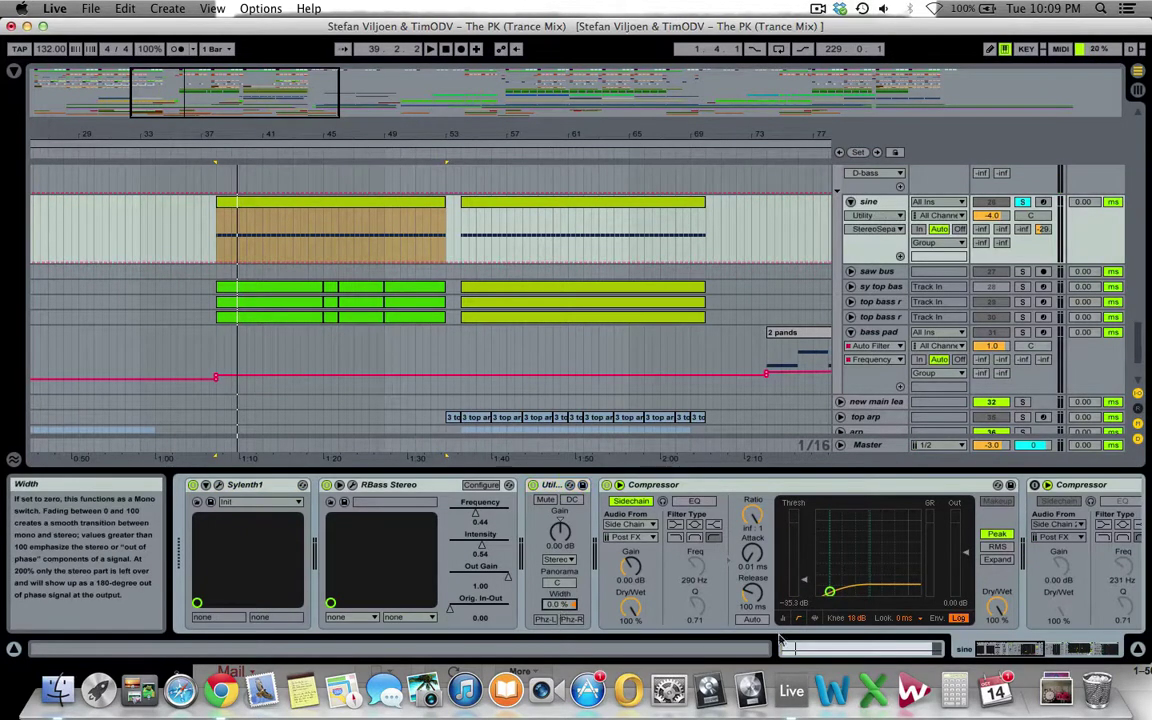
drag(1026, 650, 1017, 652)
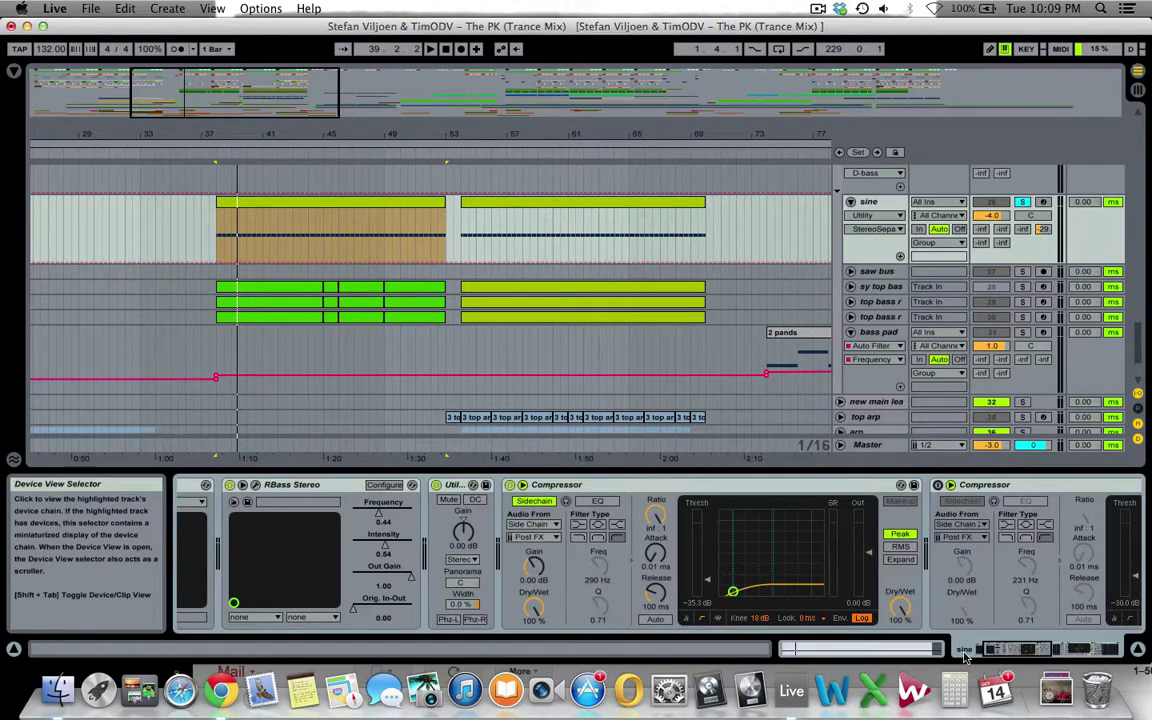
click(678, 490)
click(1087, 645)
drag(1083, 644, 1081, 644)
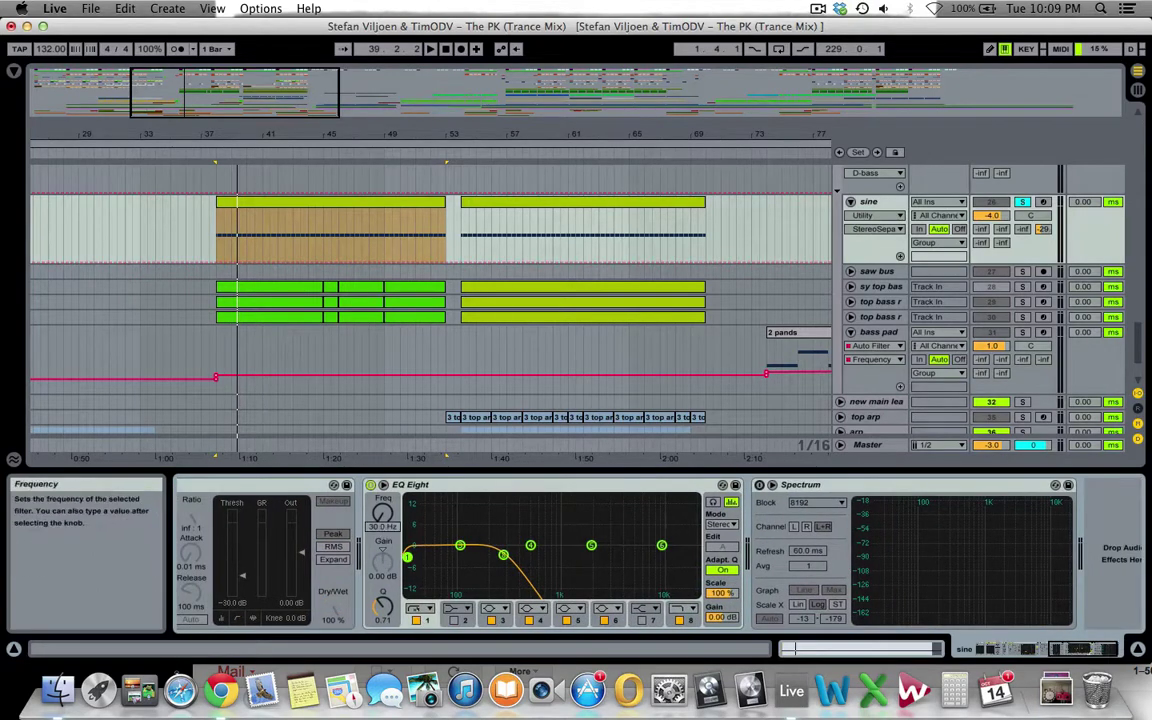
- Set filter 1 of the sine track's EQ Eight to 40 Hz and readjust its frequency to 35 Hz
click(381, 527)
text(40)
key(Return)
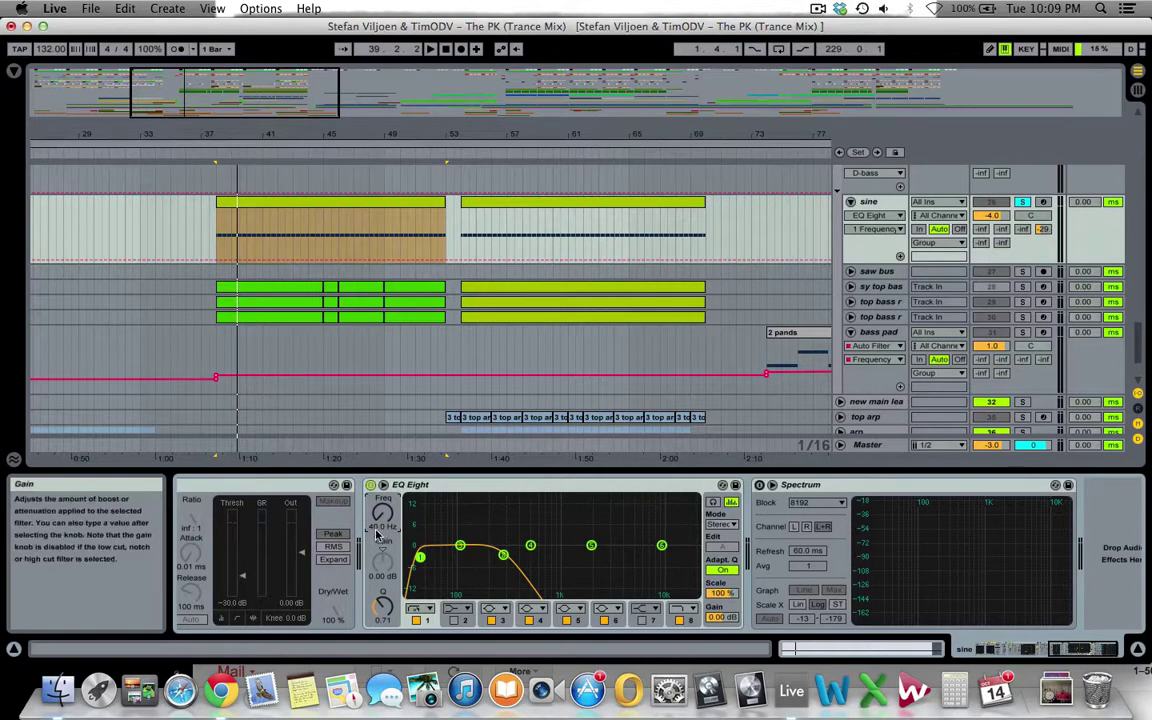
scroll(377, 533, down, 2)
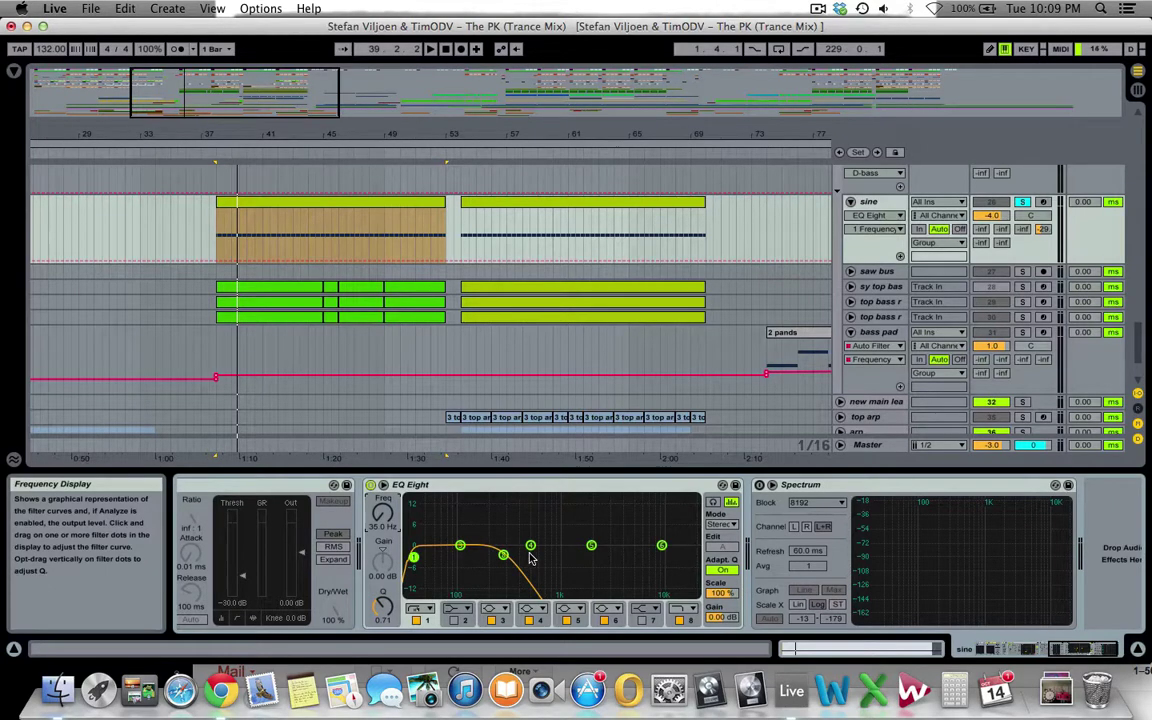
- Select the sy top bass track to show its devices, solo the saw bus, and play it briefly
click(872, 240)
scroll(795, 298, down, 3)
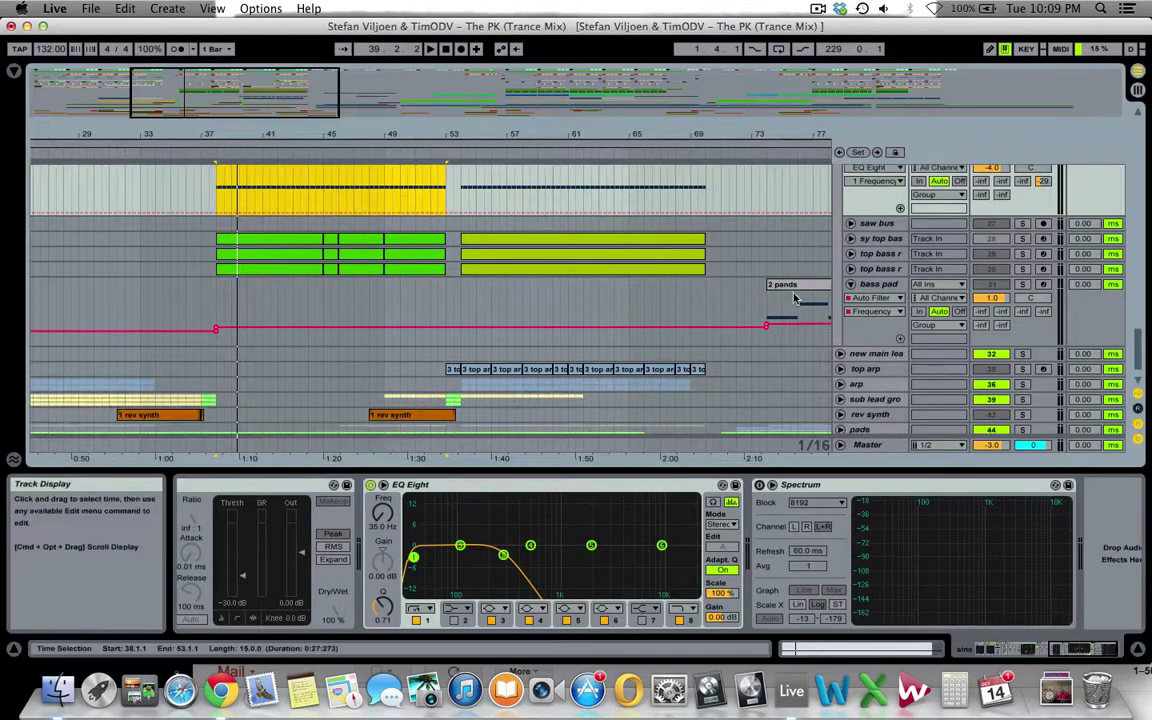
click(886, 239)
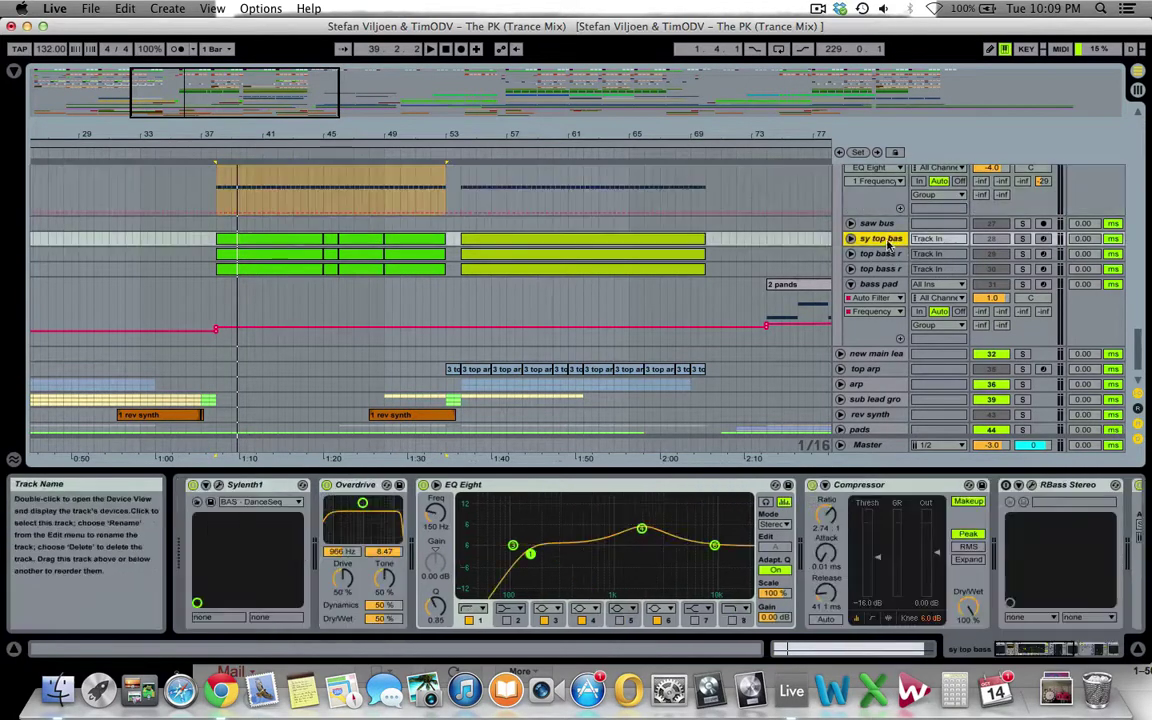
click(1022, 224)
key(space)
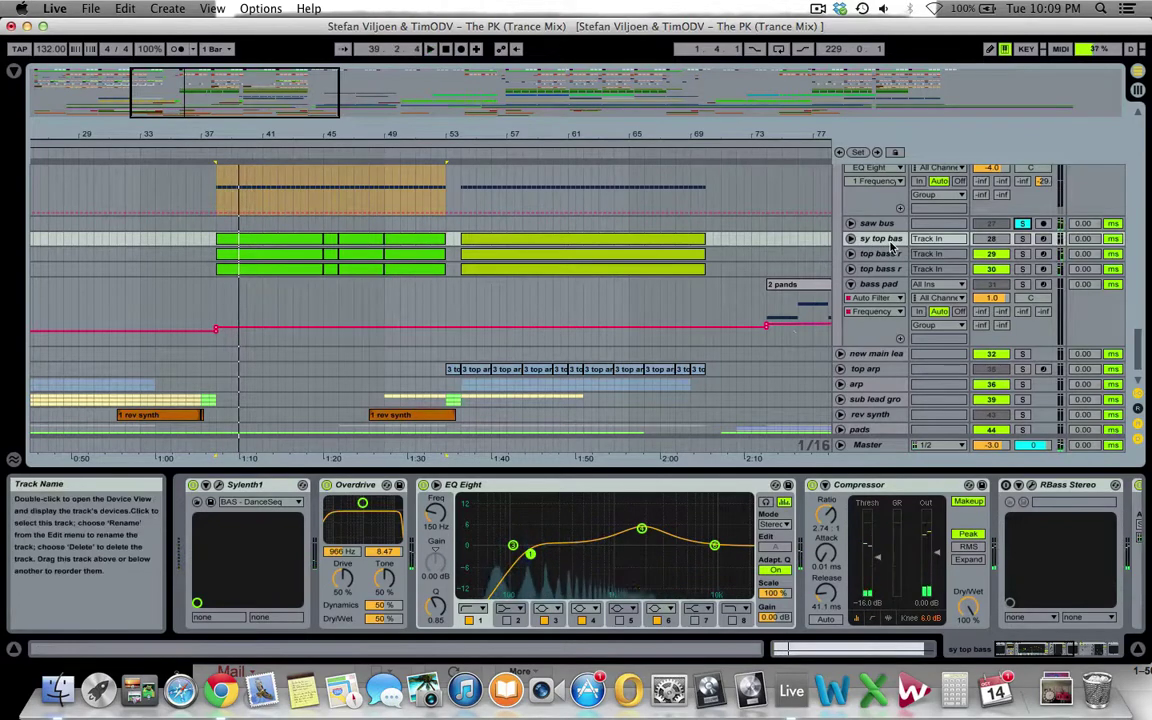
- Unfold the first top bass r track below sy top bass and examine its notes and device chain from Sylenth1 onward
click(880, 254)
click(852, 254)
scroll(380, 334, down, 2)
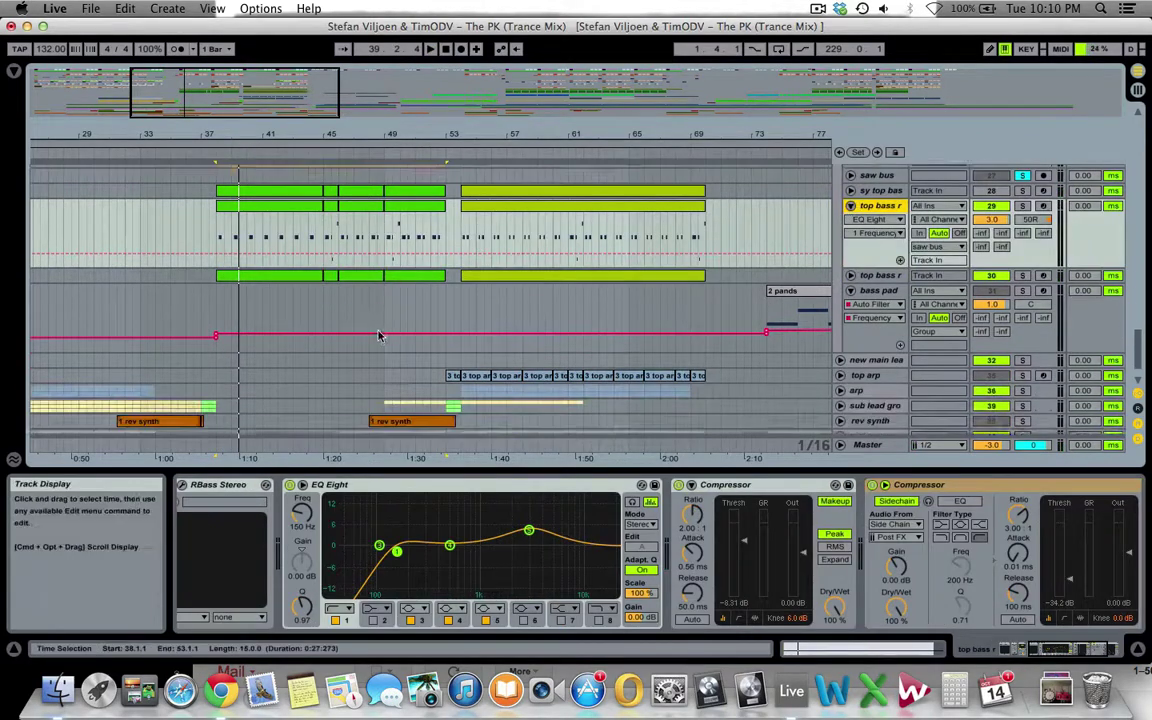
drag(1065, 650, 1036, 650)
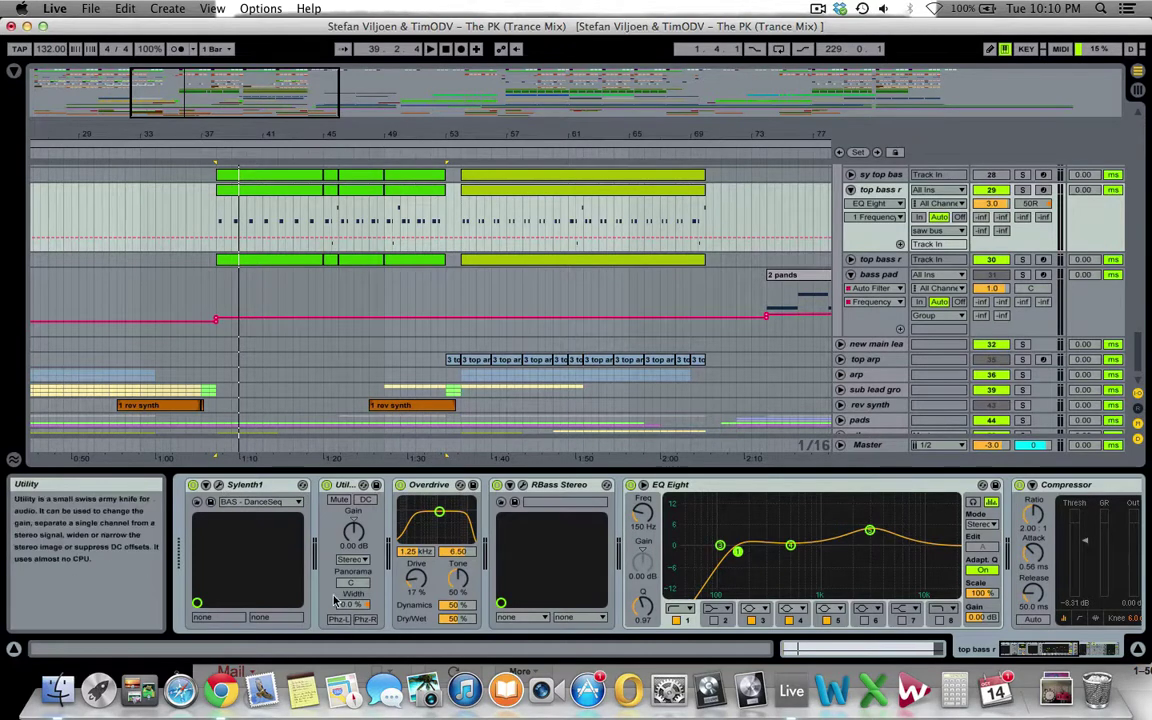
scroll(277, 218, up, 1)
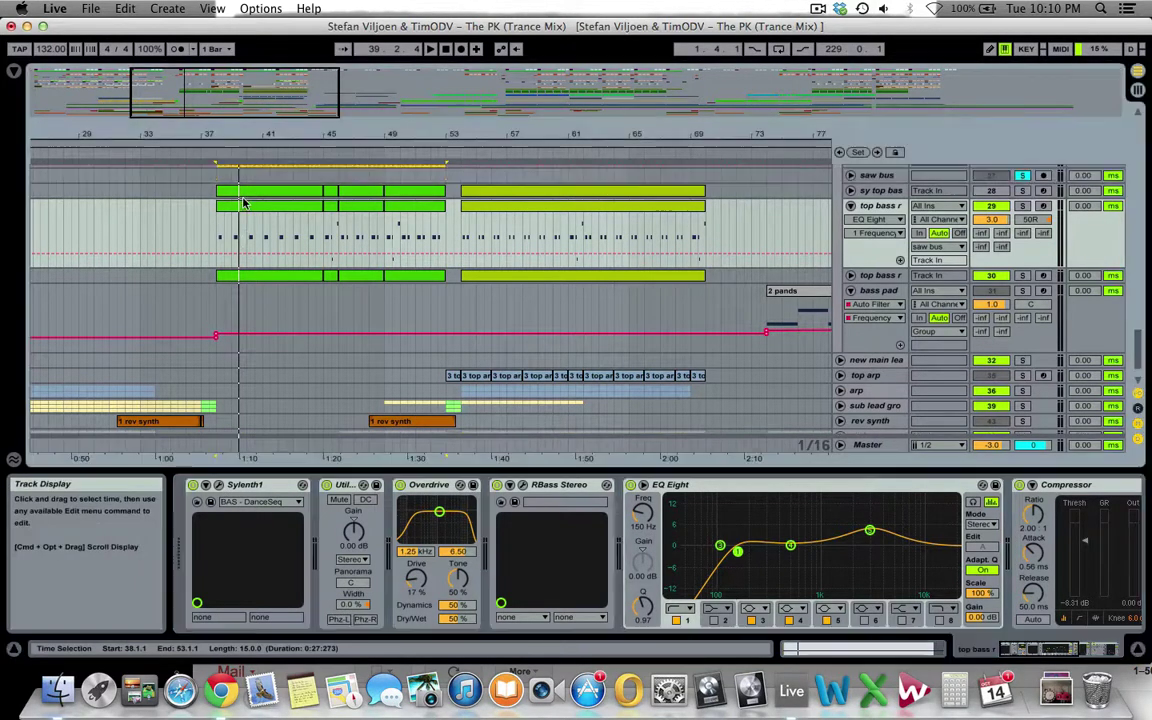
click(277, 218)
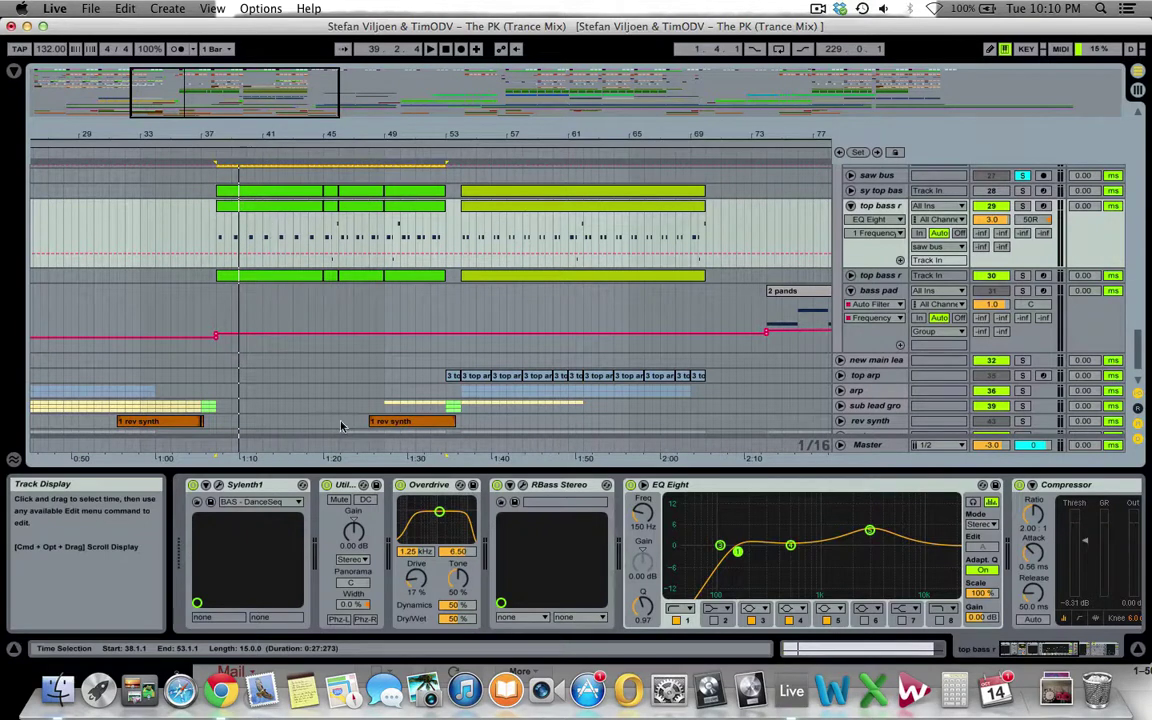
- Examine the first top bass r track's RBass, its EQ Eight, and the two Compressors after it, including the sidechained one
click(430, 486)
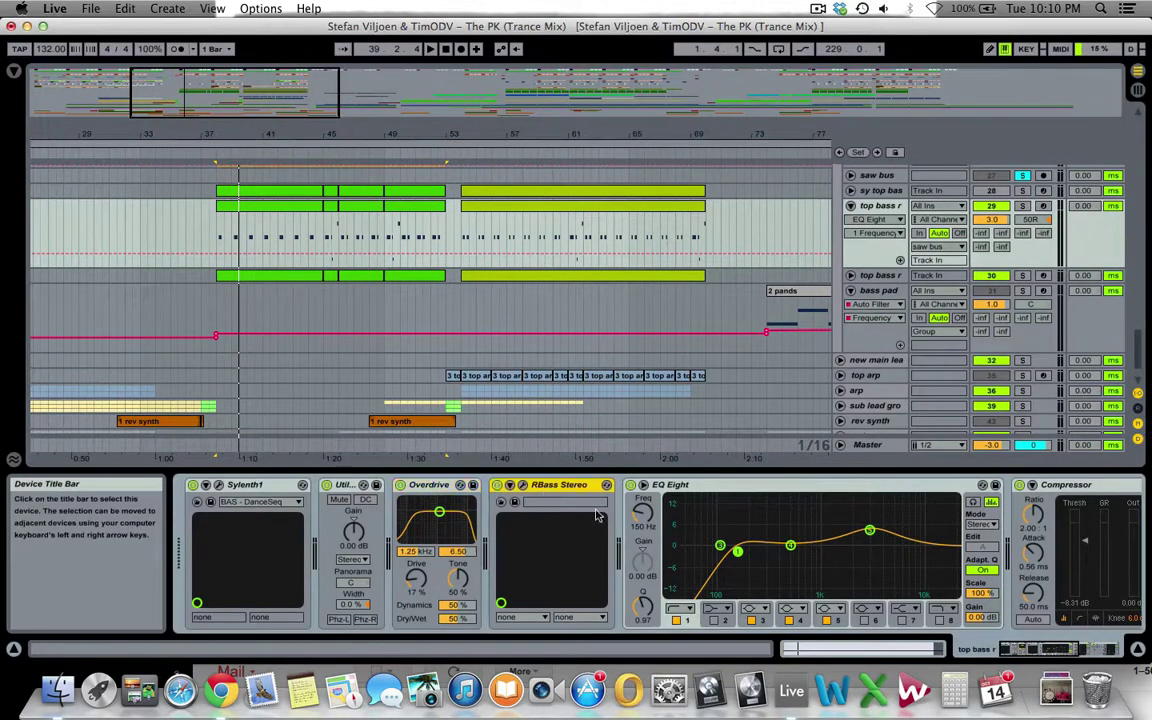
mouse_move(1057, 649)
mouse_down()
mouse_move(1084, 649)
mouse_move(1070, 649)
mouse_up()
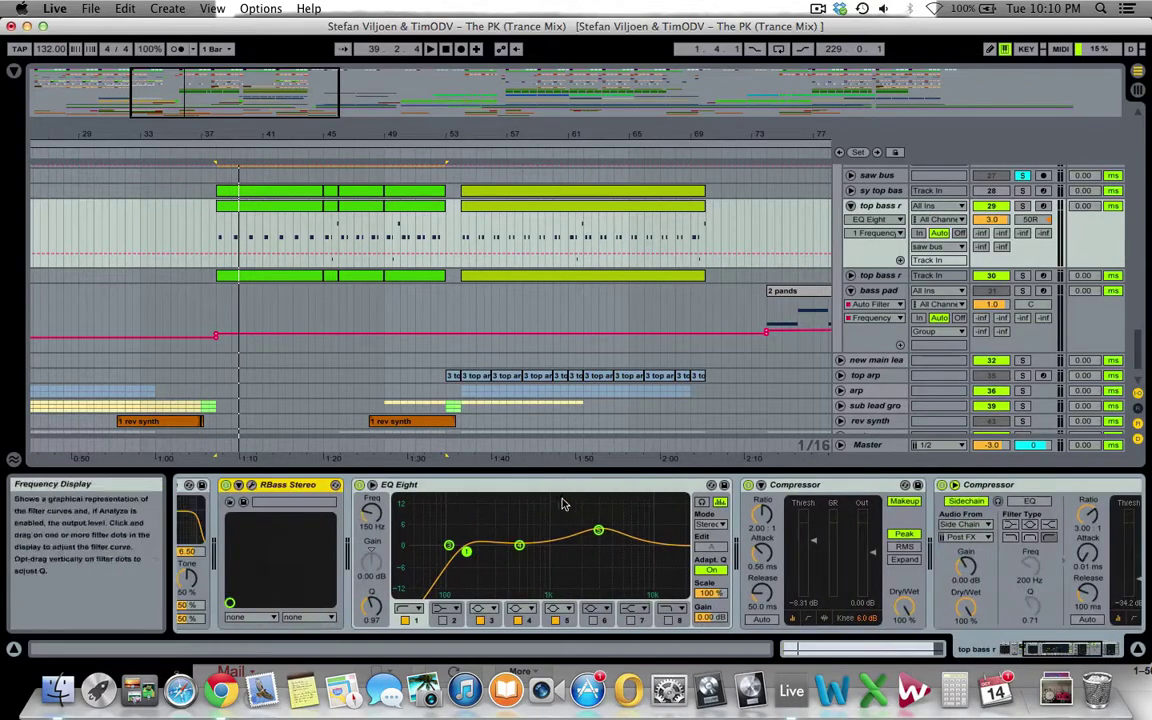
click(545, 486)
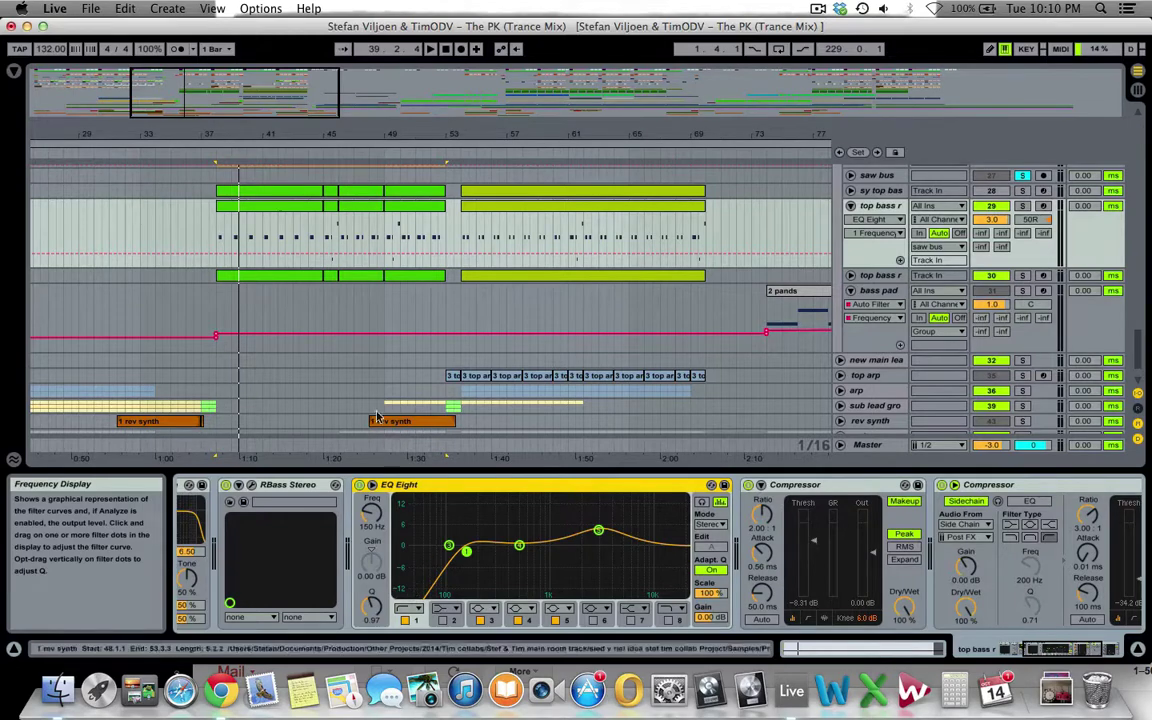
scroll(317, 267, up, 3)
click(317, 210)
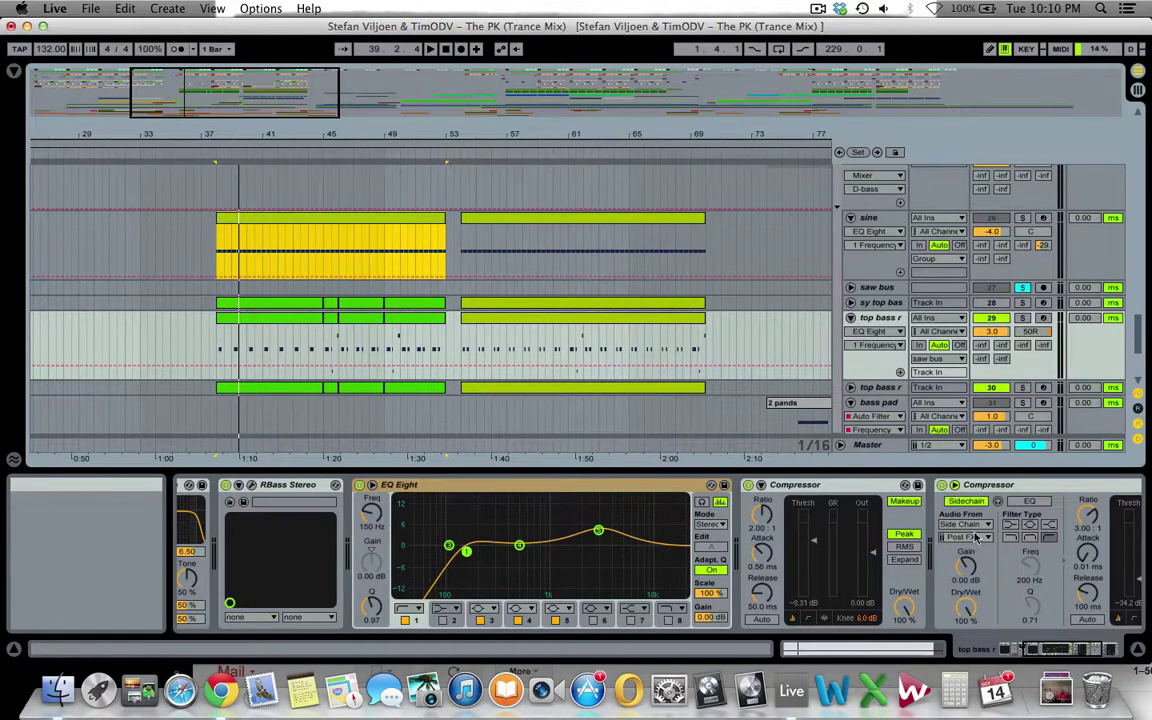
click(849, 485)
click(990, 487)
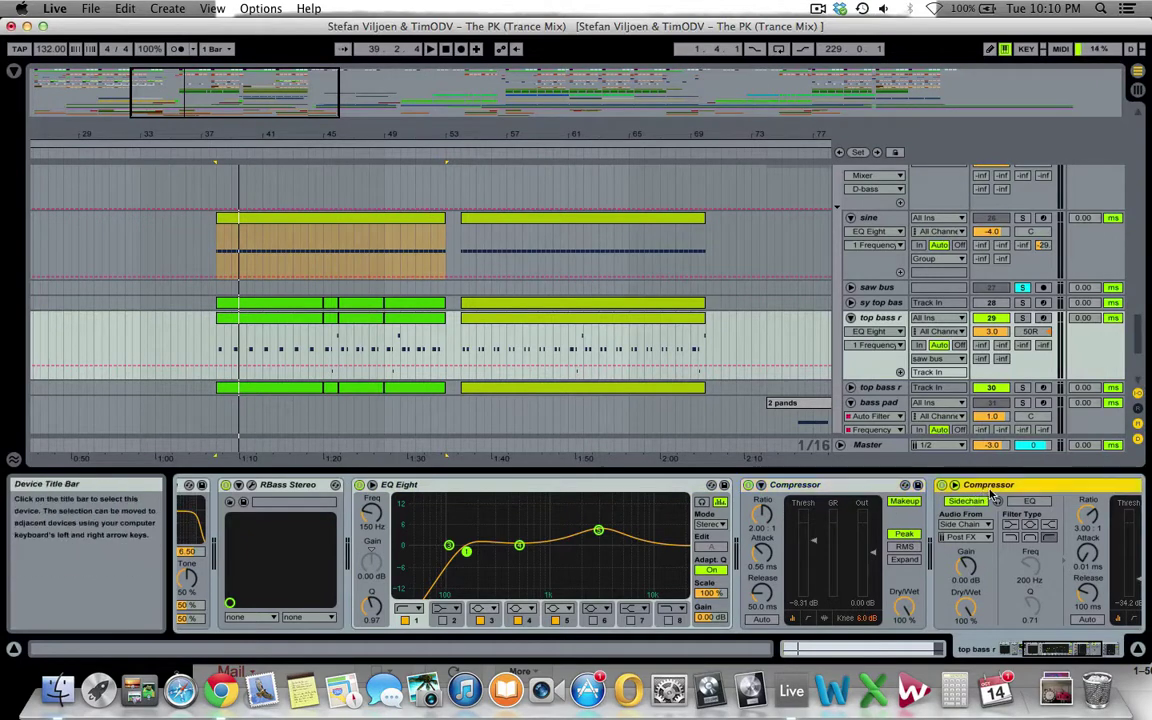
- Select the second top bass r track to show its devices and unfold it in the arrangement
scroll(887, 335, down, 1)
click(887, 335)
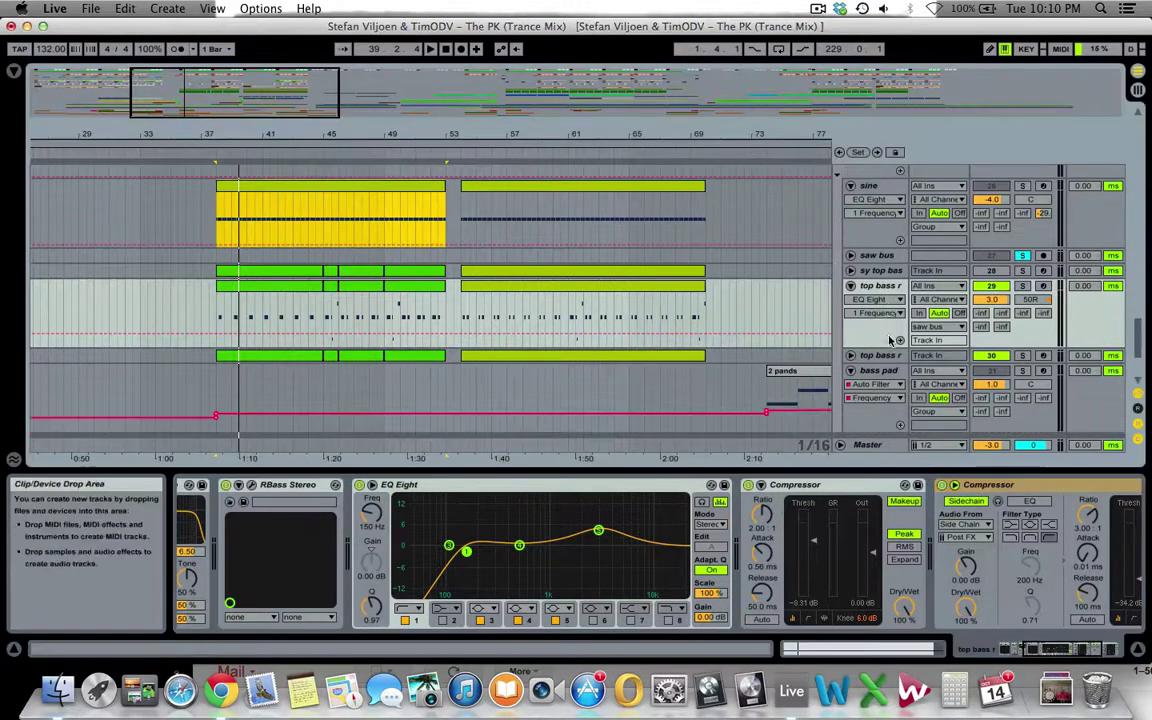
click(878, 356)
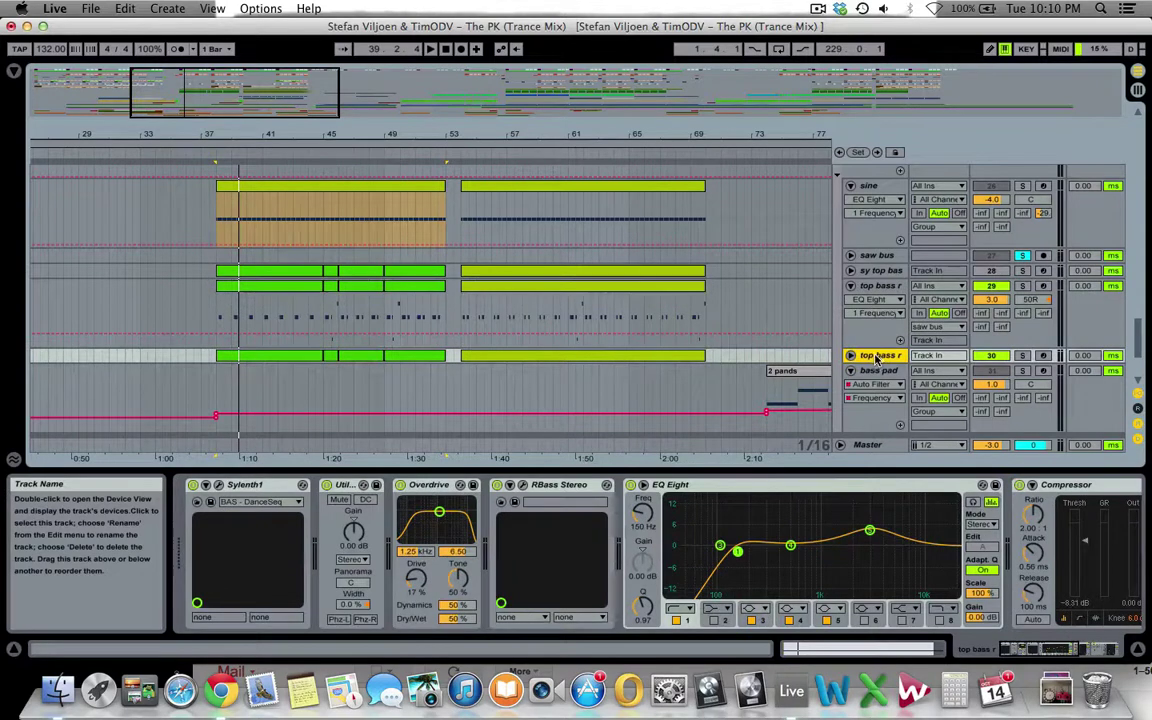
click(850, 355)
- Solo the second top bass r track during playback, add the first top bass r track to the solo, and stop after listening briefly
click(1022, 356)
key(space)
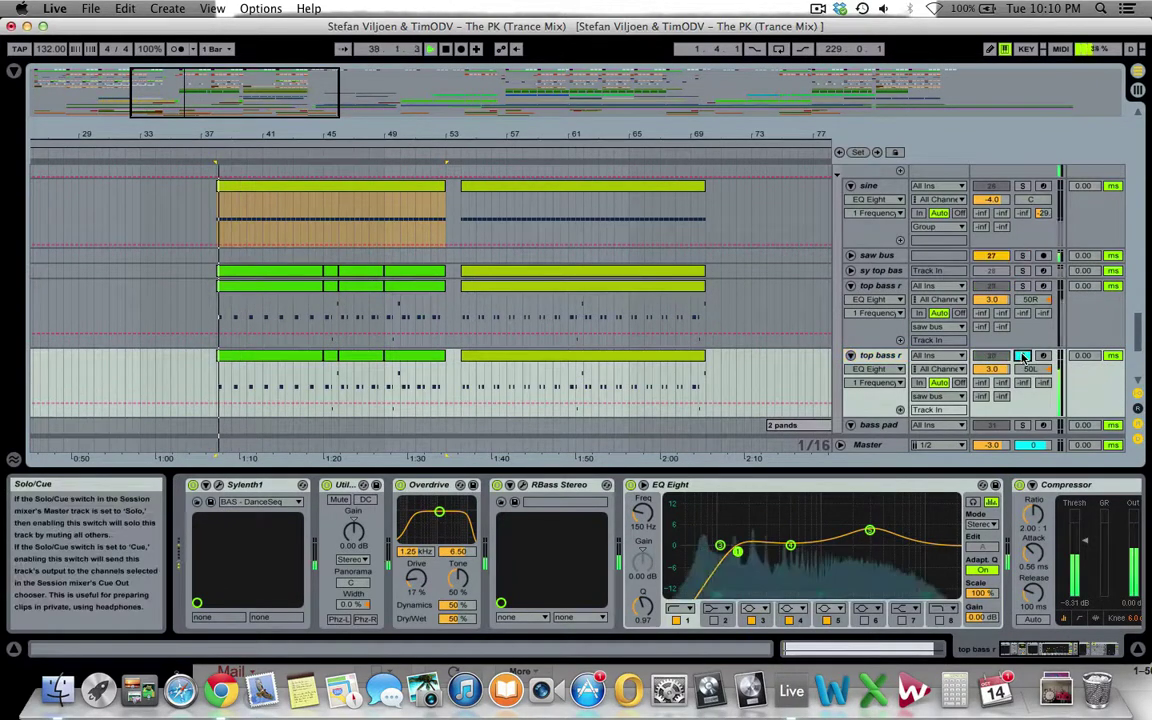
super+click(1022, 286)
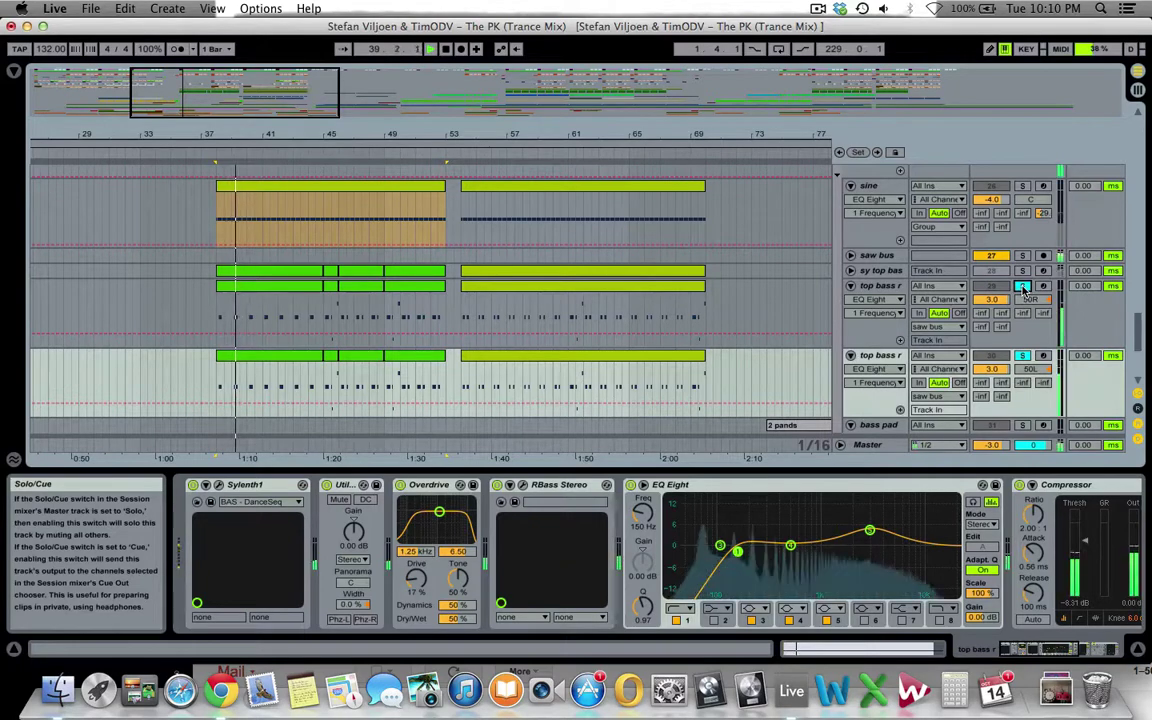
key(space)
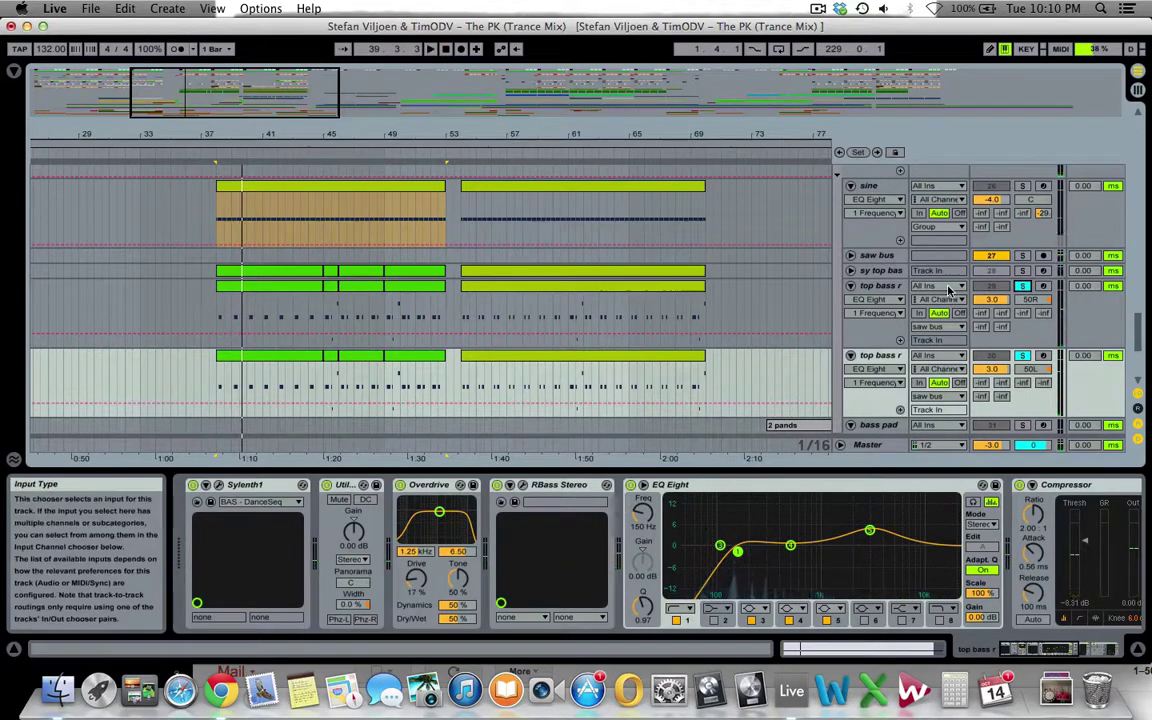
- Select the saw bus track to show its device chain
click(877, 255)
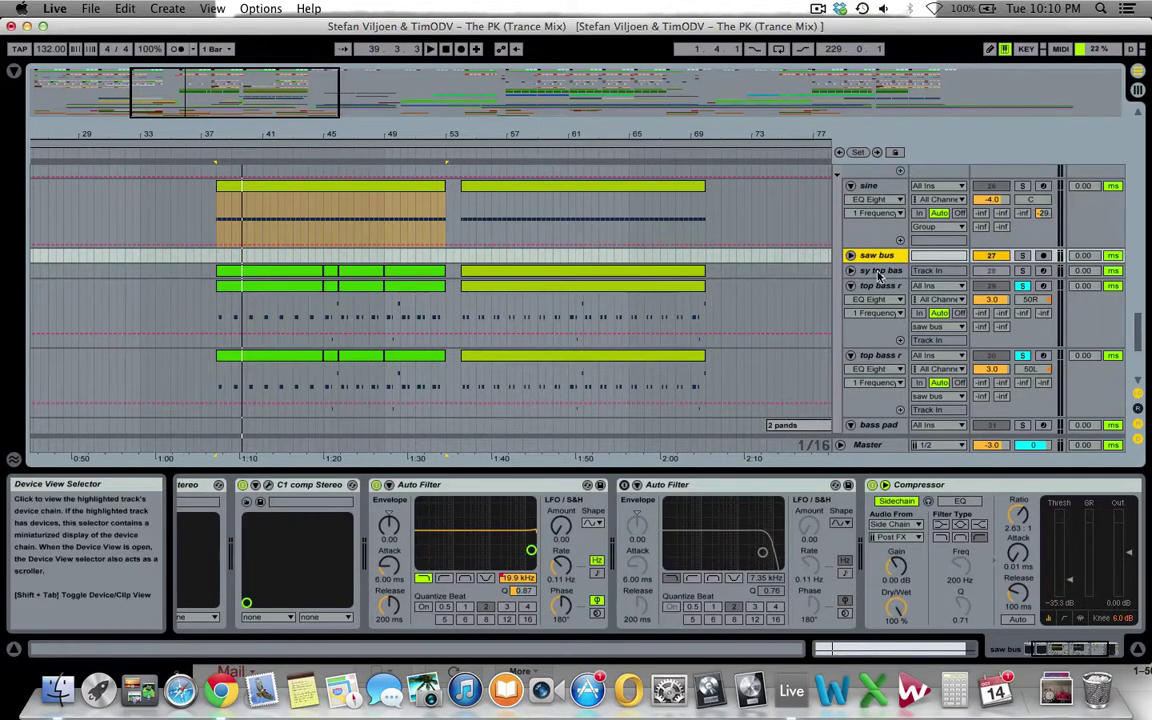
- Inspect the saw bus effects, opening and closing the REQ 6 and C1 comp plug-in windows and viewing the chain through to the sidechain Compressor
drag(1098, 651, 1041, 651)
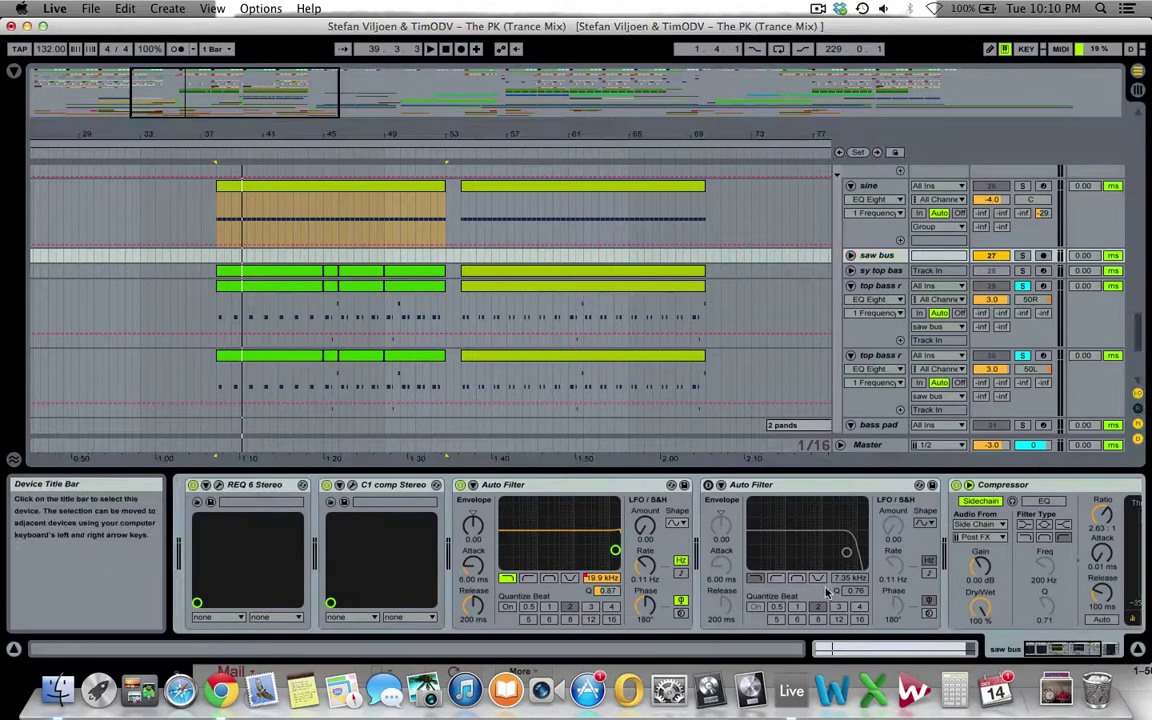
click(218, 485)
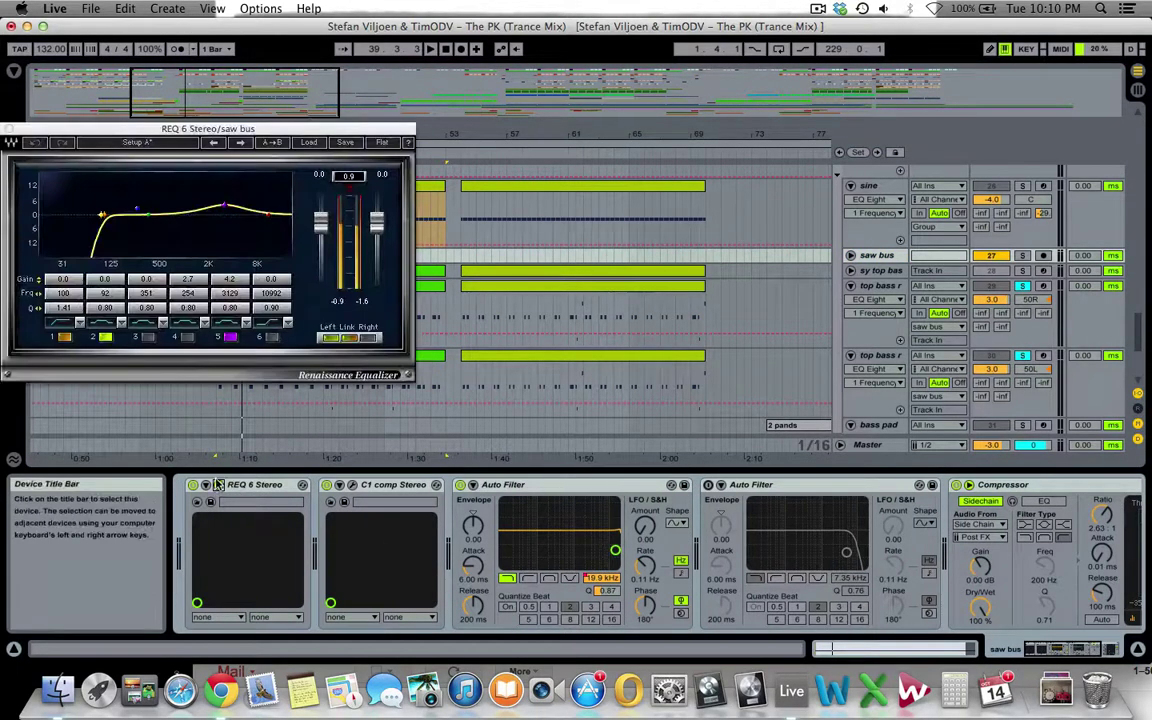
click(352, 485)
drag(237, 207, 698, 129)
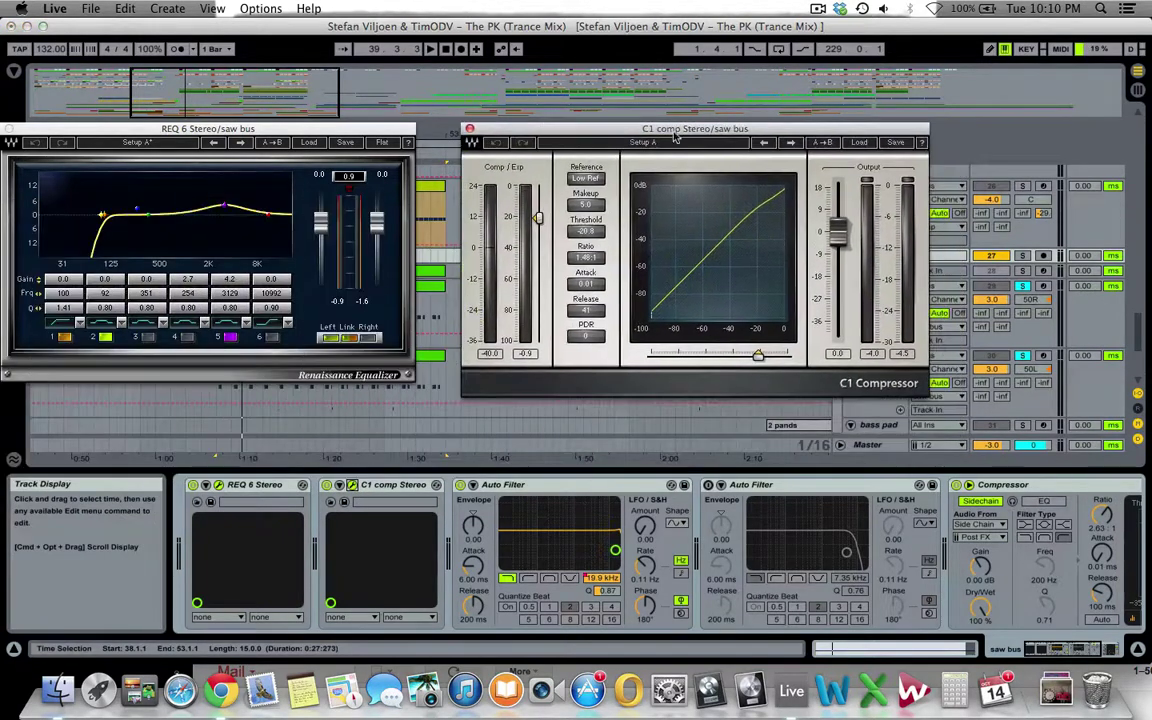
click(469, 131)
click(9, 130)
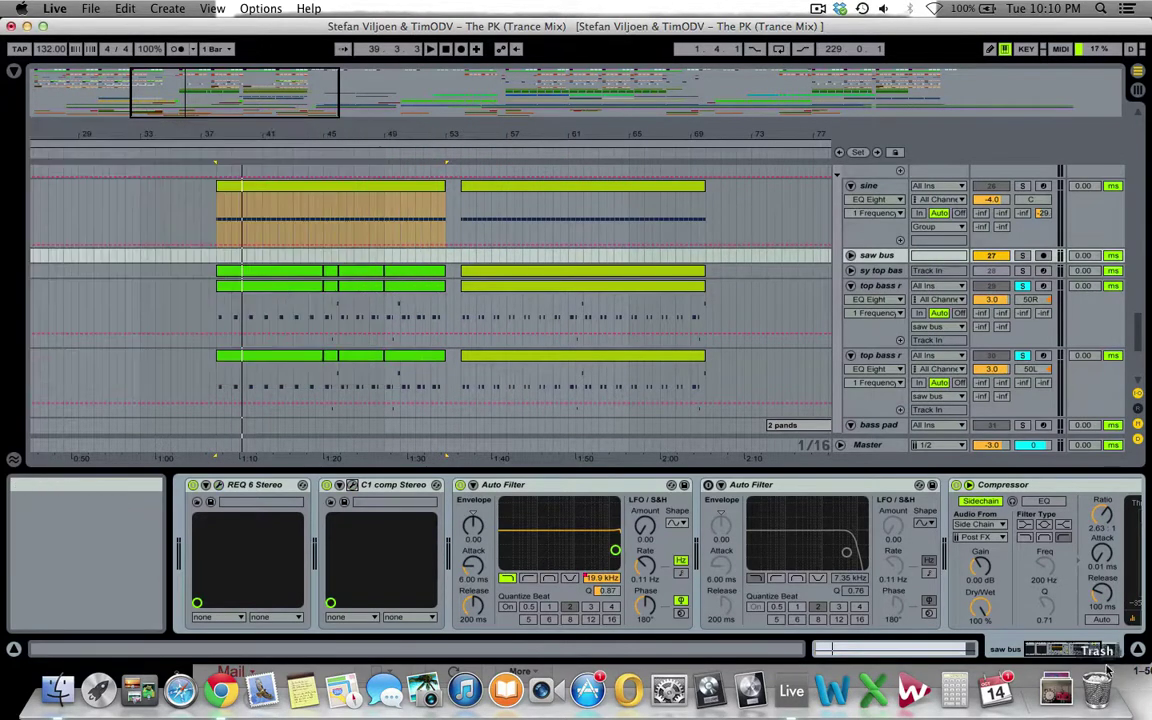
click(1062, 652)
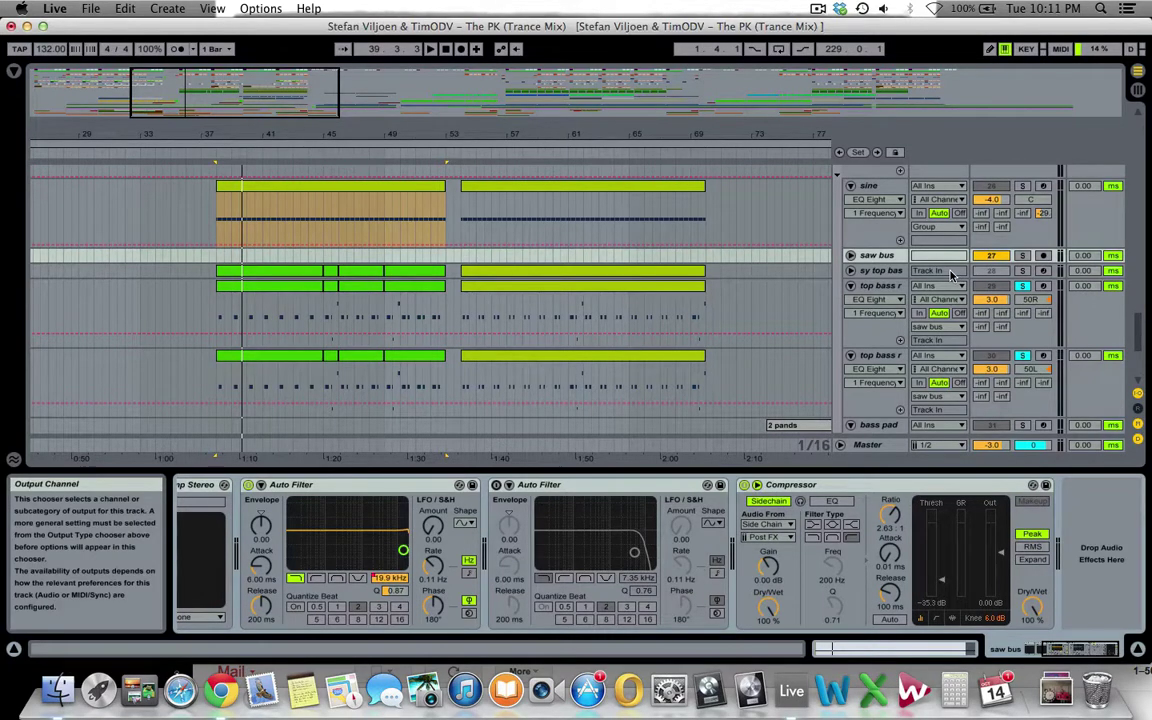
- Select the first 2 pands clip on the bass pad track and bring the earlier part of that track's device chain into view
click(895, 286)
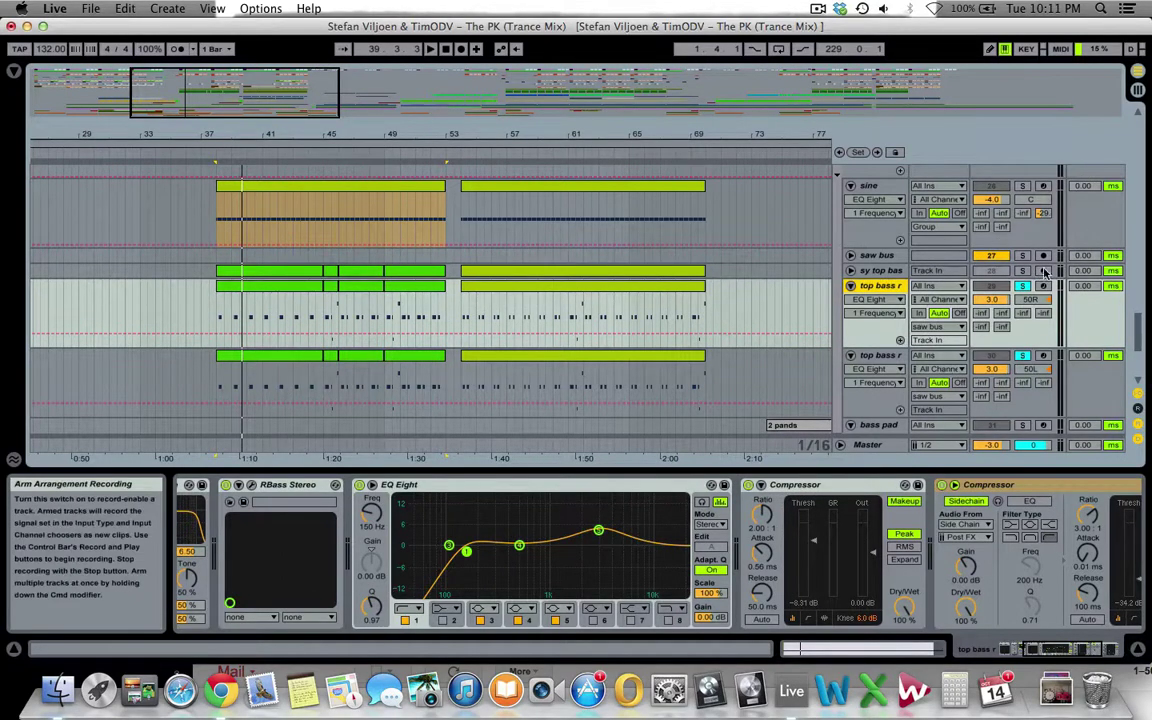
scroll(272, 230, down, 2)
drag(223, 77, 326, 104)
scroll(390, 363, down, 2)
click(400, 331)
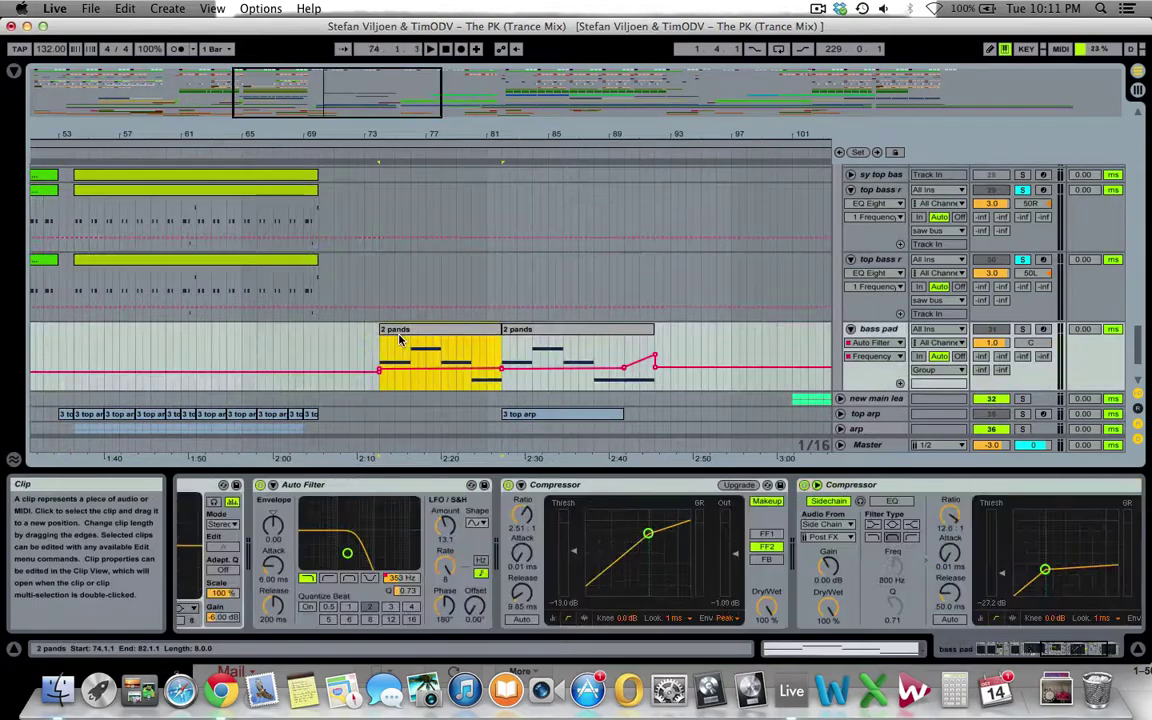
key(space)
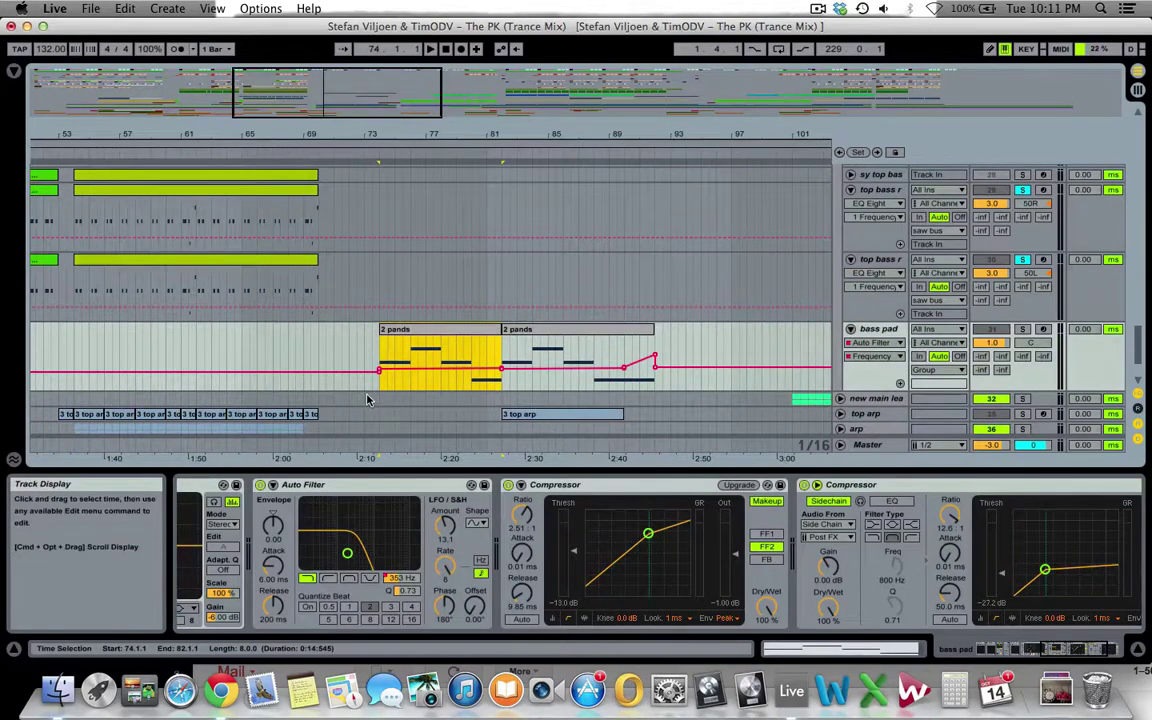
click(880, 329)
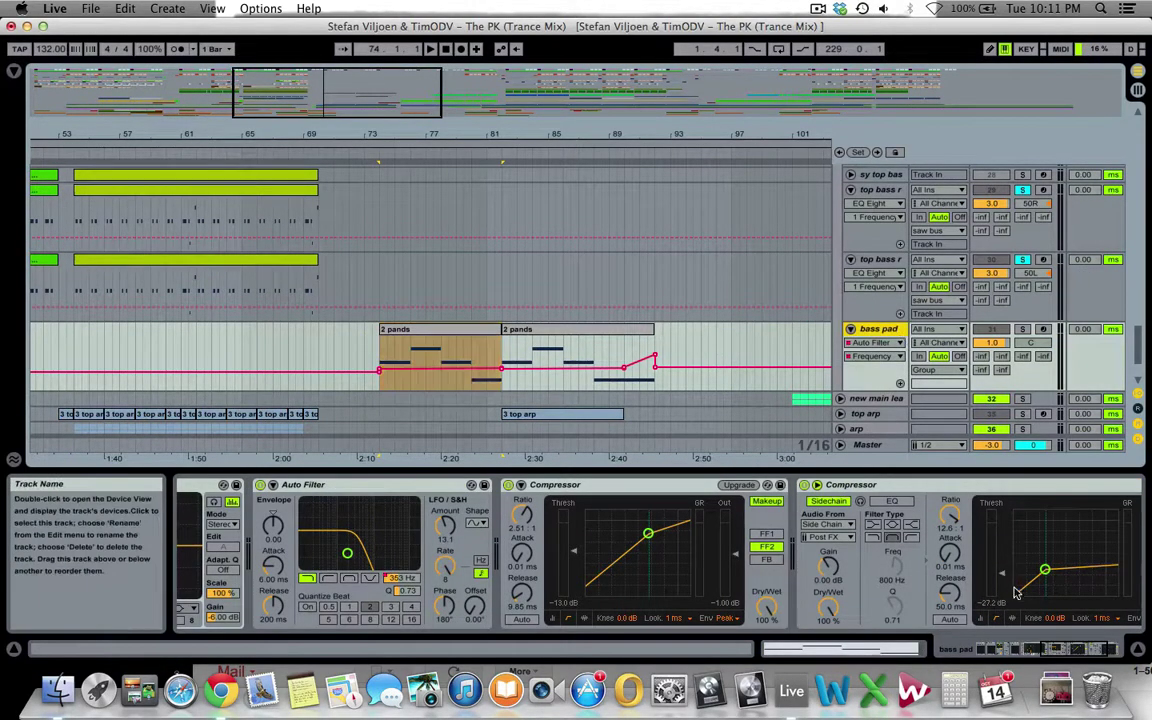
drag(1062, 660, 1036, 653)
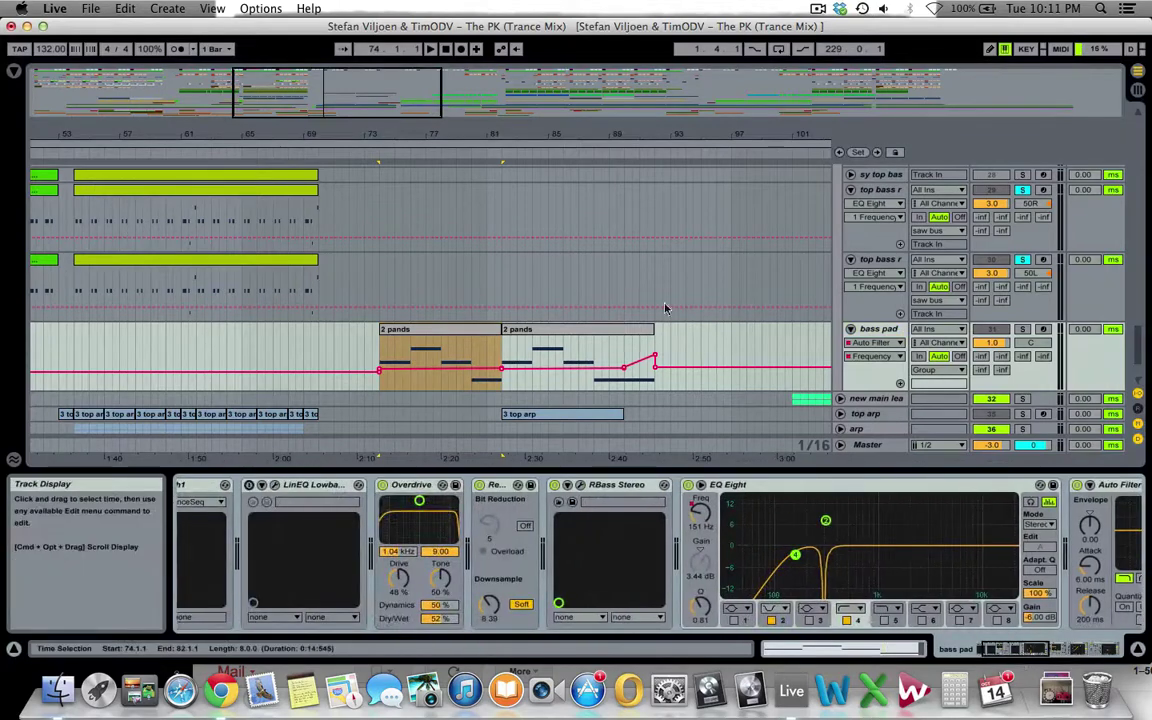
- Open the bass pad's first 2 pands clip, examine its MIDI notes and return to the arrangement
click(866, 259)
click(872, 342)
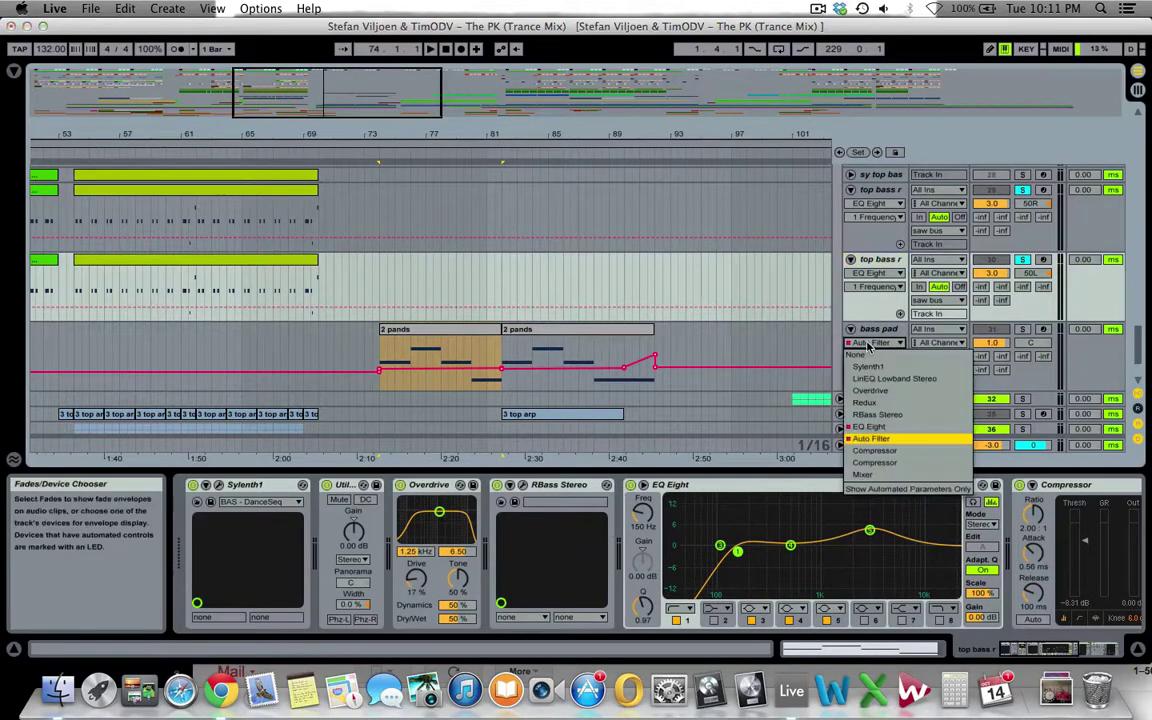
click(875, 329)
double_click(454, 330)
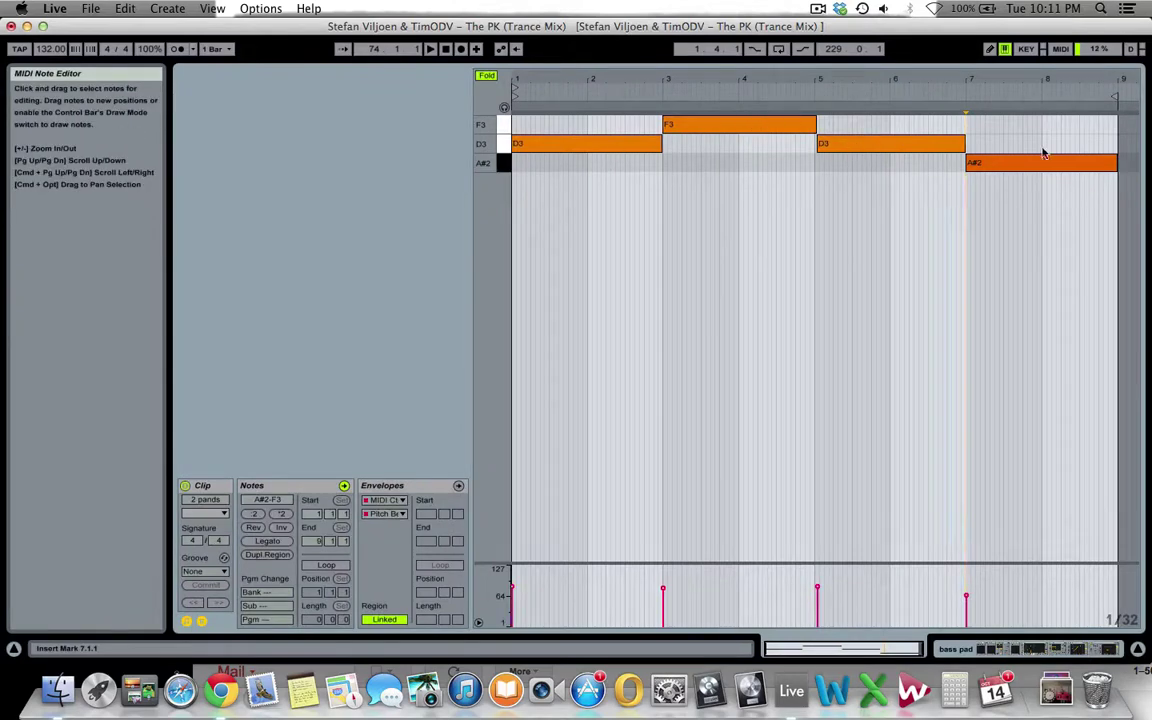
drag(1070, 140, 581, 165)
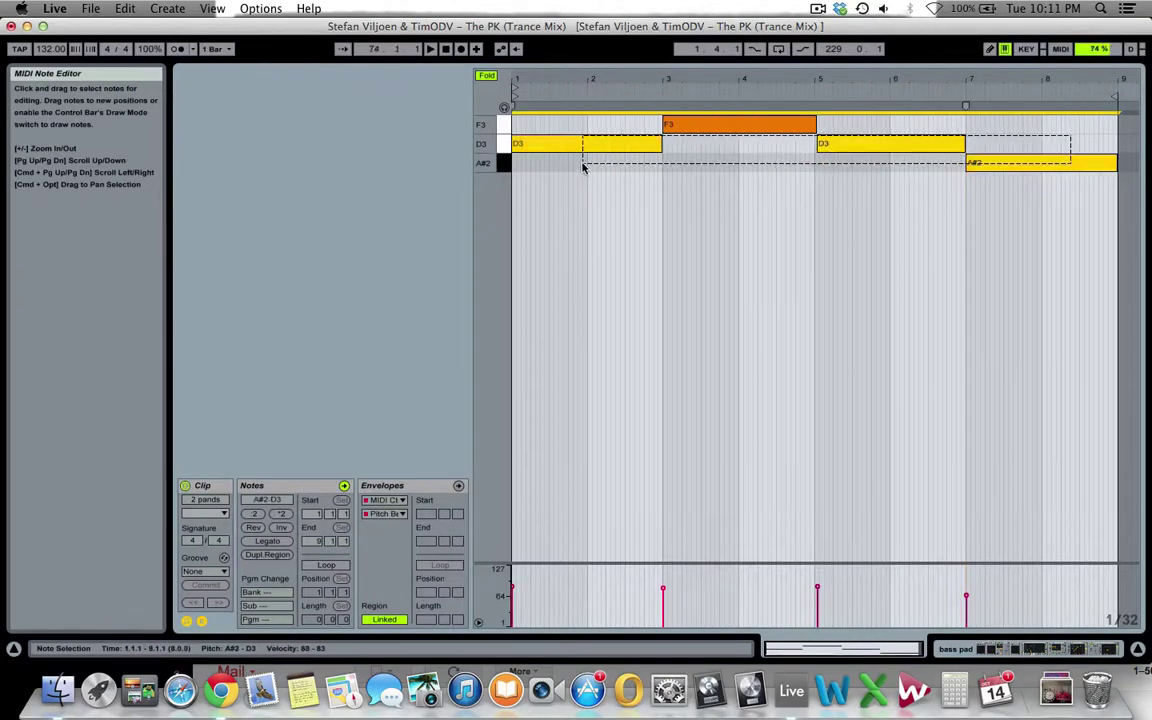
click(566, 186)
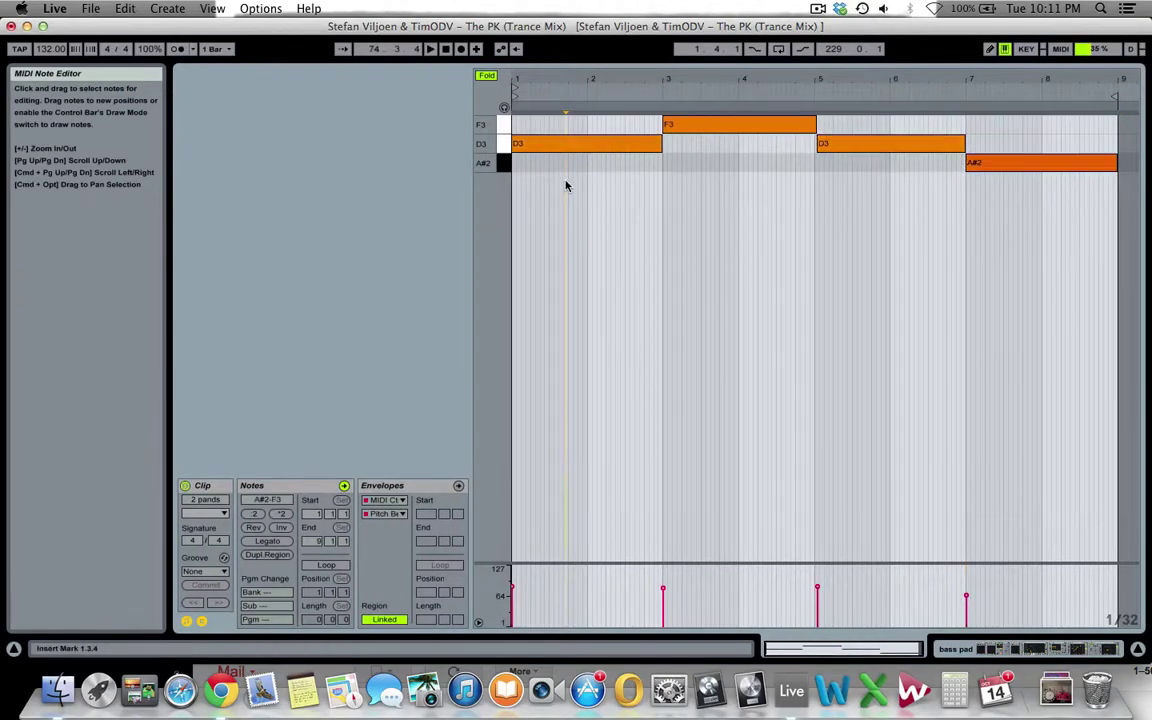
click(1090, 122)
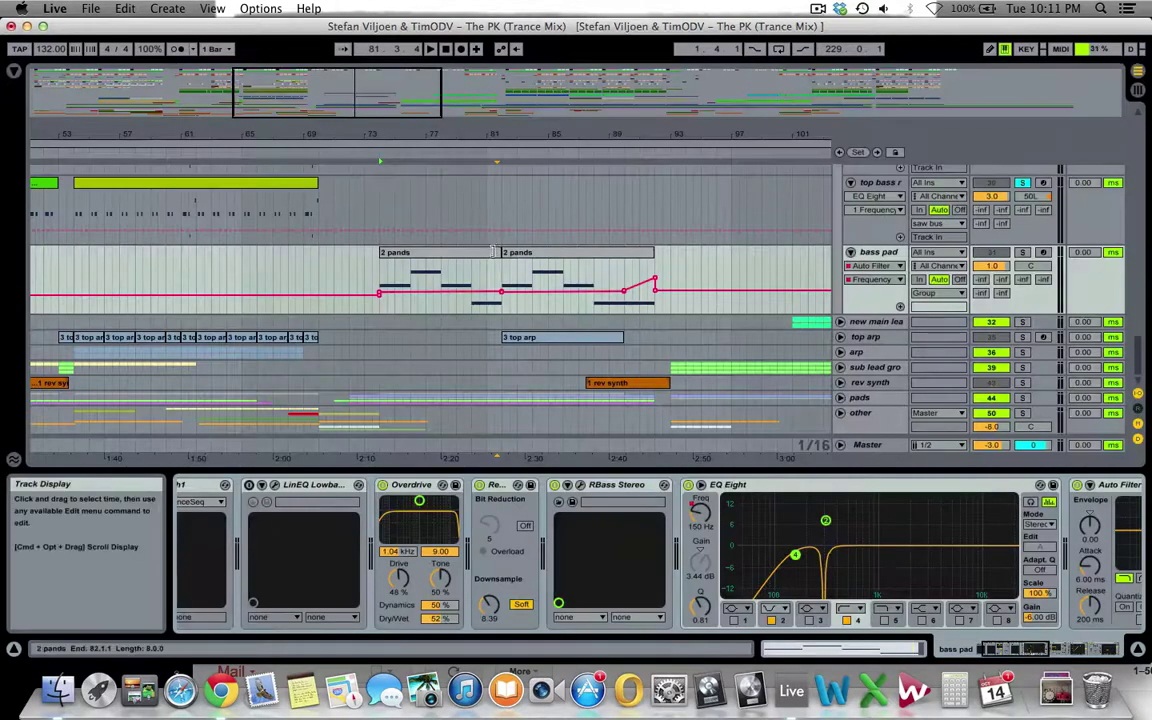
- Review the bass pad's devices from Sylenth1 to Auto Filter and display the EQ Eight band 4 frequency automation
click(493, 250)
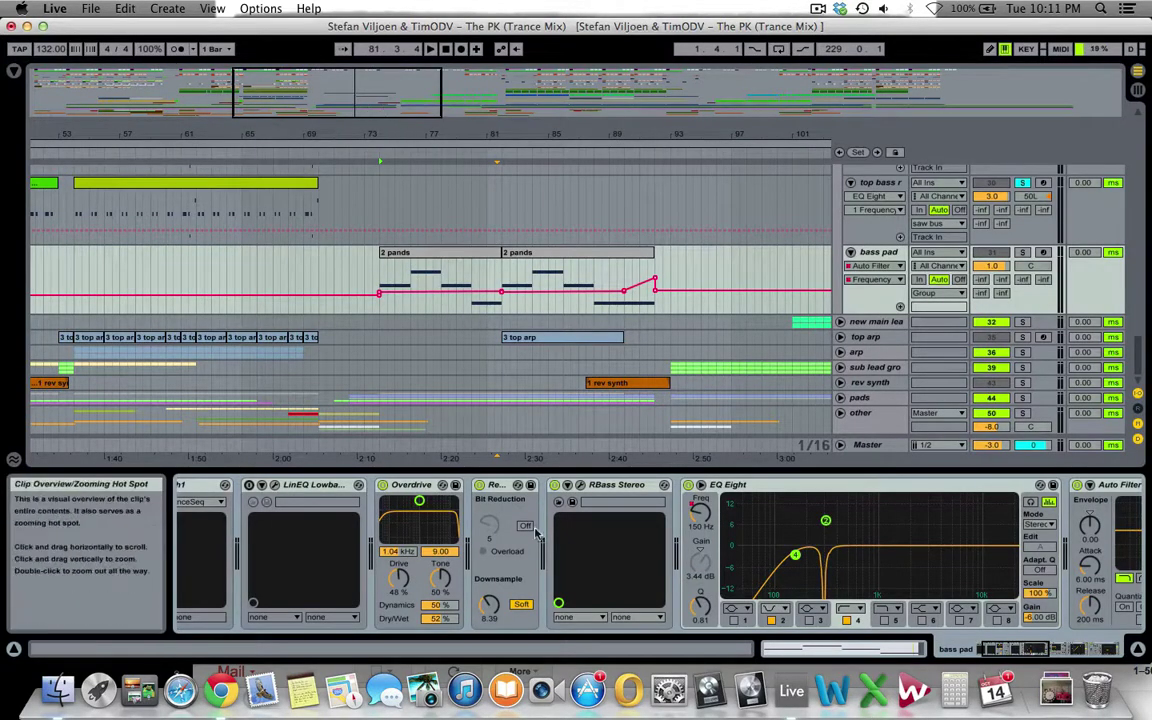
click(983, 651)
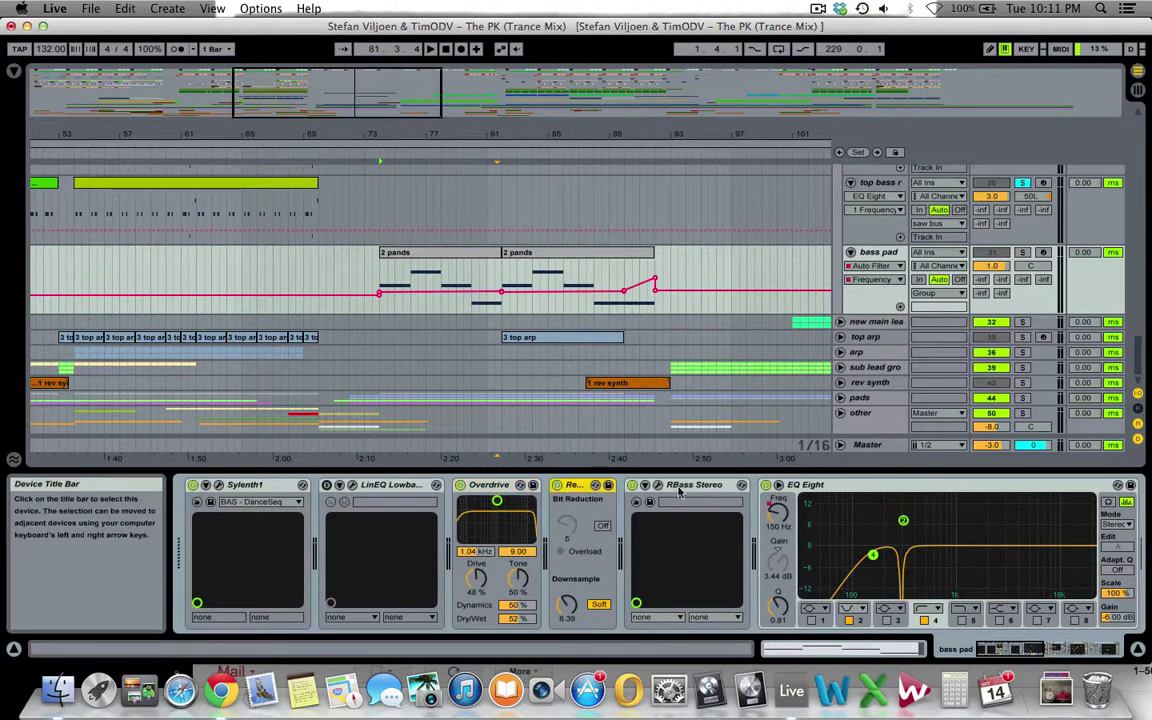
drag(260, 119, 324, 120)
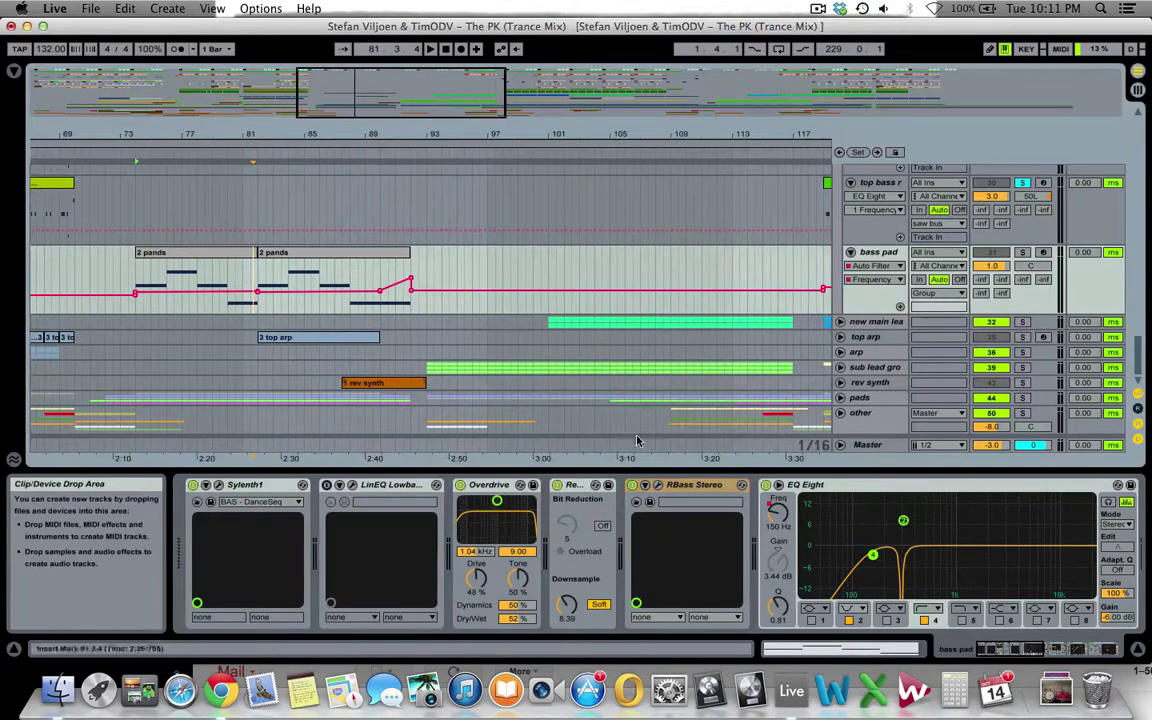
drag(1025, 650, 1043, 650)
click(616, 486)
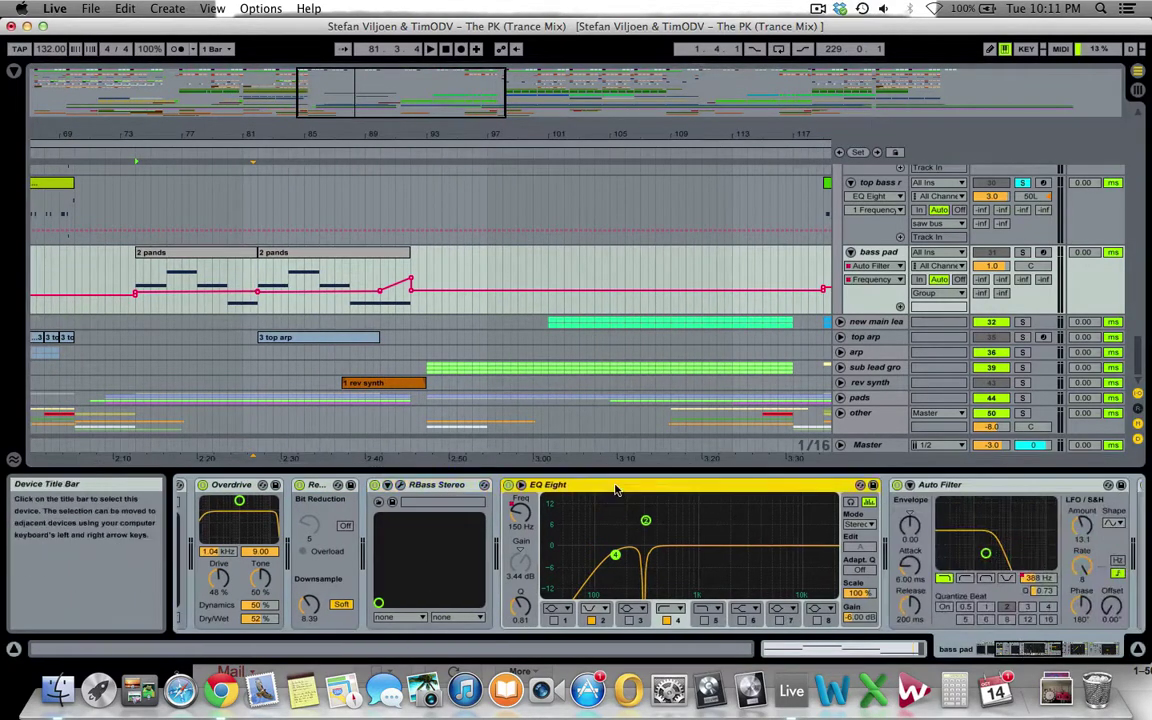
click(521, 530)
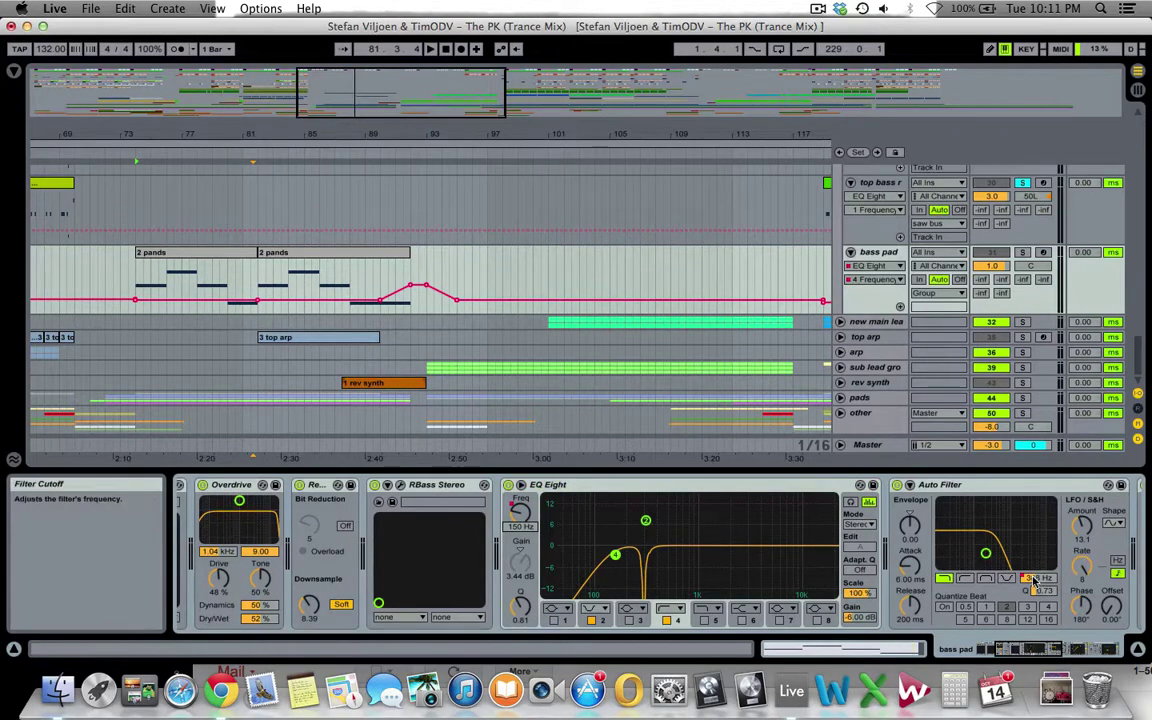
- Solo the bass pad, play its first 2 pands clip and compare the sound with the Auto Filter off and on
click(204, 253)
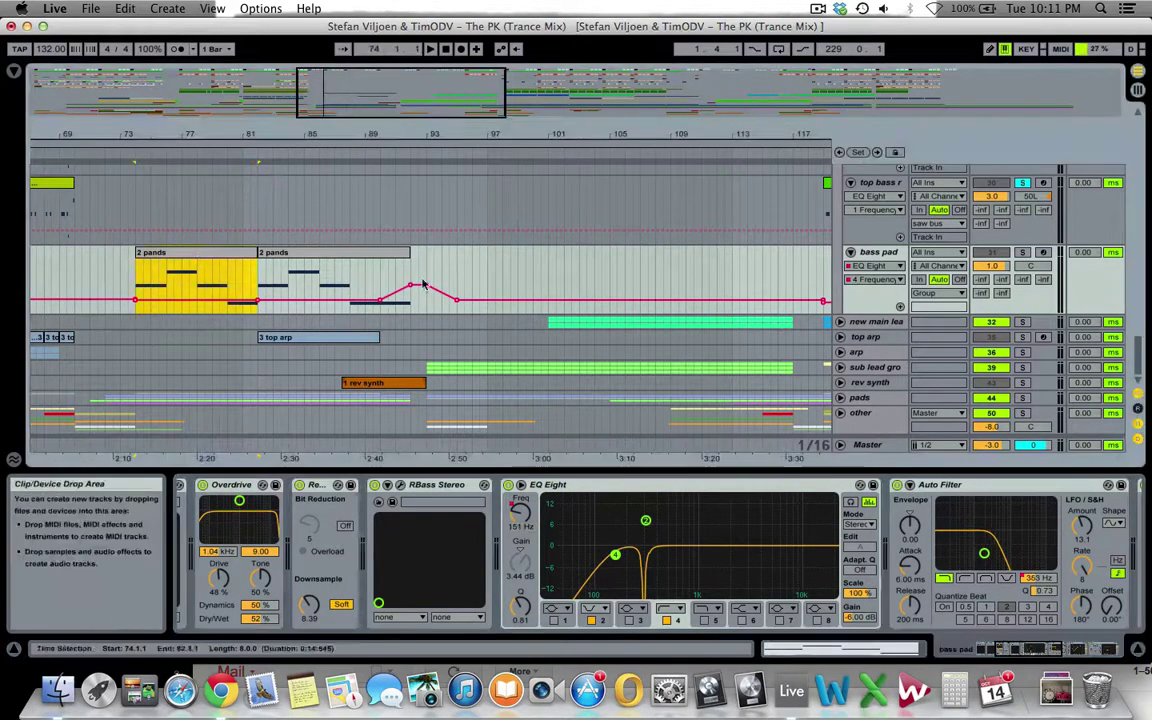
click(1022, 252)
key(space)
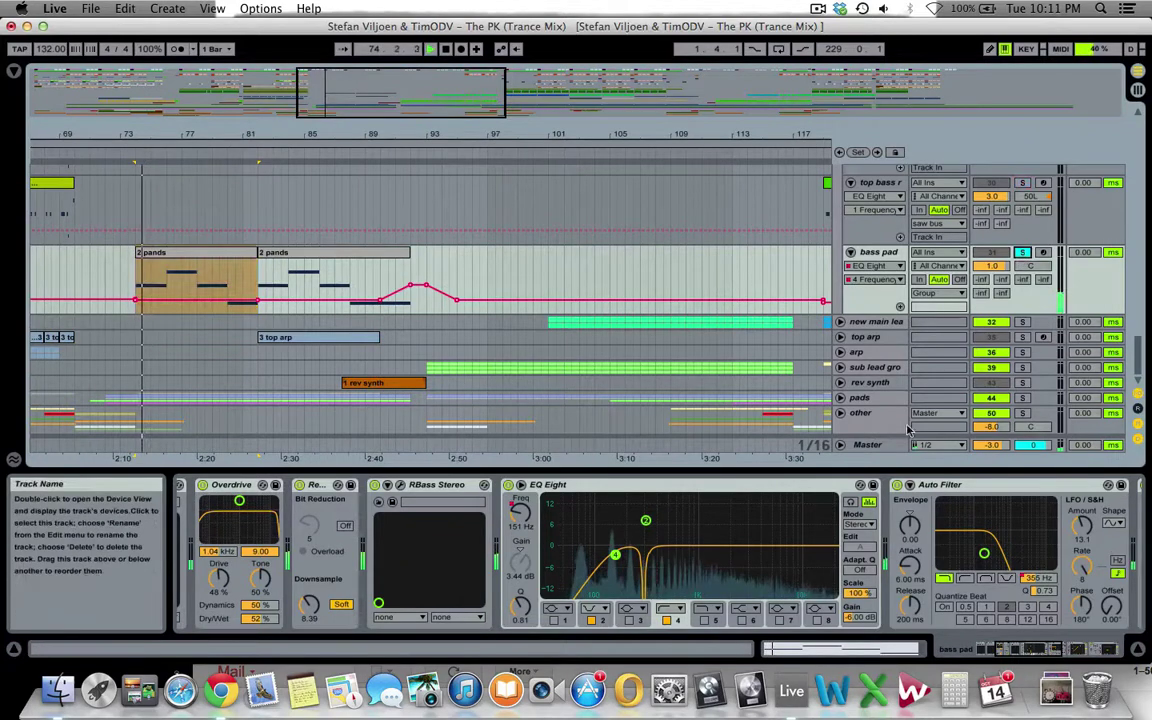
click(897, 485)
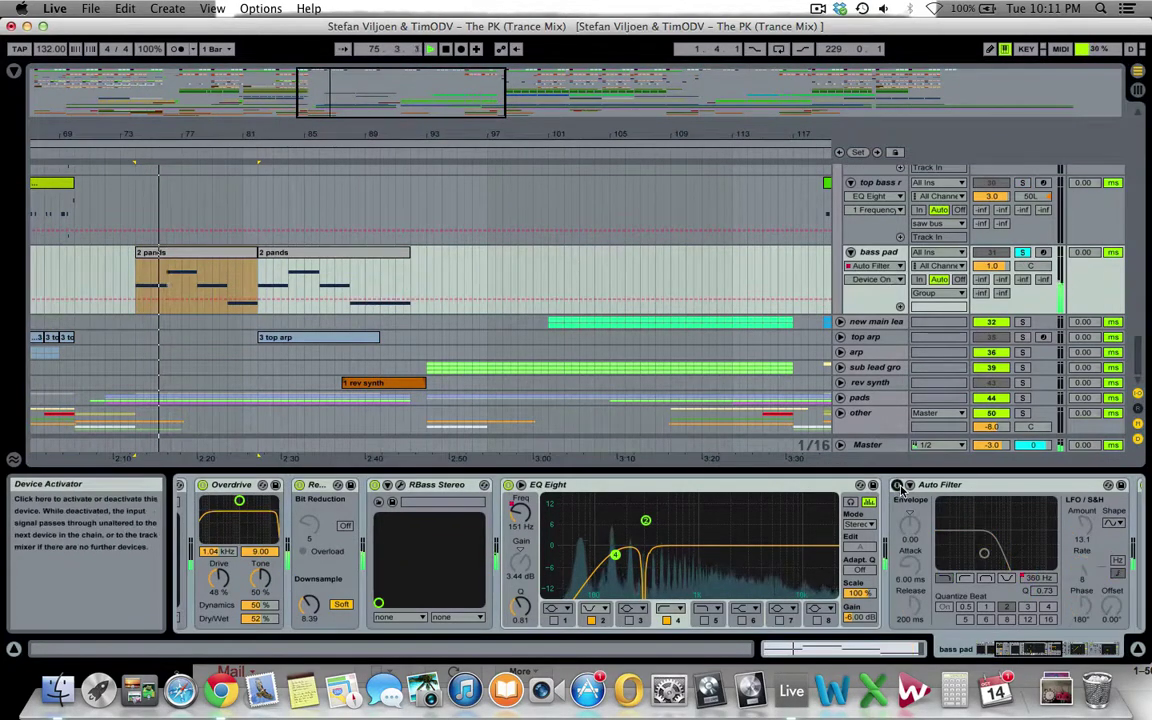
click(897, 485)
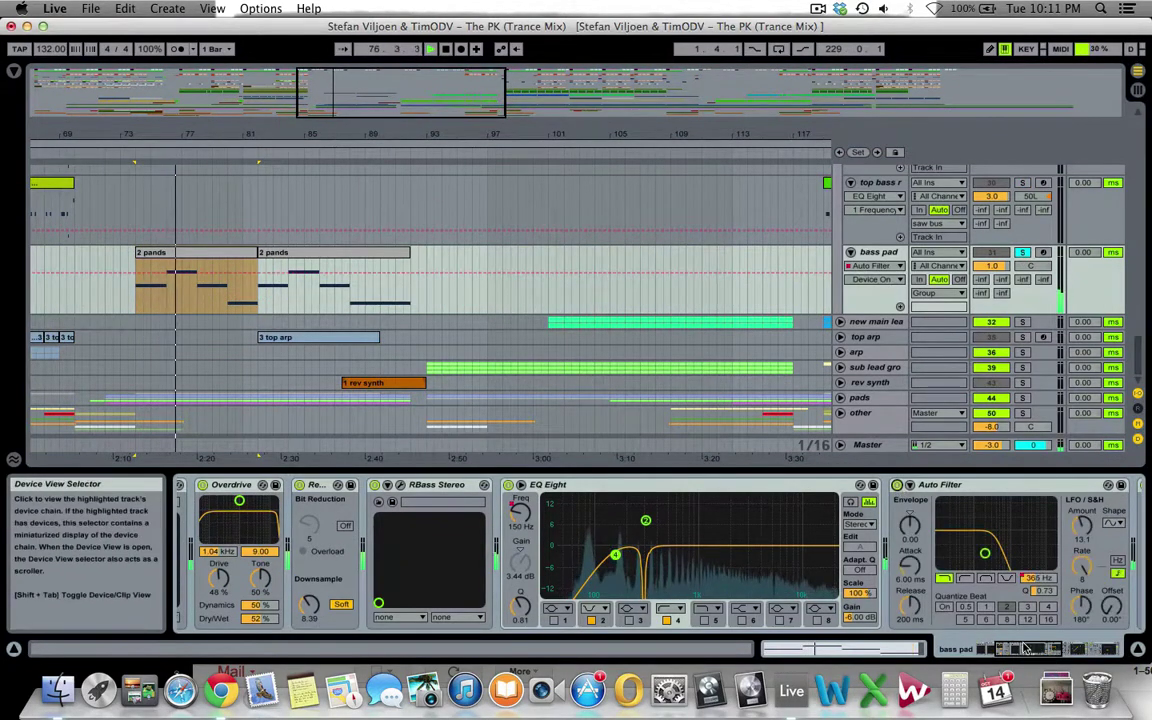
- Examine the two Compressors at the end of the bass pad chain, including the sidechained one, and stop playback
drag(1025, 648, 1060, 652)
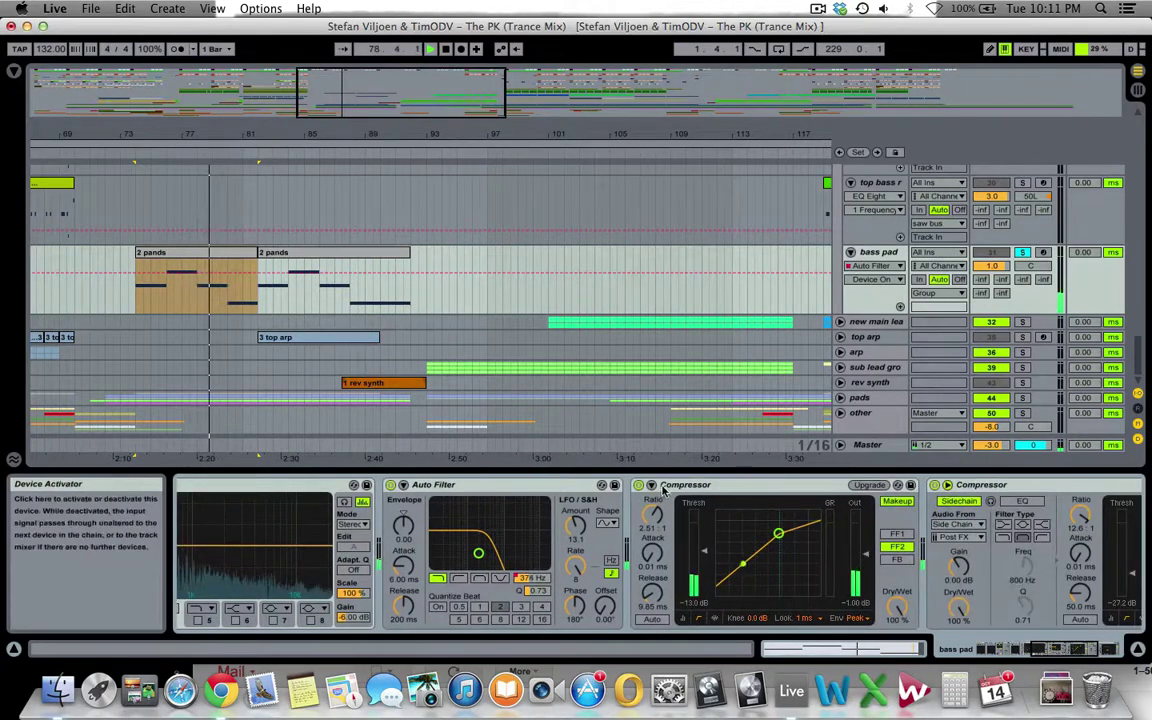
drag(1066, 650, 1090, 650)
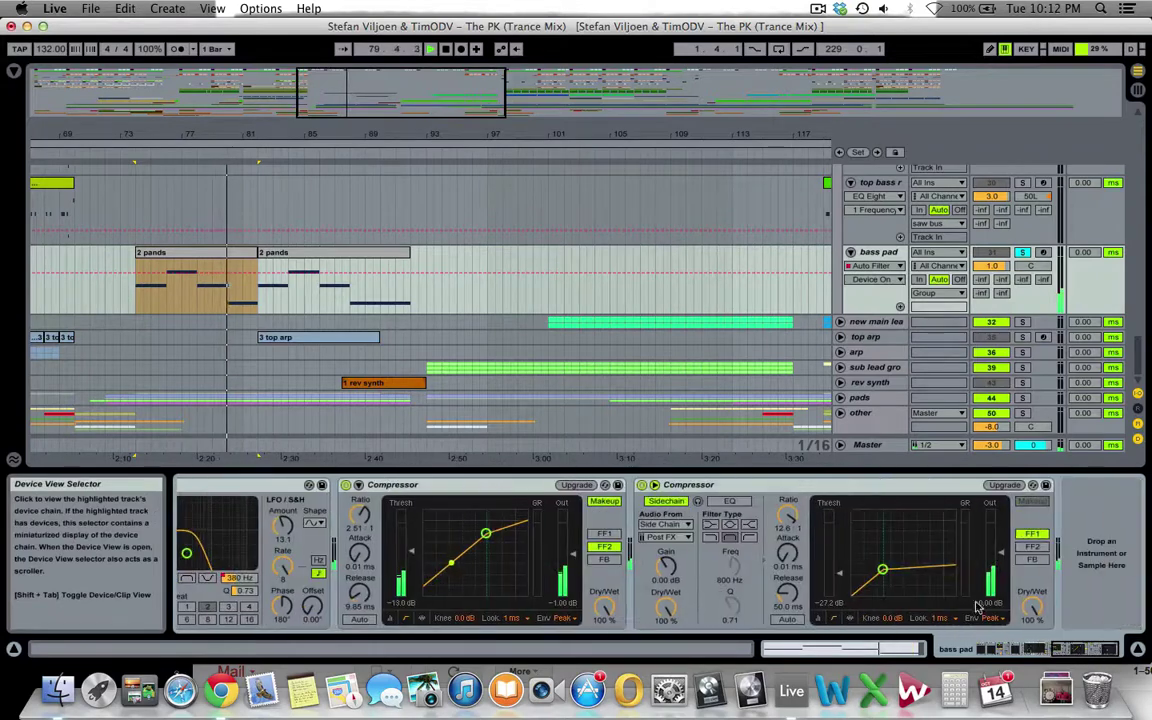
key(space)
click(764, 488)
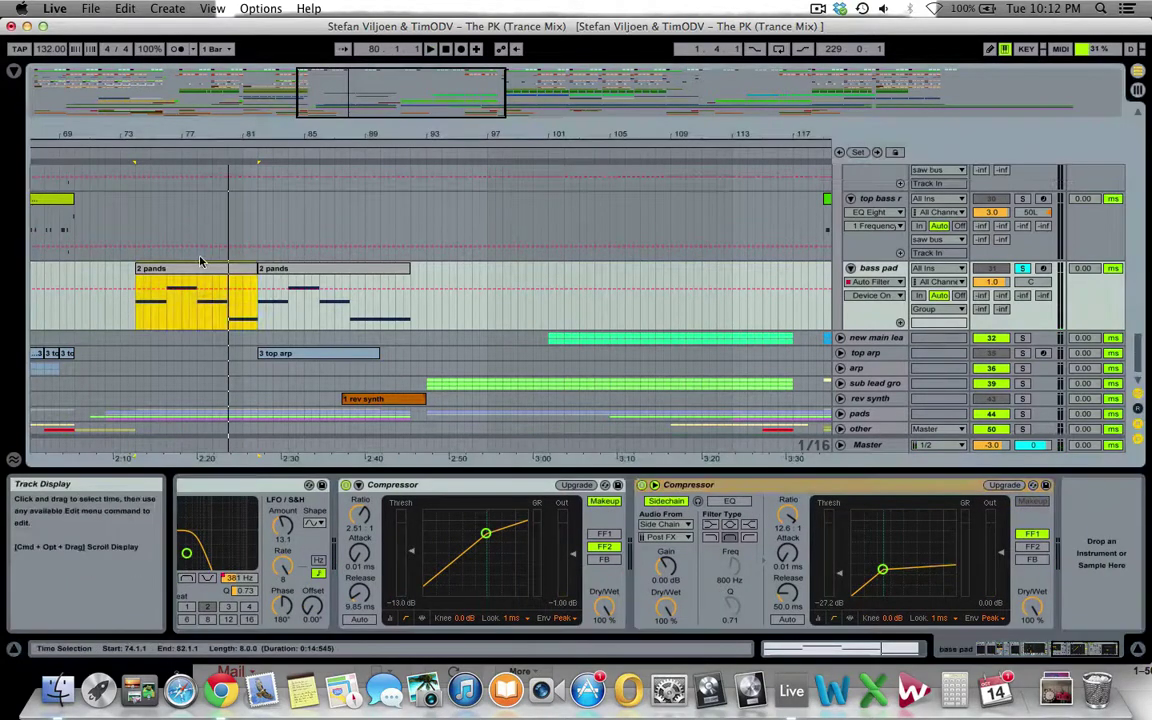
- Display the Side Chain track's devices by selecting around bar 75 on that track
scroll(203, 256, up, 15)
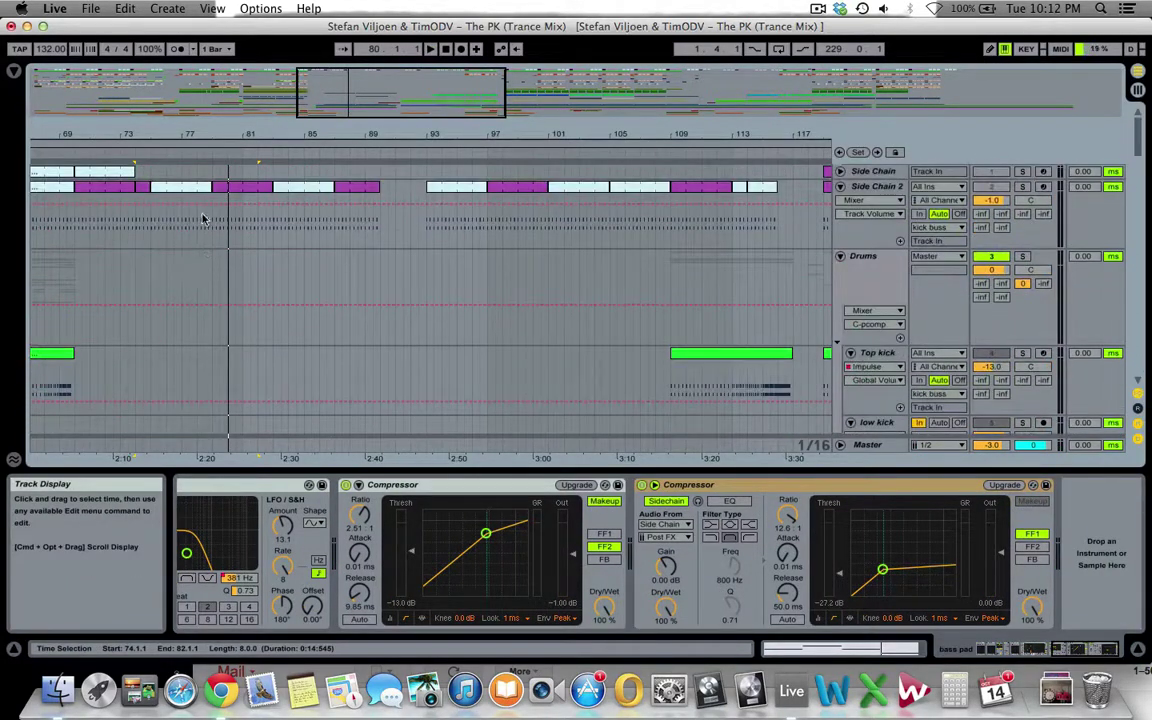
click(162, 174)
scroll(231, 226, down, 12)
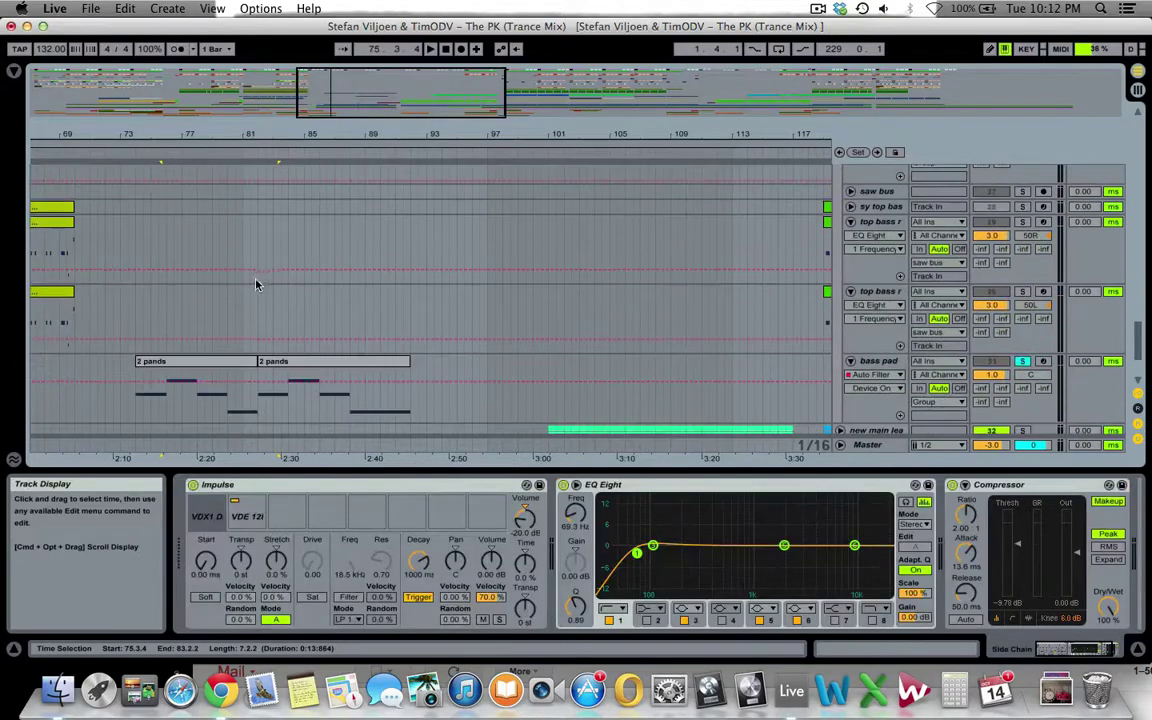
- Solo the Bass group together with the Drums group
drag(339, 107, 164, 104)
scroll(300, 227, up, 3)
scroll(300, 227, up, 3)
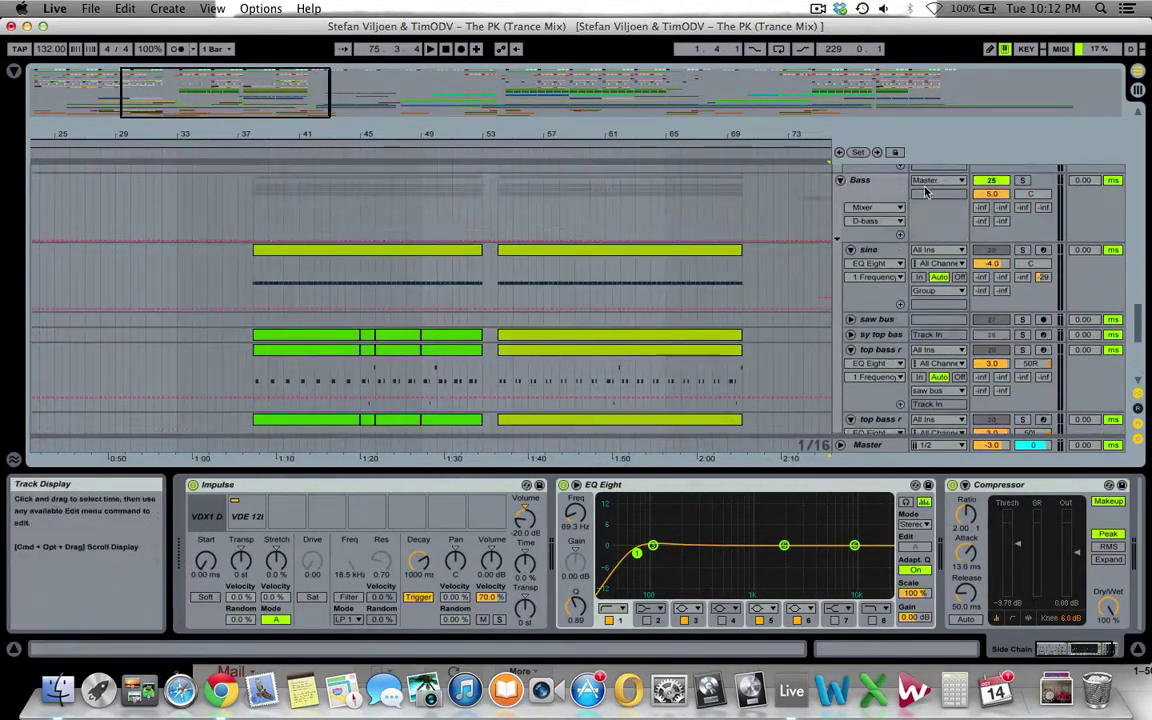
click(875, 190)
click(1024, 183)
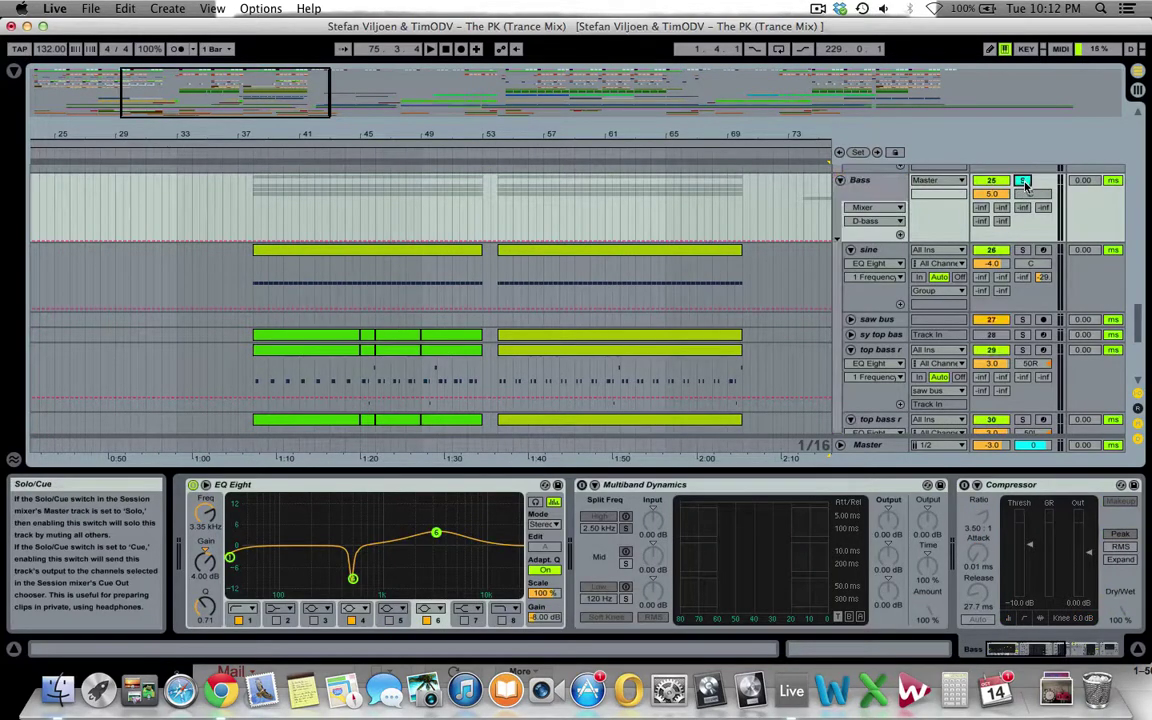
click(810, 227)
scroll(810, 227, up, 15)
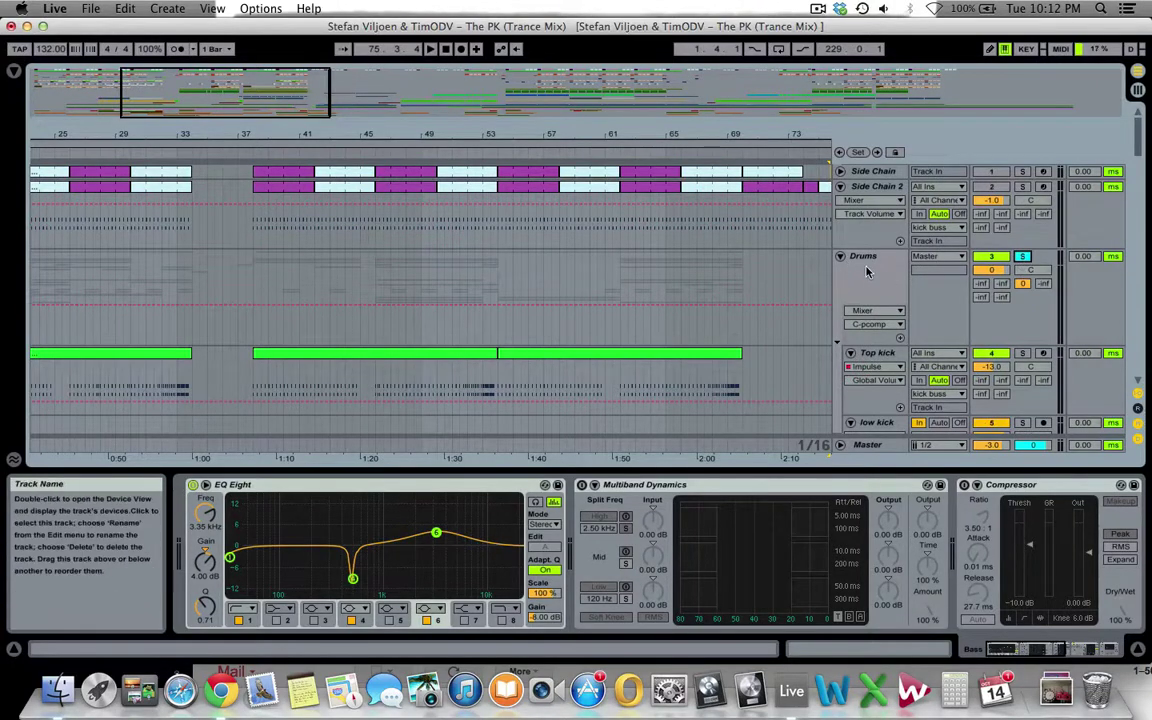
- Play the soloed drums and bass from about bar 37 to hear them together, and stop playback
click(239, 156)
scroll(288, 270, down, 15)
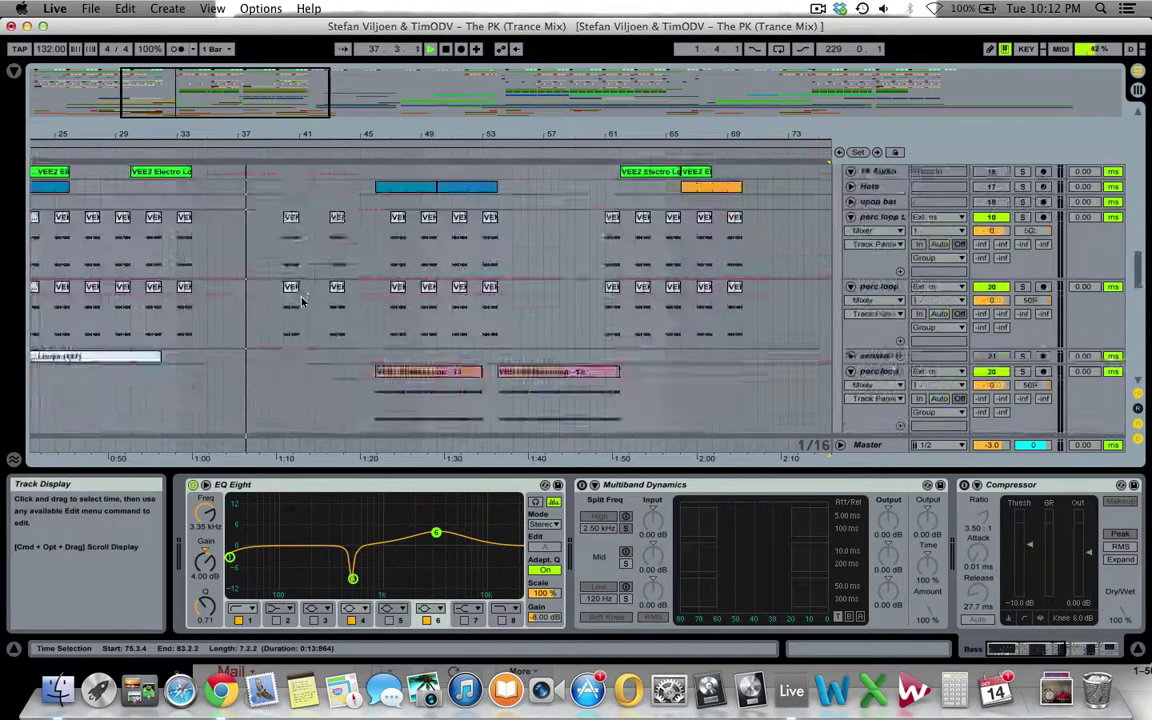
scroll(326, 314, up, 8)
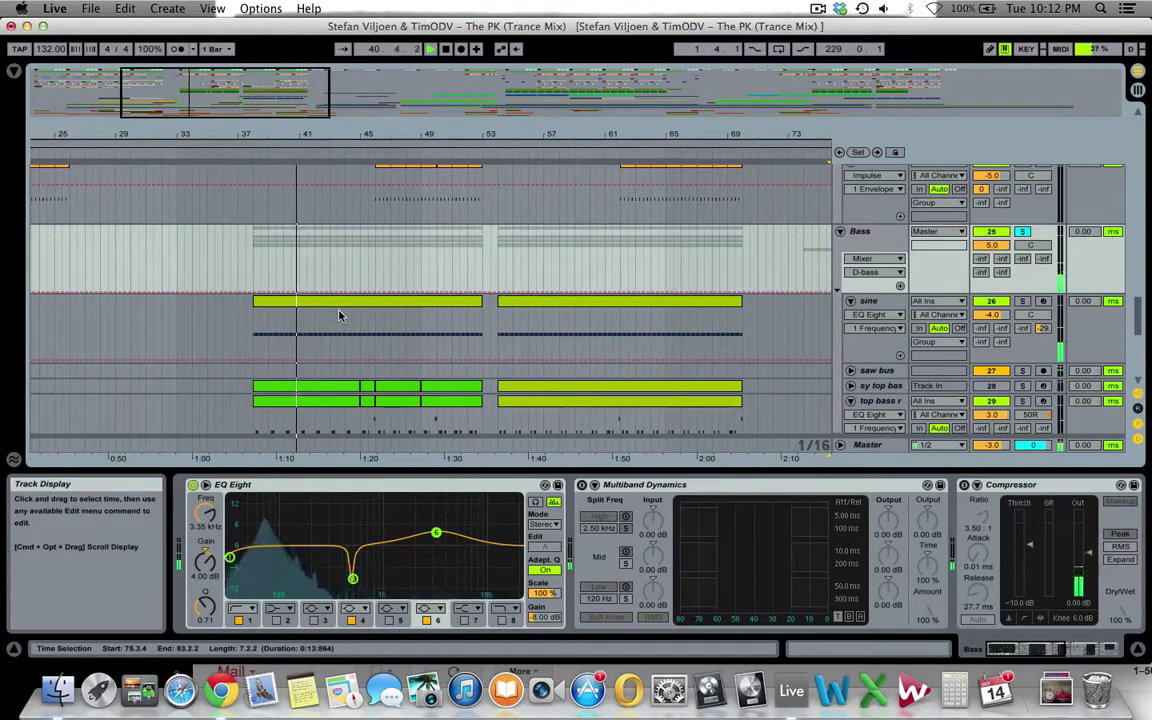
key(space)
scroll(380, 335, down, 3)
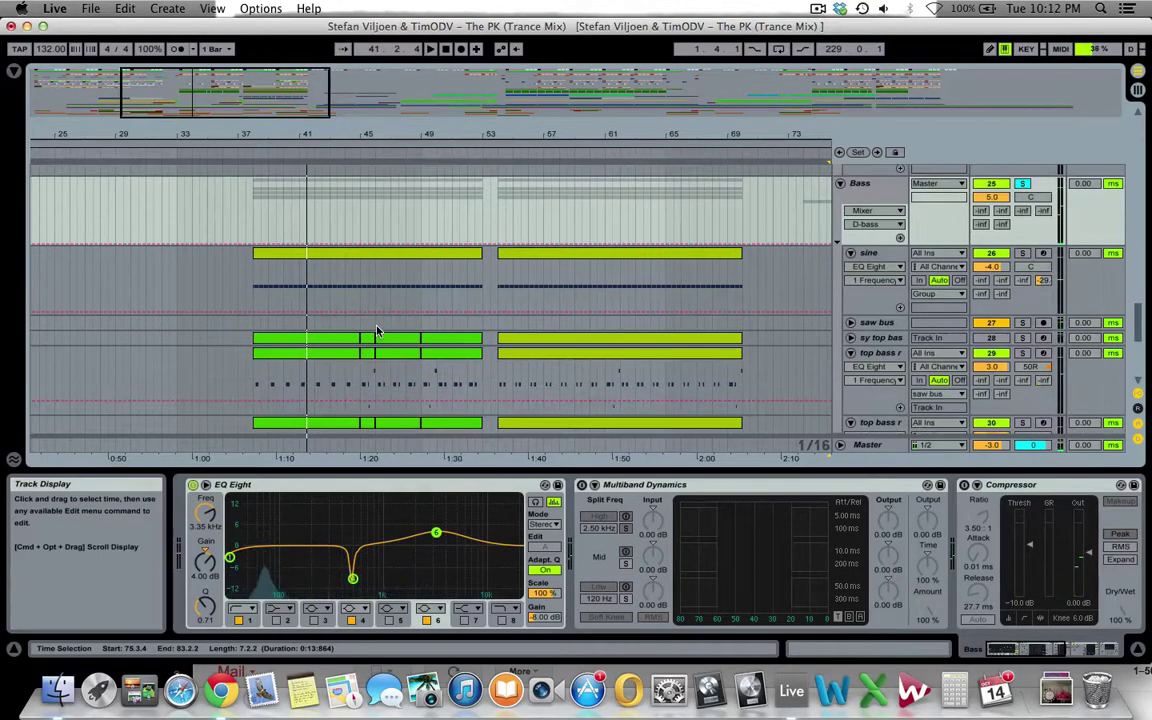
- Play the soloed bass and drums from the top bass clip at bar 45, and stop playback
click(366, 352)
key(space)
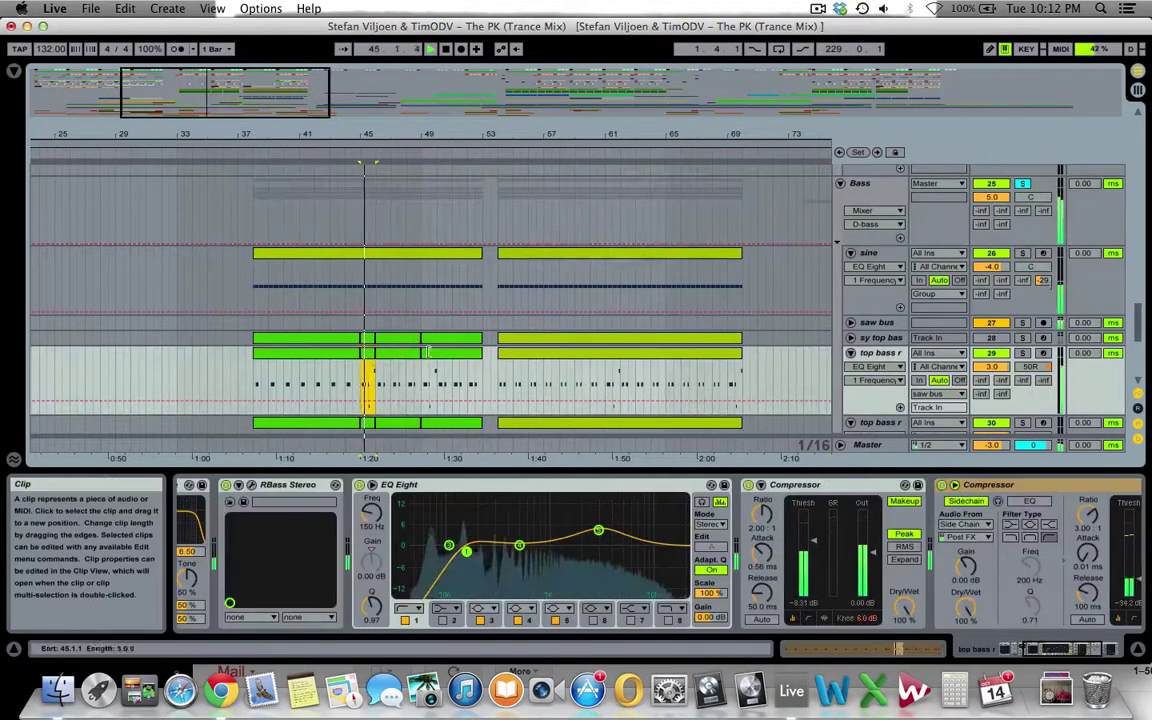
scroll(429, 357, down, 5)
scroll(437, 290, down, 1)
scroll(437, 290, up, 4)
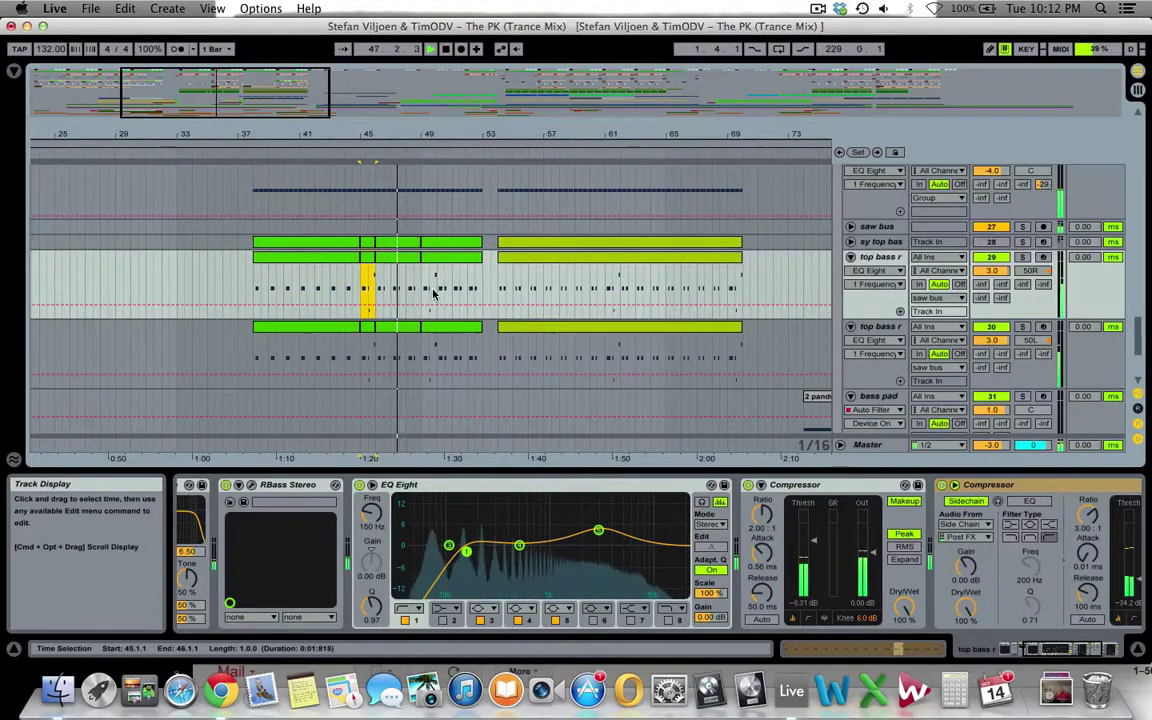
scroll(514, 285, up, 5)
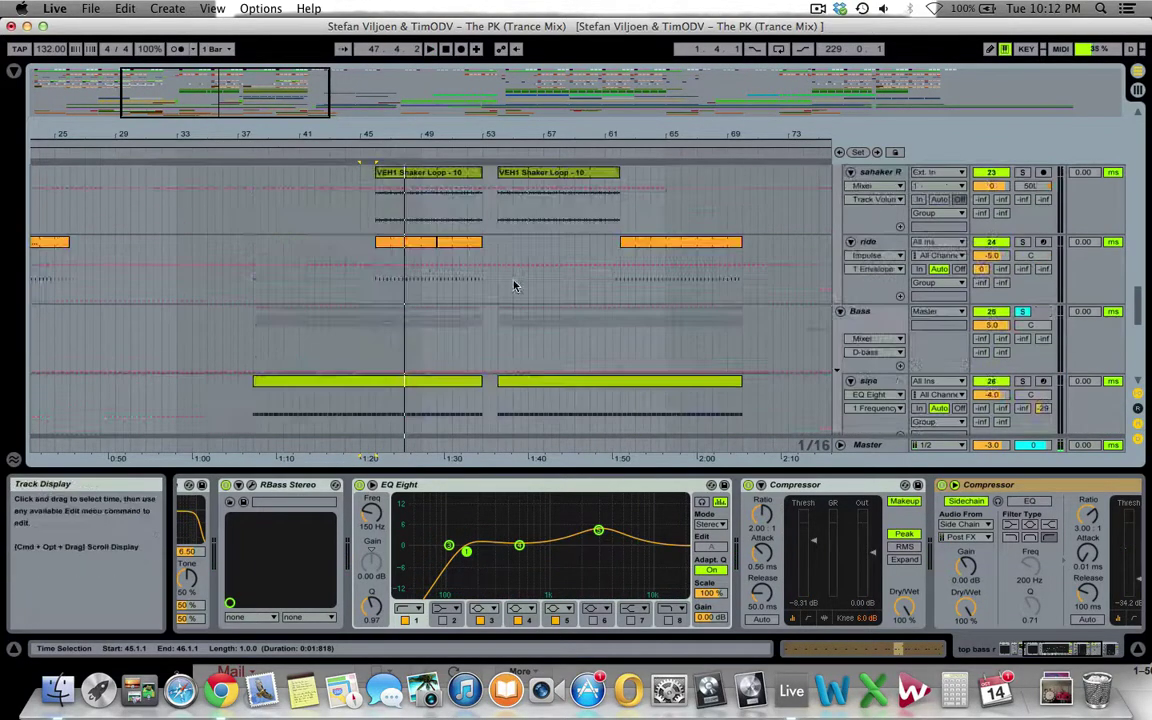
- Collapse the Bass group and move the sub lead group directly beneath it, above the new main lead group
click(841, 328)
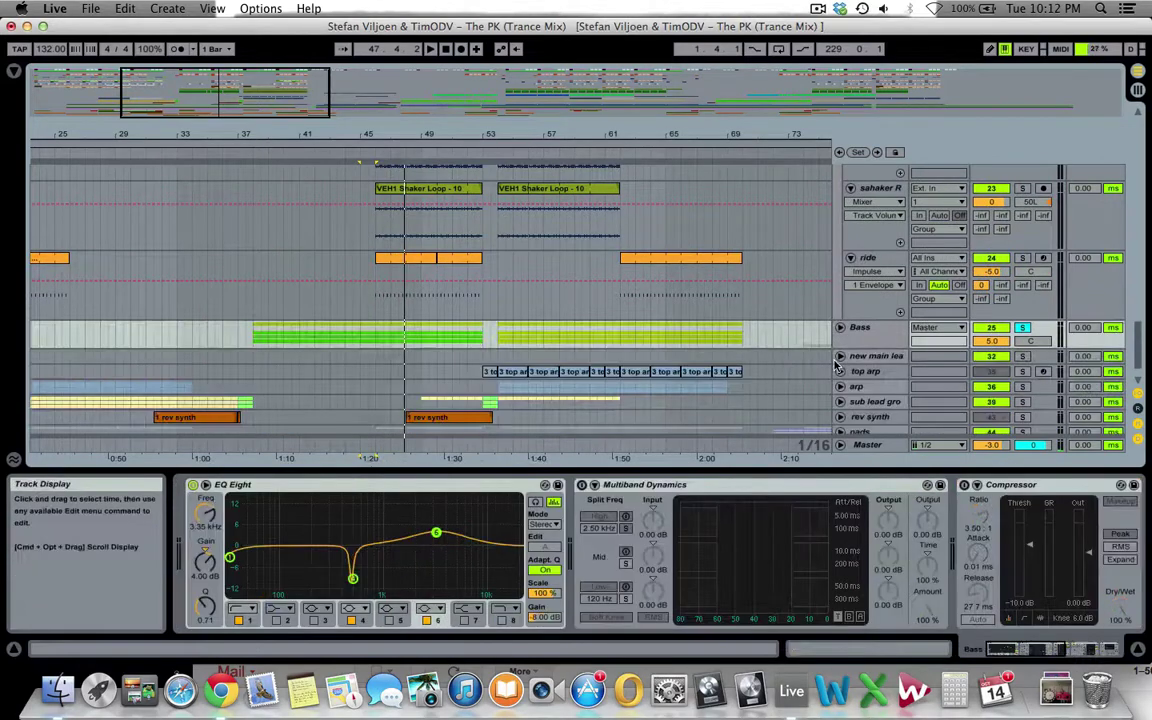
scroll(776, 364, down, 2)
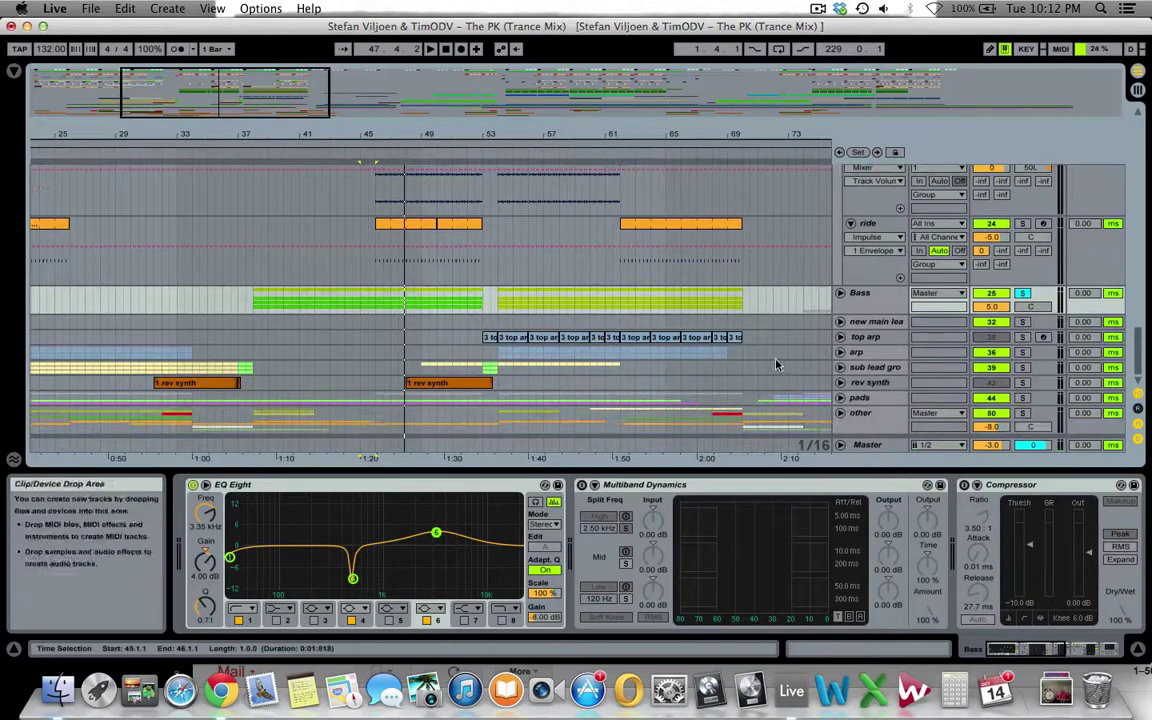
click(872, 367)
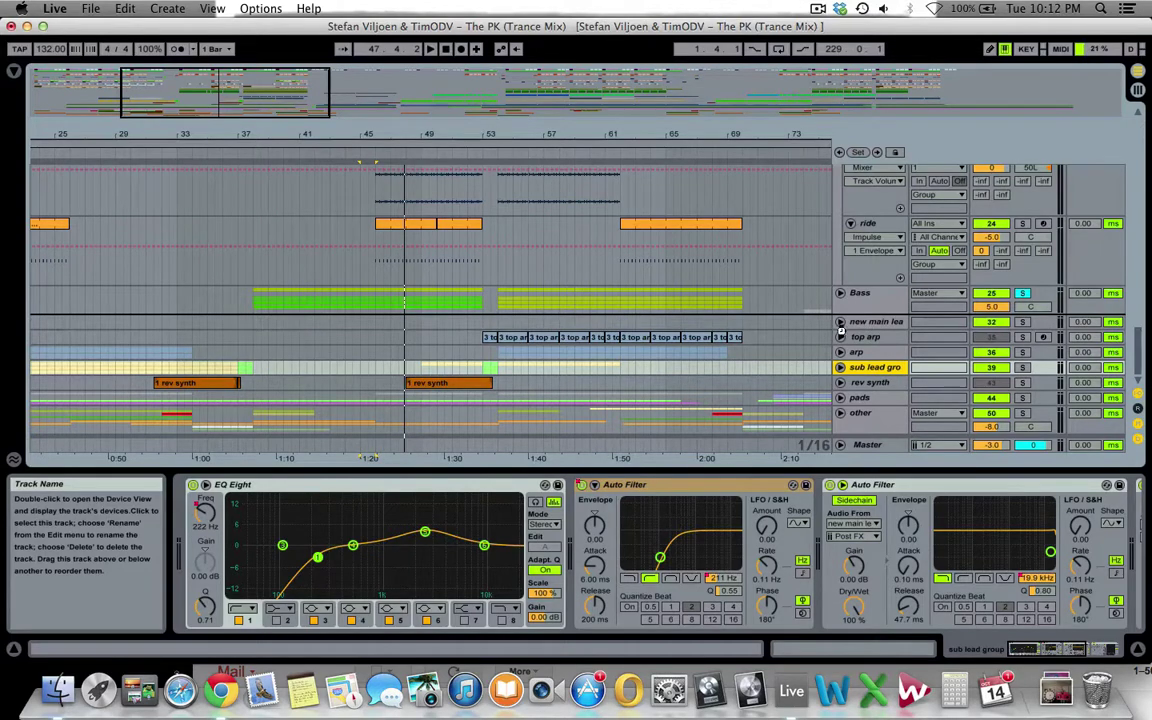
scroll(869, 323, down, 5)
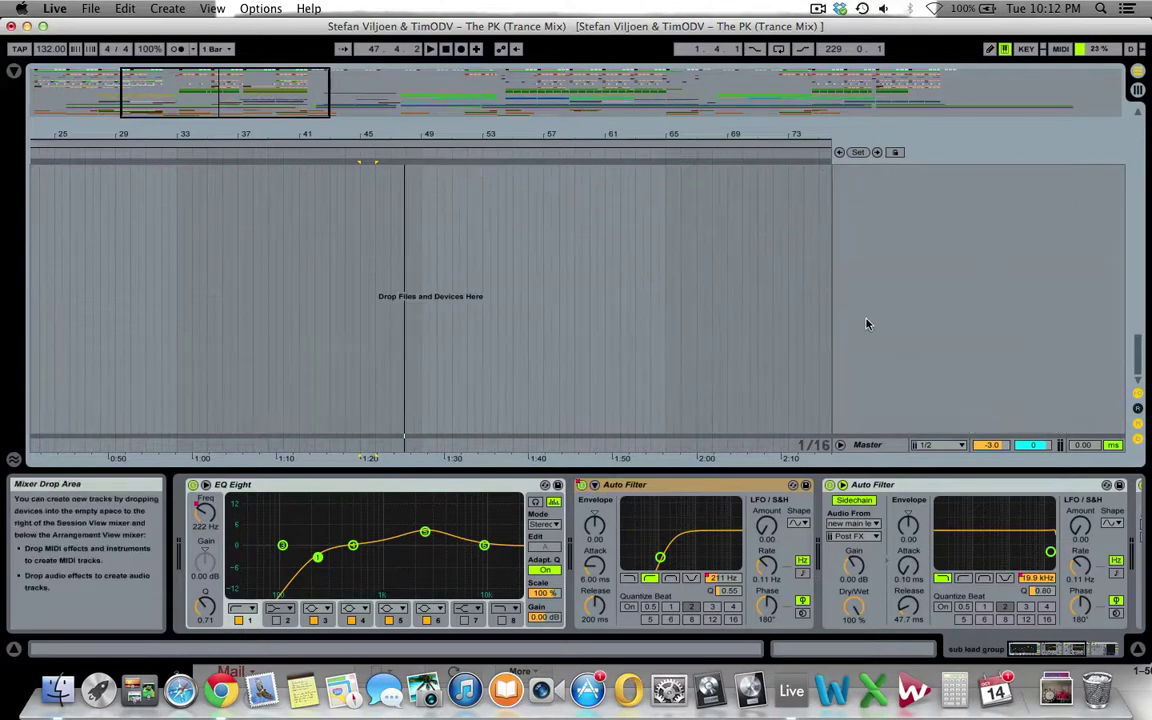
mouse_move(1137, 346)
mouse_down()
mouse_move(1136, 306)
mouse_move(1135, 345)
mouse_up()
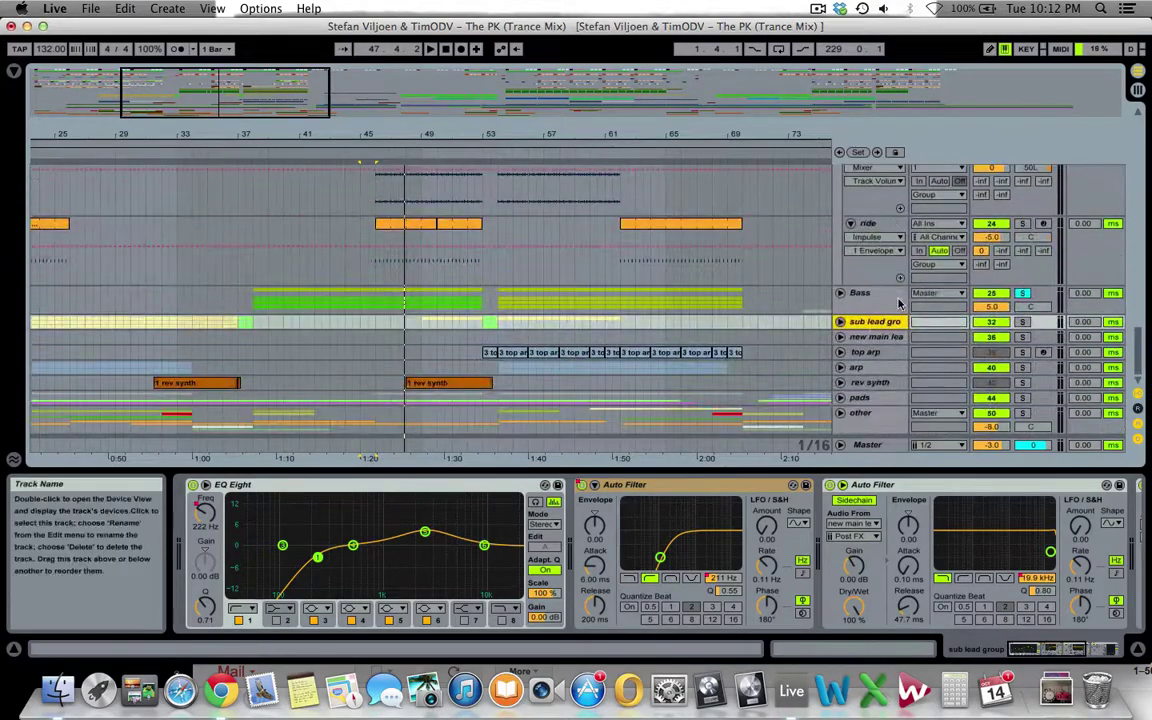
- Unfold the sub lead group and widen the timeline to show the arrangement up to about bar 145
click(840, 321)
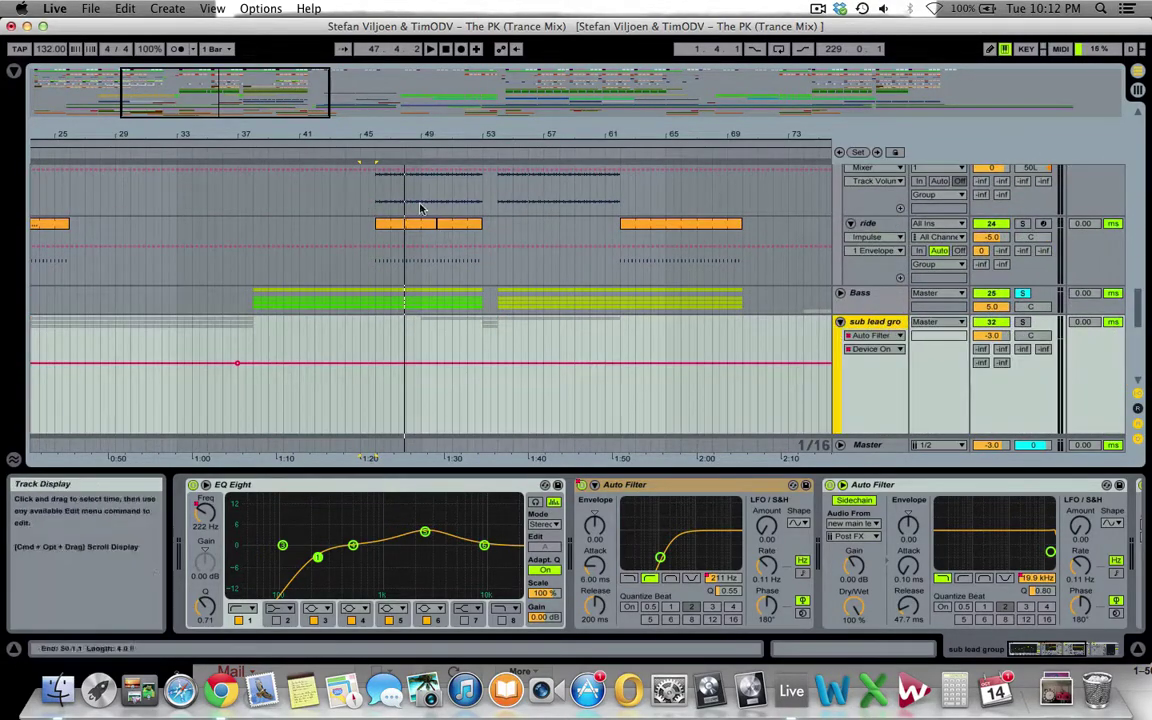
drag(224, 92, 224, 70)
scroll(249, 316, down, 5)
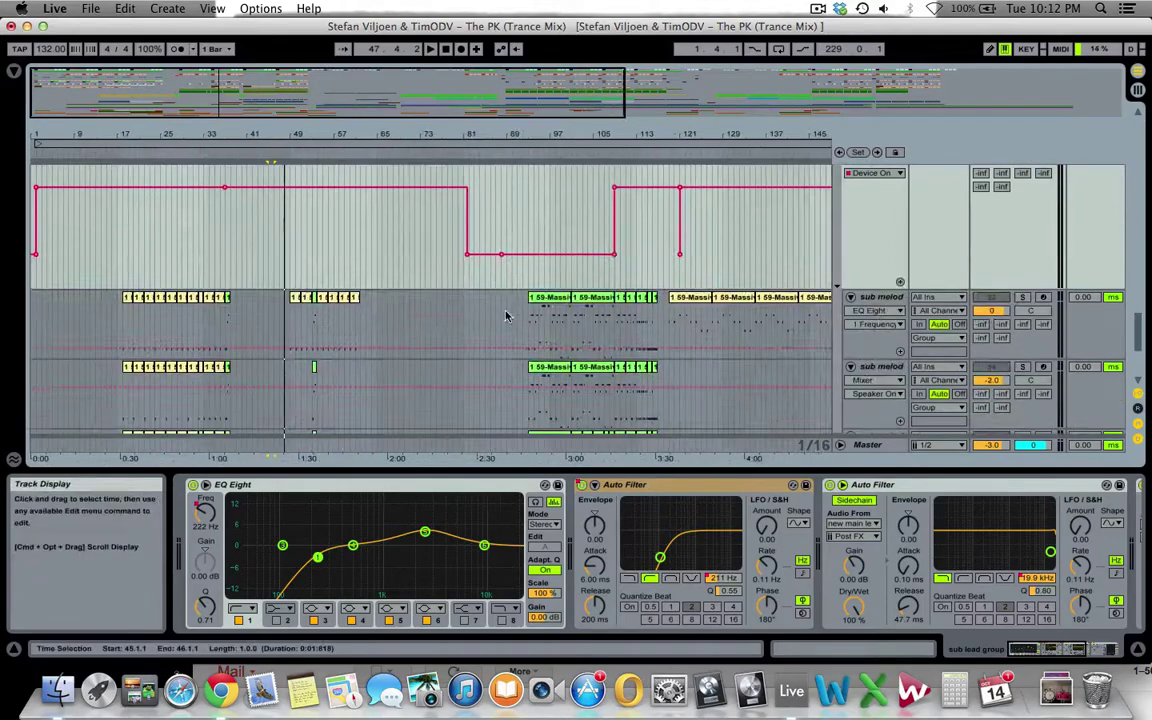
- Play the arrangement from the first sub melody clip at bar 93 and solo the sub lead group
click(555, 299)
key(space)
scroll(700, 300, up, 3)
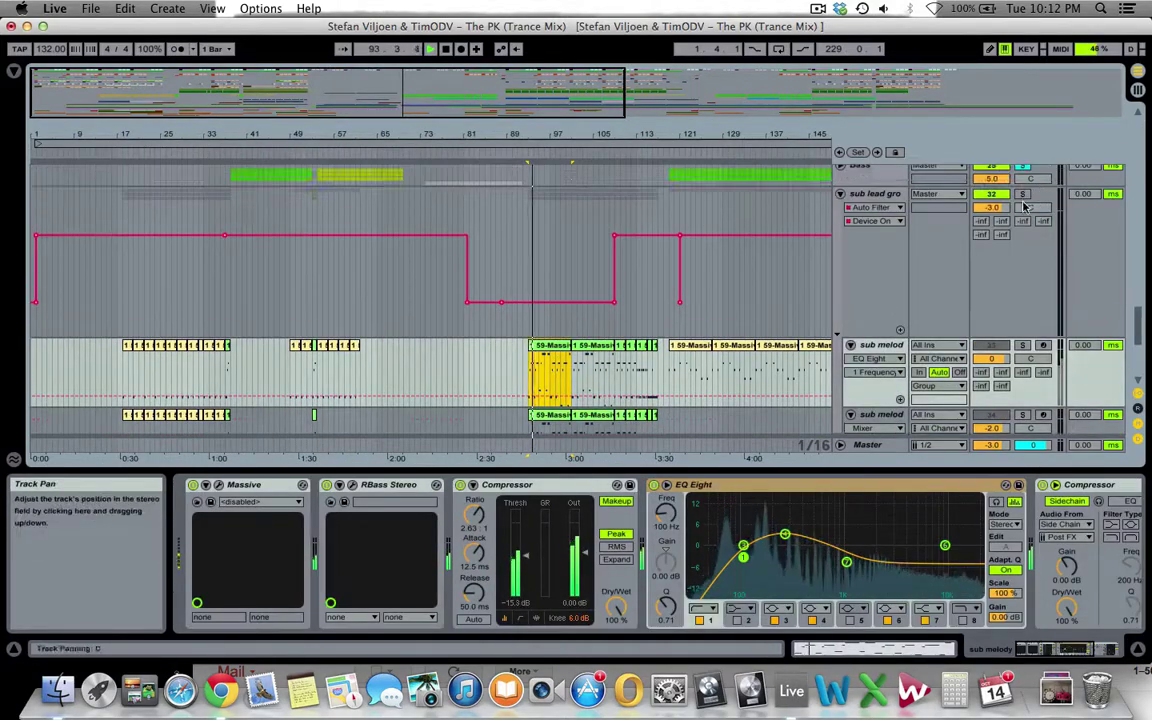
click(1023, 196)
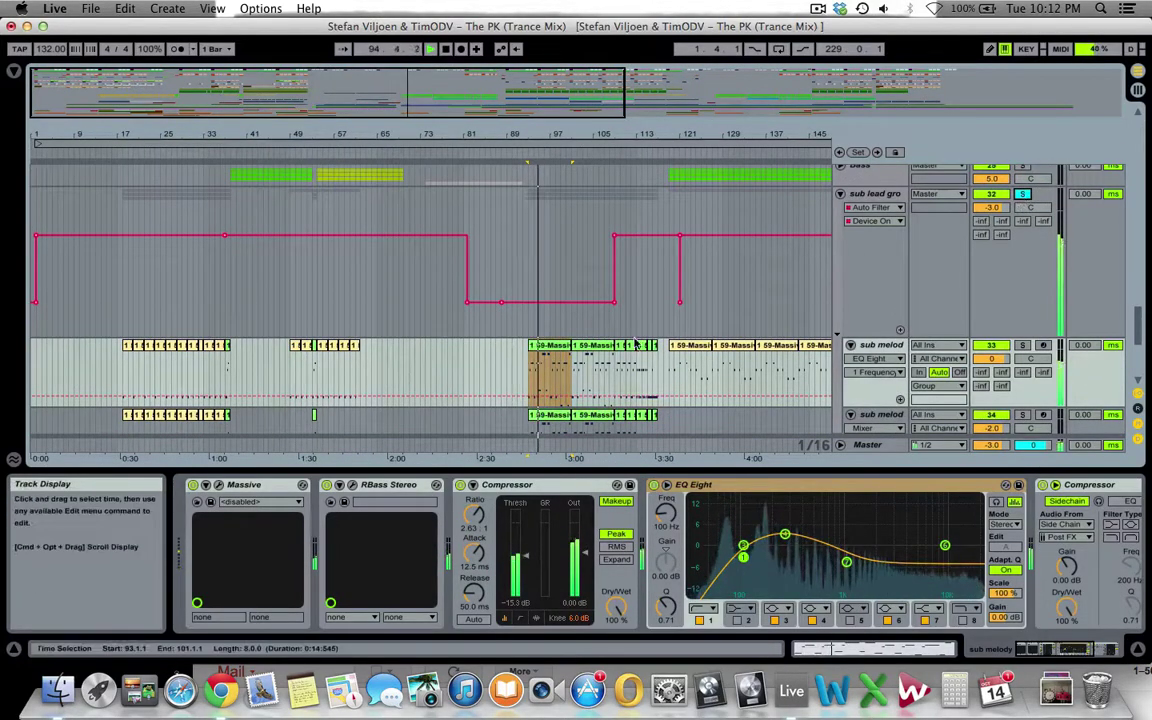
scroll(580, 340, down, 4)
scroll(656, 300, up, 7)
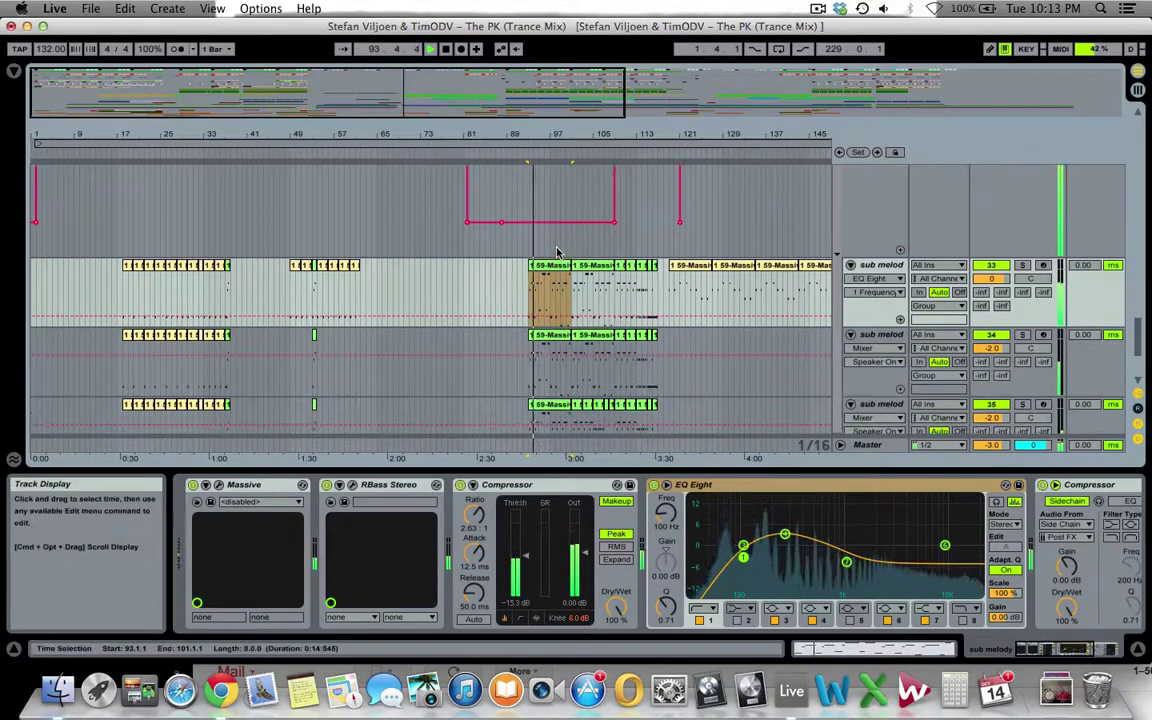
- Reduce the sub lead group track's height so its three sub melody tracks fit in view, and stop playback
drag(874, 384, 868, 276)
scroll(575, 359, down, 3)
scroll(575, 360, down, 1)
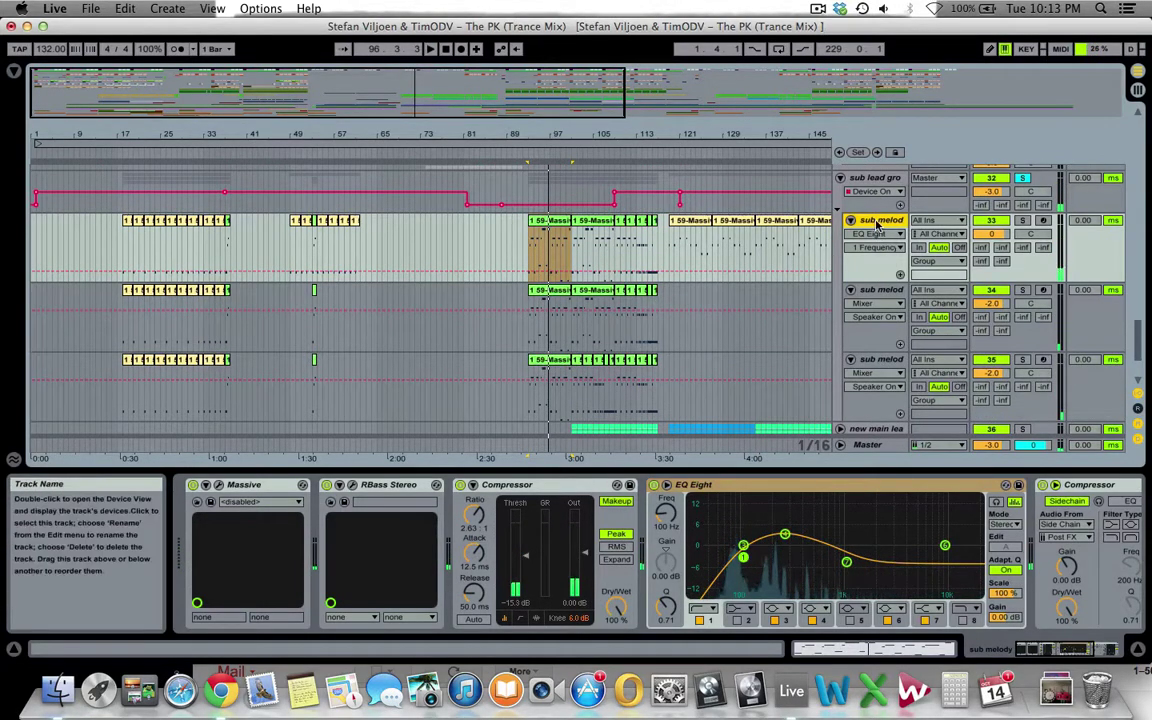
- Show the first sub melody track's Massive instrument, solo that track and play it from bar 93
click(228, 487)
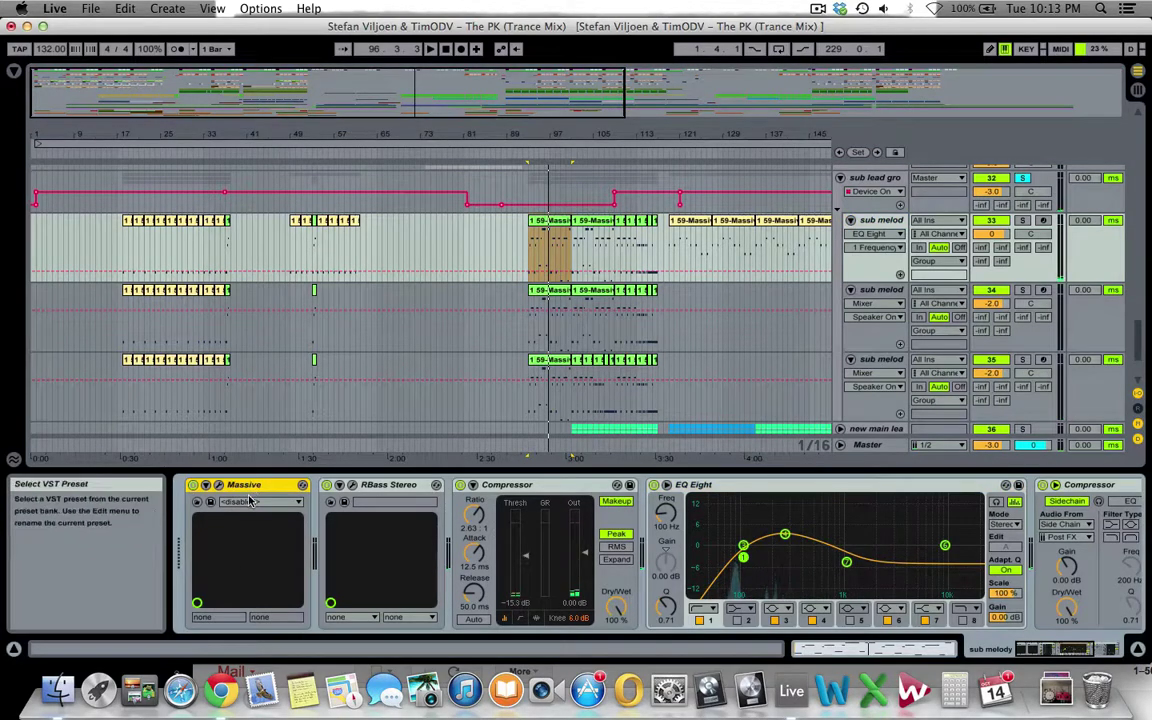
click(893, 224)
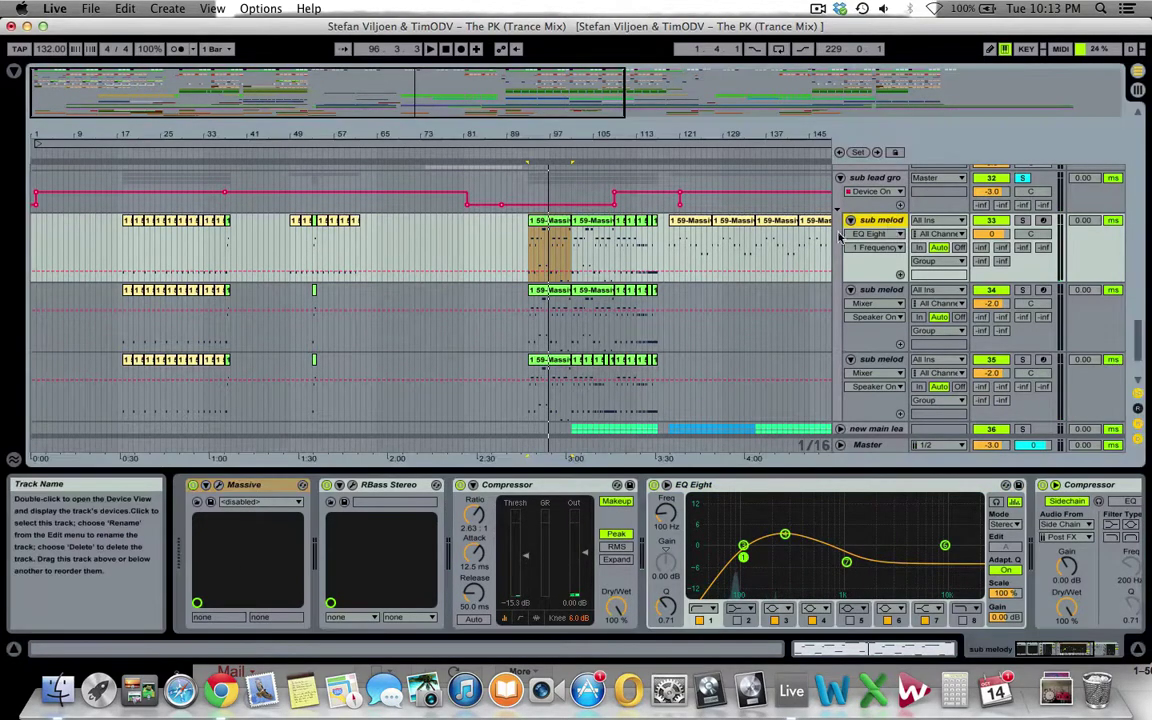
click(560, 231)
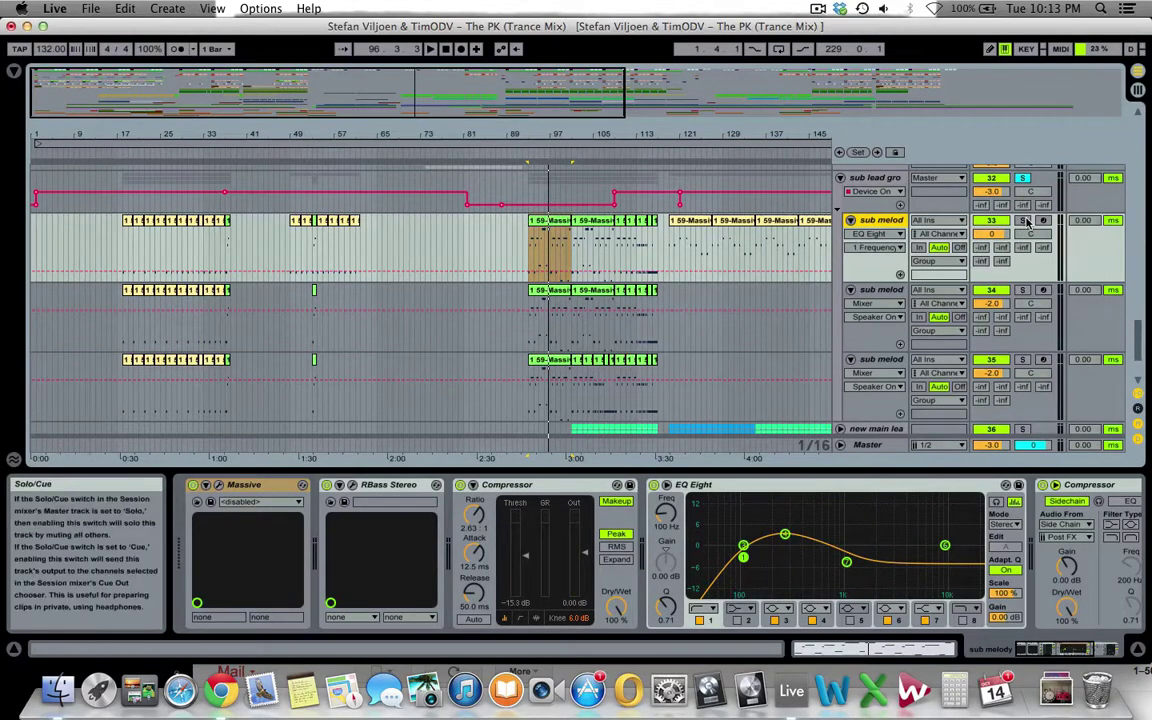
key(space)
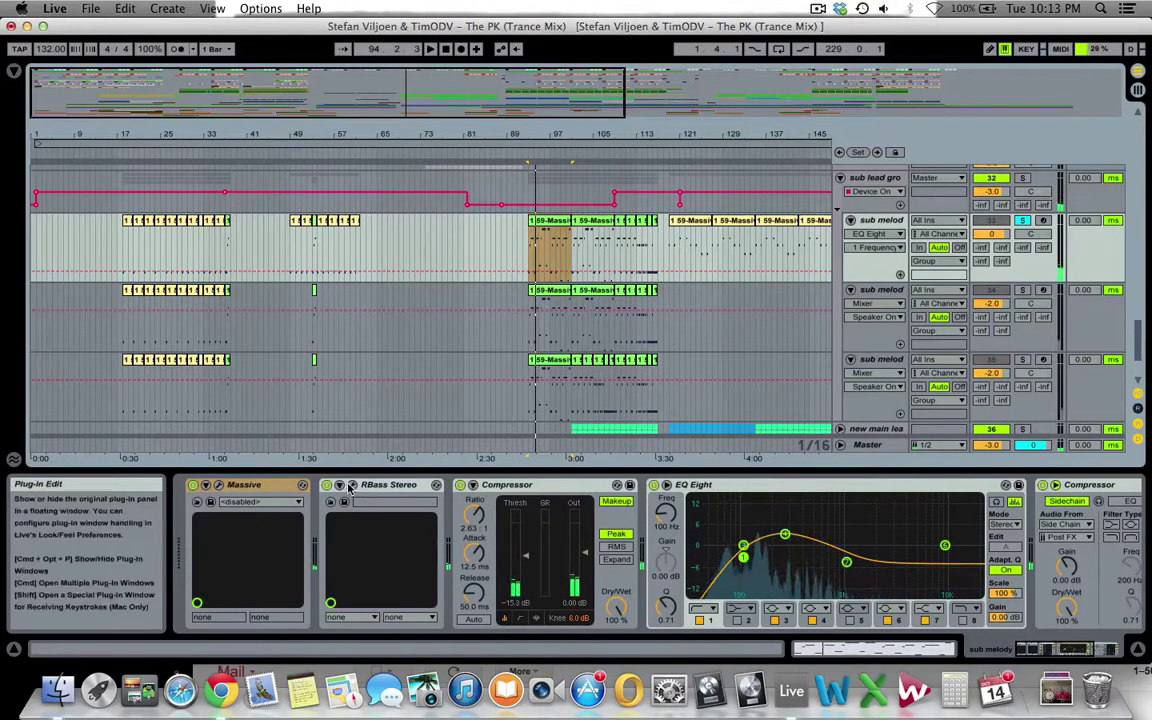
- Examine the first sub melody track's EQ Eight and the sidechained Compressor at the end of its chain
click(733, 487)
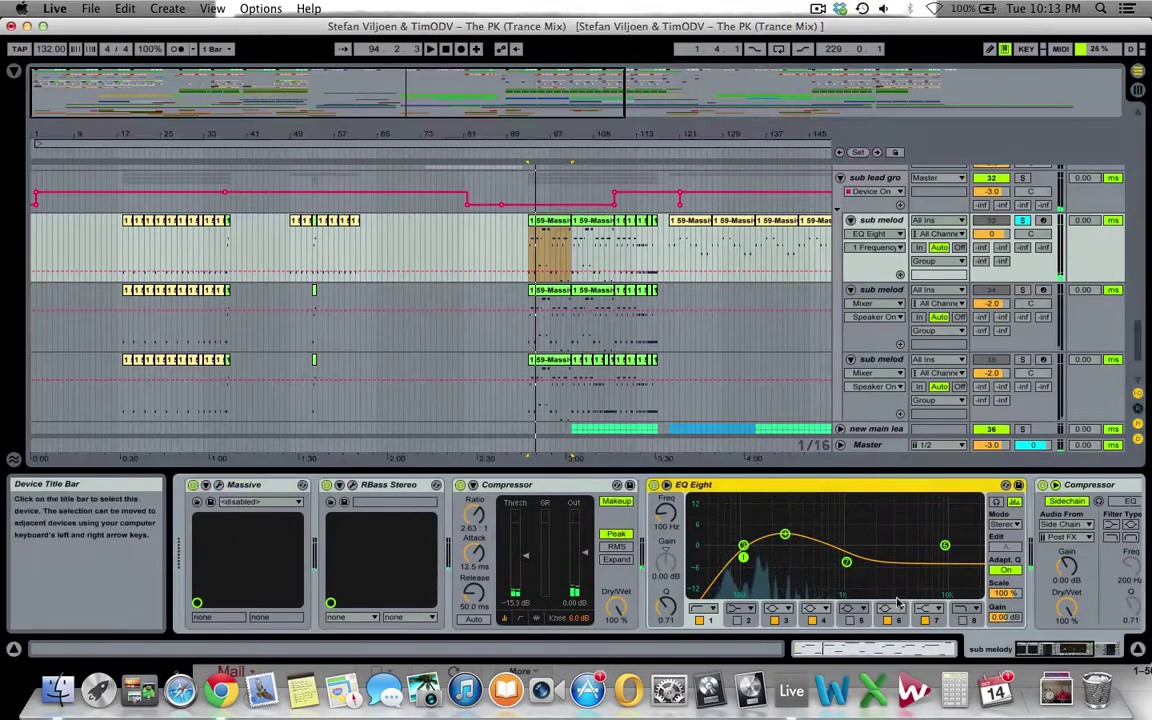
scroll(973, 620, right, 5)
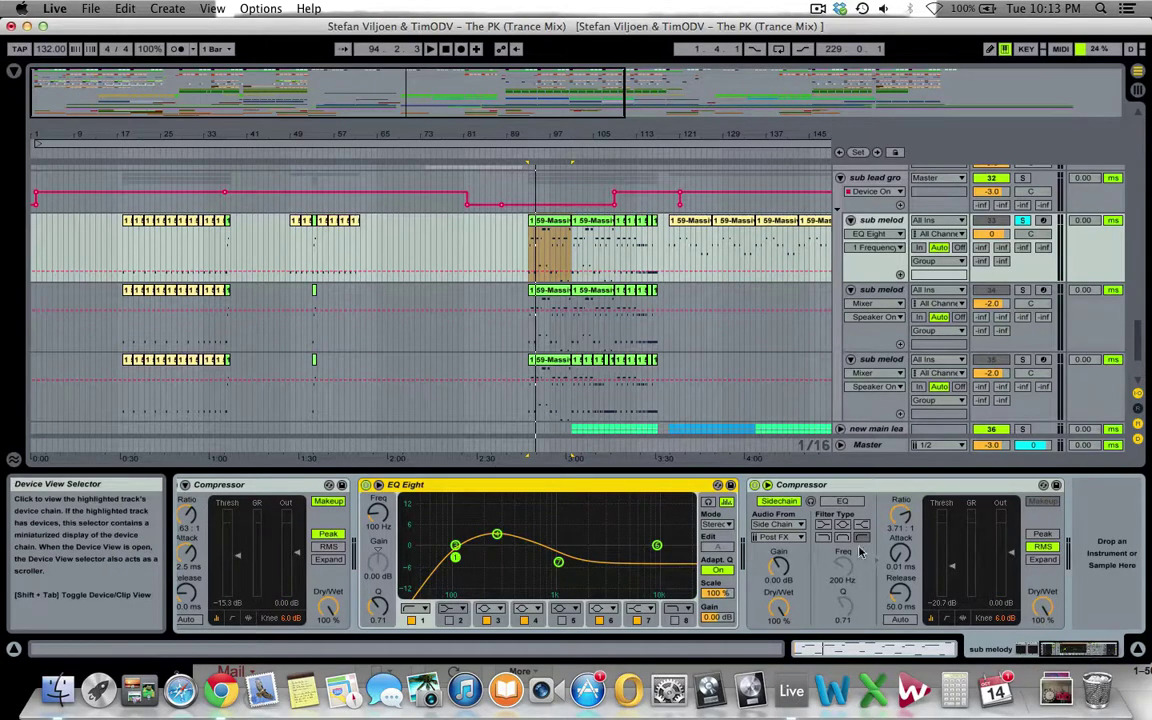
click(830, 485)
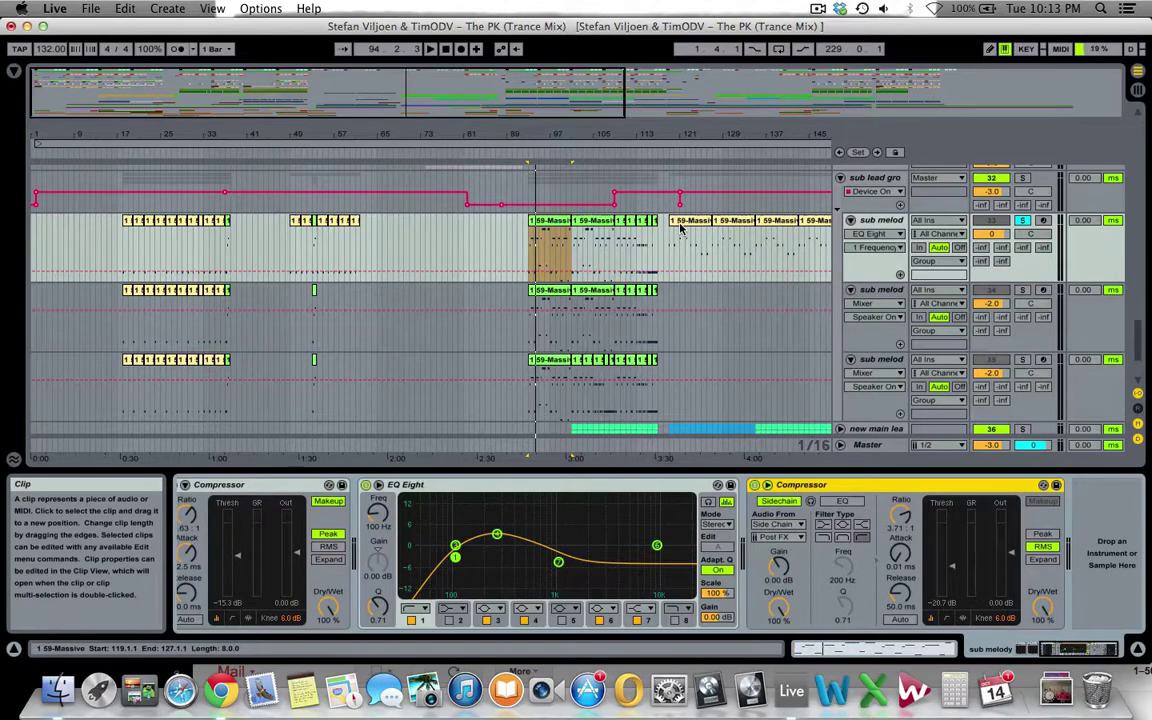
- Play the soloed first sub melody track again from bar 93, and stop playback
scroll(684, 224, down, 2)
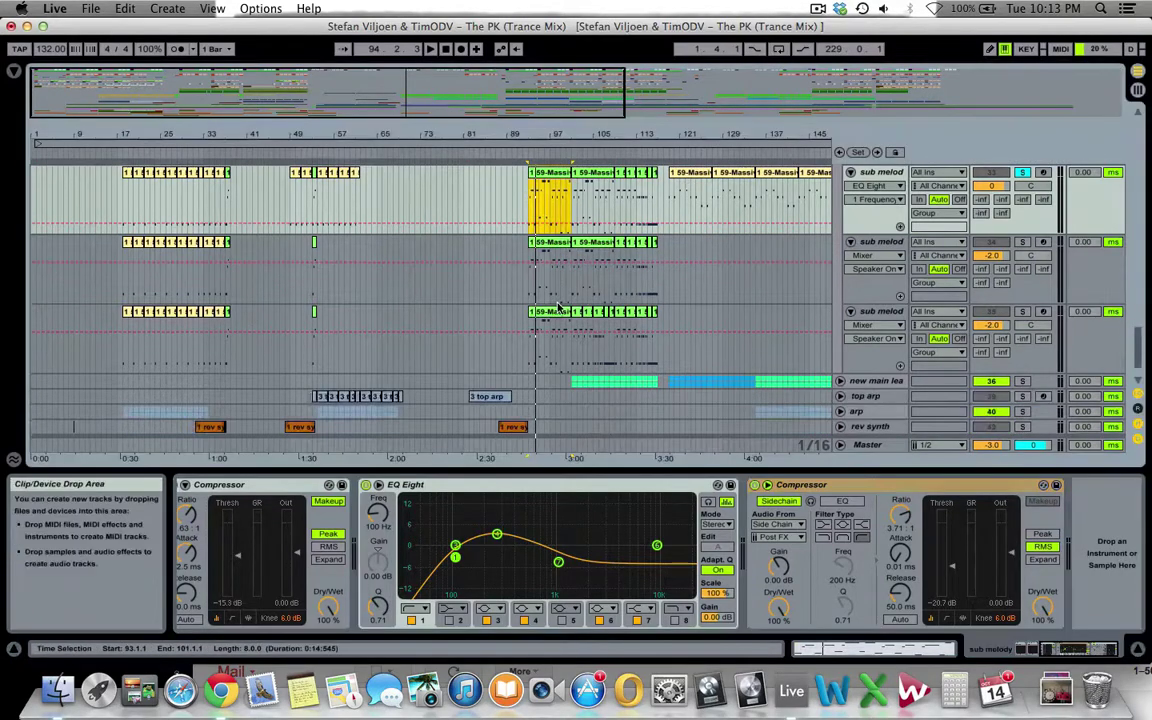
key(space)
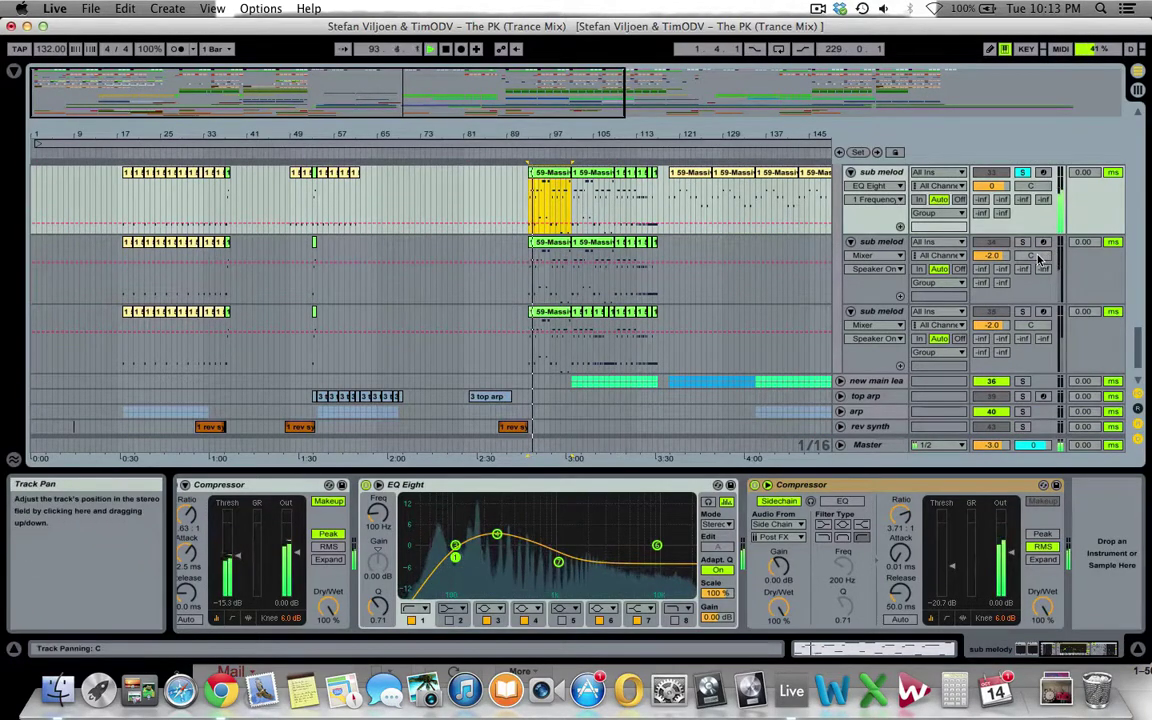
key(space)
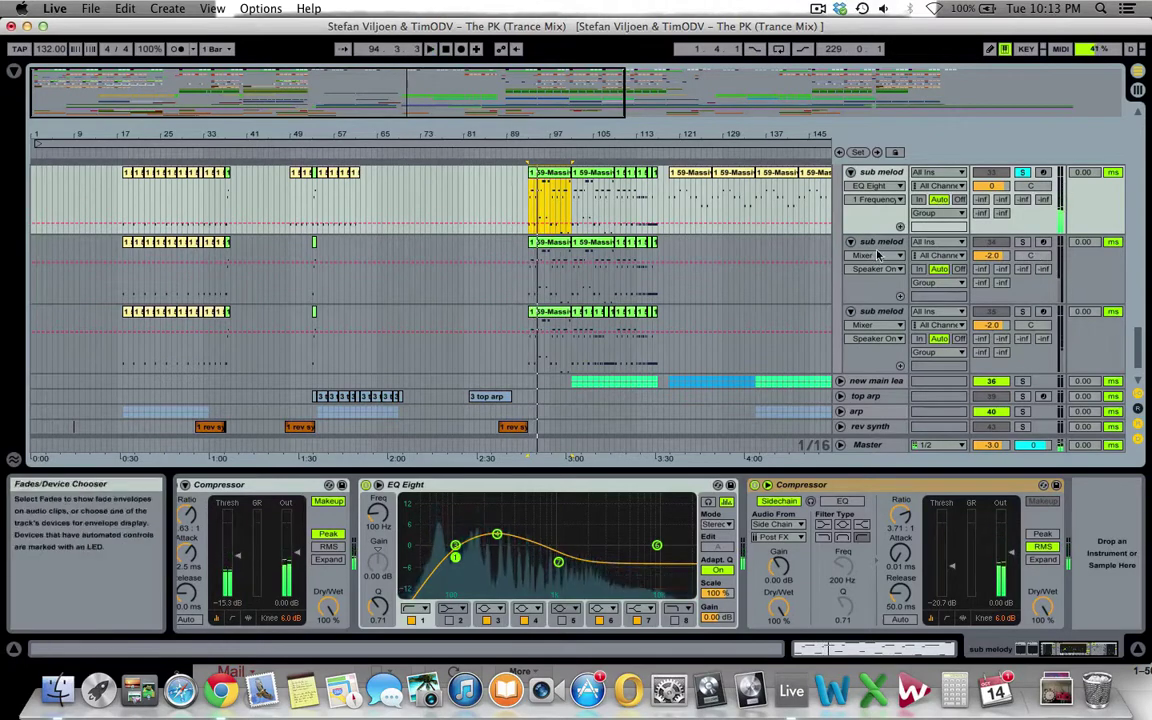
- Solo the second and third sub melody tracks and compare their device chains
click(881, 244)
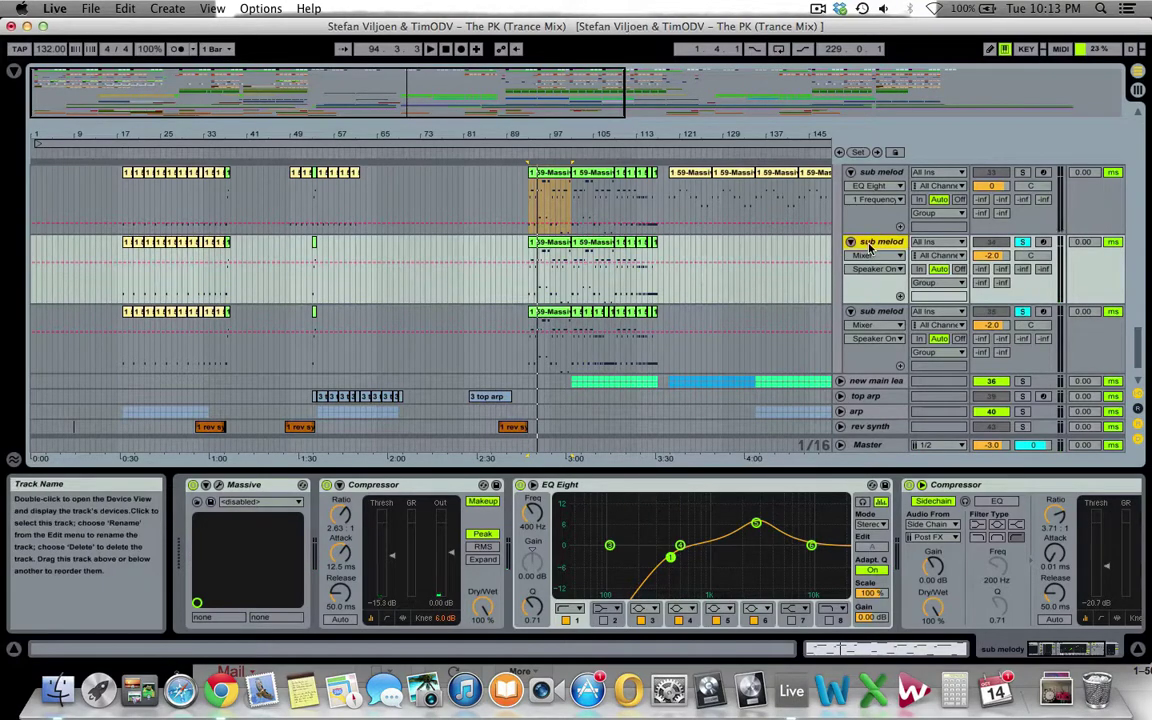
click(869, 314)
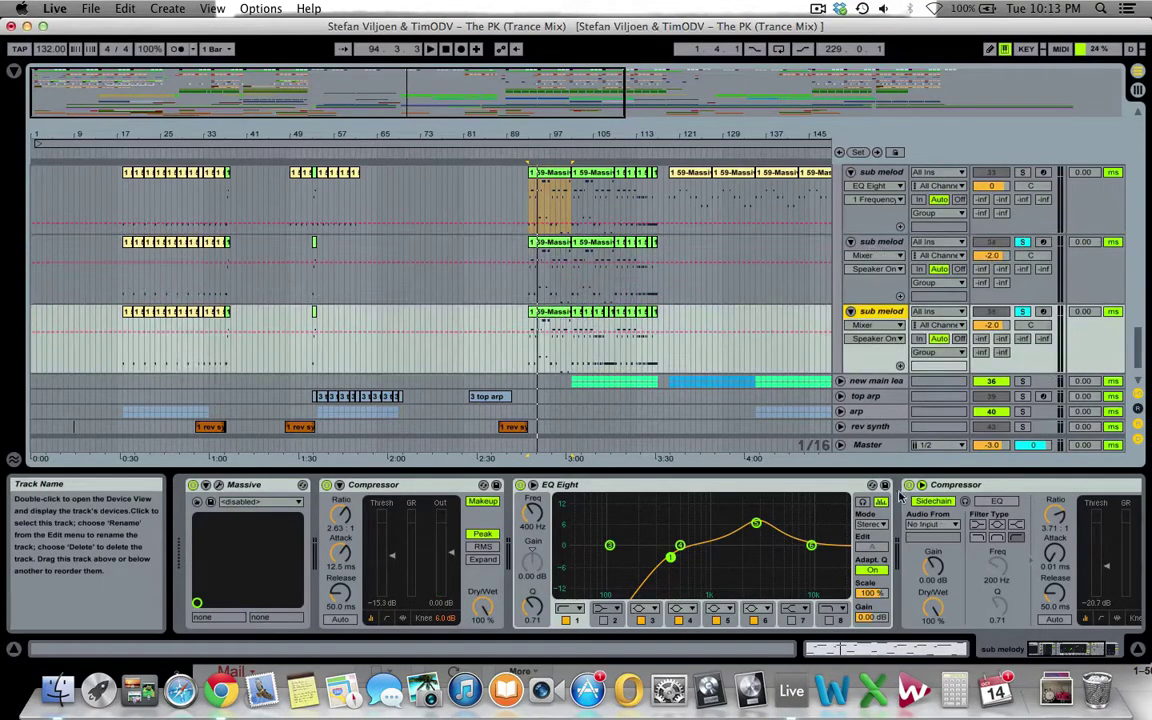
click(879, 244)
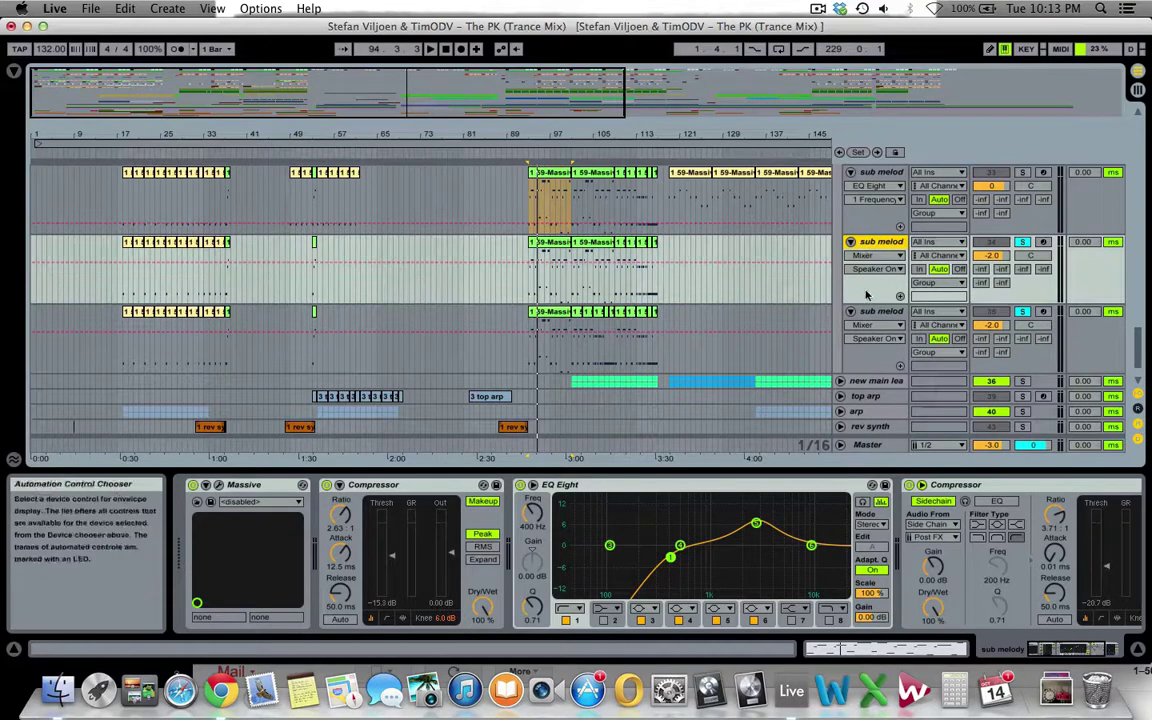
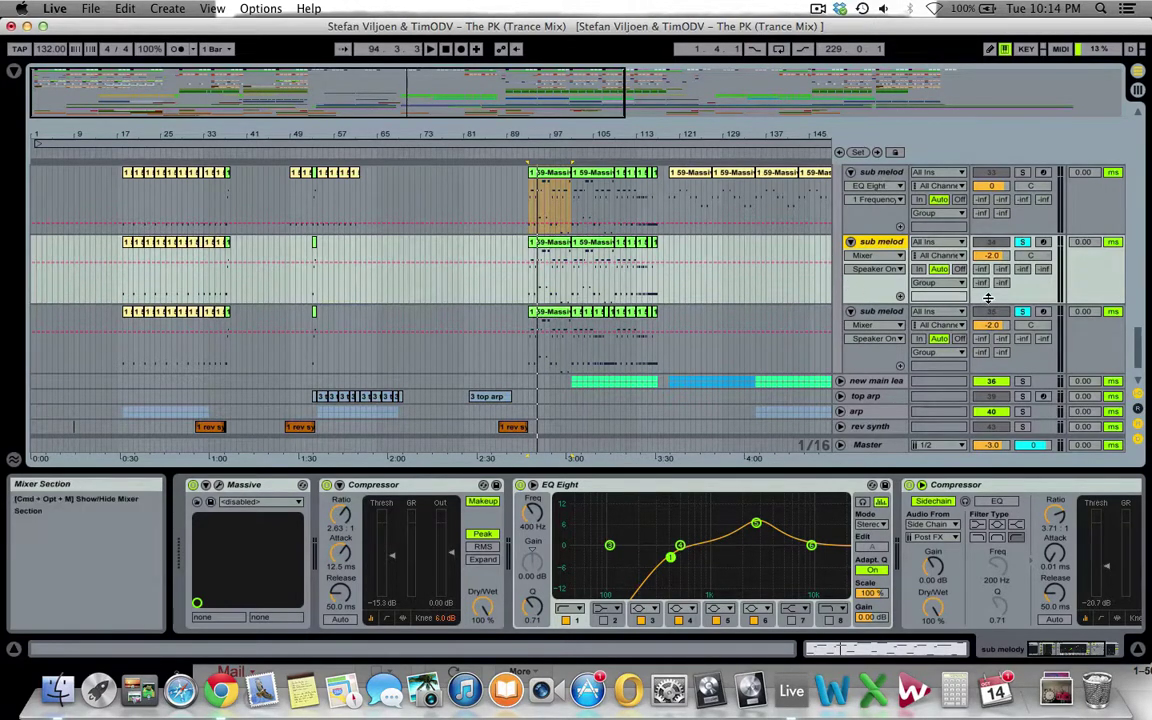
- Solo the sub lead group, play it from bar 93, and examine its EQ Eight, Auto Filters and sidechained Compressor
scroll(985, 297, up, 3)
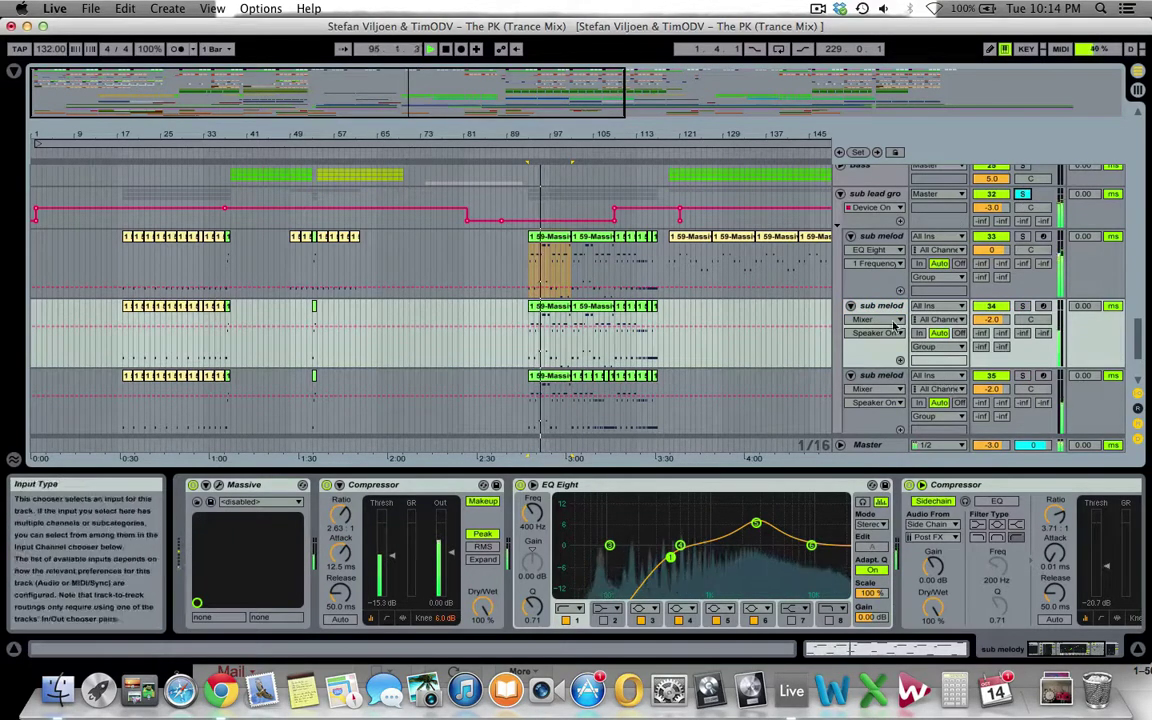
click(876, 195)
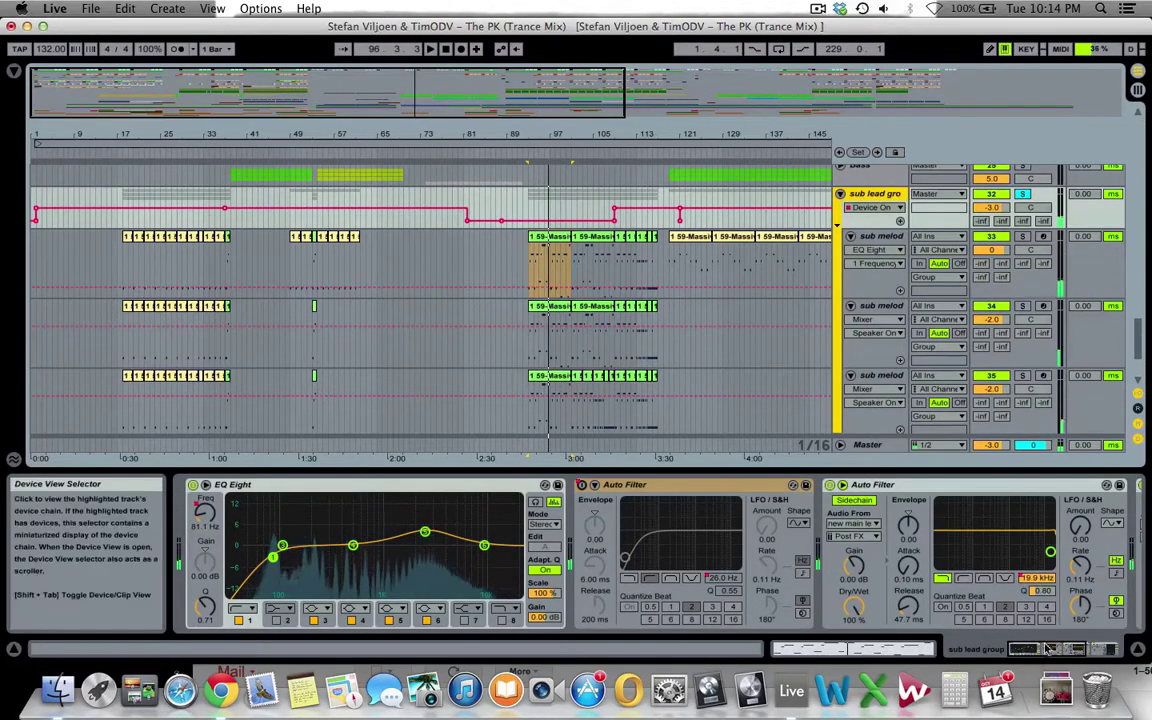
click(350, 489)
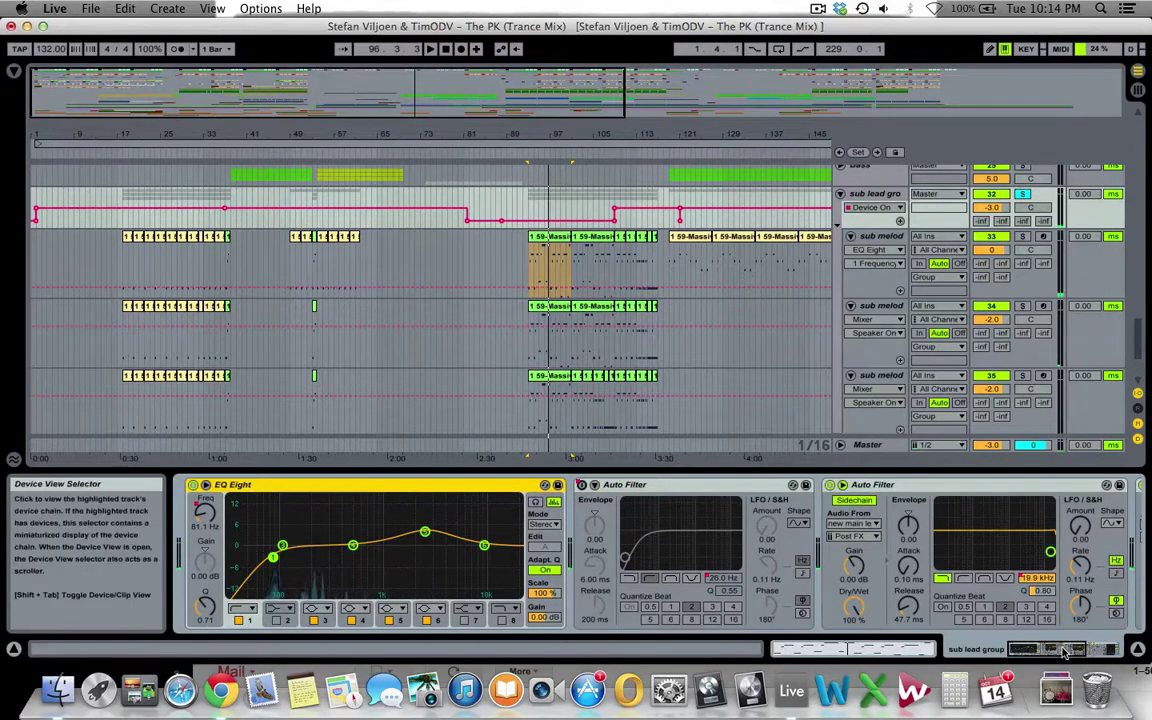
drag(1072, 650, 1107, 650)
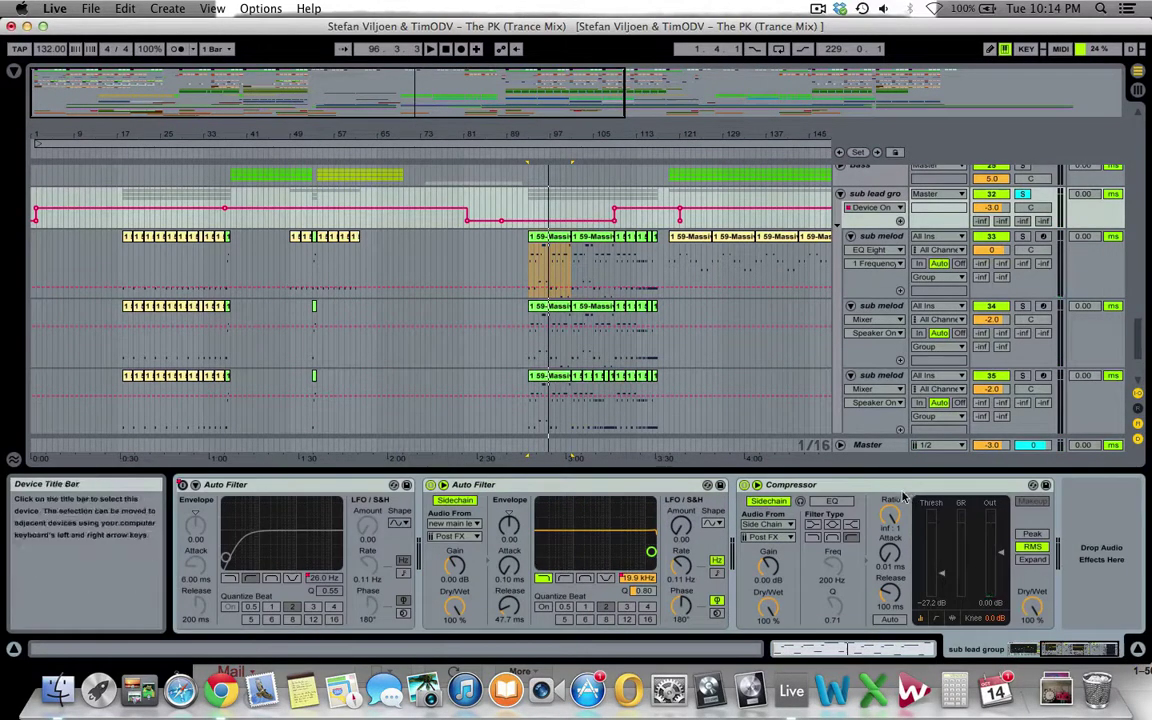
- Collapse the sub lead group and unfold the new main lead group to show its two Massive tracks
click(840, 194)
click(849, 211)
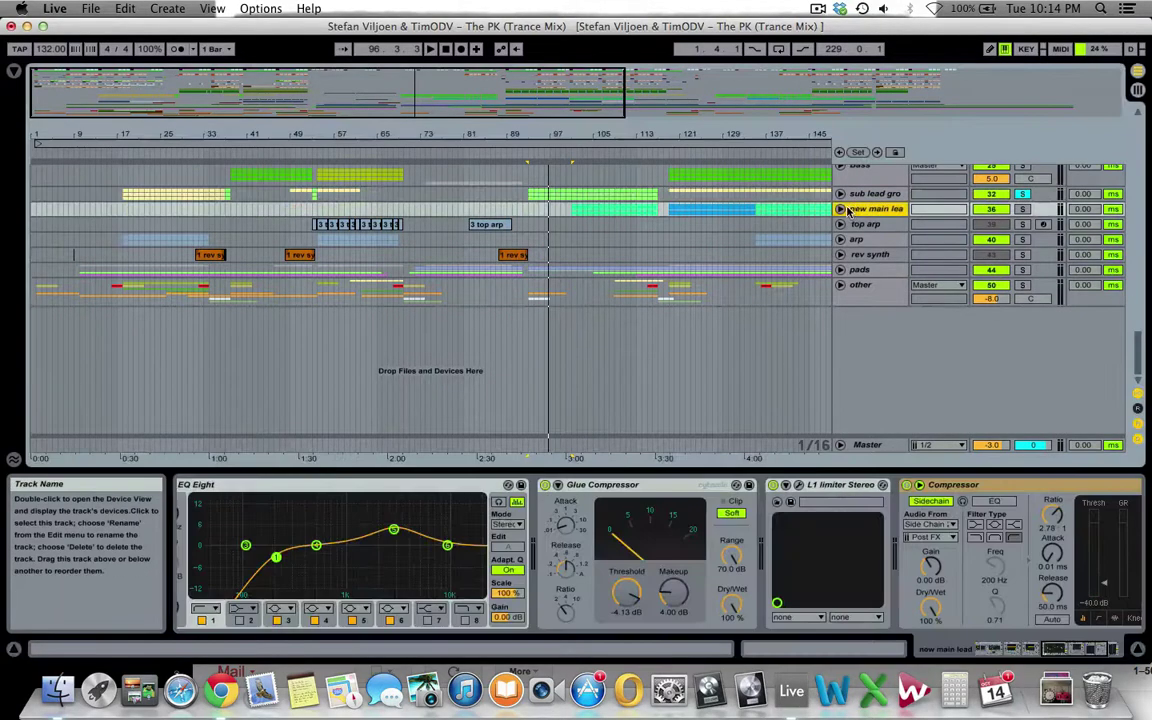
click(841, 209)
scroll(850, 277, down, 3)
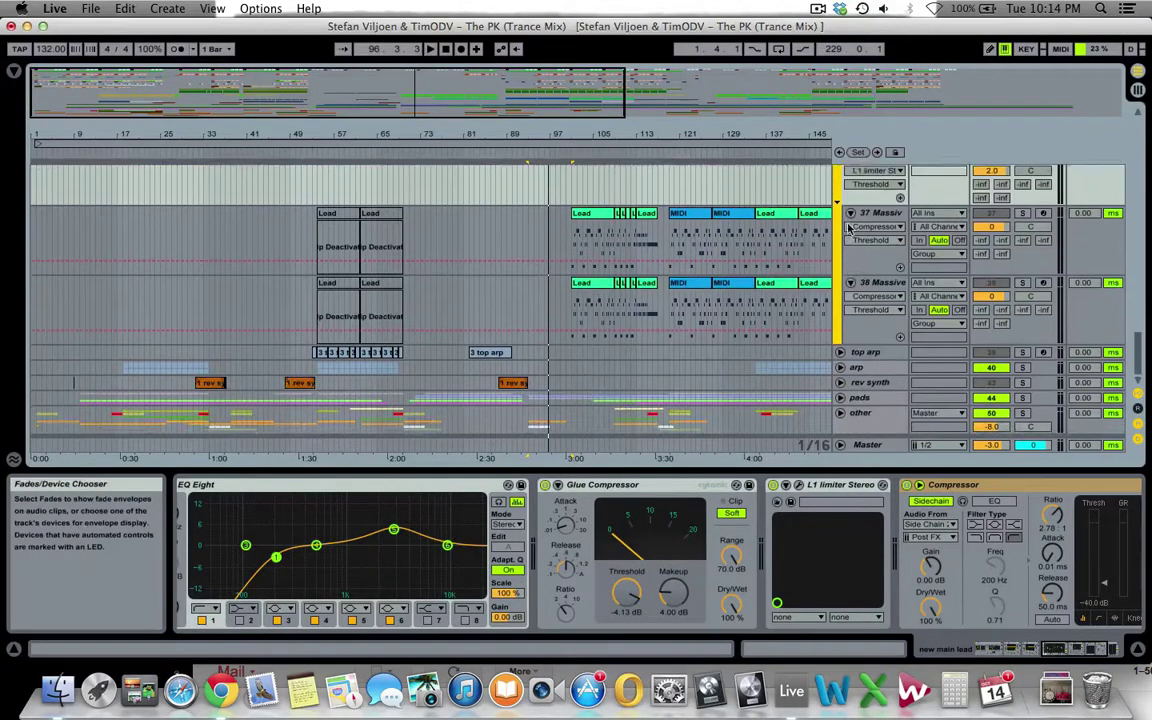
scroll(643, 255, up, 2)
scroll(643, 263, down, 1)
scroll(643, 265, up, 1)
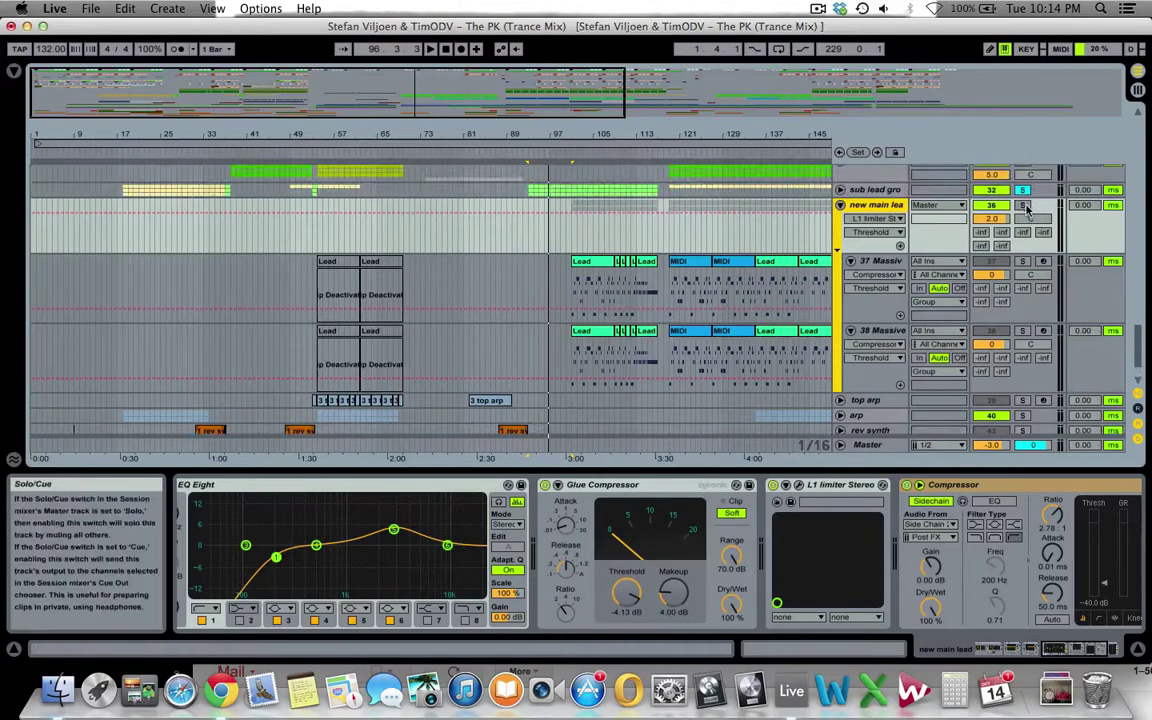
- Solo the new main lead group, play it from its first Lead clip at bar 101, and stop playback
click(605, 263)
scroll(900, 290, up, 2)
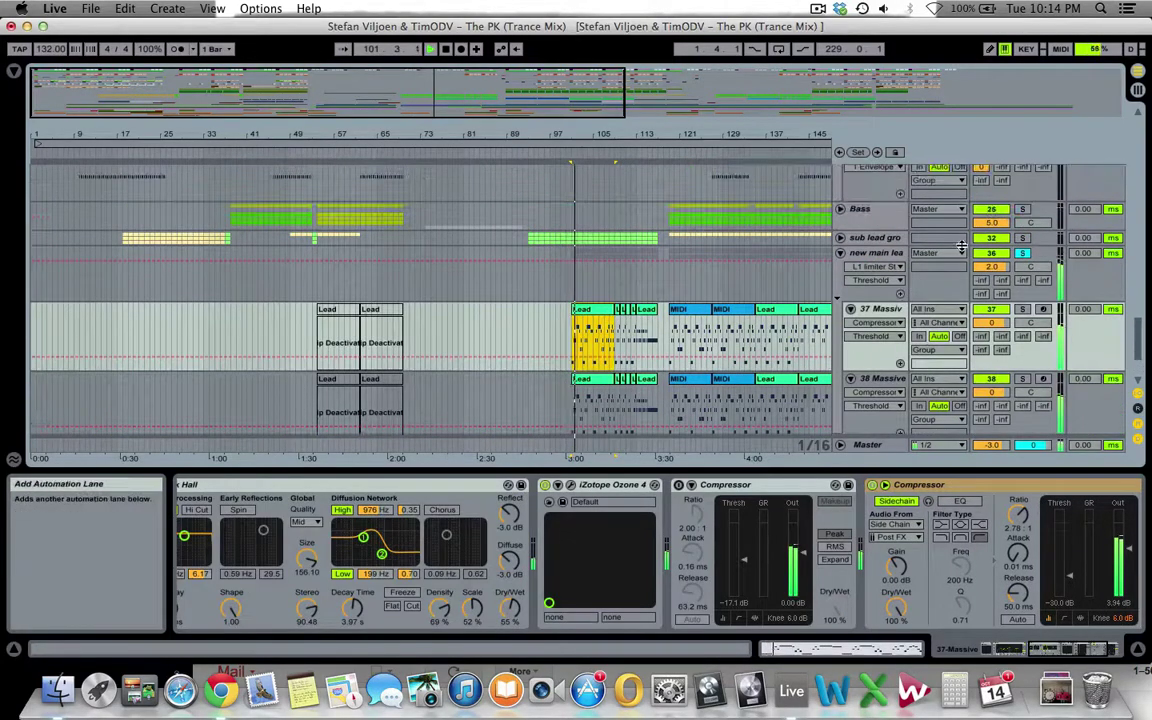
click(1024, 242)
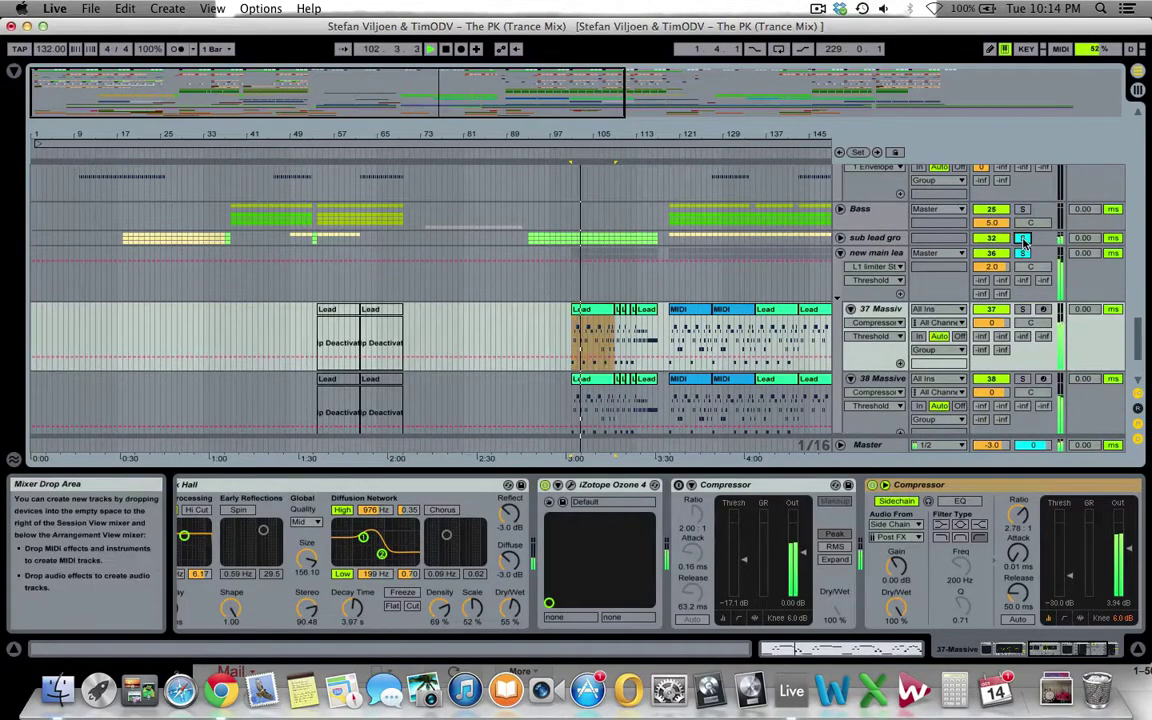
scroll(1020, 235, down, 1)
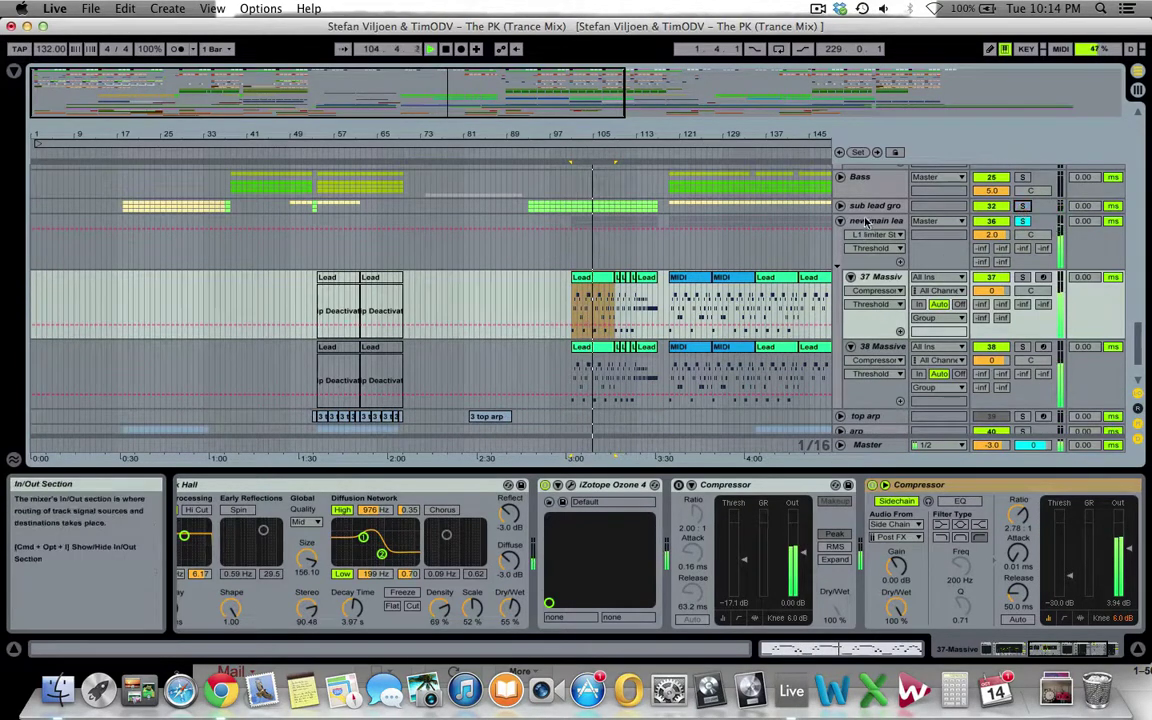
key(space)
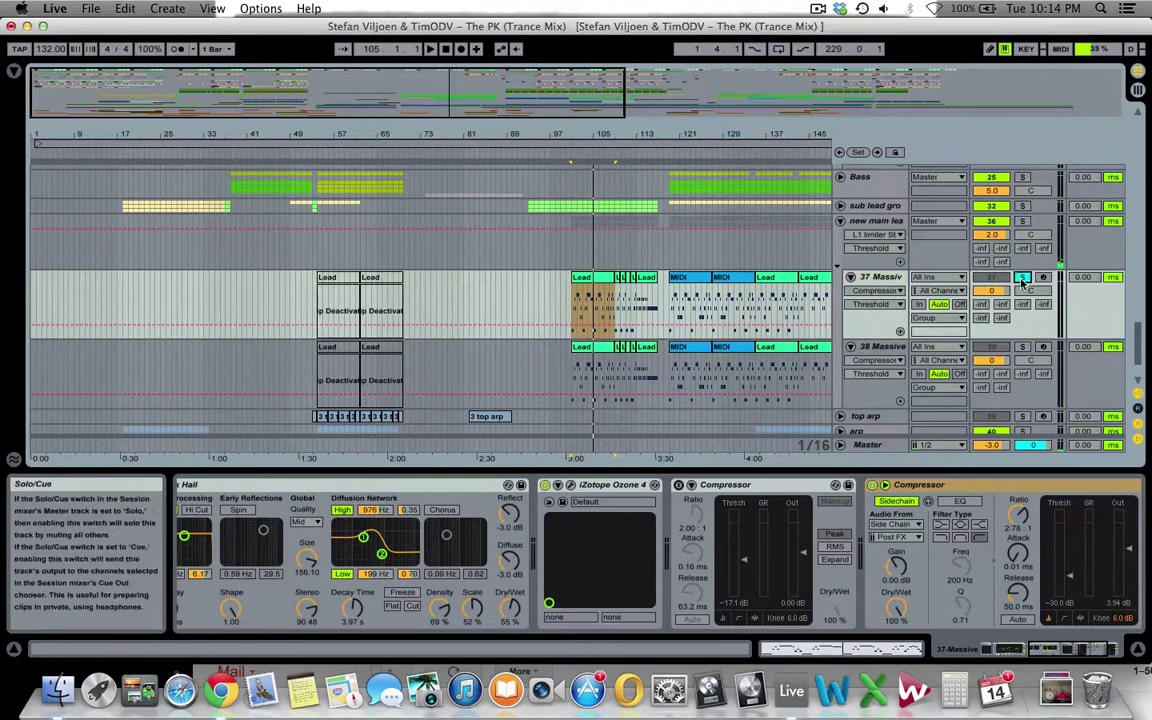
- Solo the first Massive track in the main lead group, look through its device chain, and play it from bar 101
click(1018, 645)
click(598, 278)
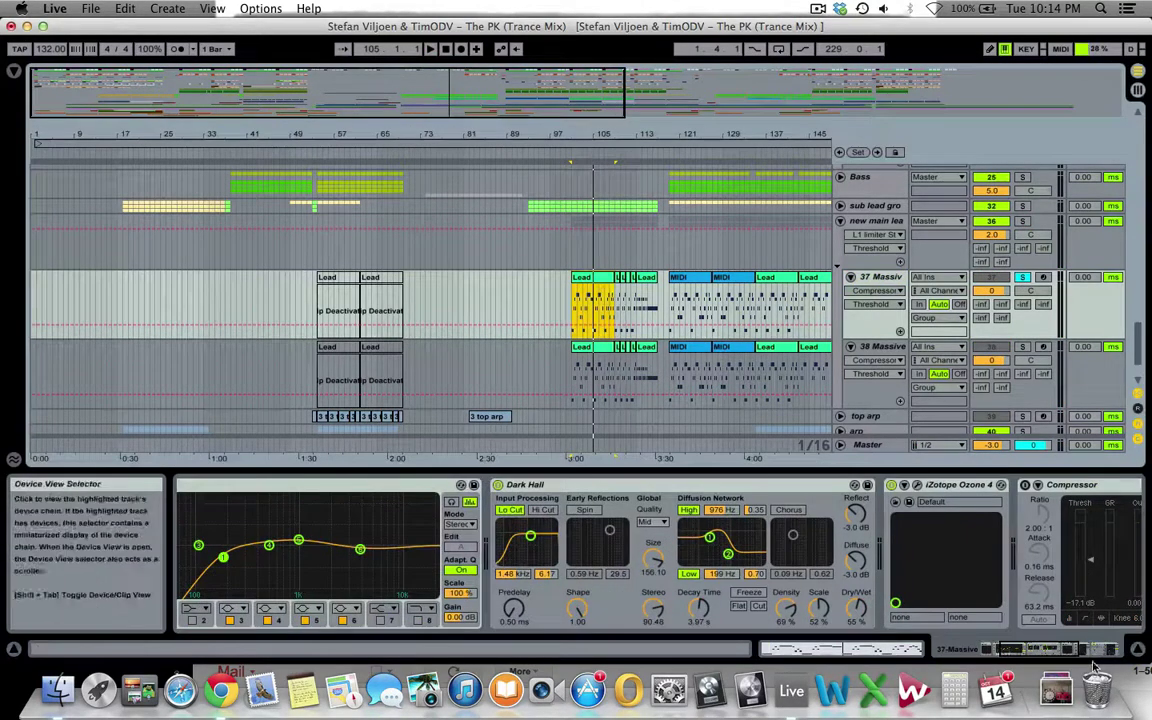
drag(1046, 652, 1012, 651)
key(space)
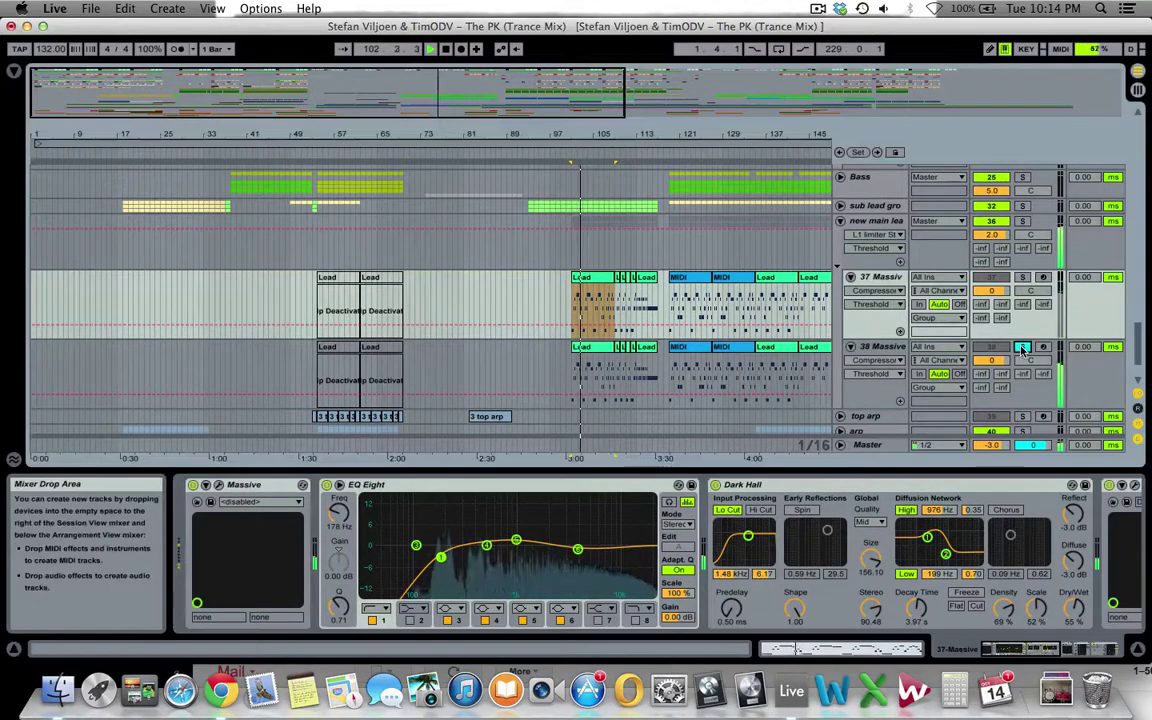
- Solo the second Massive track, examine its EQ Eight and Dark Hall reverb, and play it from bar 101
click(913, 350)
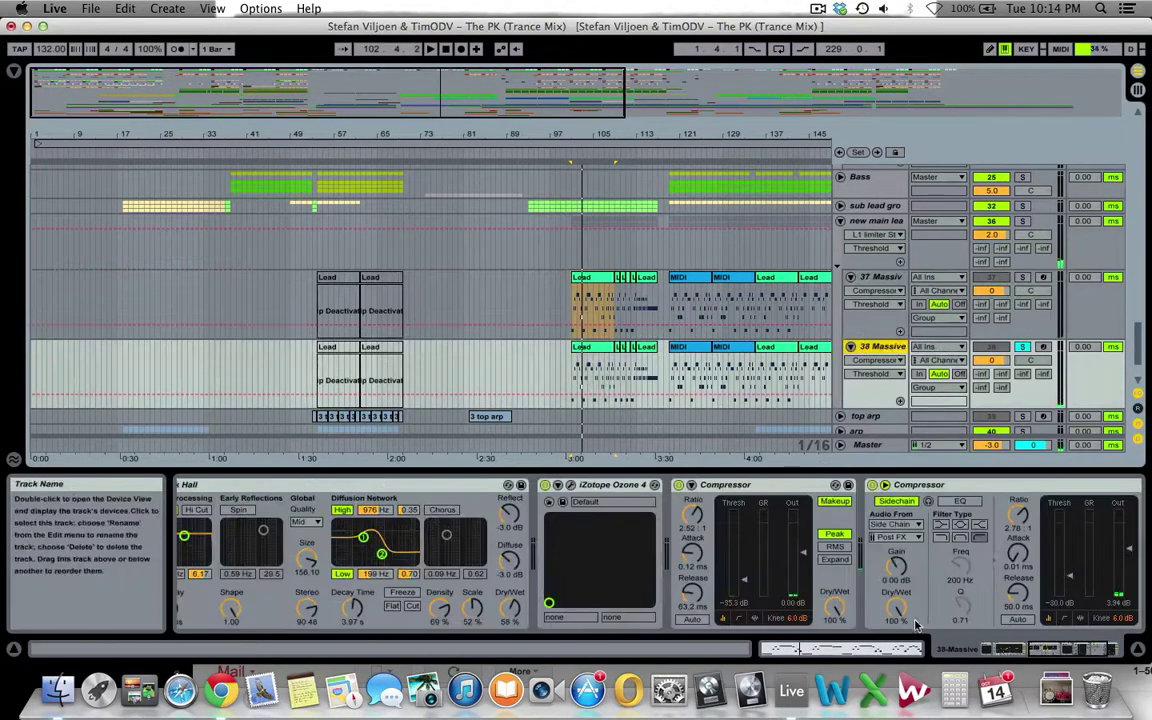
click(1001, 651)
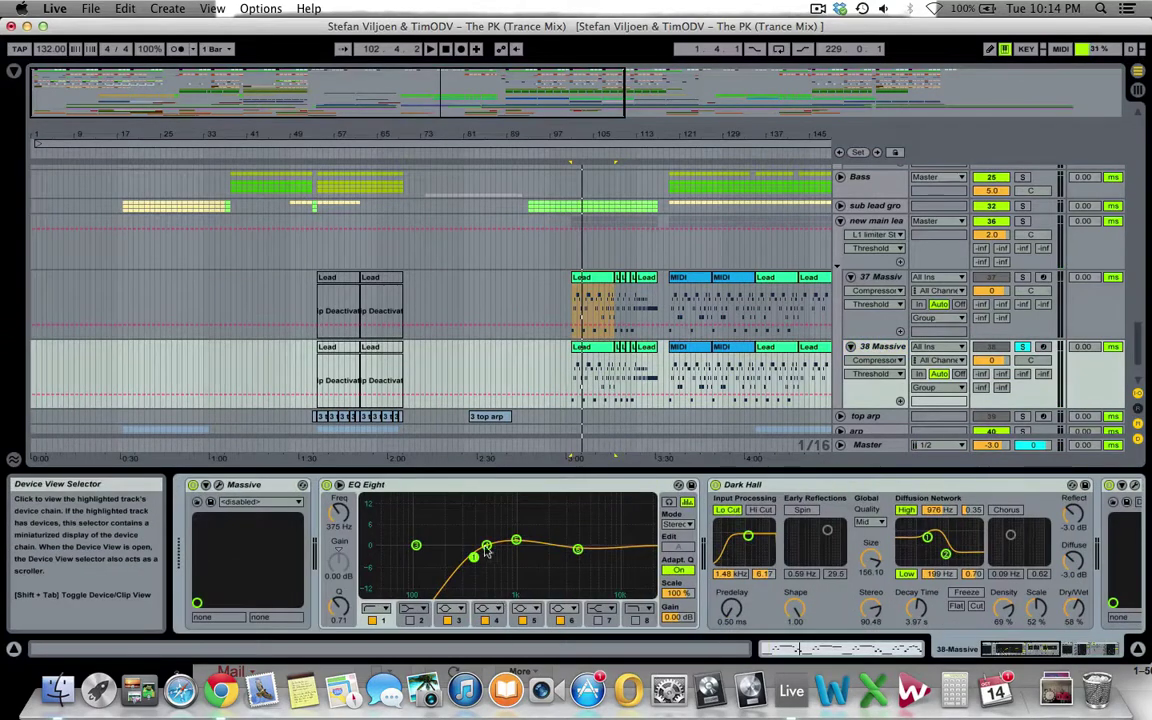
drag(1036, 650, 1049, 651)
key(space)
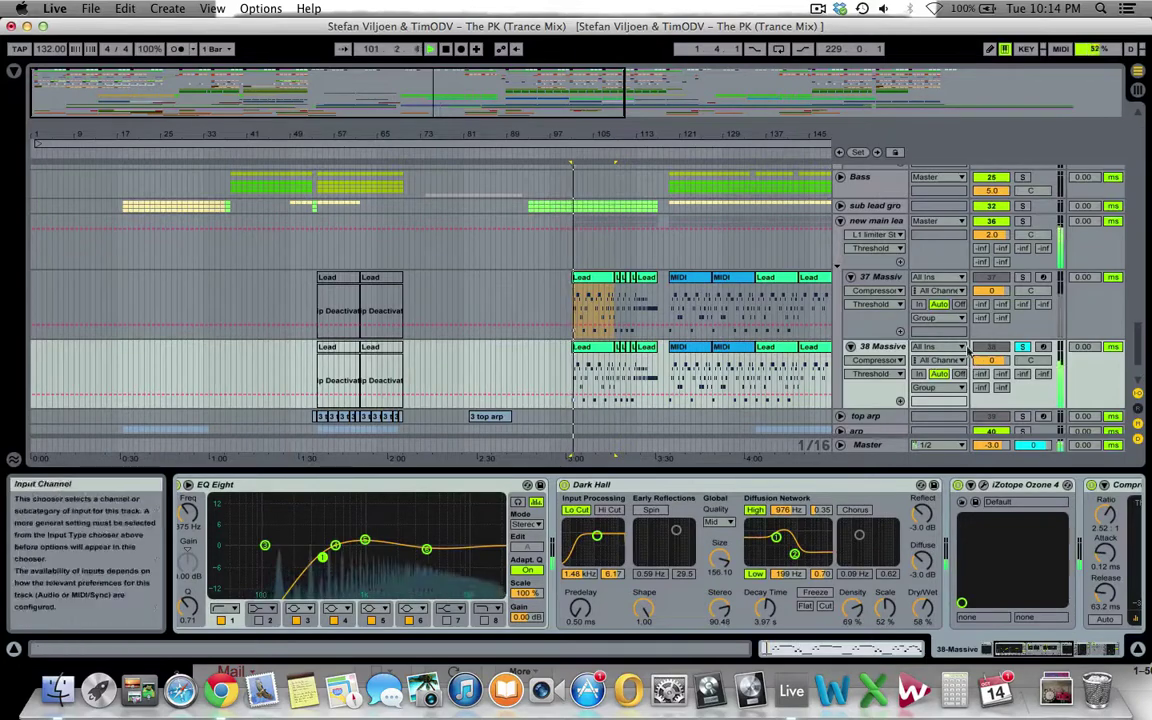
- Play the whole main lead group soloed, and examine the second Massive track's reverb, iZotope Ozone 4 and Compressor
click(1022, 221)
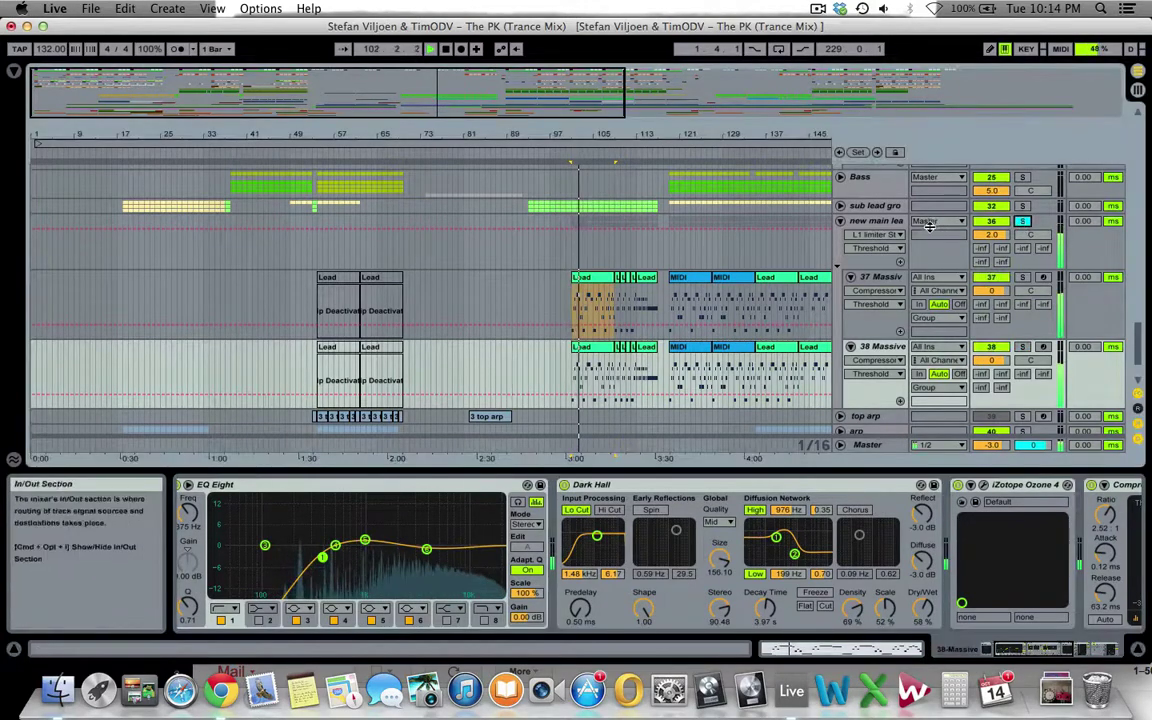
click(1047, 653)
drag(1047, 653, 1076, 651)
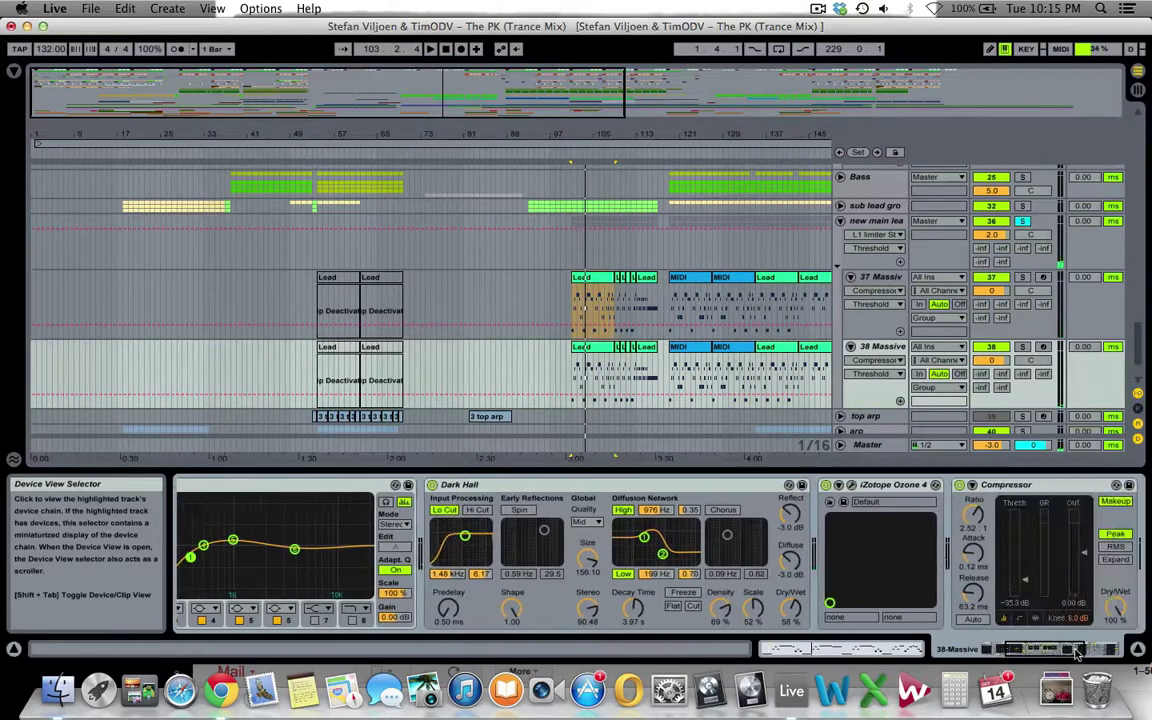
click(879, 486)
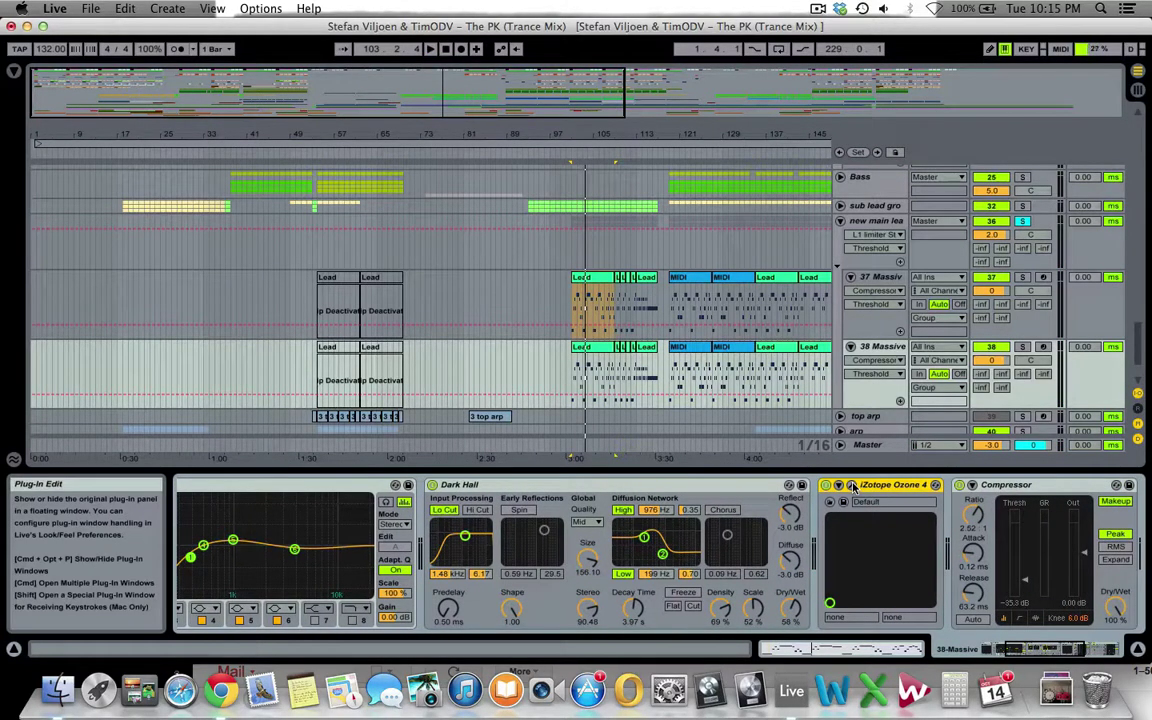
click(870, 260)
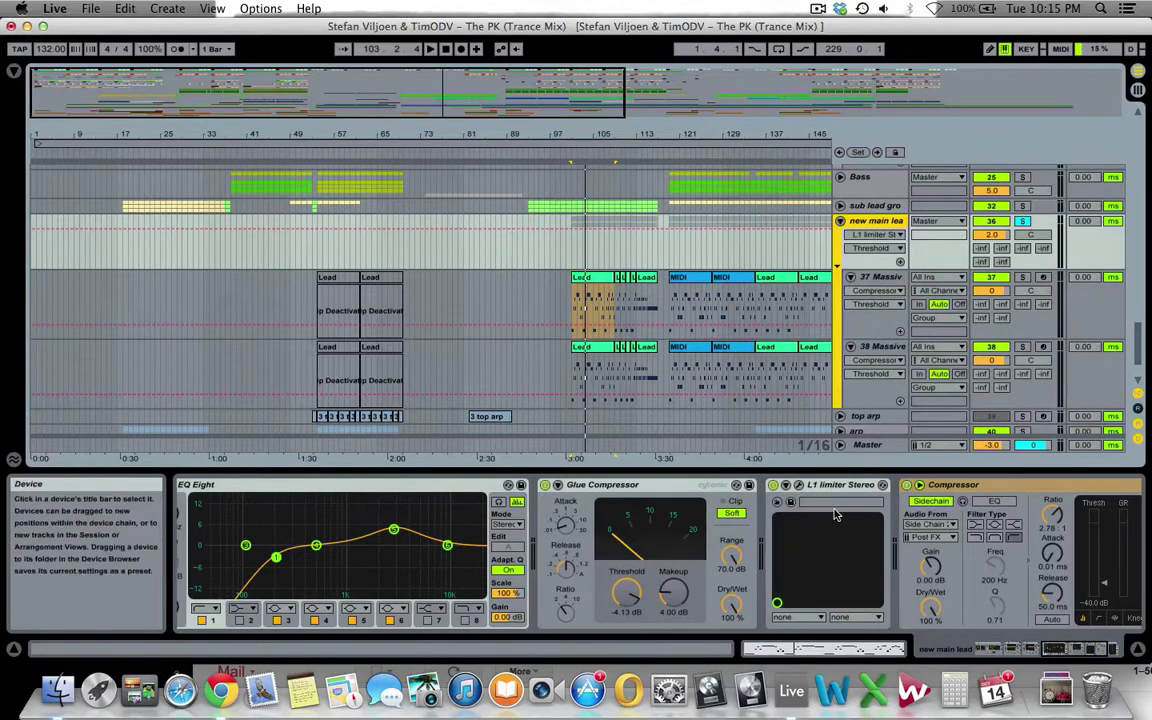
- Open the first Massive track's iZotope Ozone 4, inspect its Loudness Maximizer while playing from bar 119, and close the plug-in
click(878, 276)
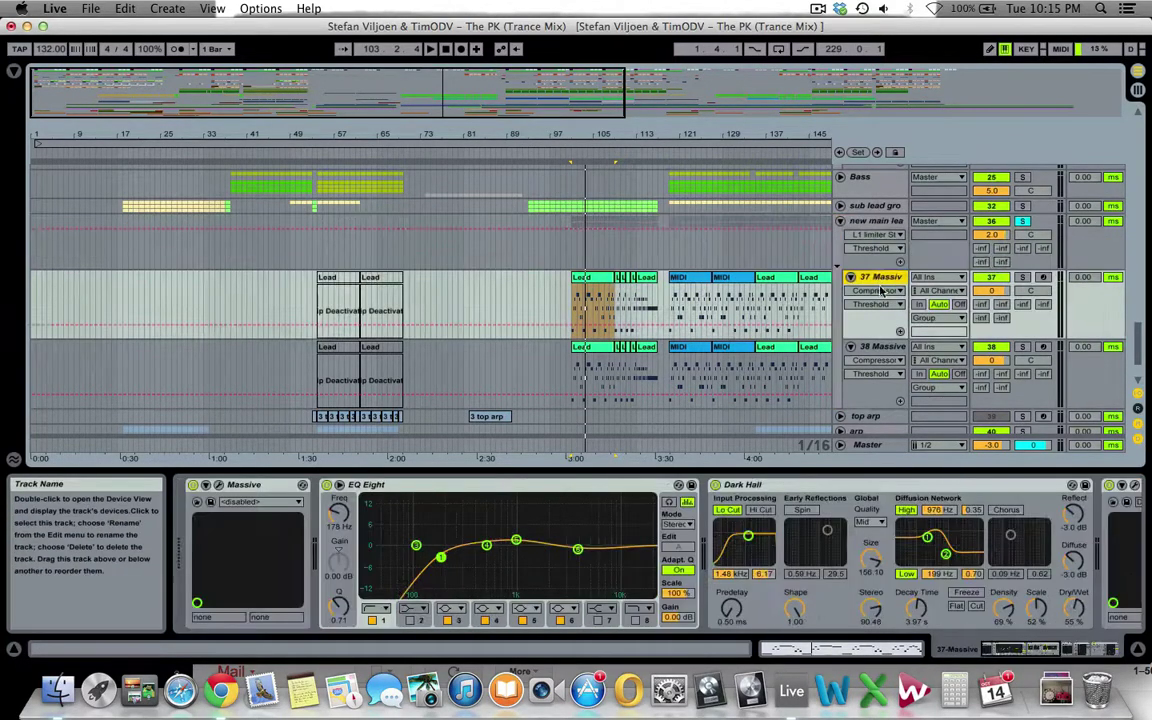
click(1030, 652)
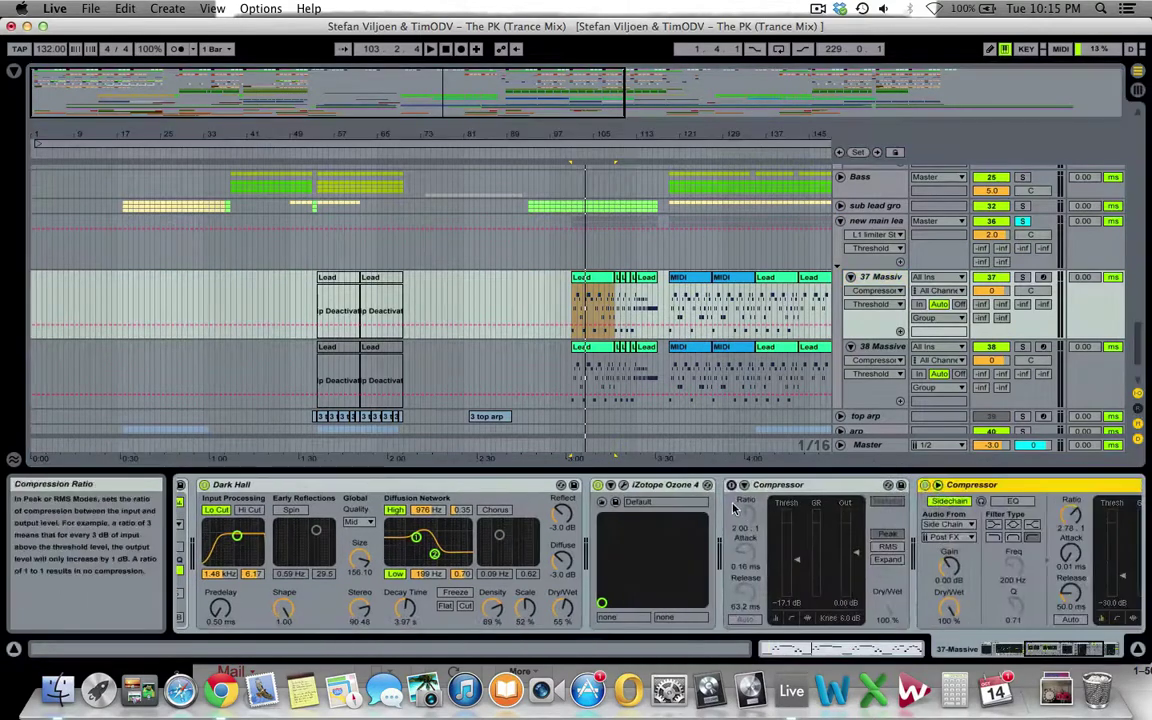
click(615, 501)
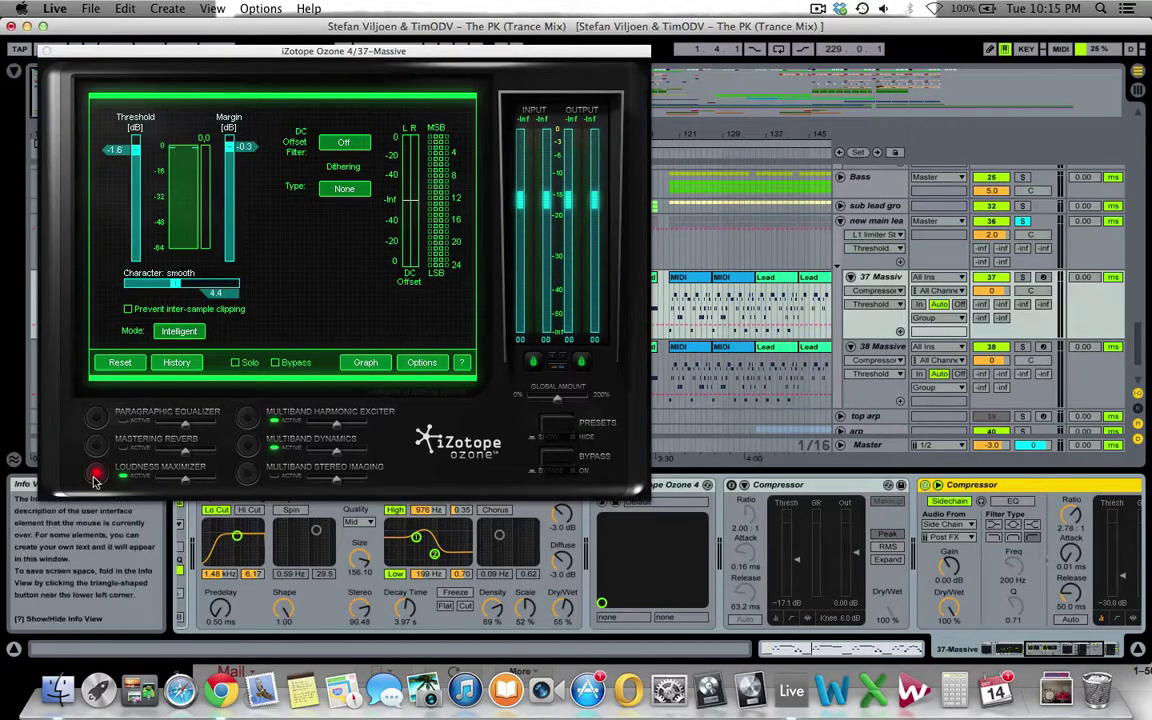
click(683, 287)
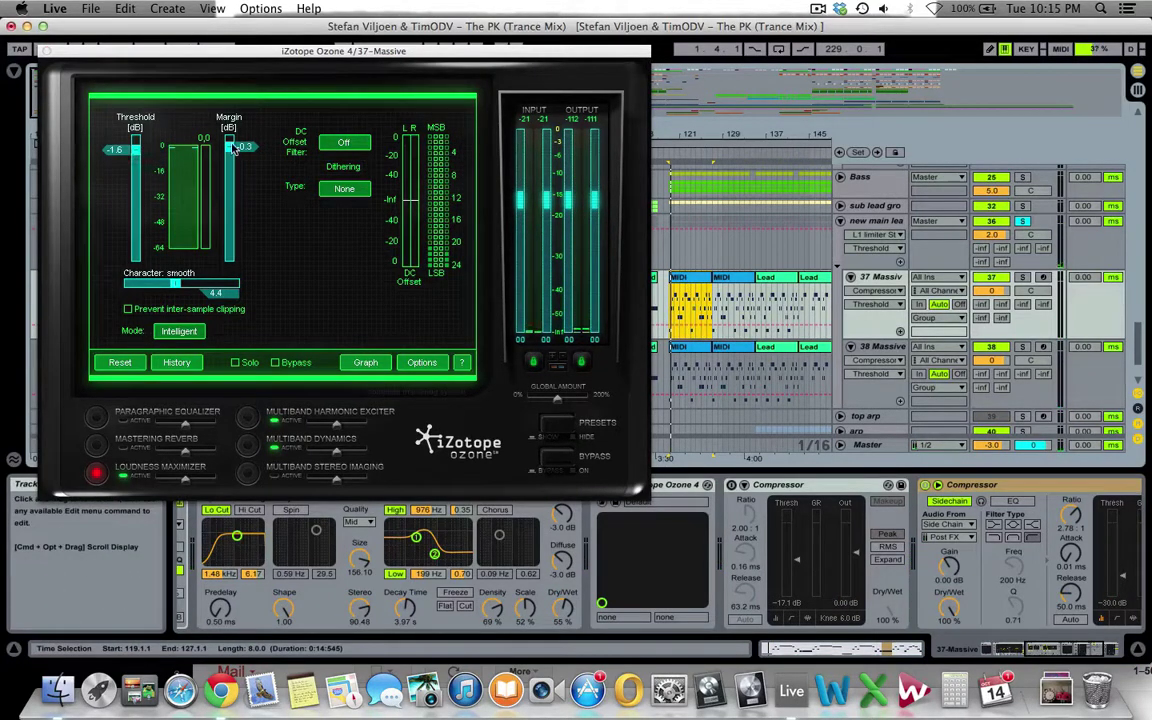
click(47, 51)
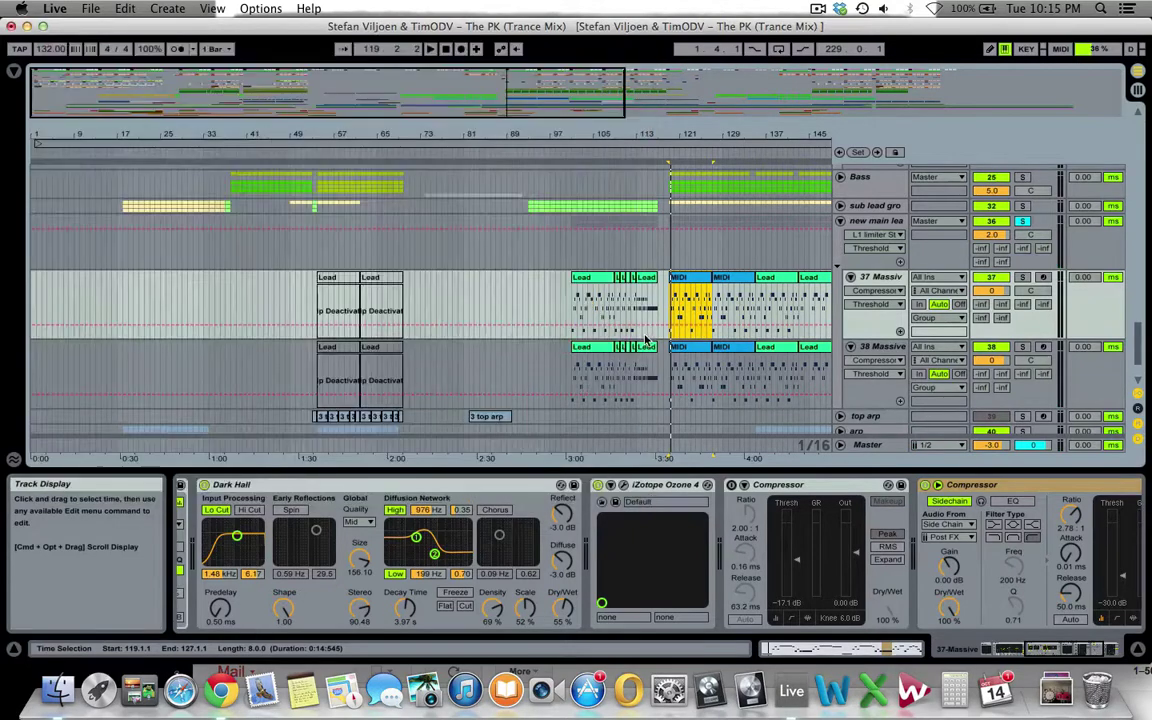
- Examine the main lead group's own device chain, from EQ Eight and L1 limiter back to Dark Hall and the Auto Filters
scroll(701, 311, up, 1)
click(855, 235)
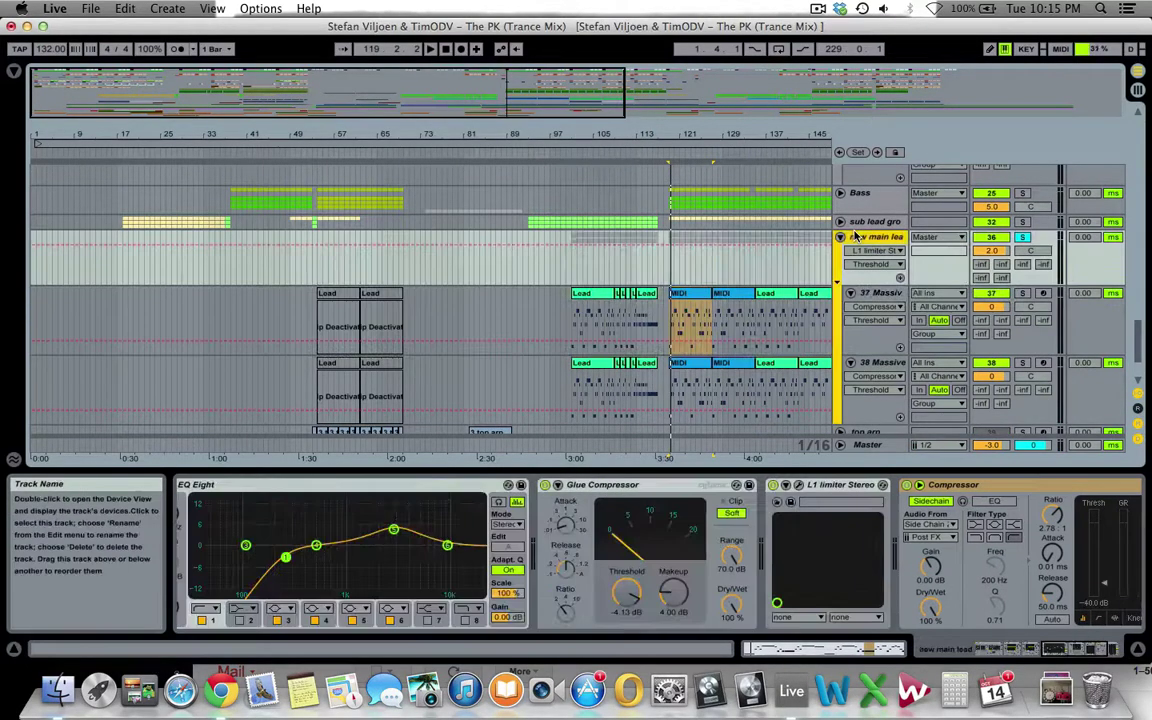
click(647, 494)
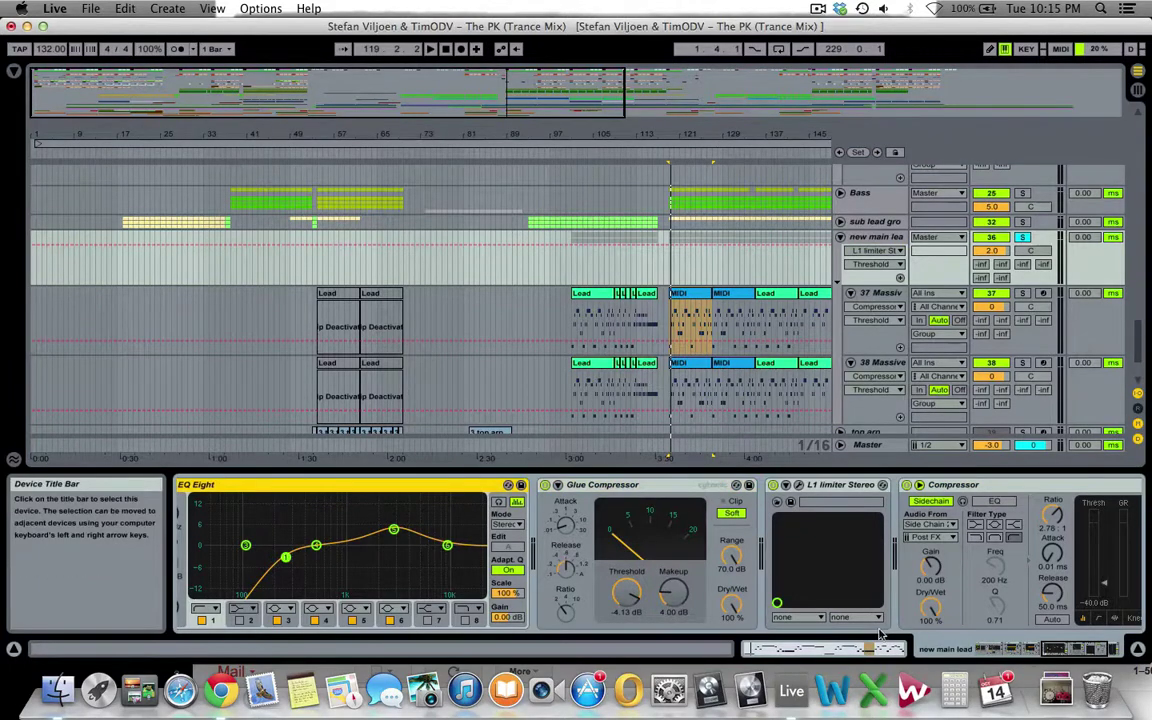
drag(1055, 650, 985, 648)
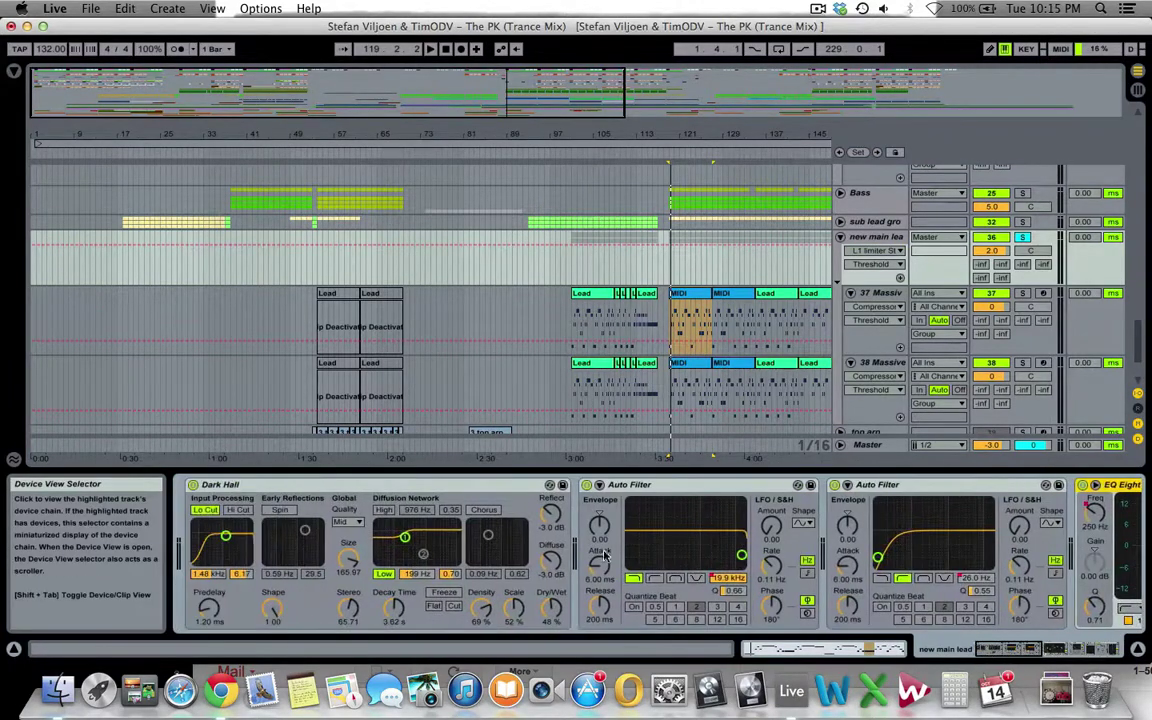
- Collapse the new main lead group, unfold the top arp track, and play it soloed from bar 54
click(840, 237)
click(860, 252)
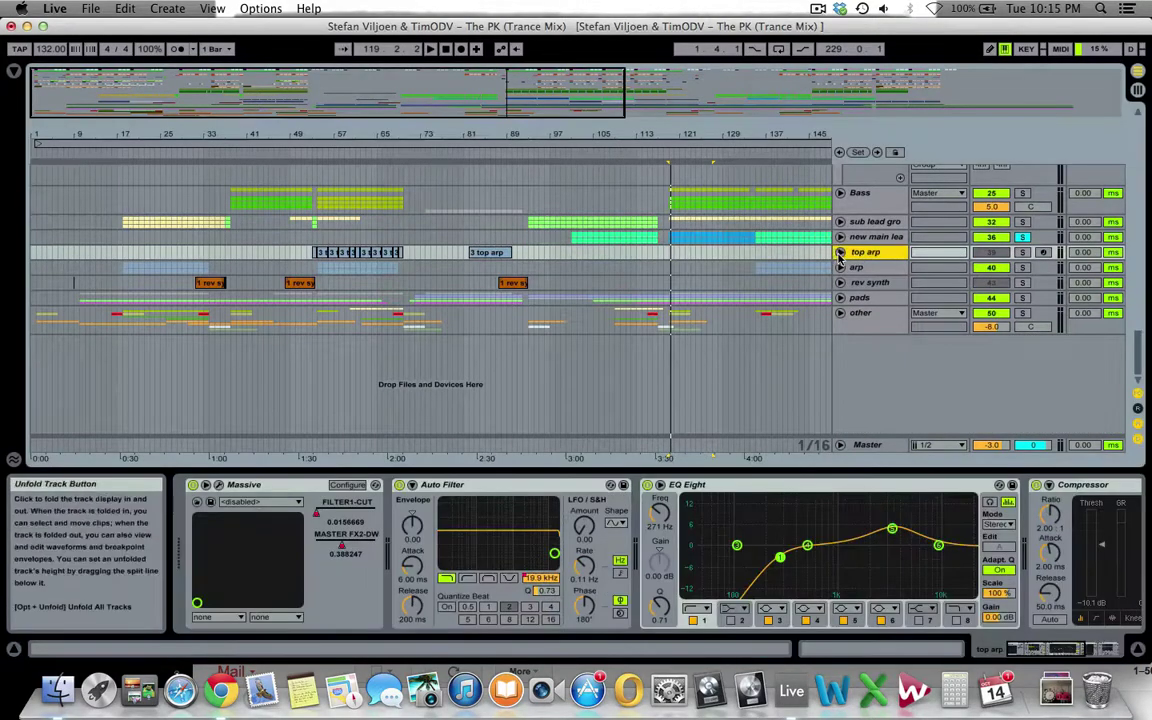
click(840, 252)
click(319, 254)
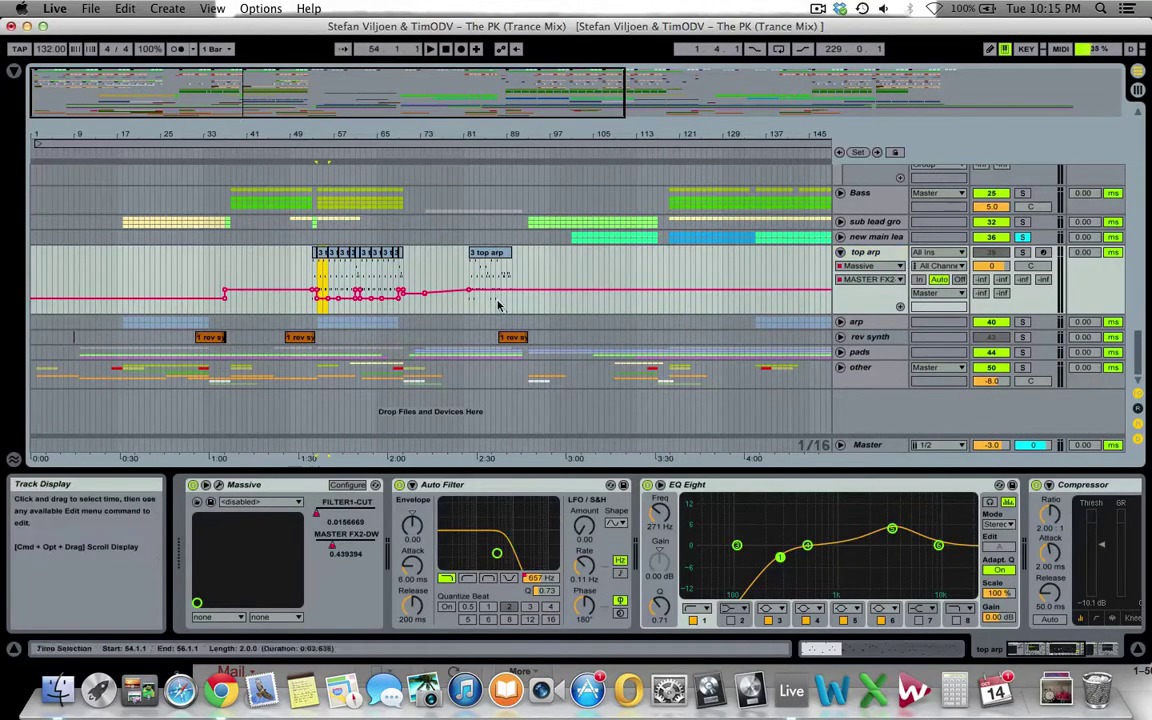
click(1022, 252)
key(space)
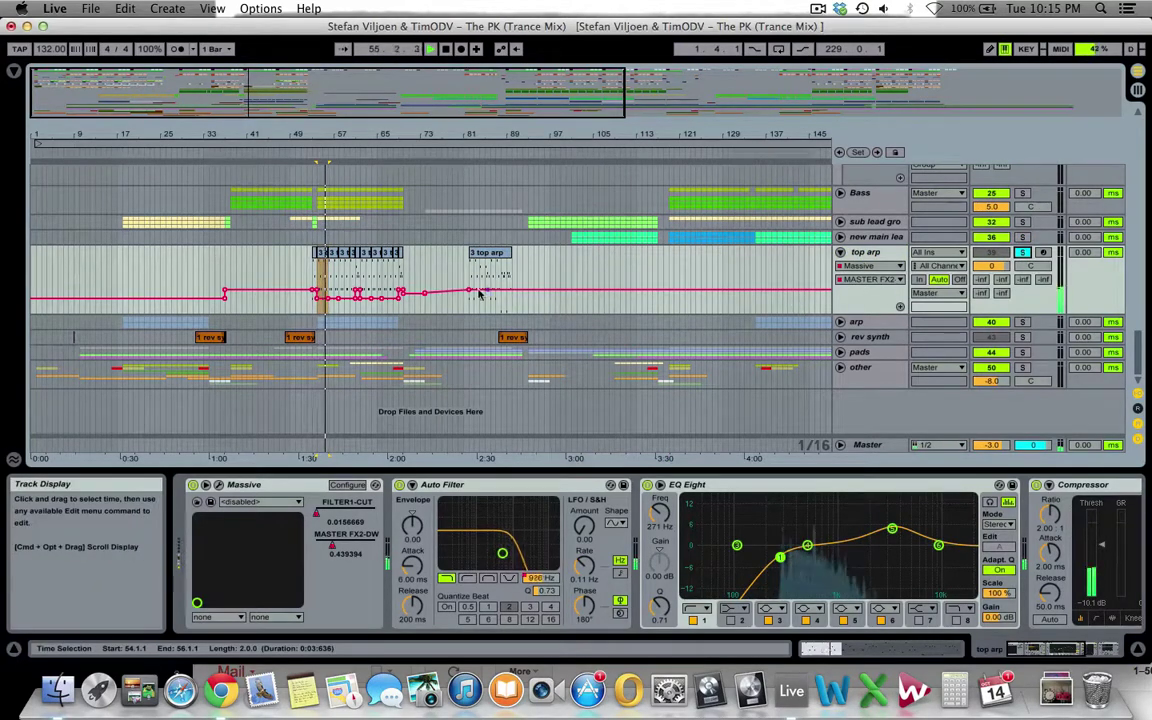
- Play the soloed top arp's last clip from bar 82, stop, and look through the track's Massive, filter, EQ and Compressor devices
click(490, 258)
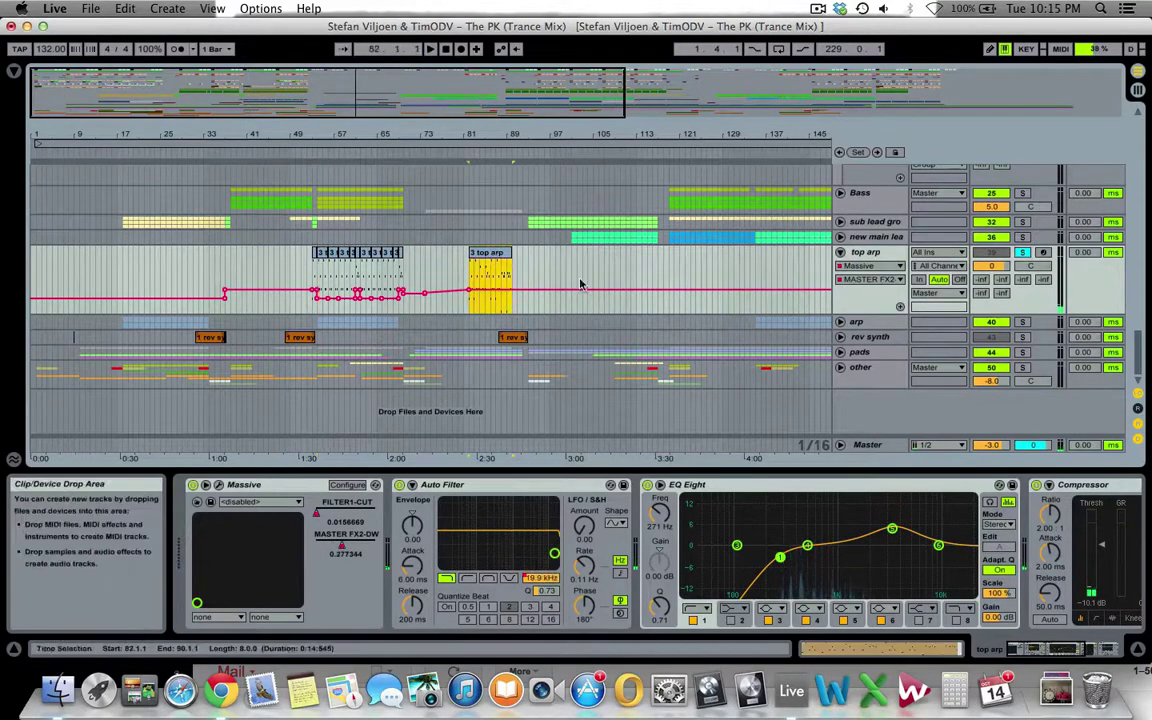
click(884, 254)
key(space)
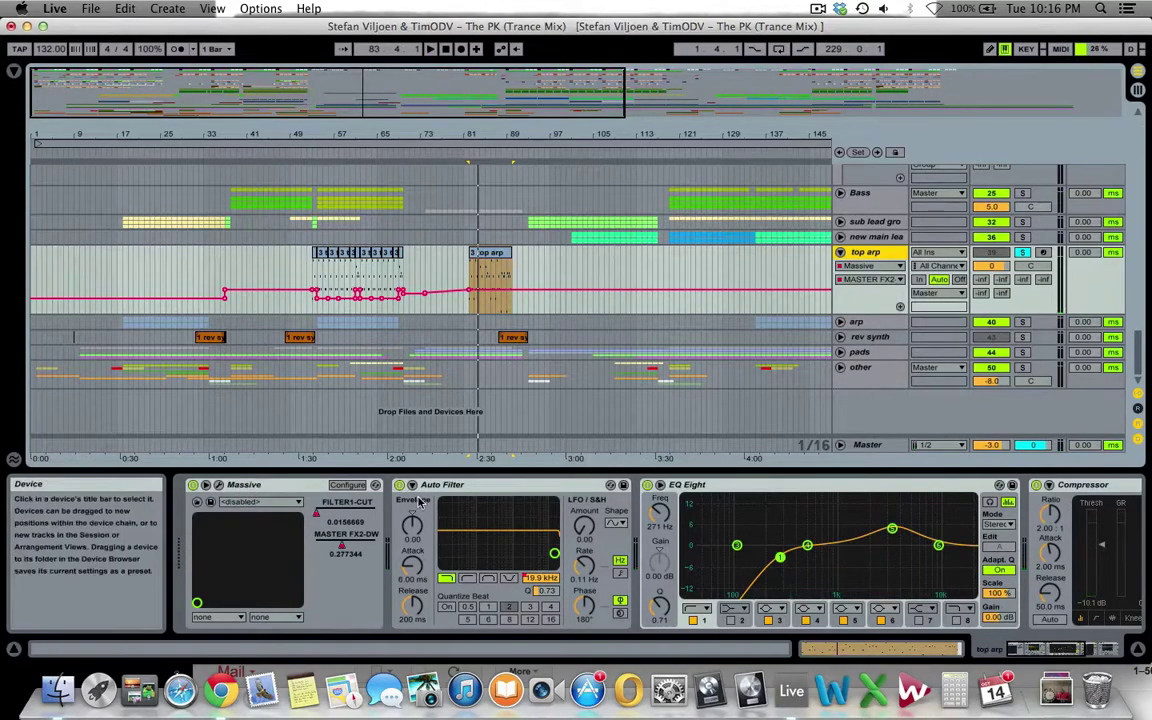
mouse_move(1039, 653)
mouse_down()
mouse_move(1055, 651)
mouse_move(1030, 651)
mouse_up()
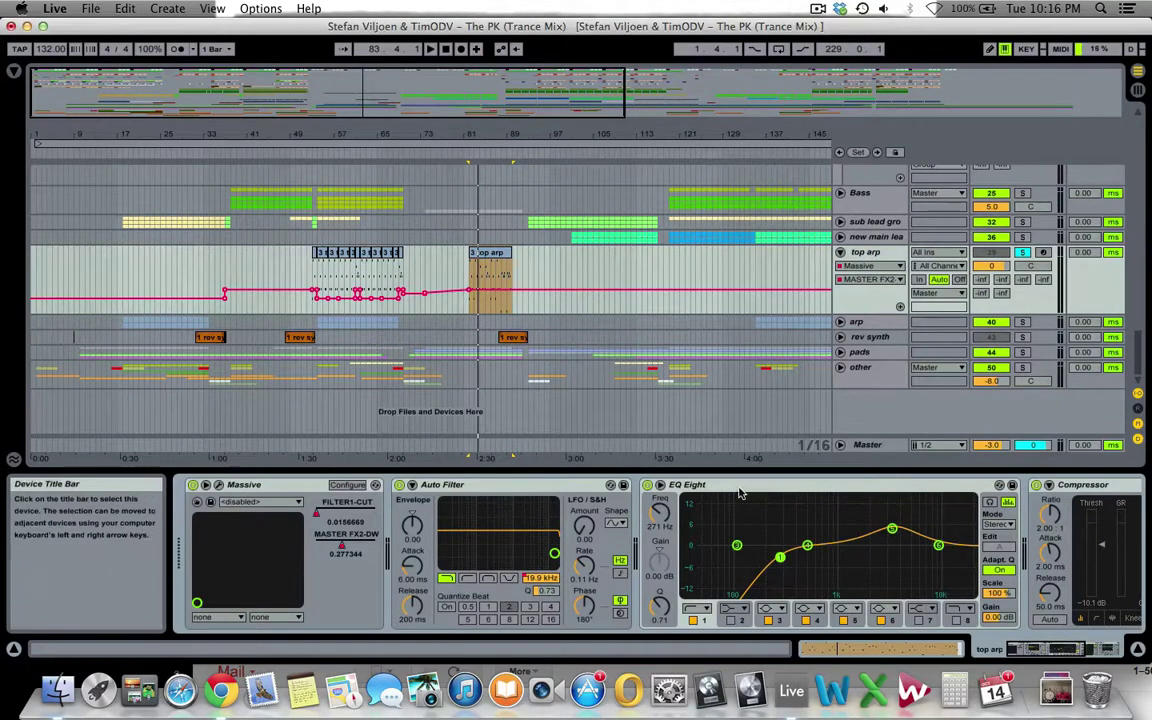
drag(1023, 652, 1094, 652)
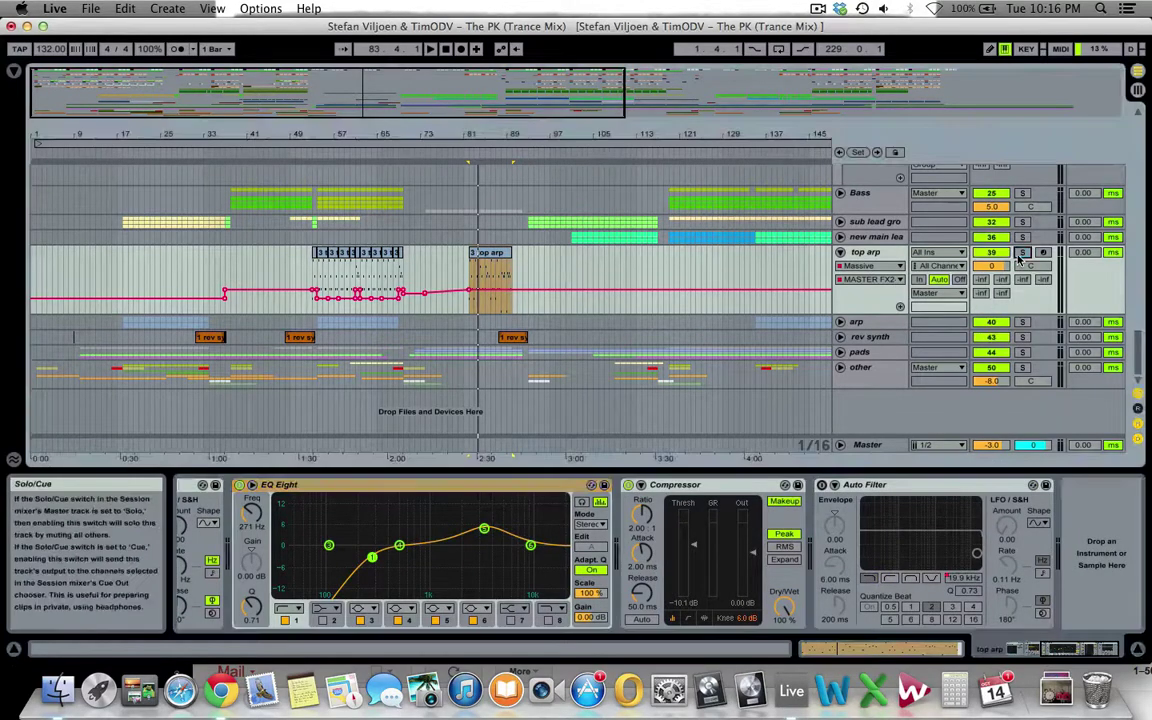
- Turn off the top arp's solo, play it in the full mix from bars 56 and 82, and stop playback
click(334, 298)
key(space)
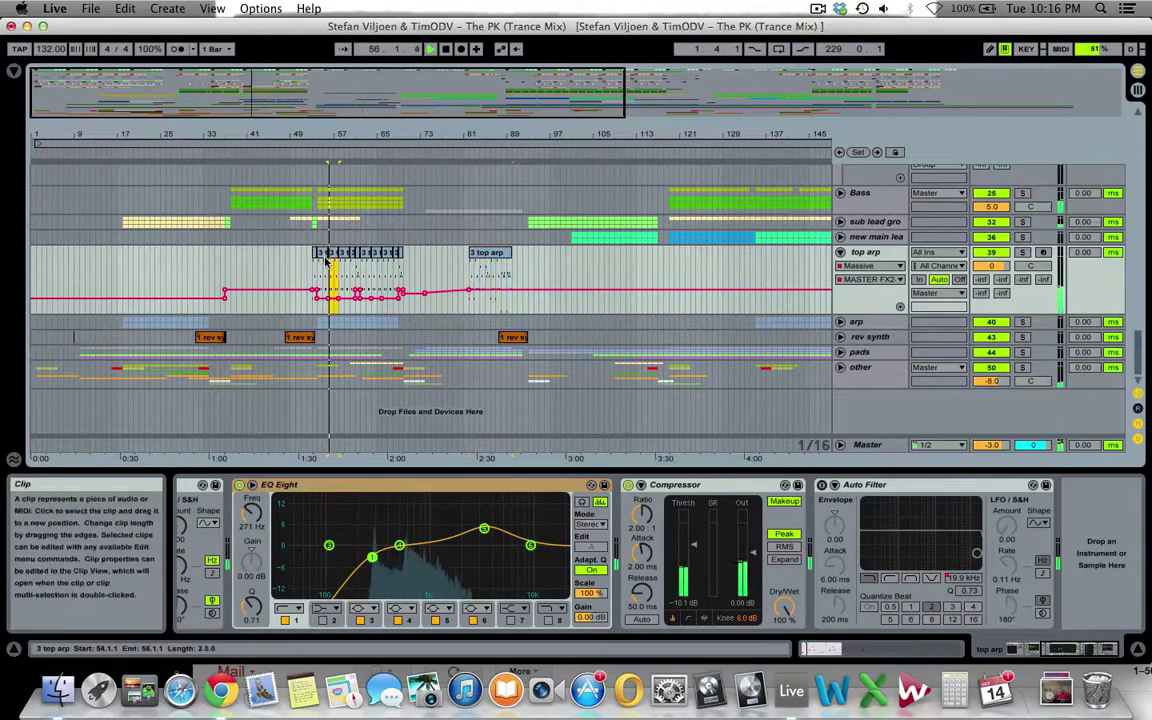
click(484, 262)
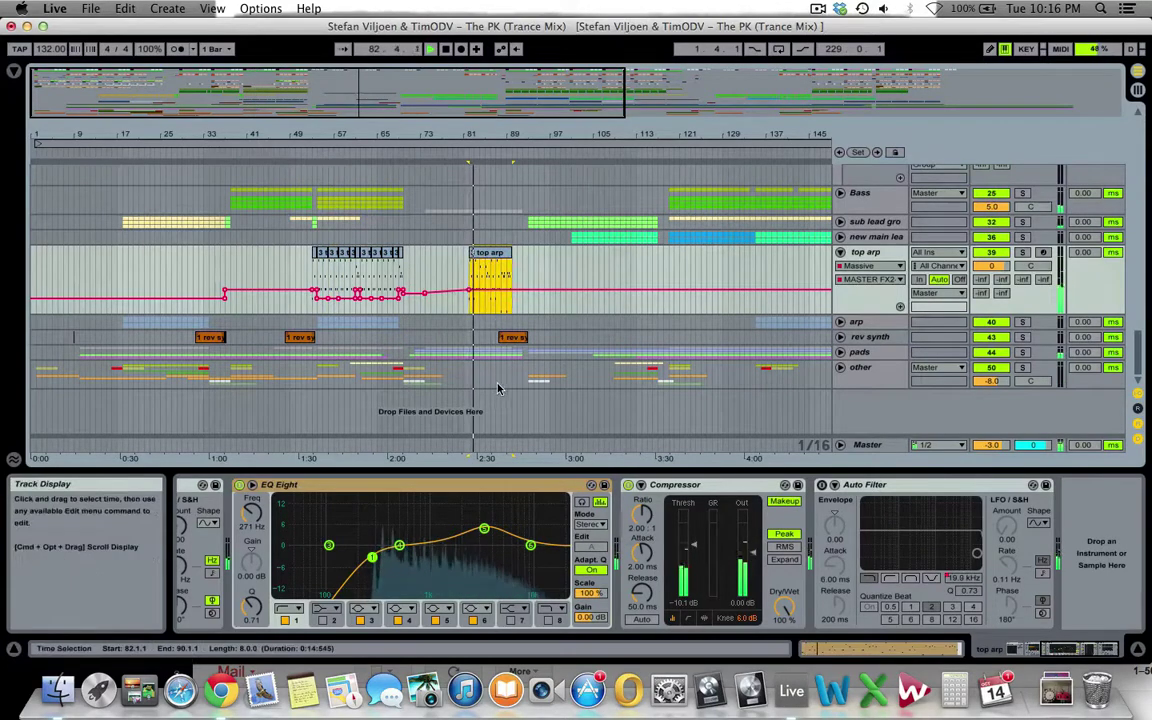
scroll(492, 388, up, 5)
scroll(487, 411, down, 4)
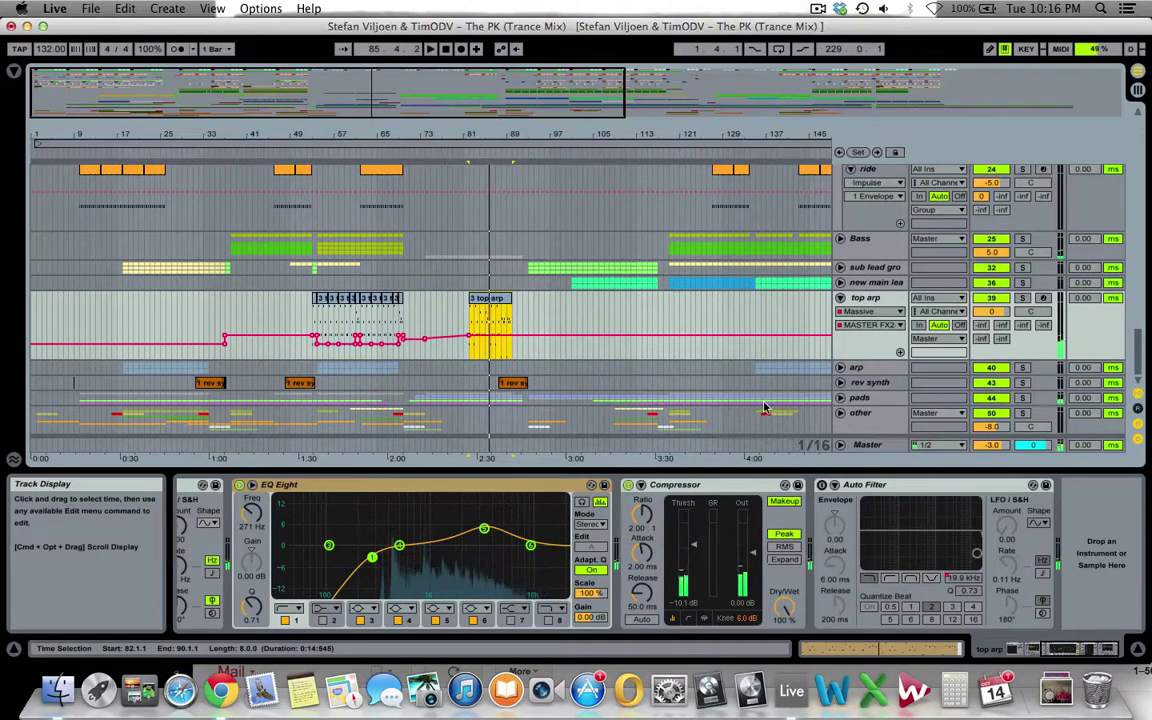
- Unfold the arp group and examine its first Sylenth1 track's devices and its top arp clips at bars 54 and 18
click(867, 369)
click(841, 368)
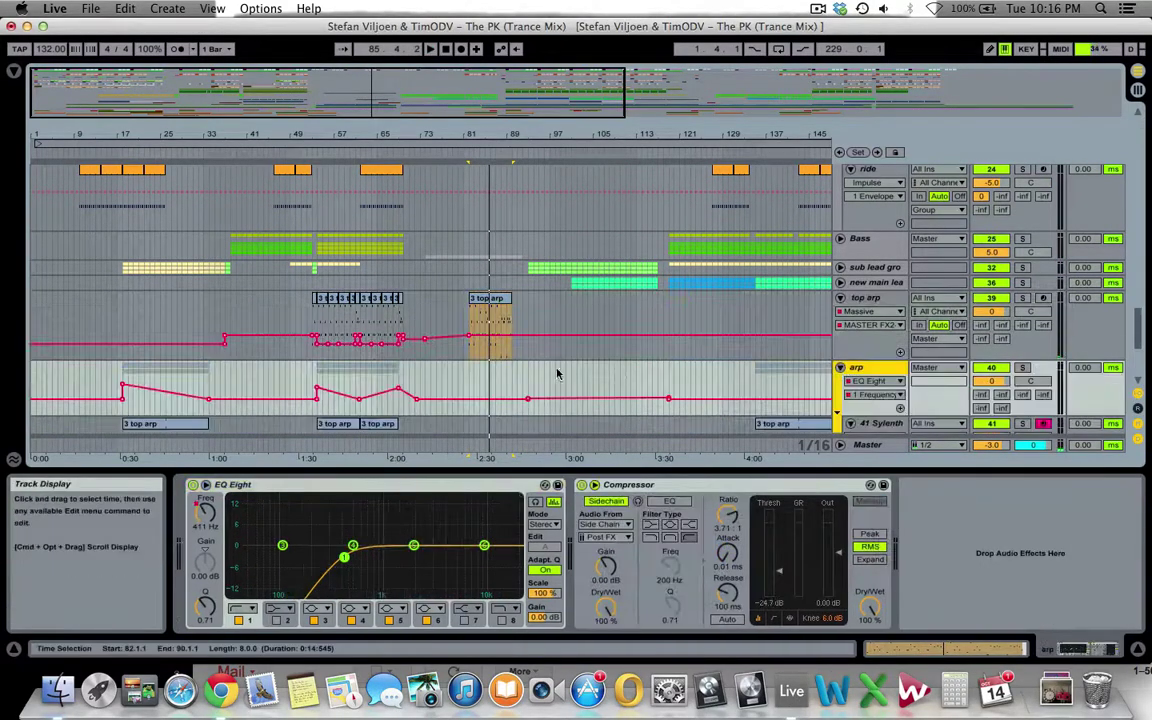
scroll(373, 383, down, 4)
click(350, 297)
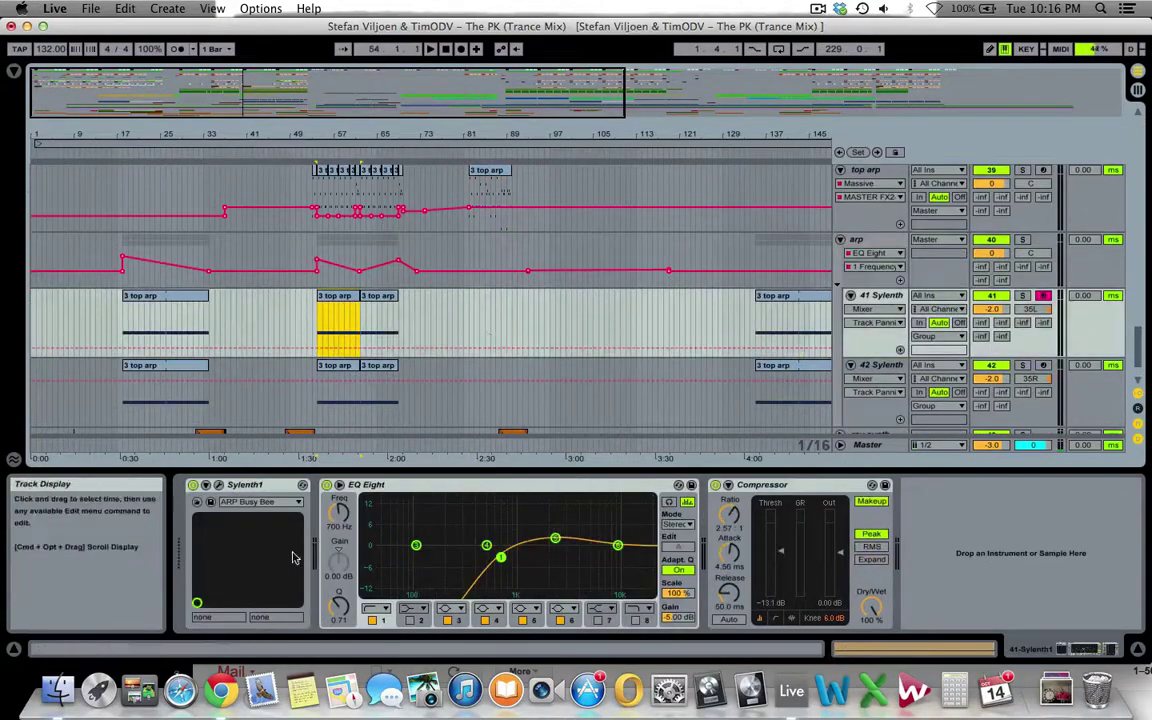
click(884, 297)
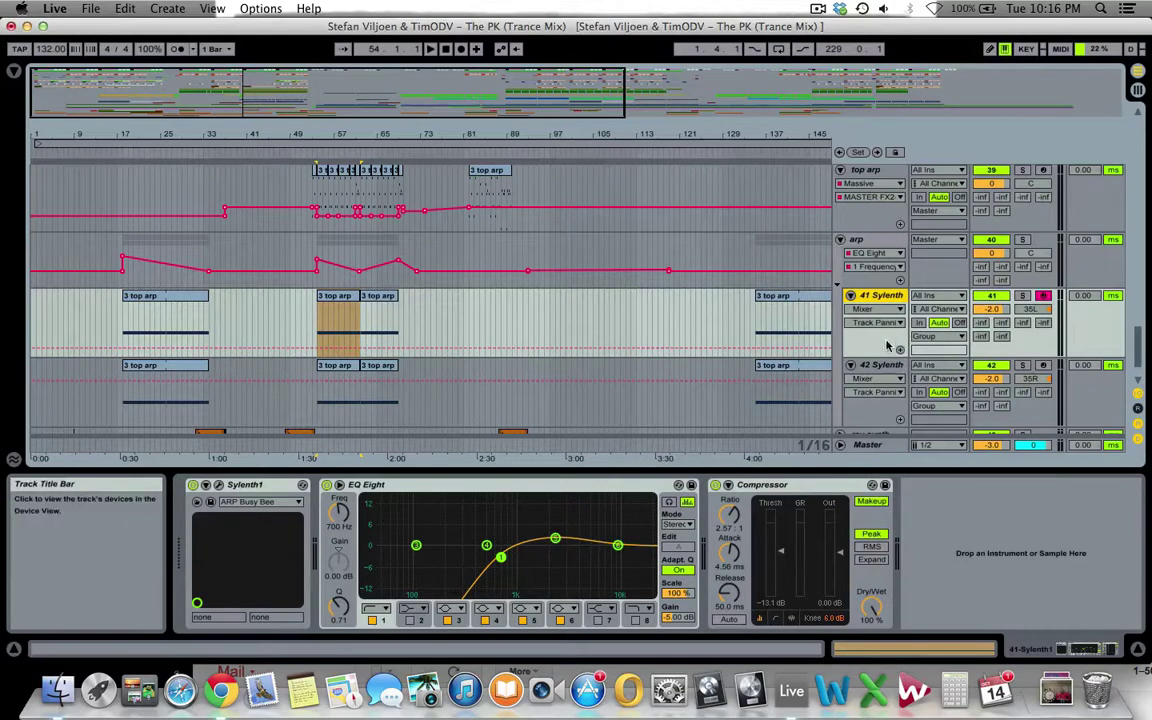
click(173, 296)
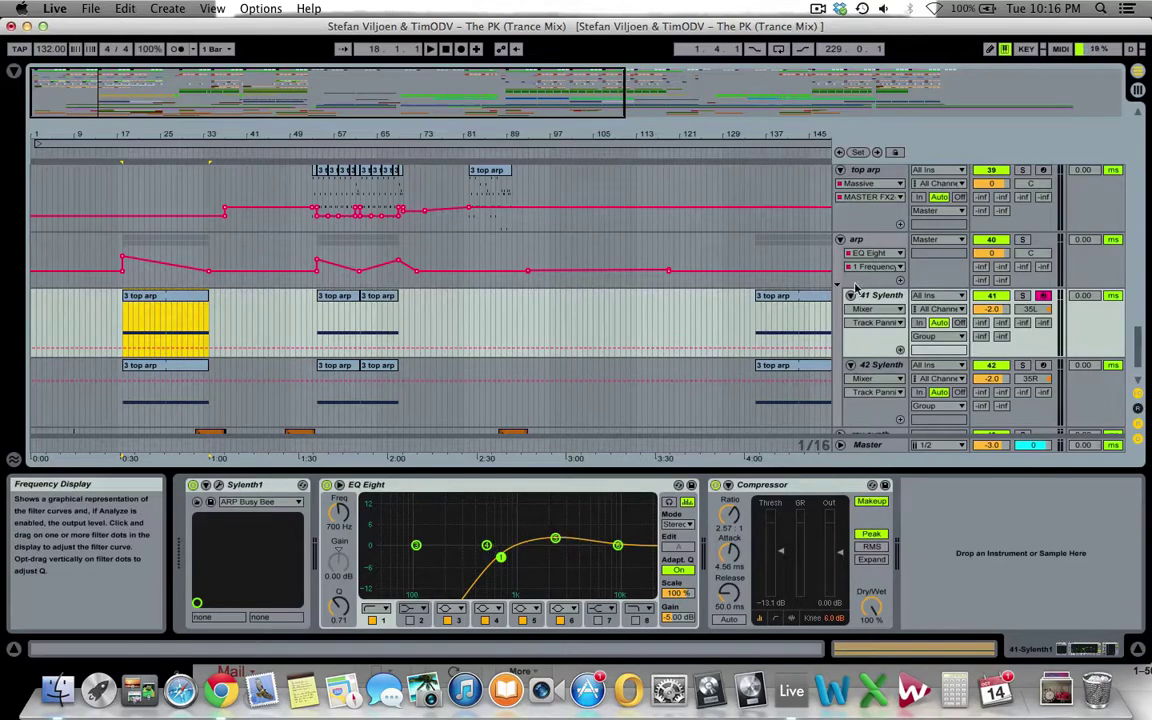
- Examine the arp group's EQ Eight and sidechain Compressor, play the group soloed from bar 18, turn off its solo, and stop
click(889, 242)
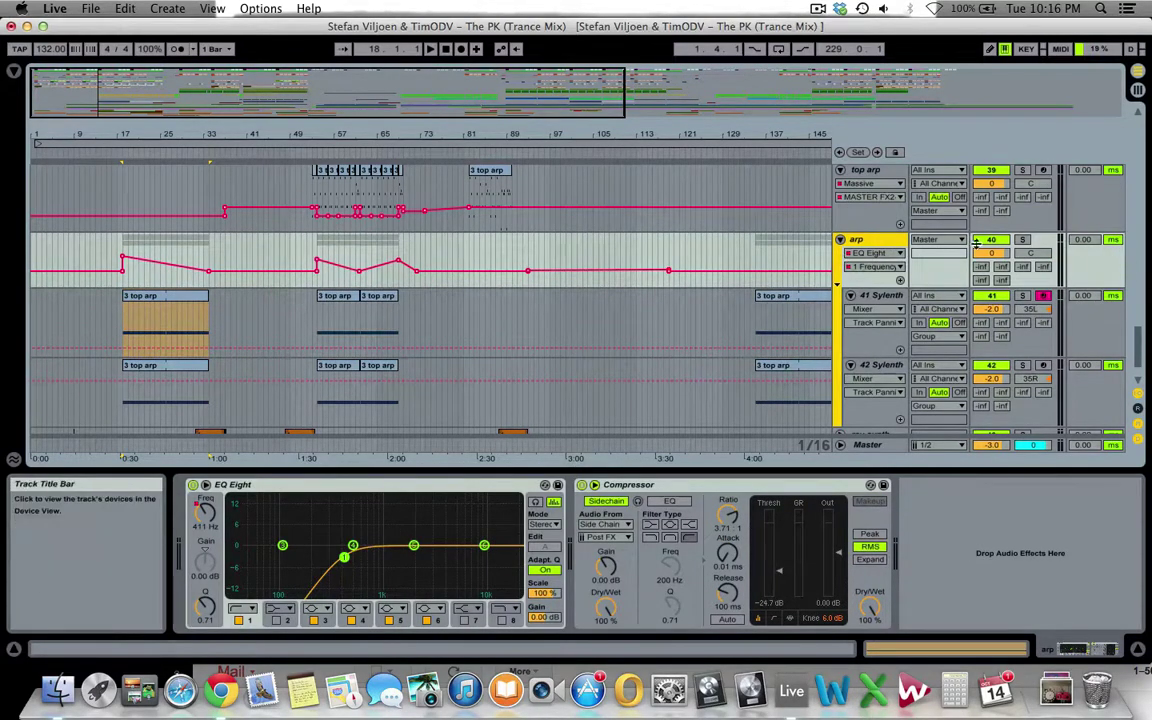
key(space)
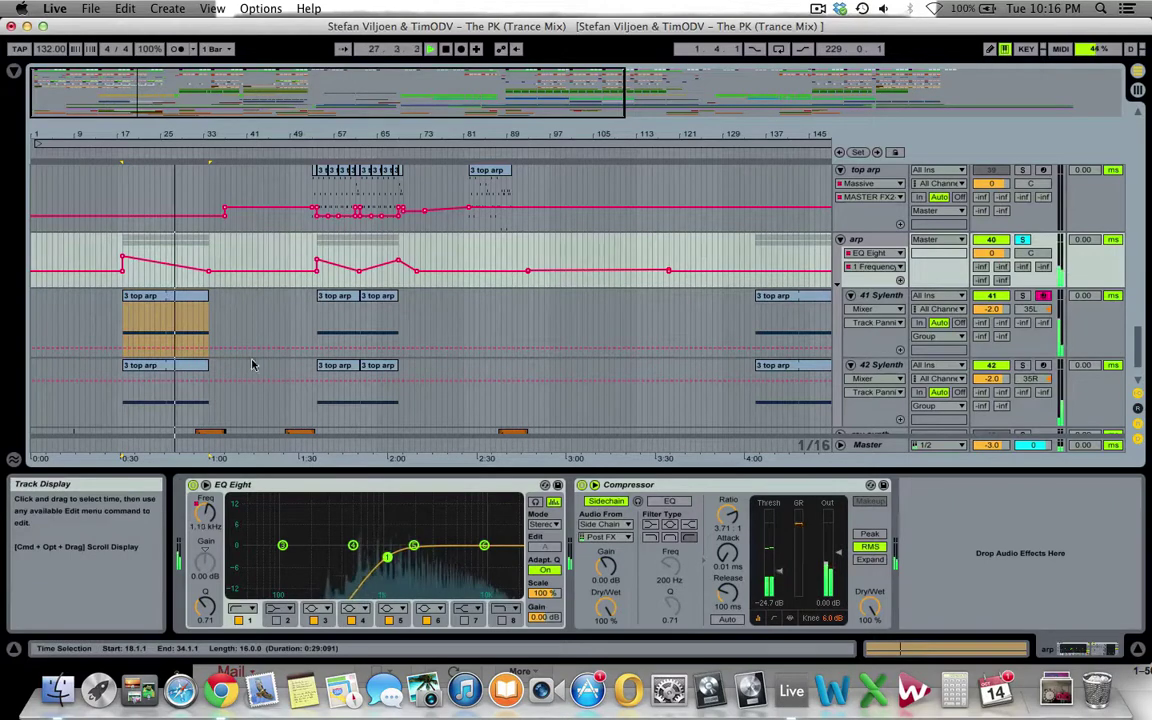
click(1022, 240)
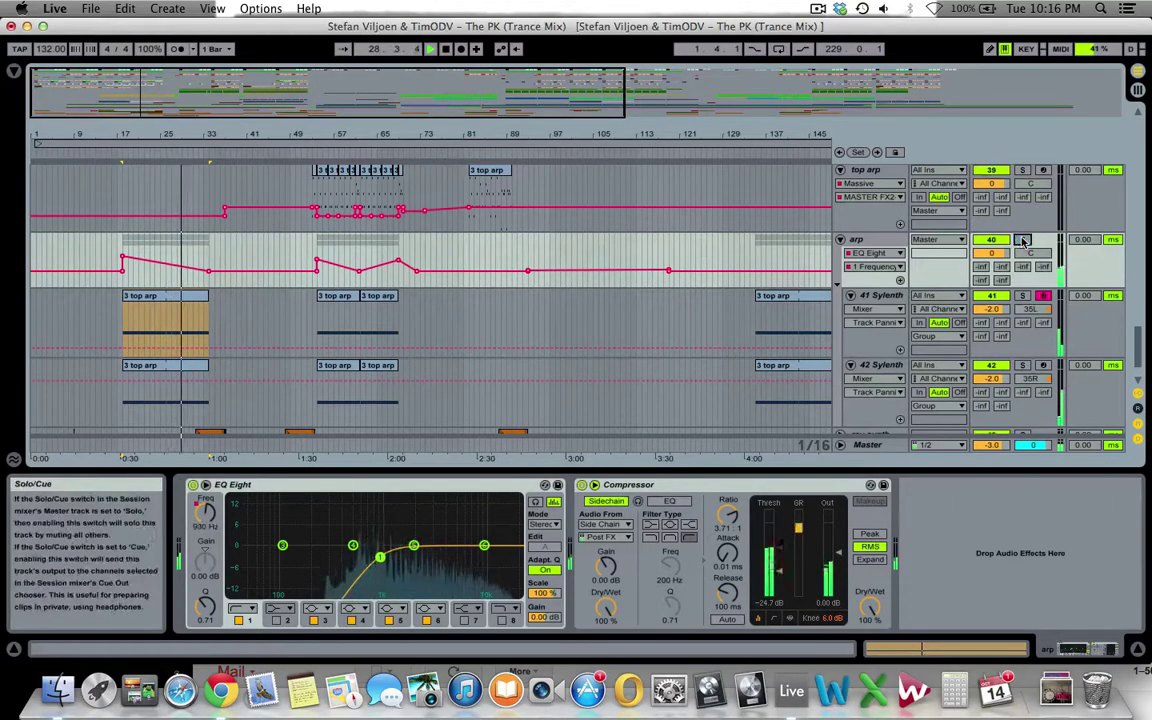
scroll(216, 309, down, 2)
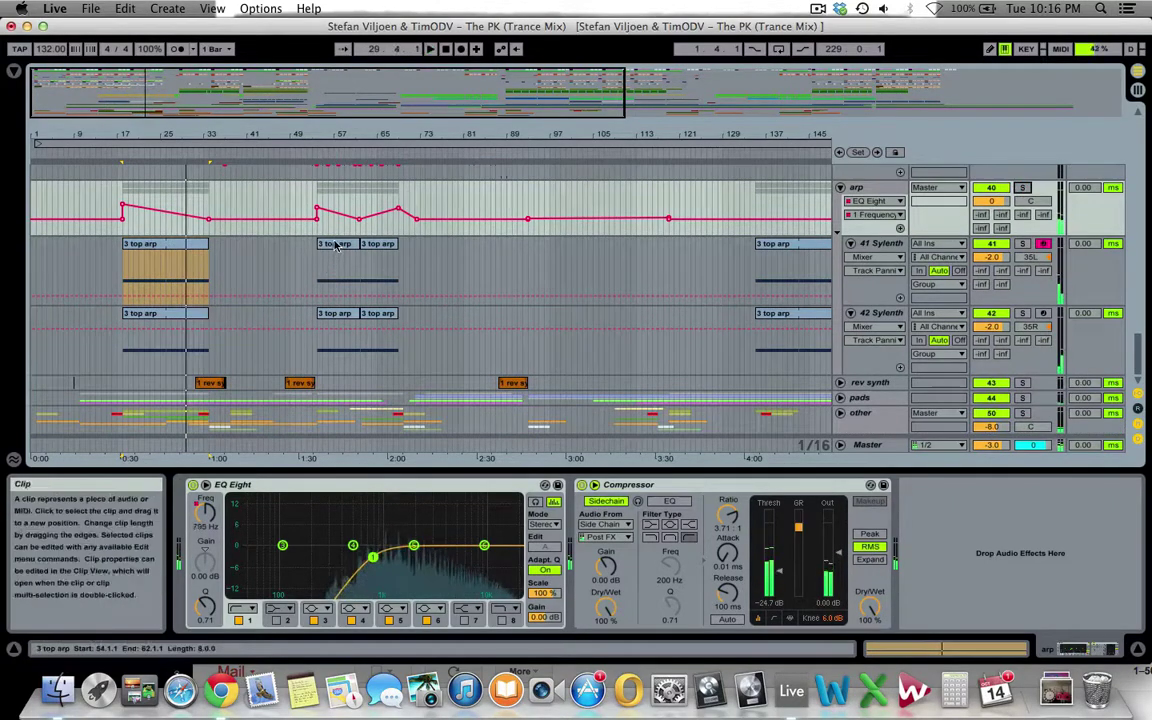
- Play the first arp Sylenth1 track's clips in the full mix from bars 54 and 62, and stop playback
drag(319, 270, 359, 266)
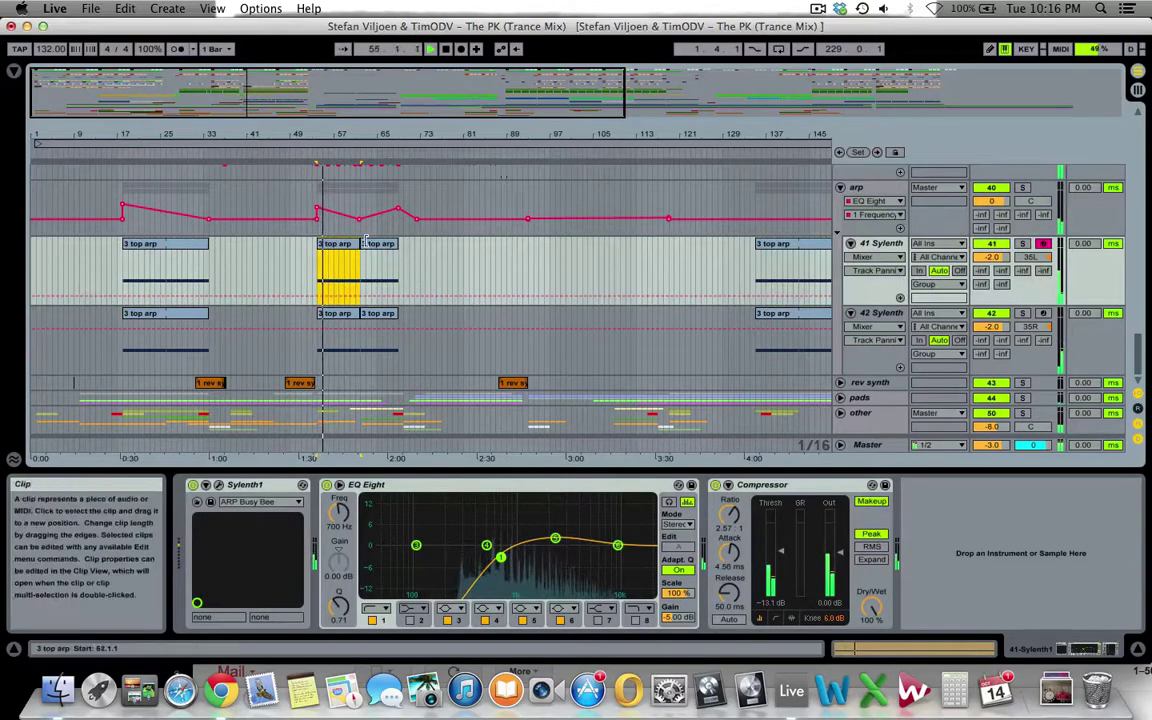
click(366, 242)
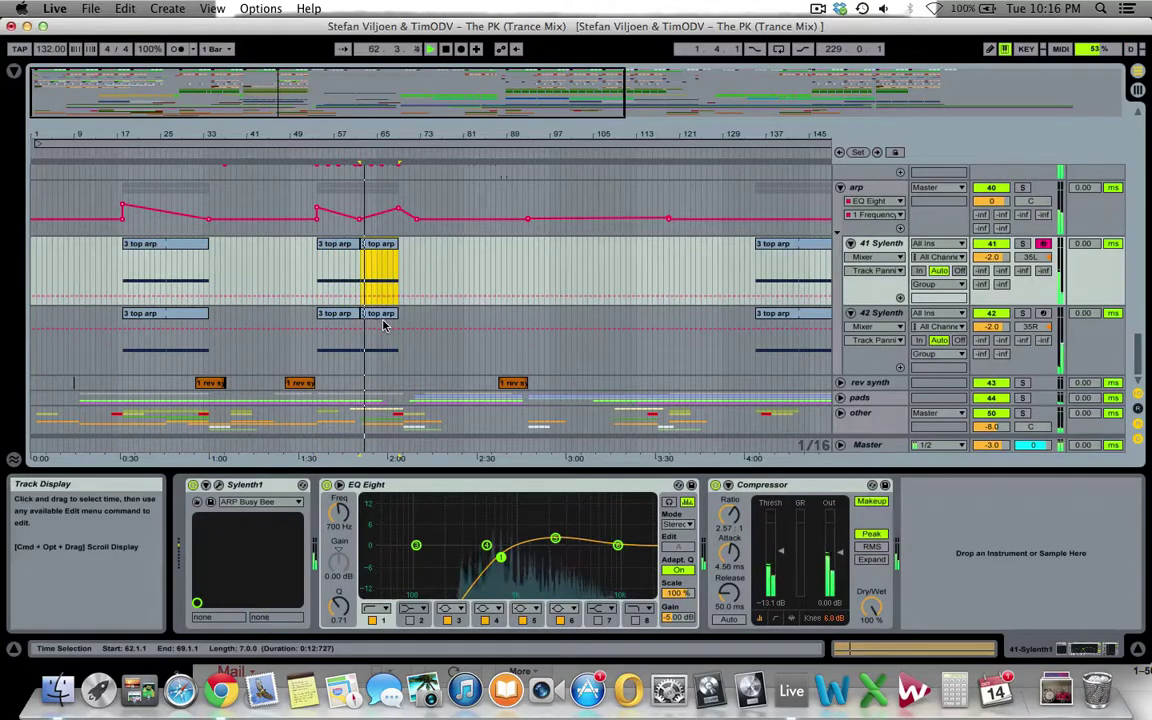
scroll(383, 325, up, 3)
scroll(383, 325, up, 2)
scroll(383, 325, down, 5)
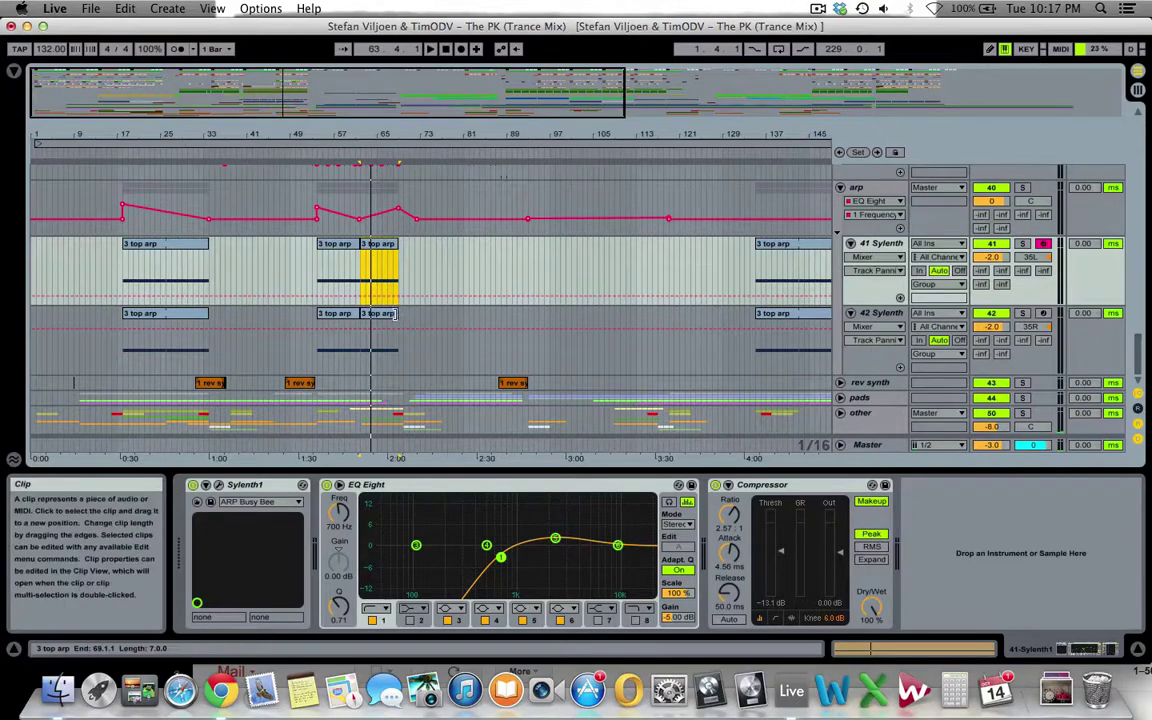
- Examine the second arp Sylenth1 track's EQ Eight and Compressor devices at its clip from bar 62
click(388, 318)
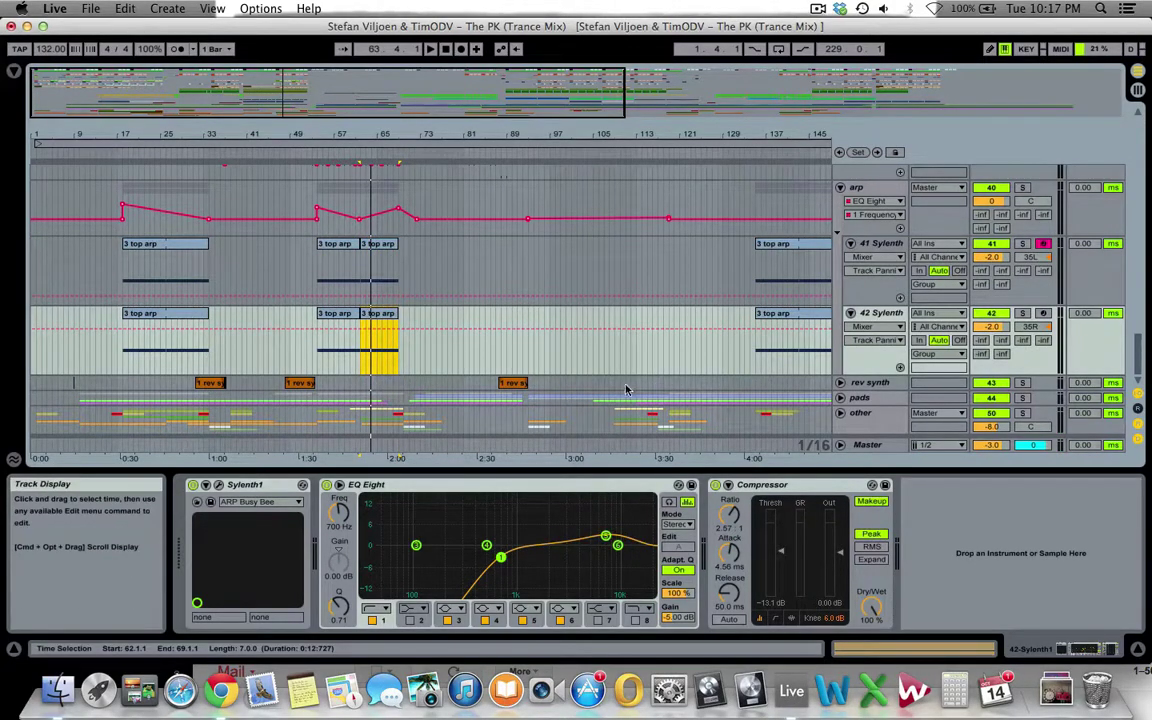
scroll(590, 383, up, 1)
scroll(568, 383, down, 1)
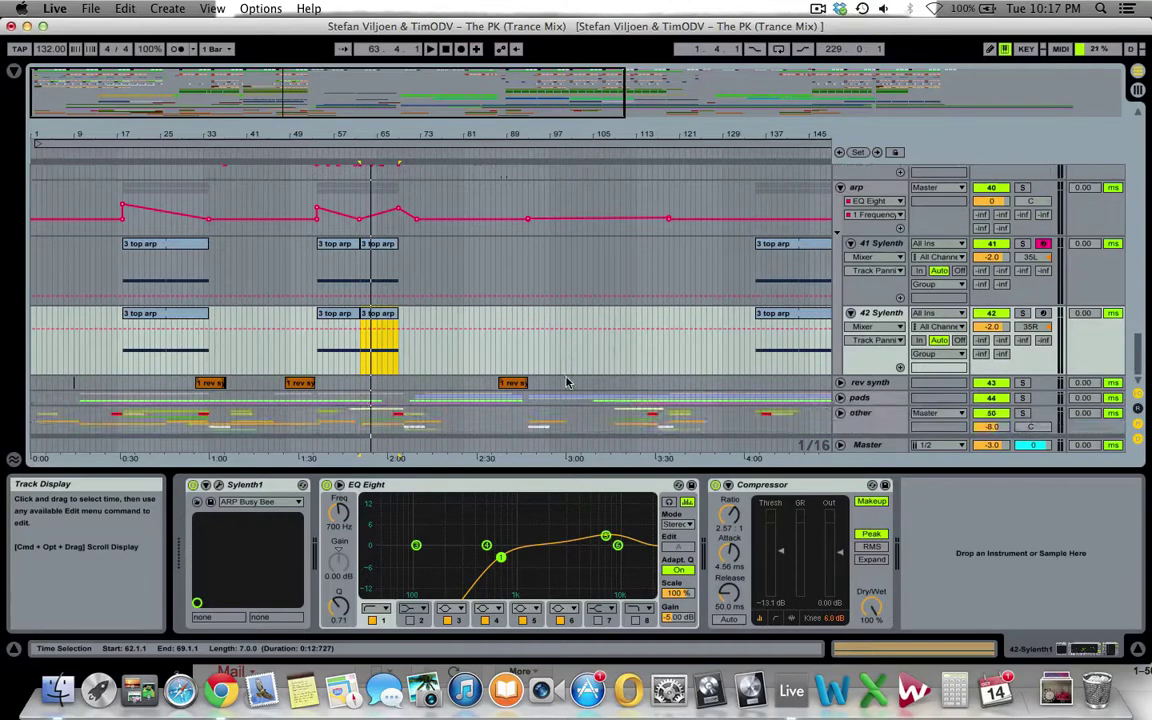
- Move the rev synth track up between the new main lead group and the top arp track
click(872, 387)
scroll(871, 392, up, 1)
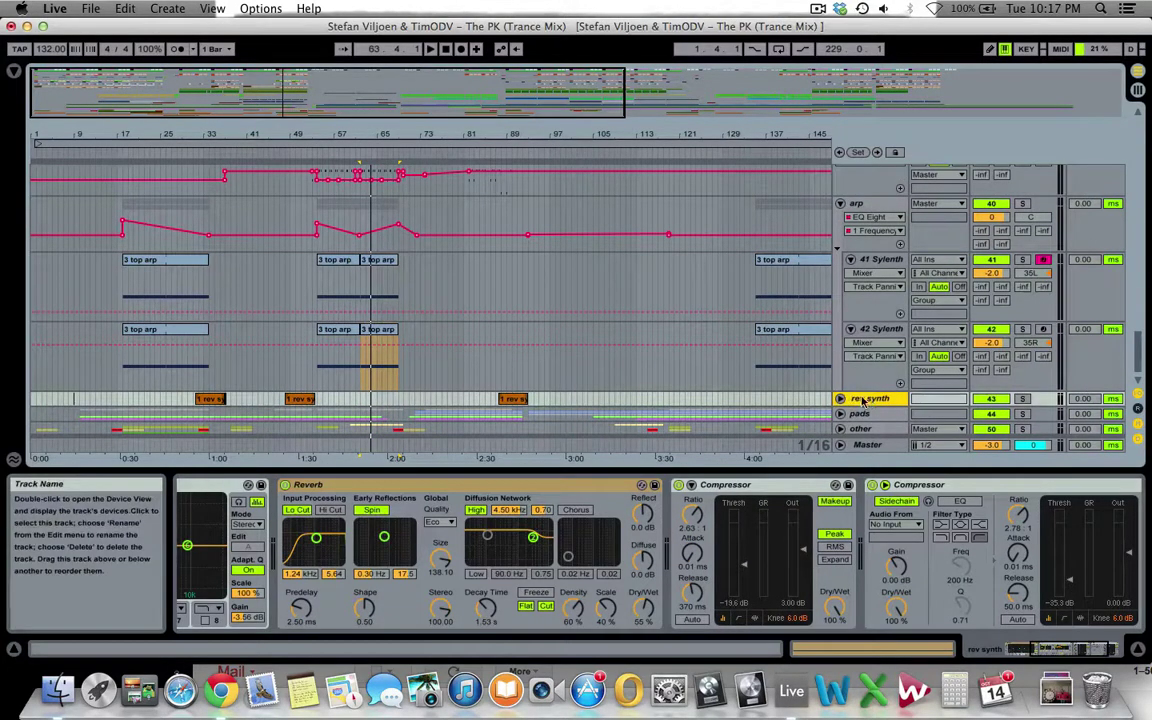
drag(862, 400, 838, 216)
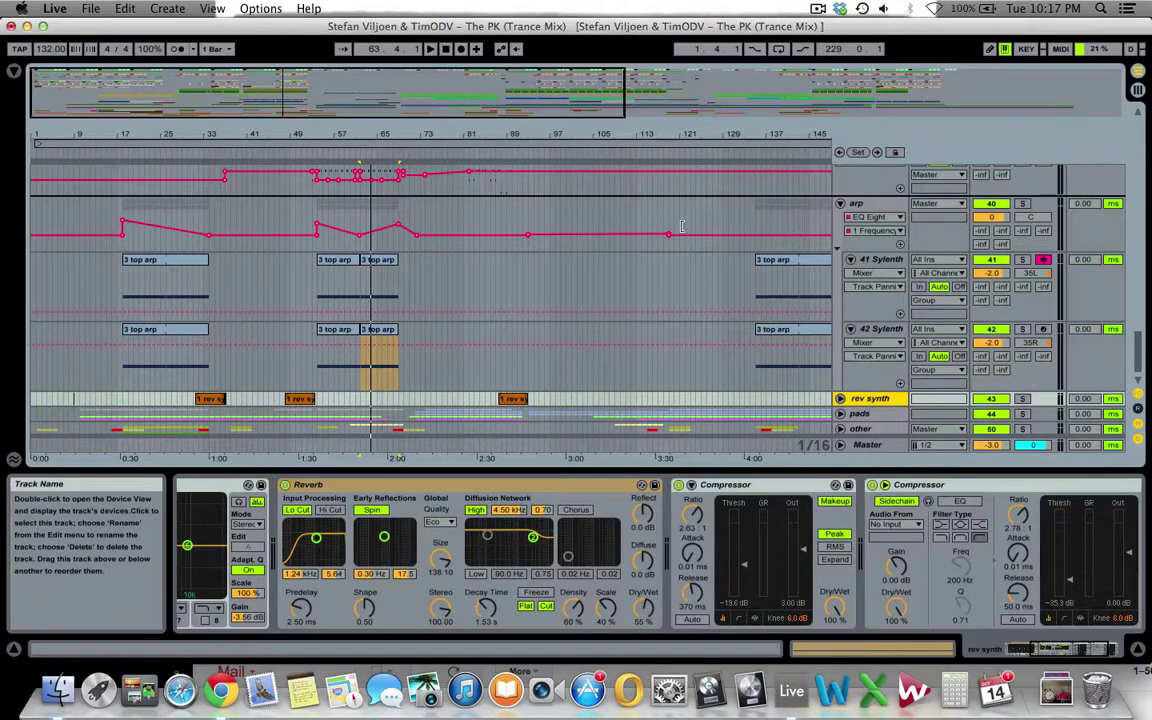
drag(671, 229, 673, 231)
scroll(676, 236, up, 6)
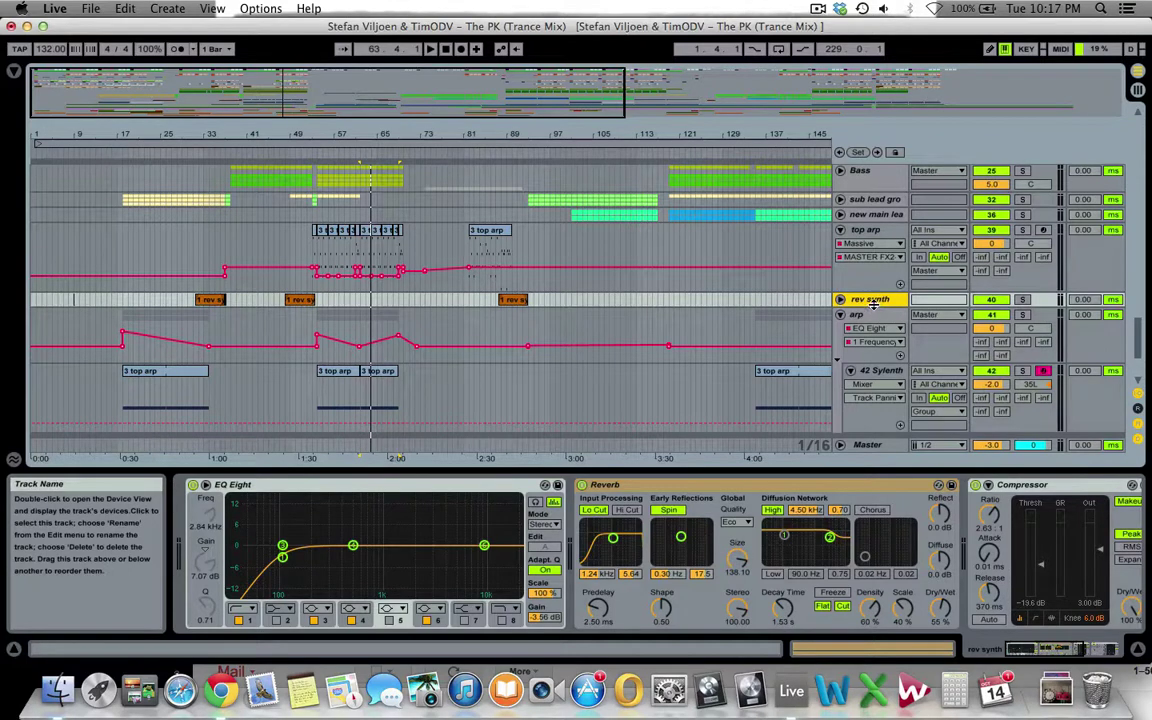
drag(865, 303, 842, 231)
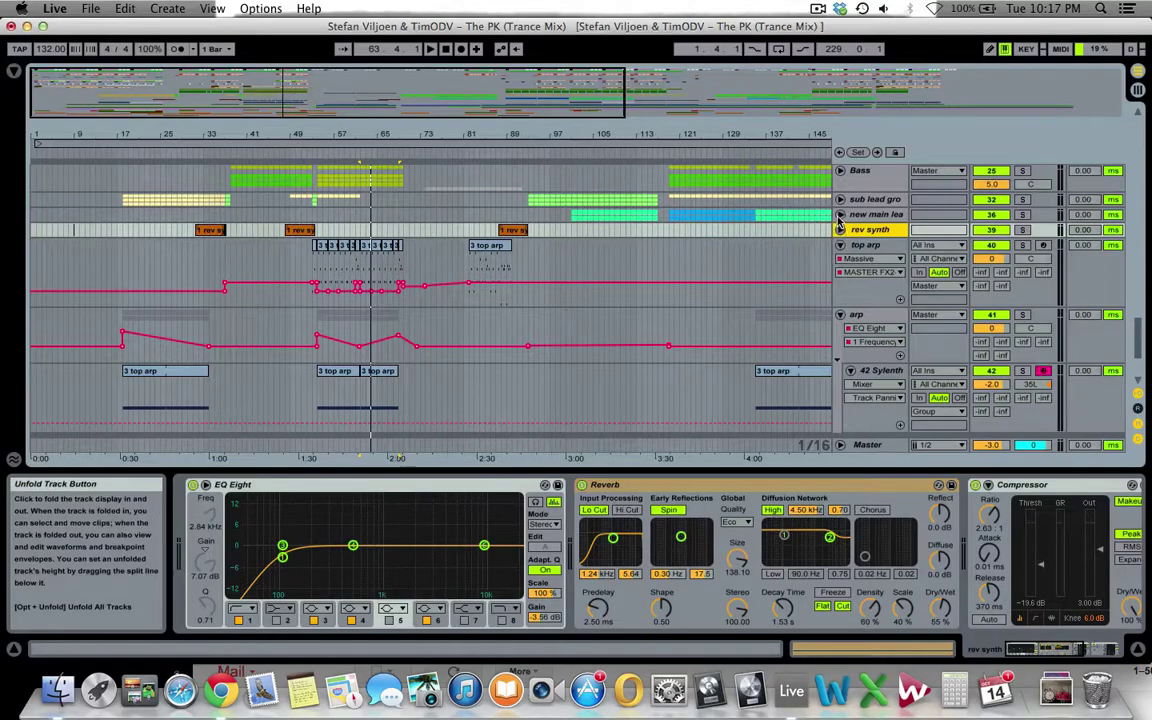
- Unfold the rev synth track, solo it, and play its second clip from bar 48 with the arrangement zoomed in on it
click(299, 231)
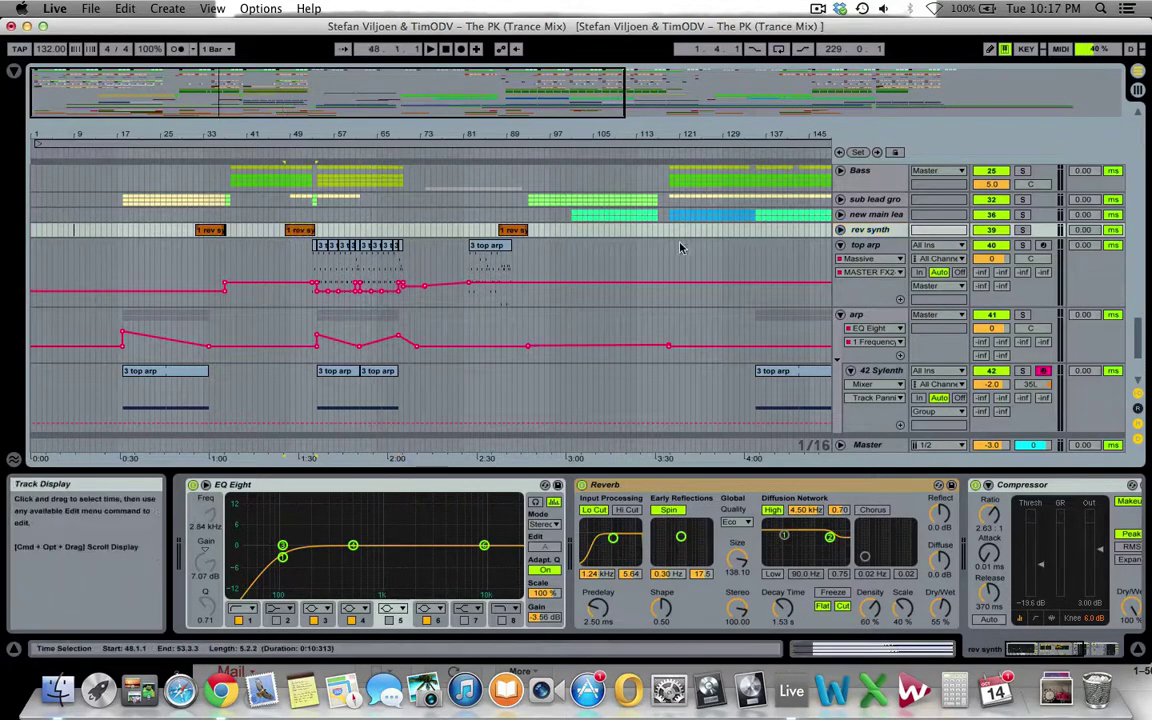
click(840, 230)
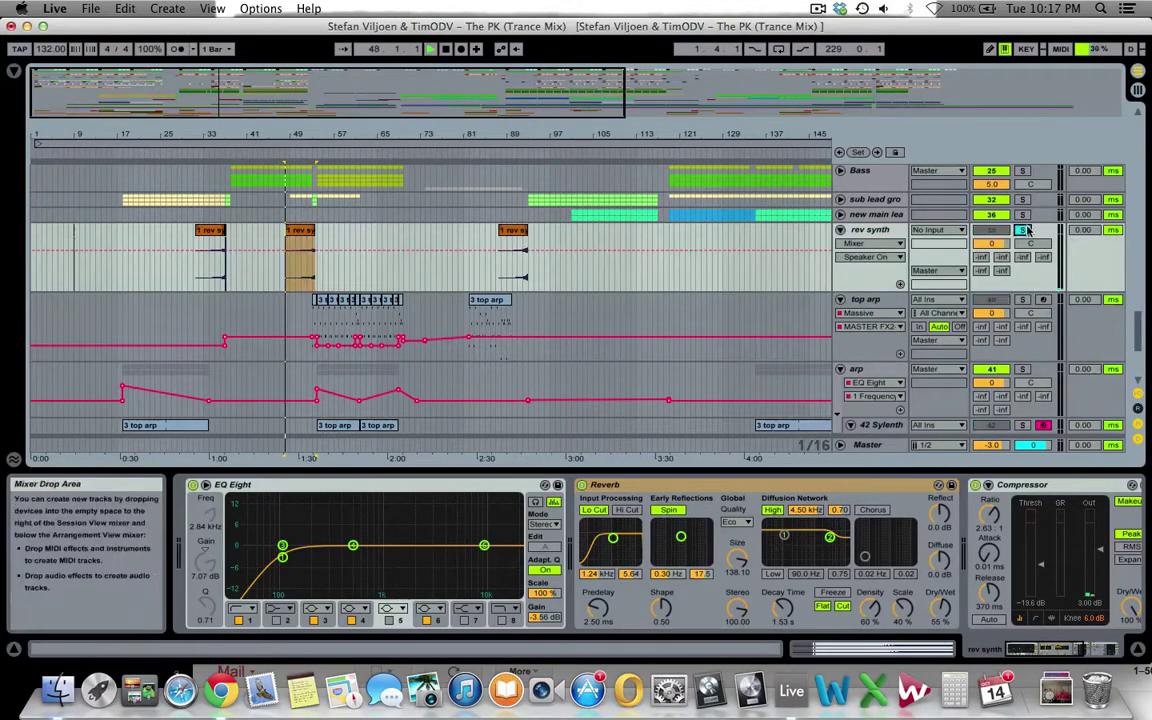
key(space)
drag(294, 99, 242, 103)
- Unfold the sub lead group, compare its sub melody clips with the playing rev synth clip around bar 53, and stop playback
click(840, 230)
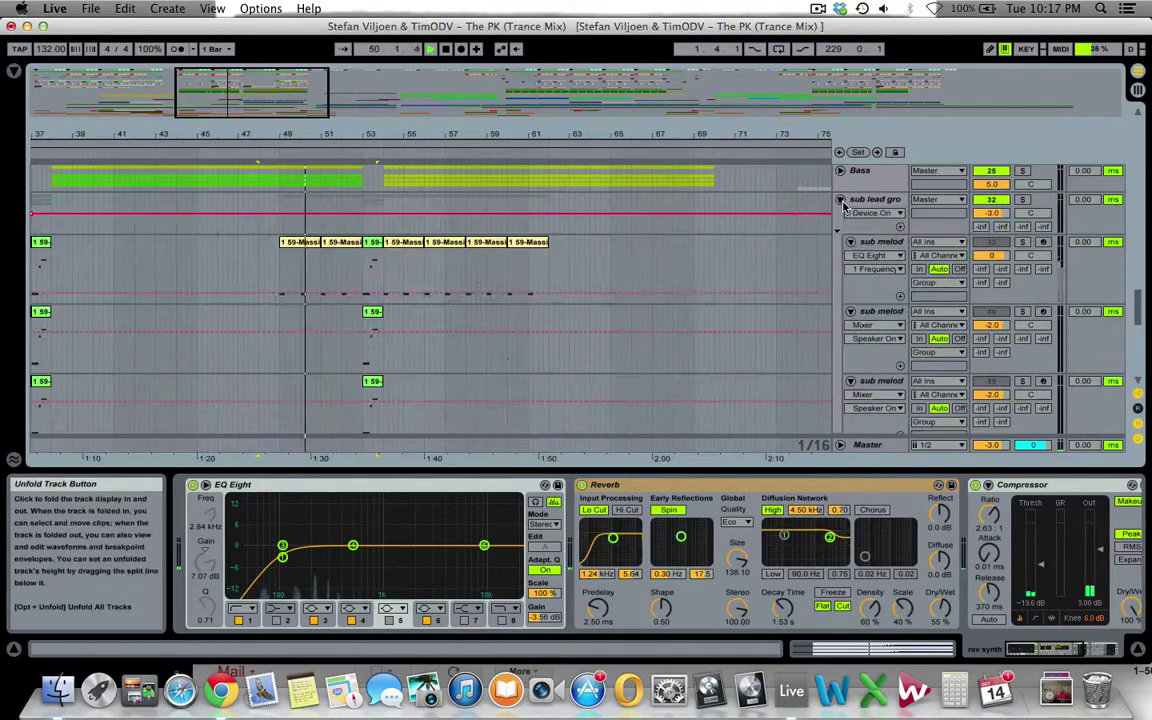
scroll(483, 287, down, 3)
scroll(470, 287, up, 4)
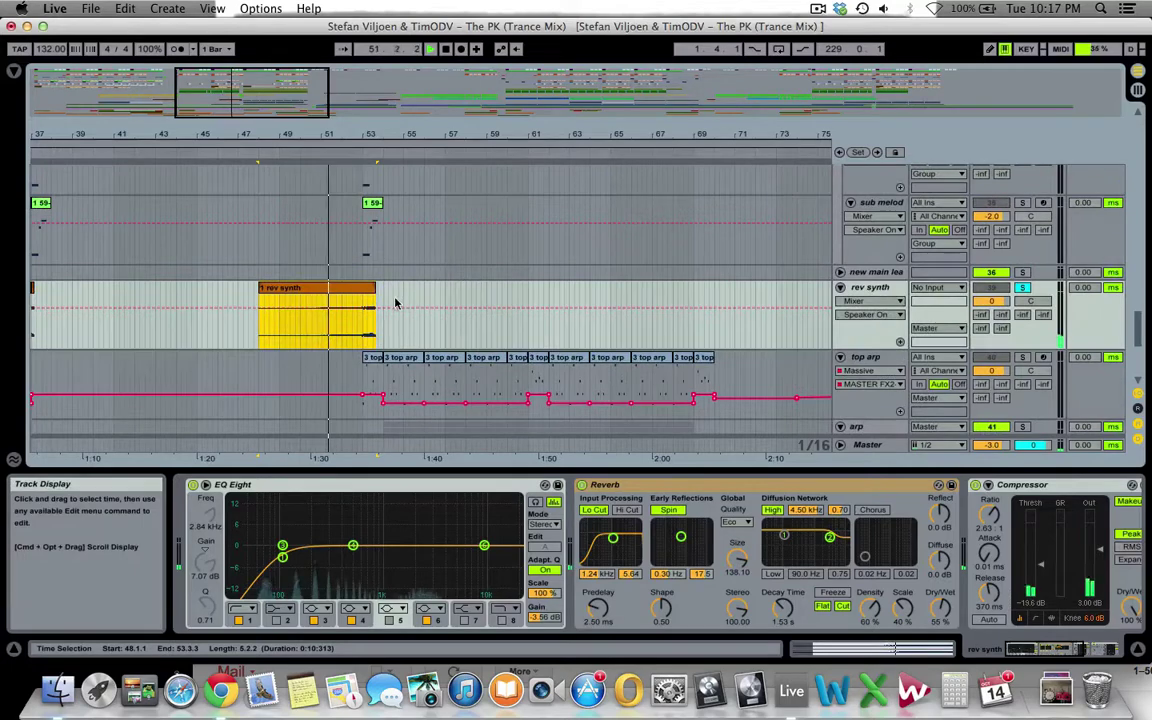
scroll(393, 304, up, 4)
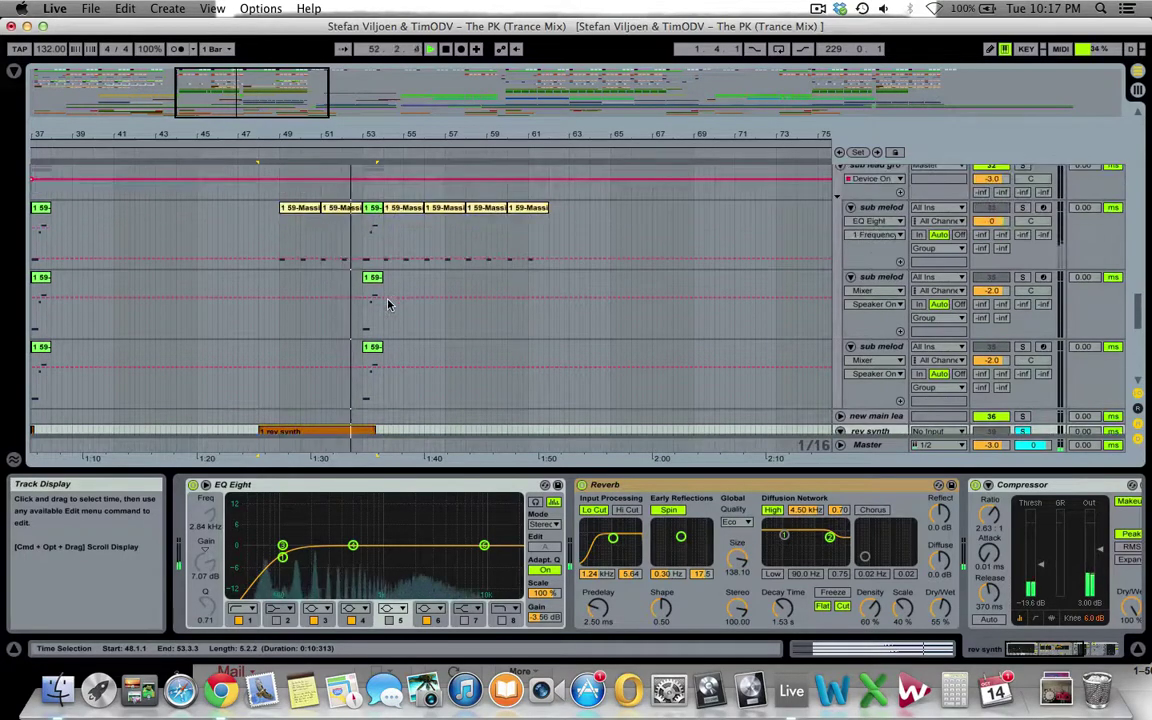
scroll(390, 304, down, 3)
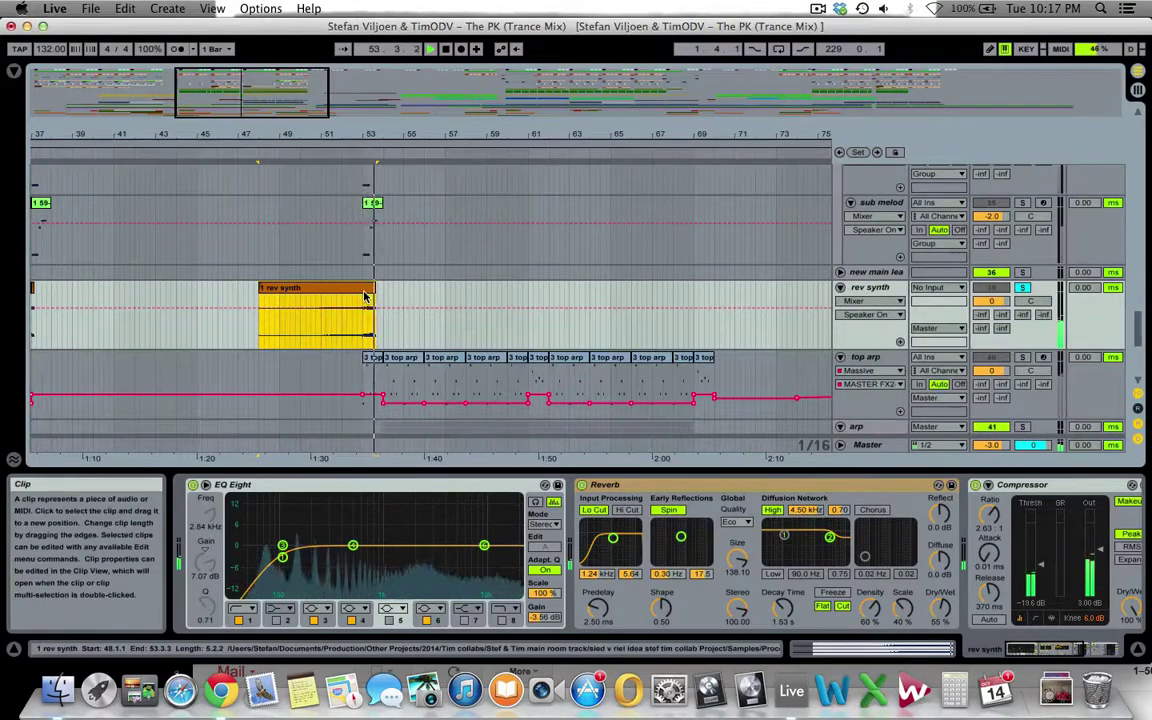
scroll(488, 324, up, 3)
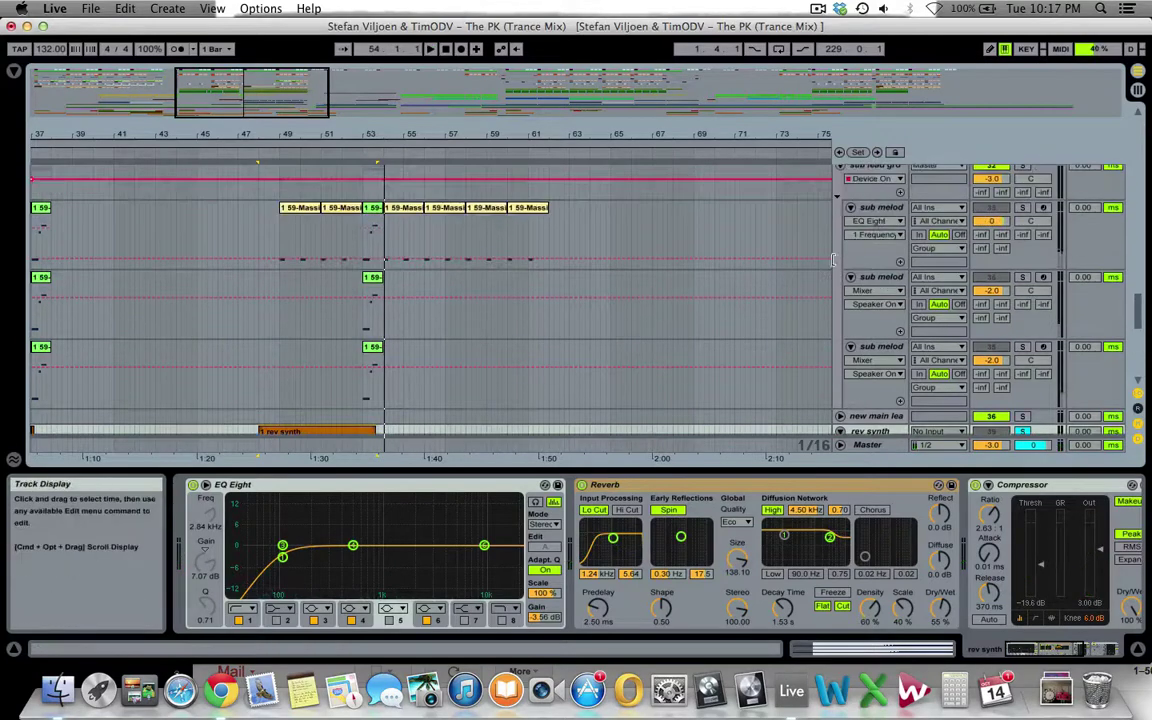
scroll(836, 245, up, 1)
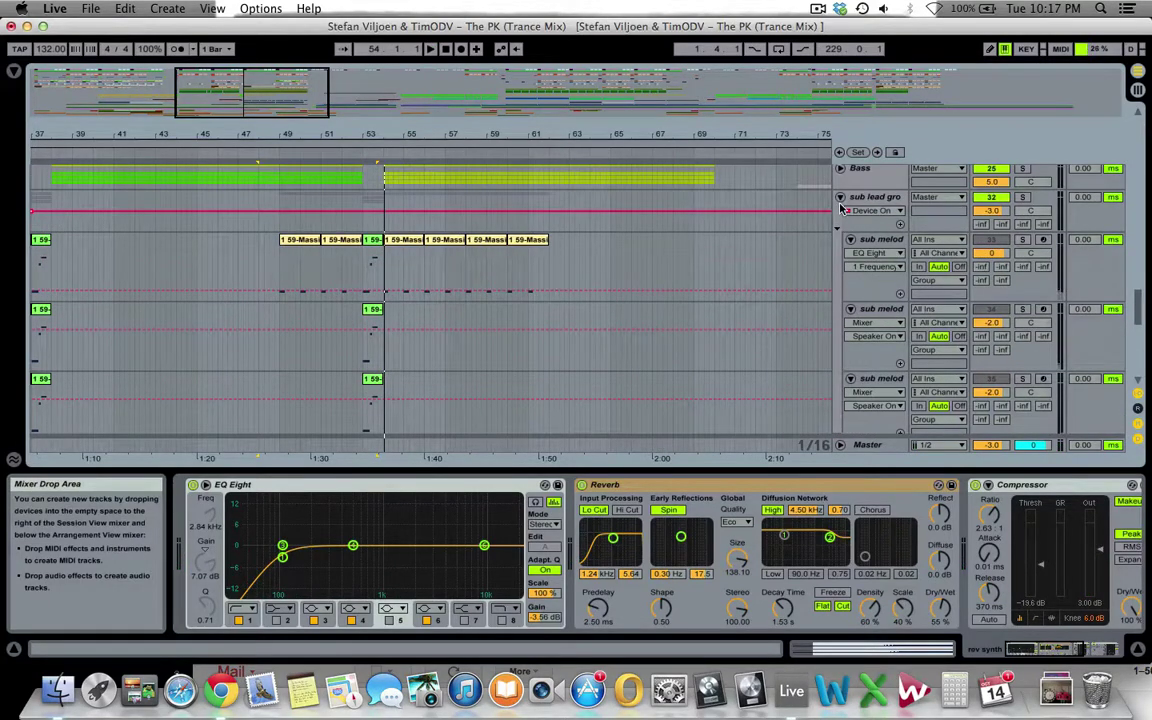
drag(246, 105, 246, 99)
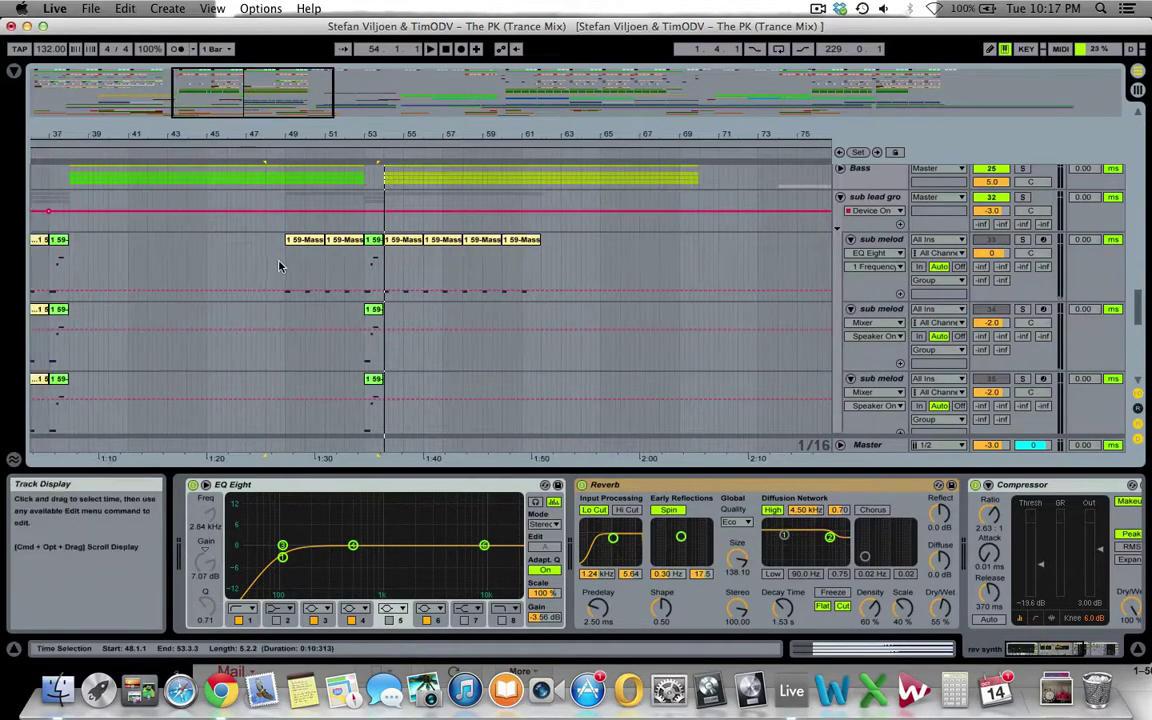
- Examine the reversed waveform of the rev synth clip at bar 48 and the track's Reverb and Compressor devices
scroll(310, 251, down, 3)
click(345, 330)
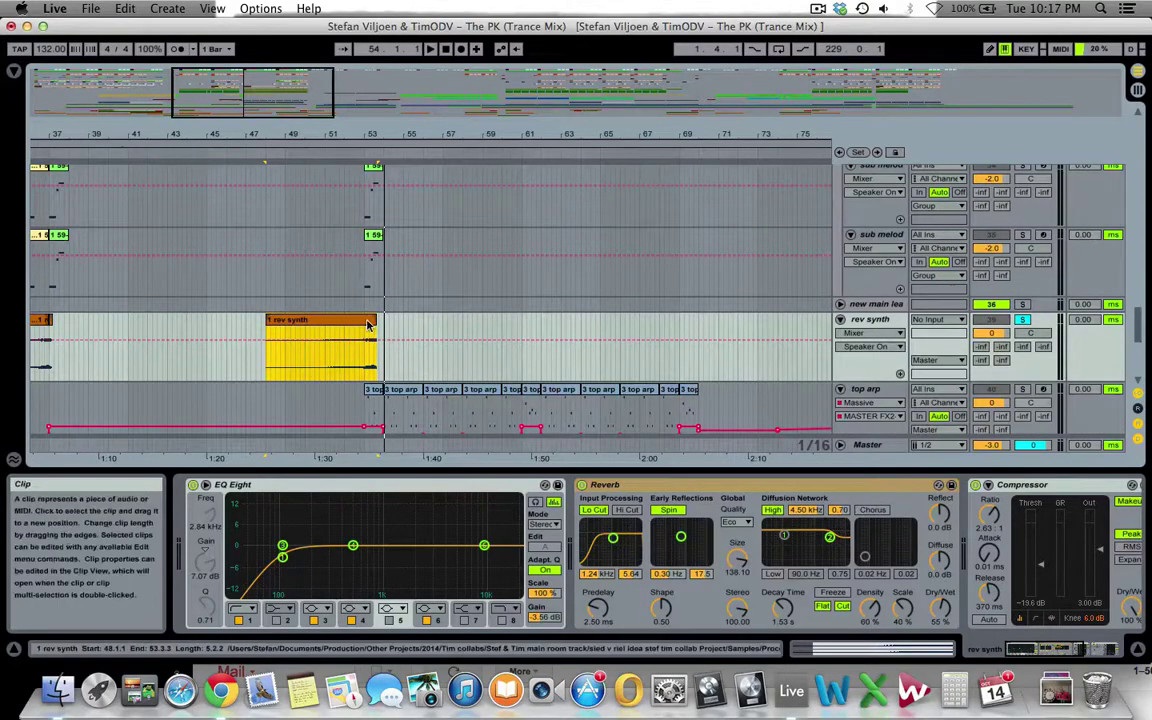
double_click(369, 325)
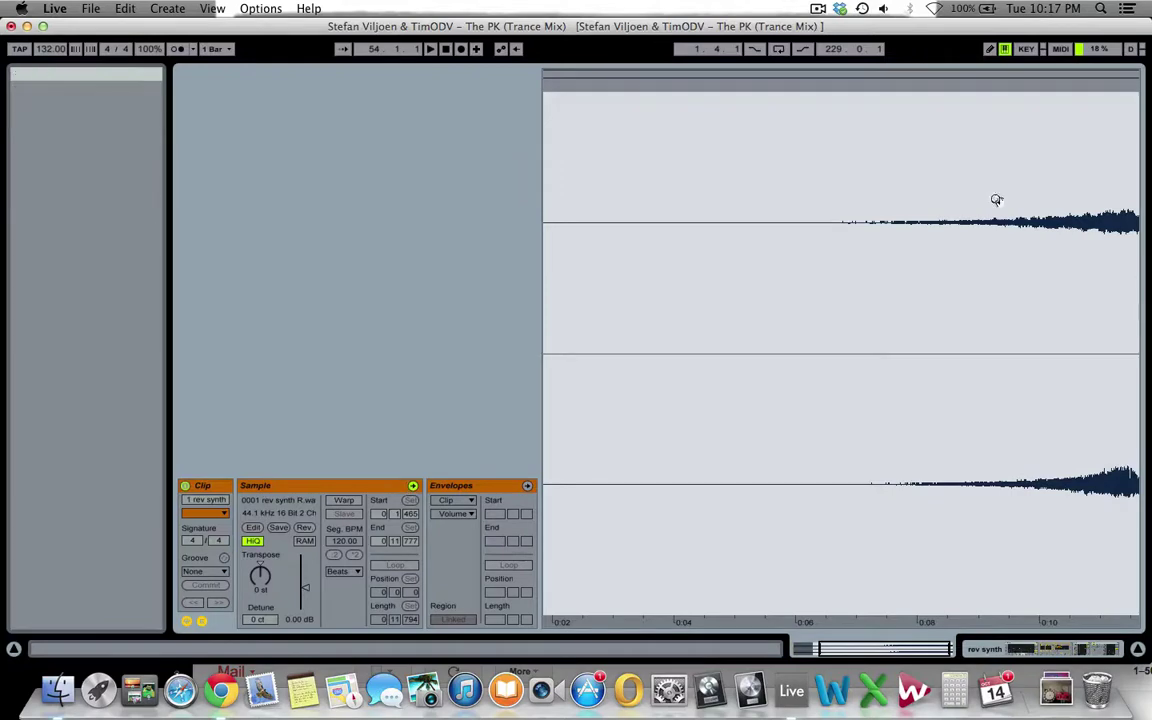
key(shift+Tab)
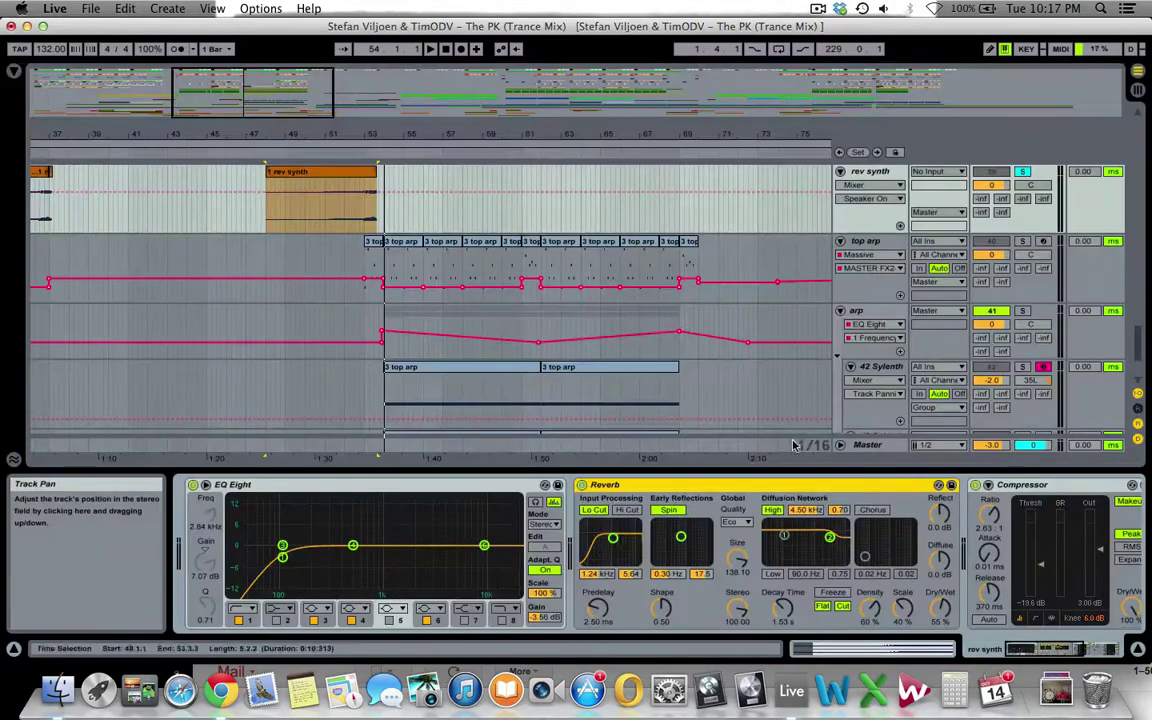
click(1077, 650)
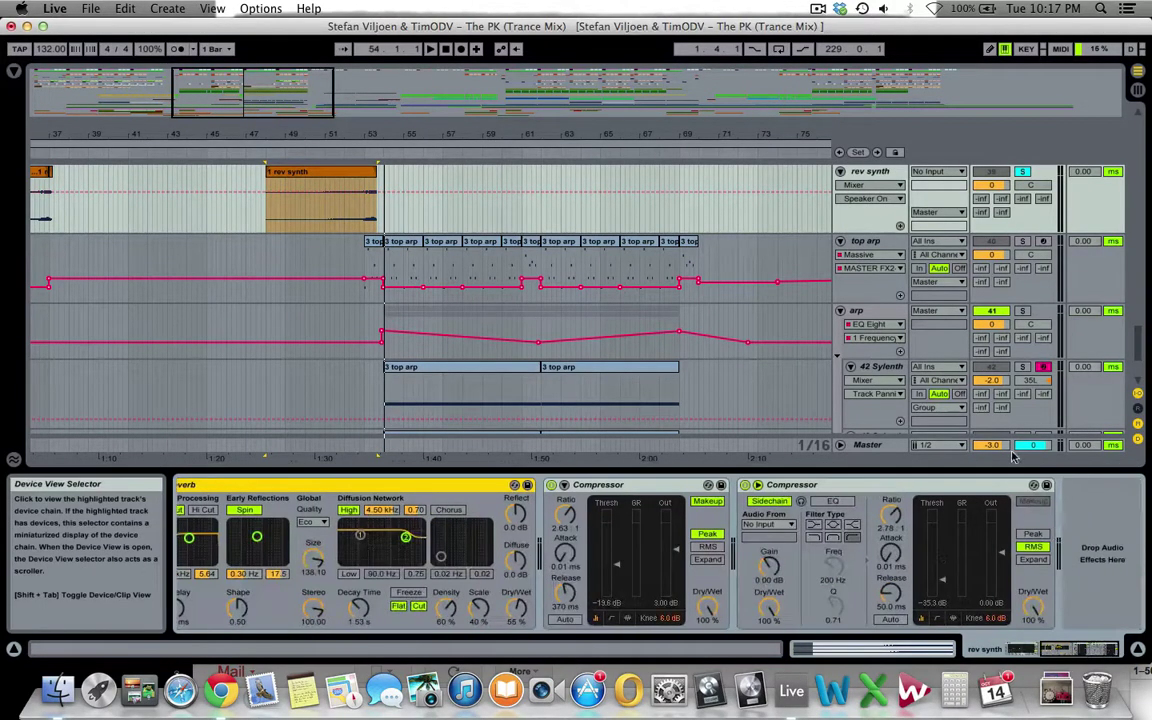
- Collapse the sub lead group, solo it together with rev synth, play the passage leading into bar 54, and stop
scroll(860, 212, up, 3)
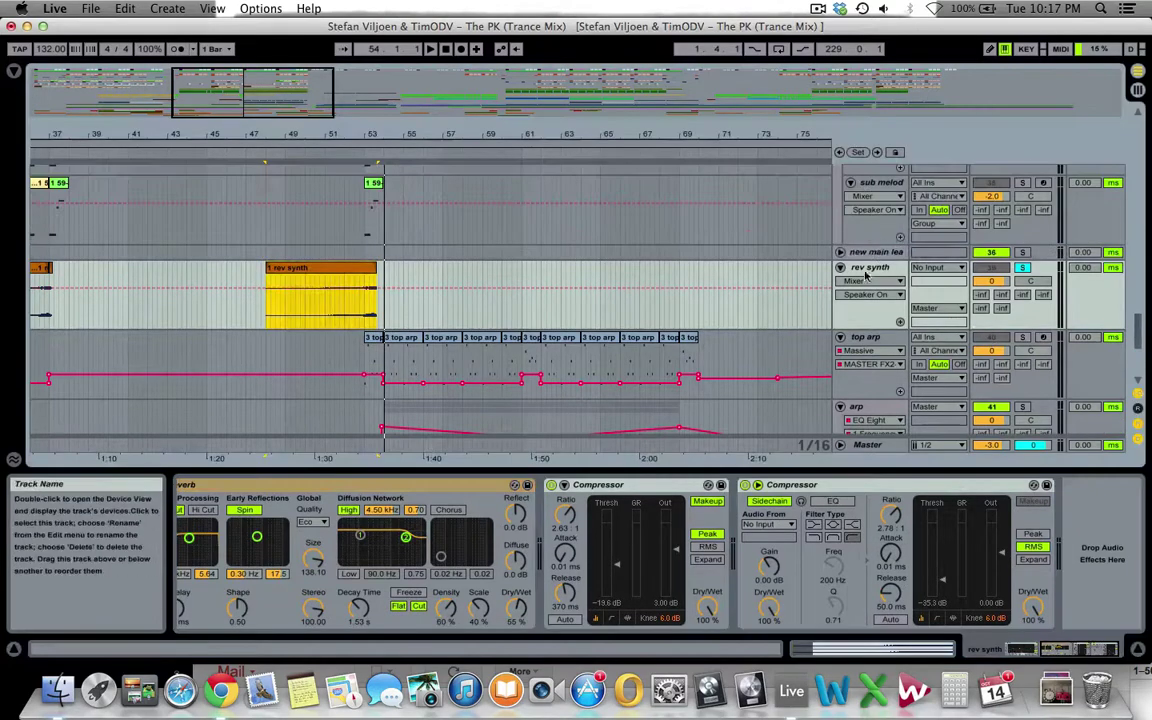
scroll(866, 278, up, 4)
scroll(866, 278, down, 5)
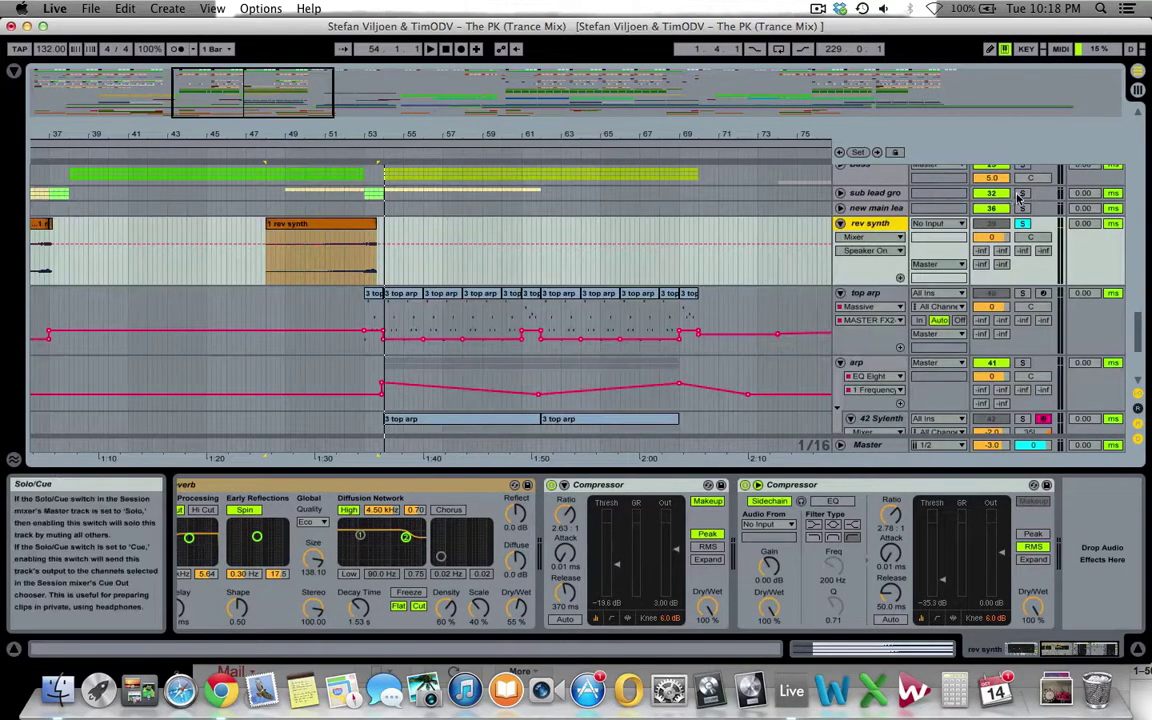
click(354, 155)
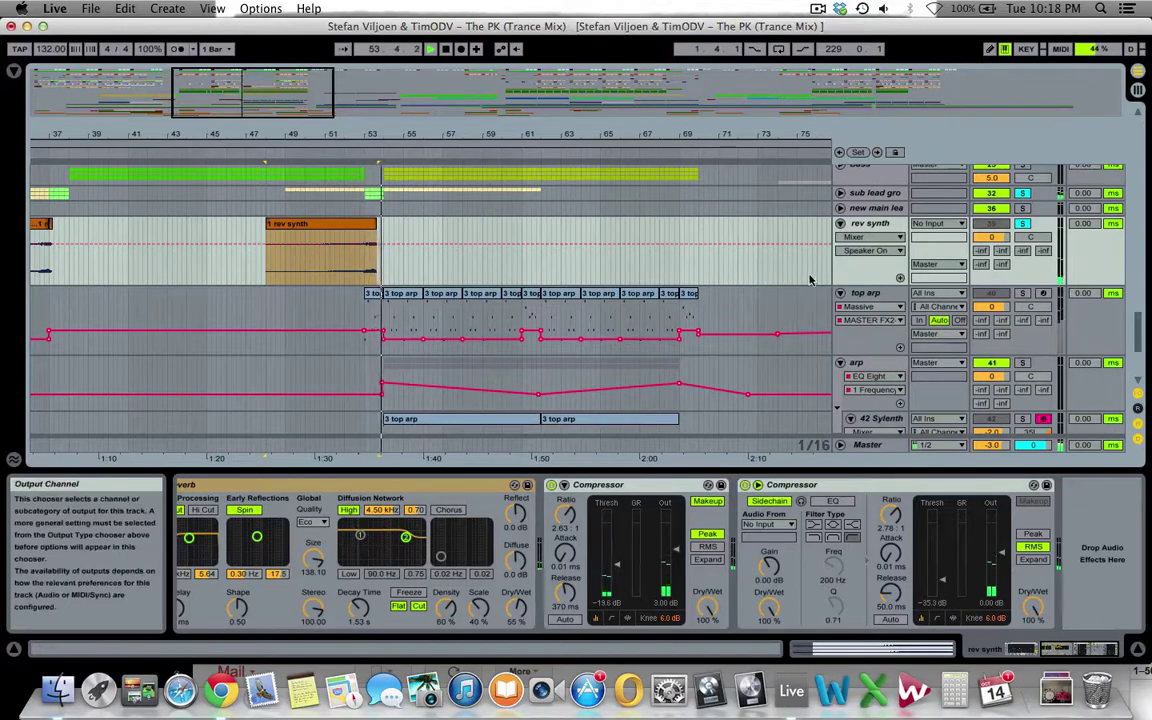
key(space)
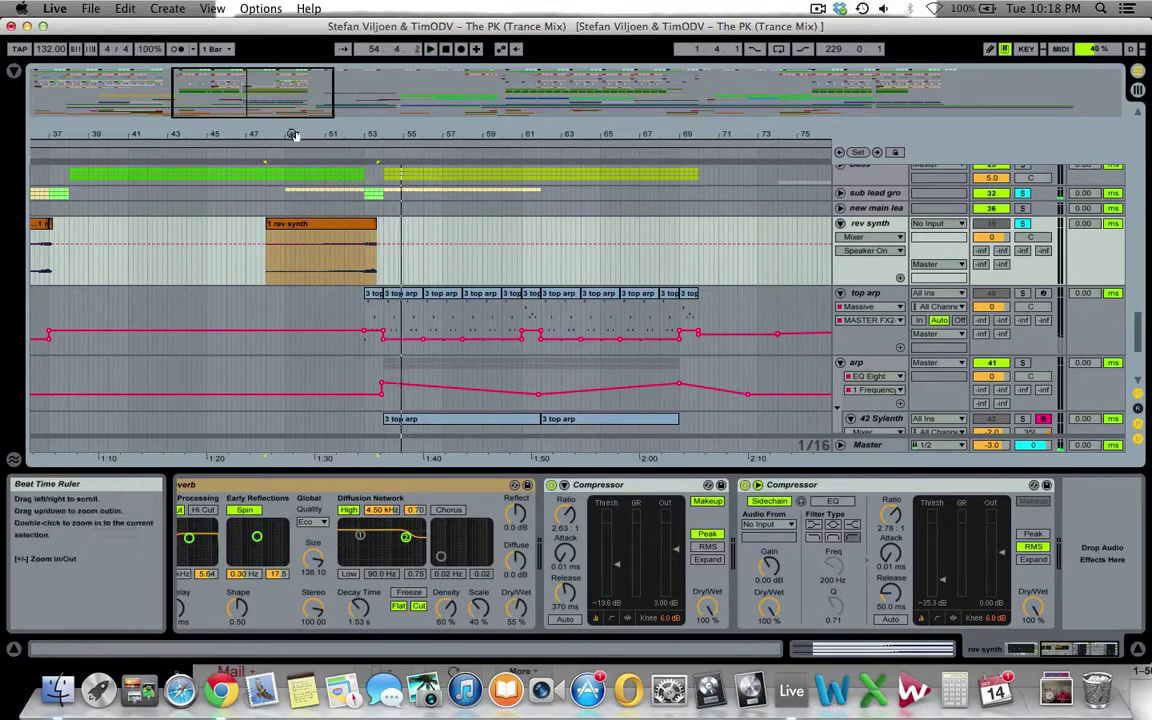
- Show all three rev synth clips and play the end of the first one up to bar 36 with rev synth soloed
drag(293, 134, 373, 100)
click(260, 149)
scroll(310, 257, down, 5)
scroll(310, 262, up, 3)
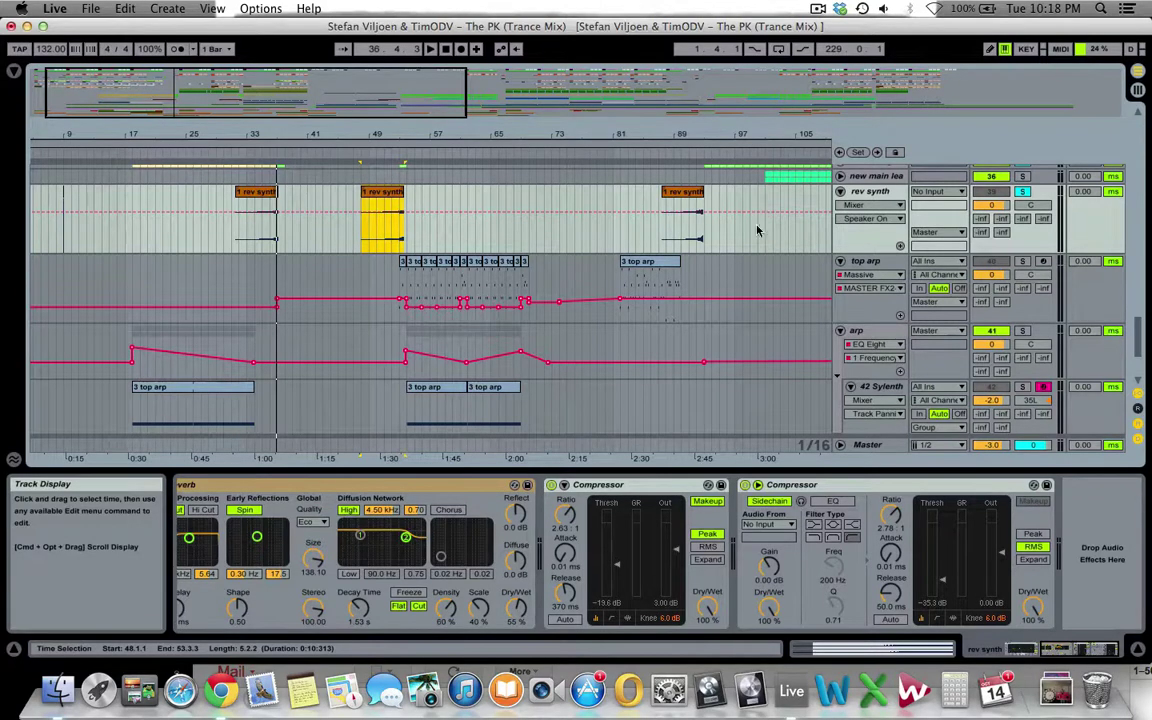
- Collapse the arp group, unfold the pads group, and examine the pads track's Sylenth1, EQ Eight and Compressor devices
scroll(748, 233, down, 3)
click(840, 234)
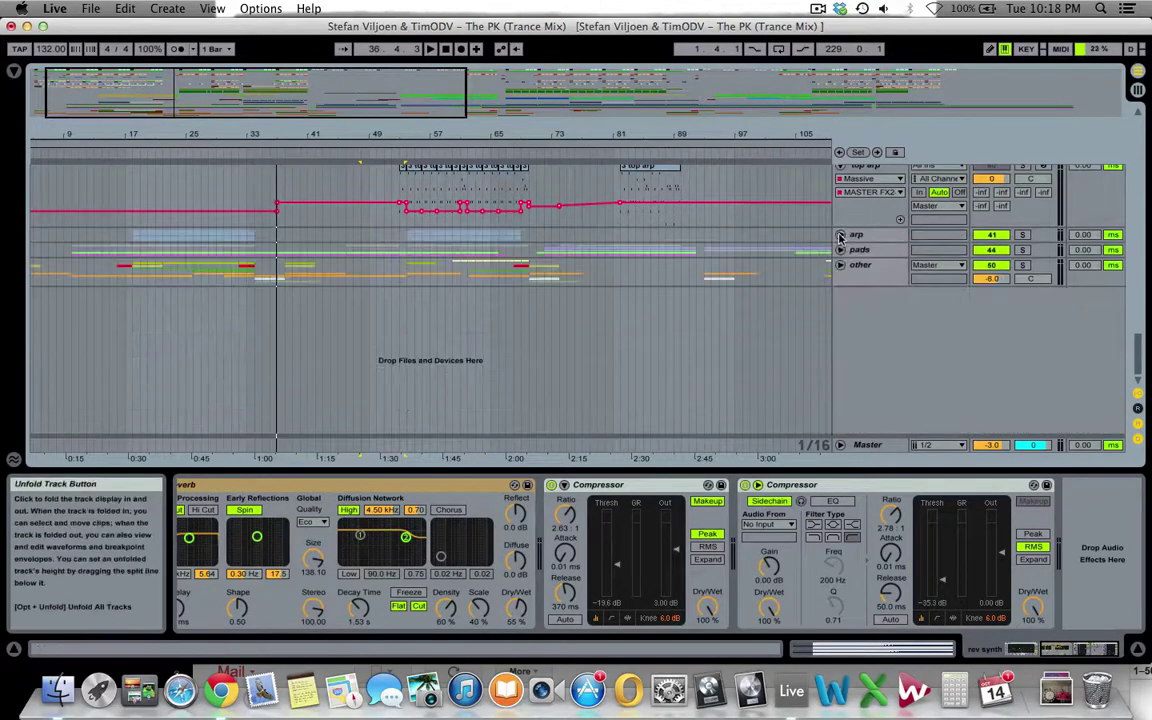
click(858, 249)
click(840, 249)
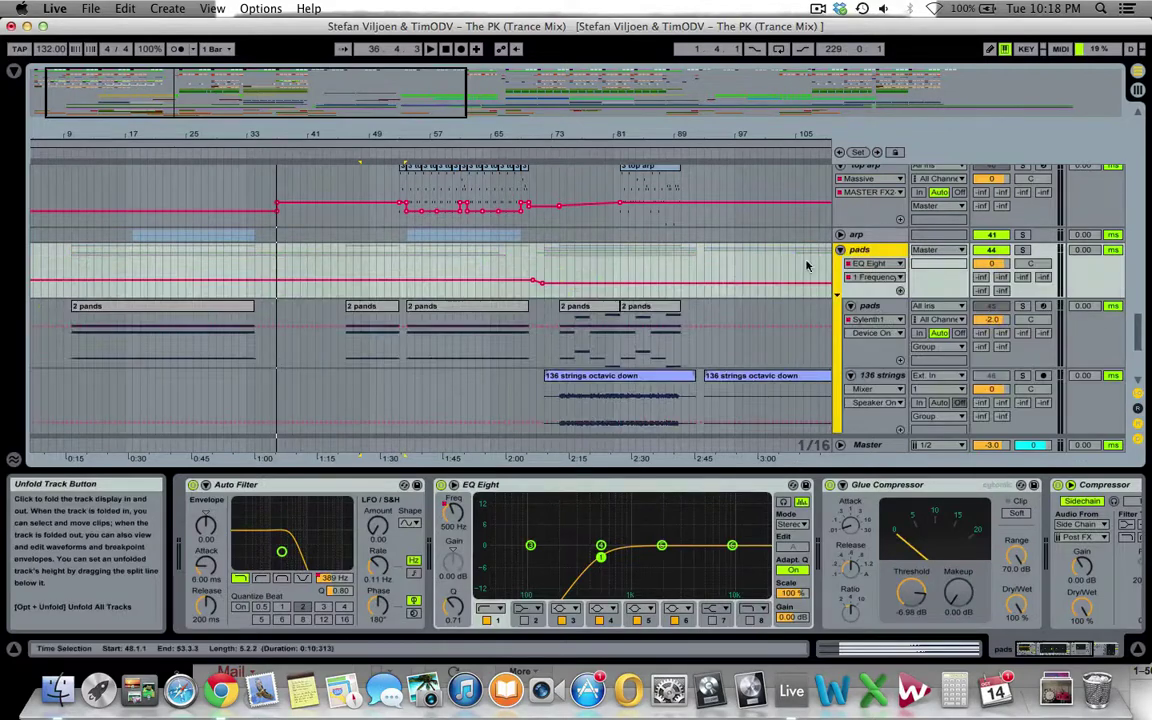
click(866, 305)
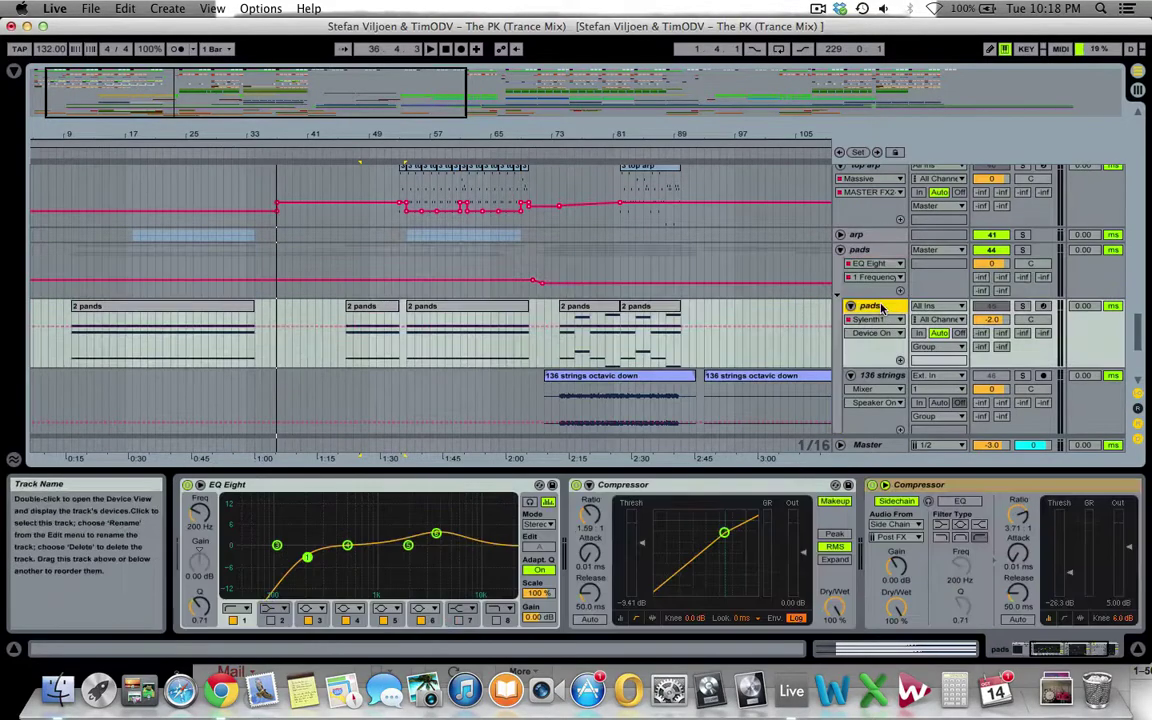
drag(1102, 651, 1061, 653)
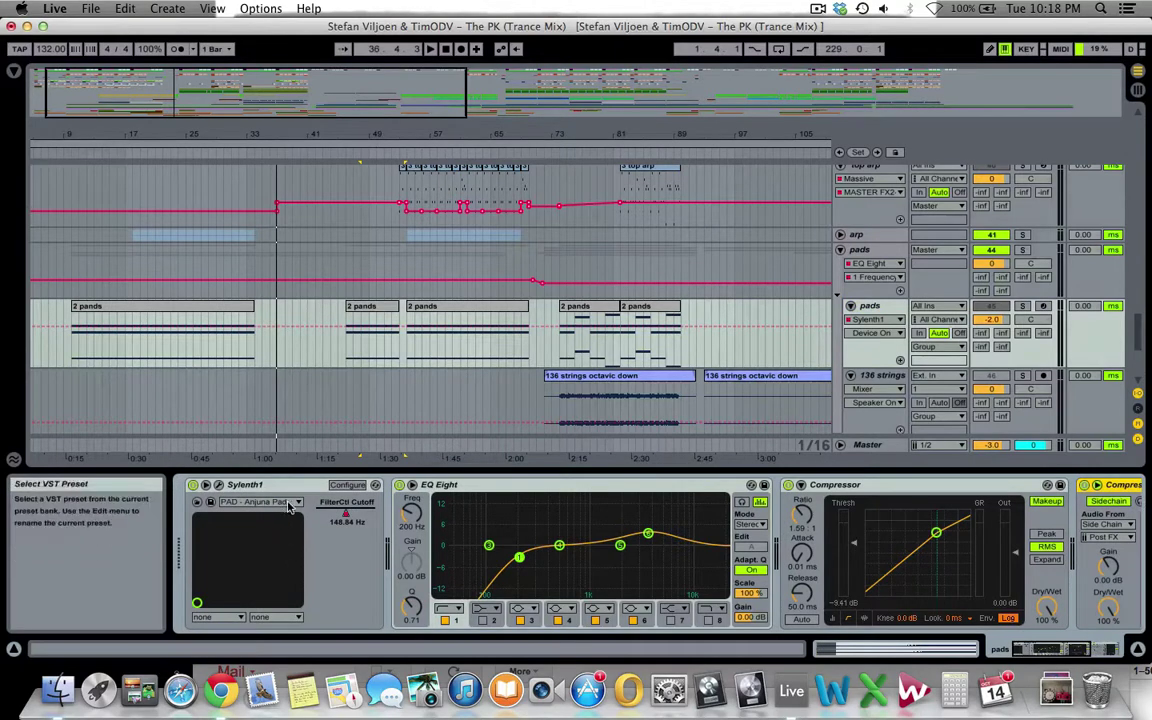
- Examine the pads track's EQ Eight and both Compressors, including the sidechained one at the end of its device chain
click(532, 487)
drag(1028, 653, 1068, 651)
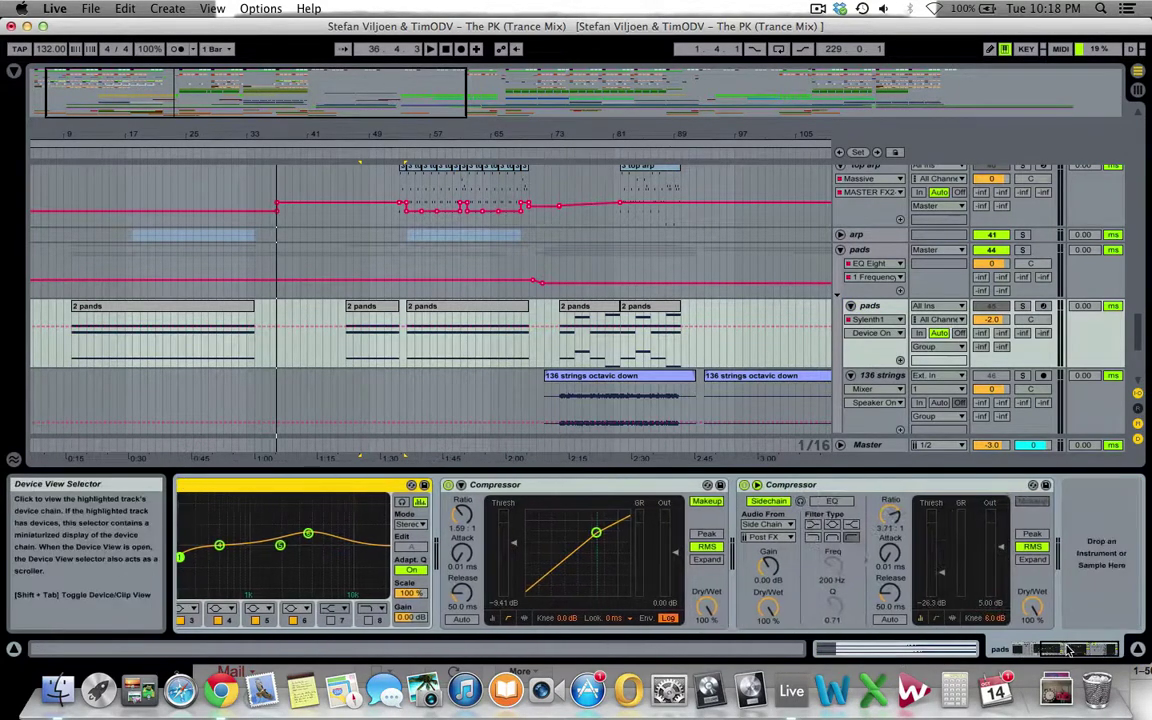
click(892, 487)
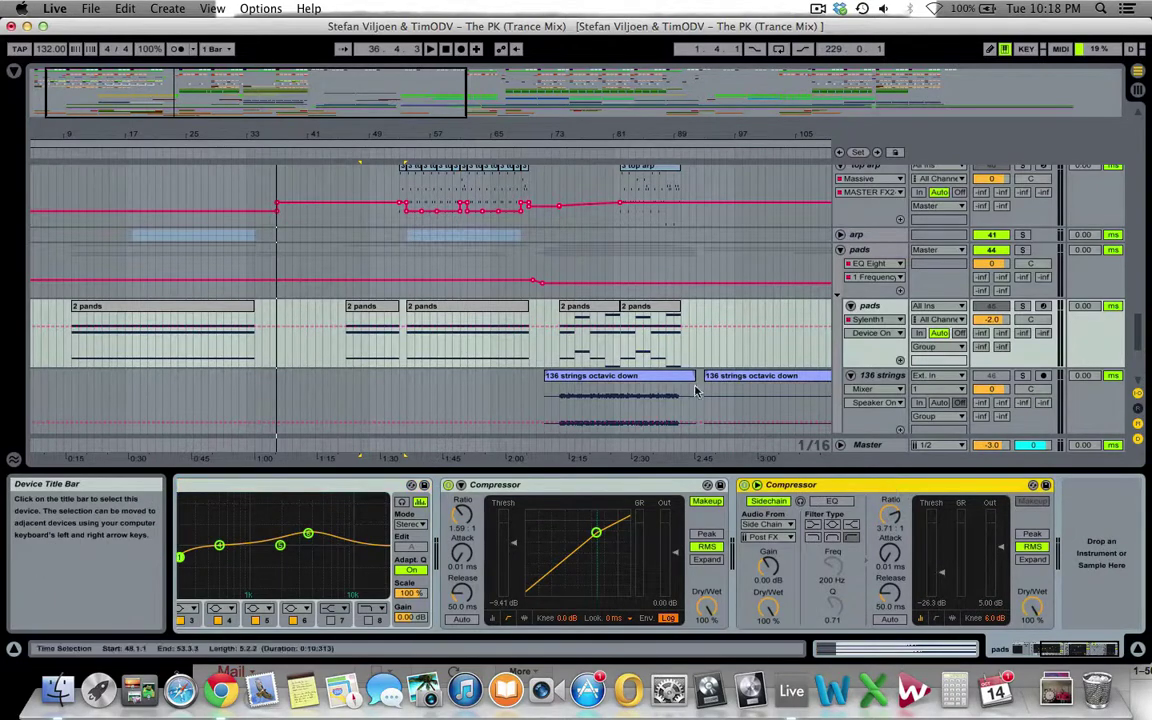
- Solo the pads track, play its clip at bar 74, and select the following clip at bar 82
click(592, 307)
click(1022, 308)
key(space)
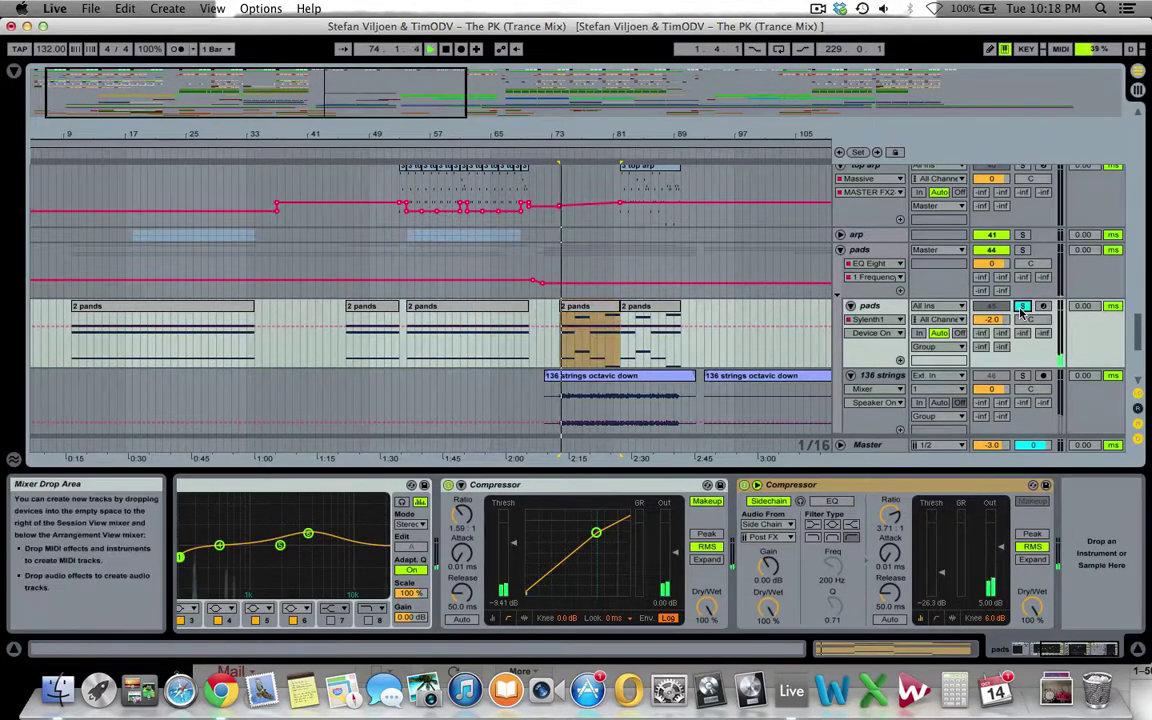
click(655, 313)
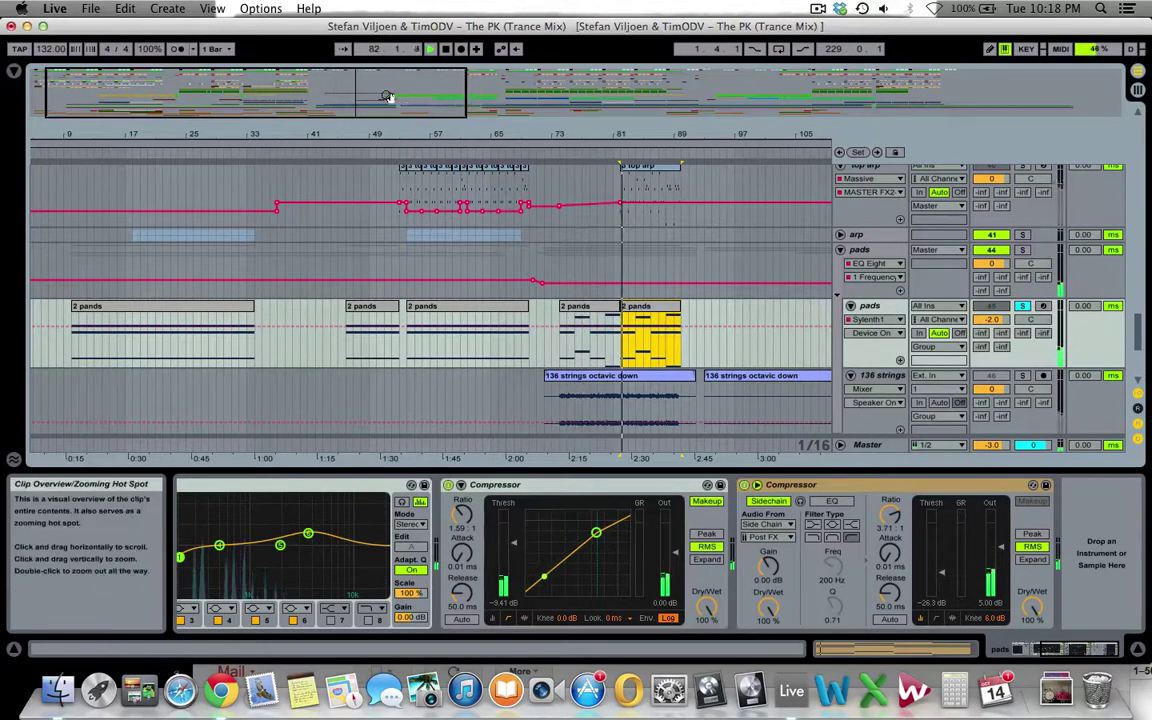
- Show the later part of the arrangement and play the soloed pads clip at bar 119
drag(355, 82, 490, 90)
click(675, 308)
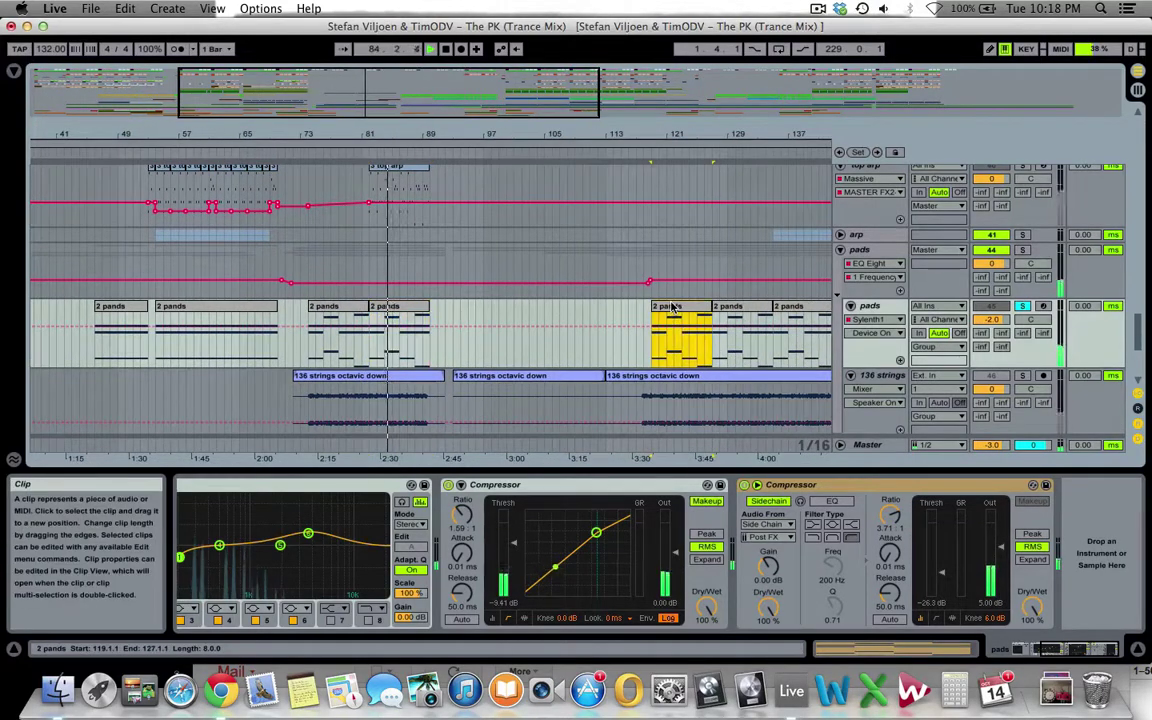
key(space)
key(space)
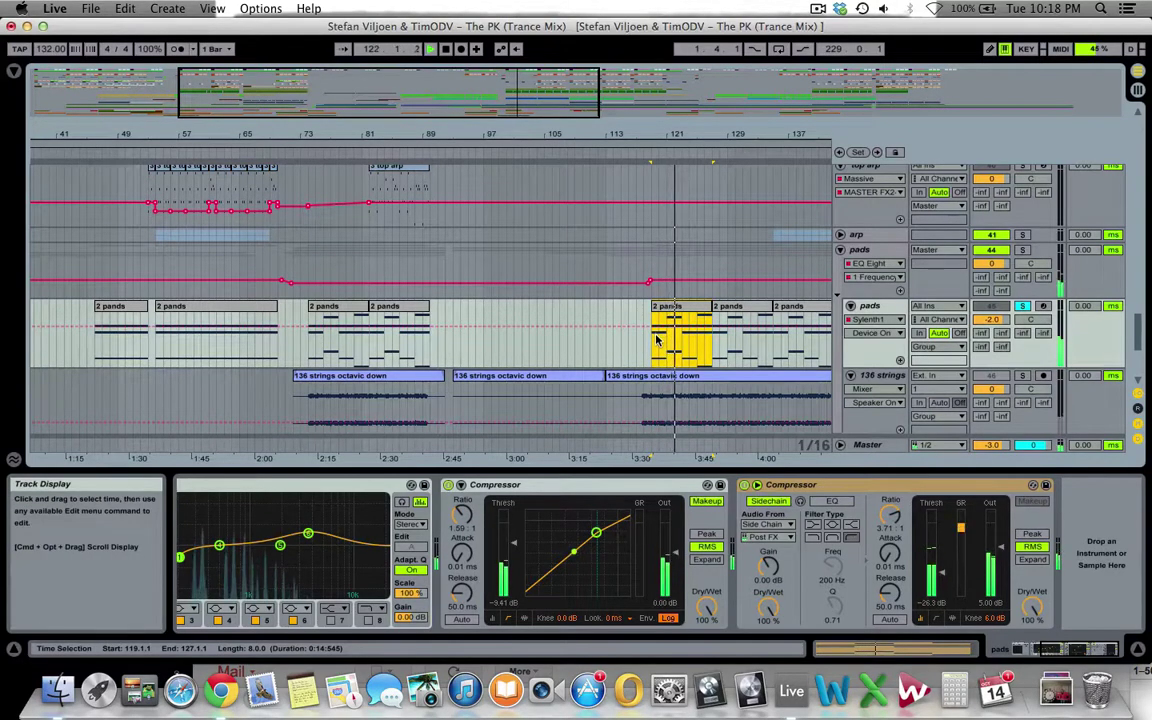
- Stop playback, solo the first 132 strings track instead of pads, and inspect its strings octavic down clip at bar 113
scroll(657, 345, down, 5)
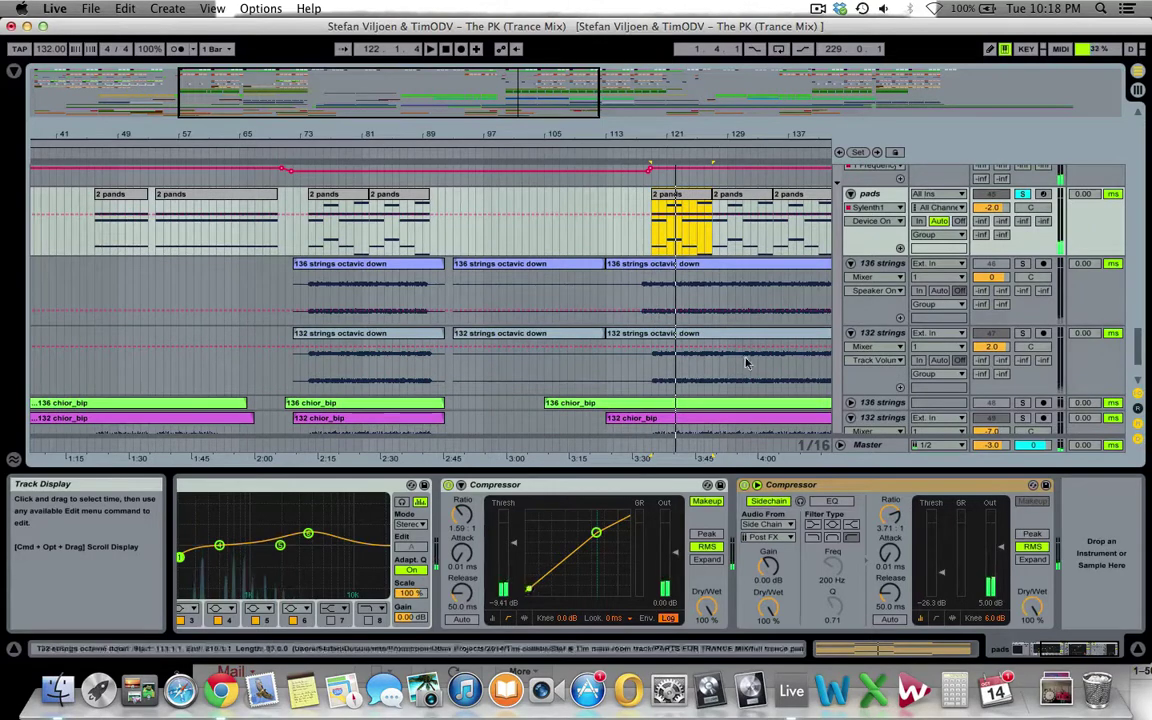
click(880, 333)
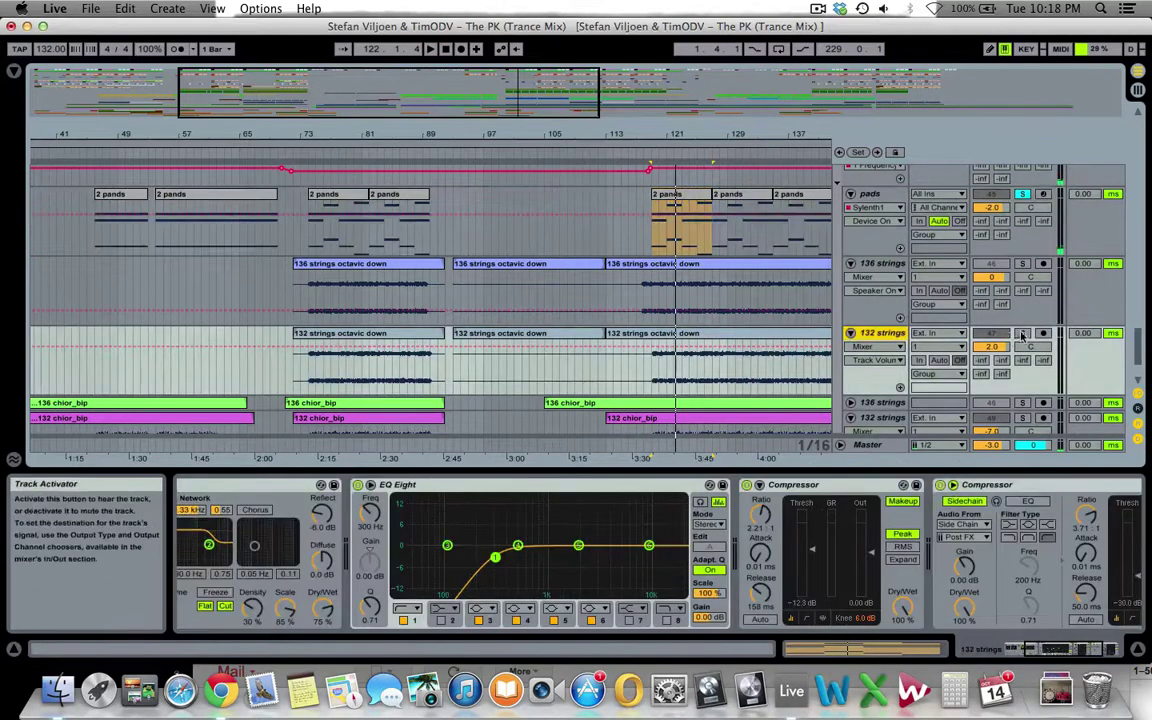
scroll(708, 314, down, 2)
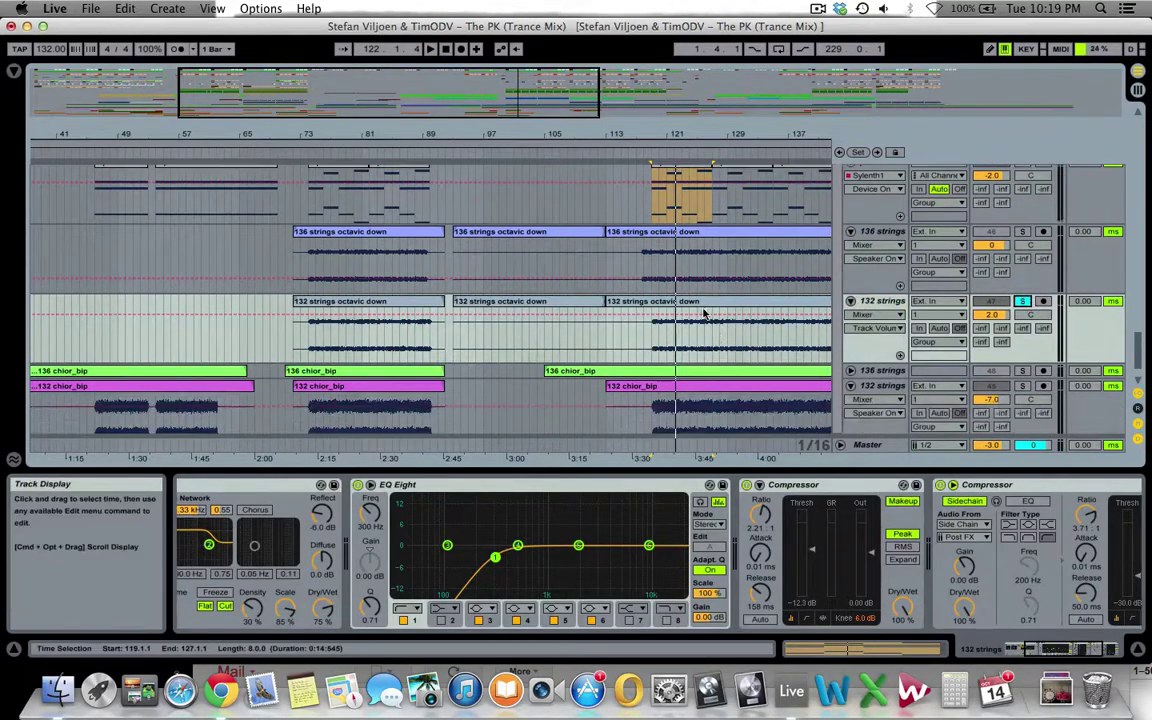
double_click(702, 304)
key(shift+Tab)
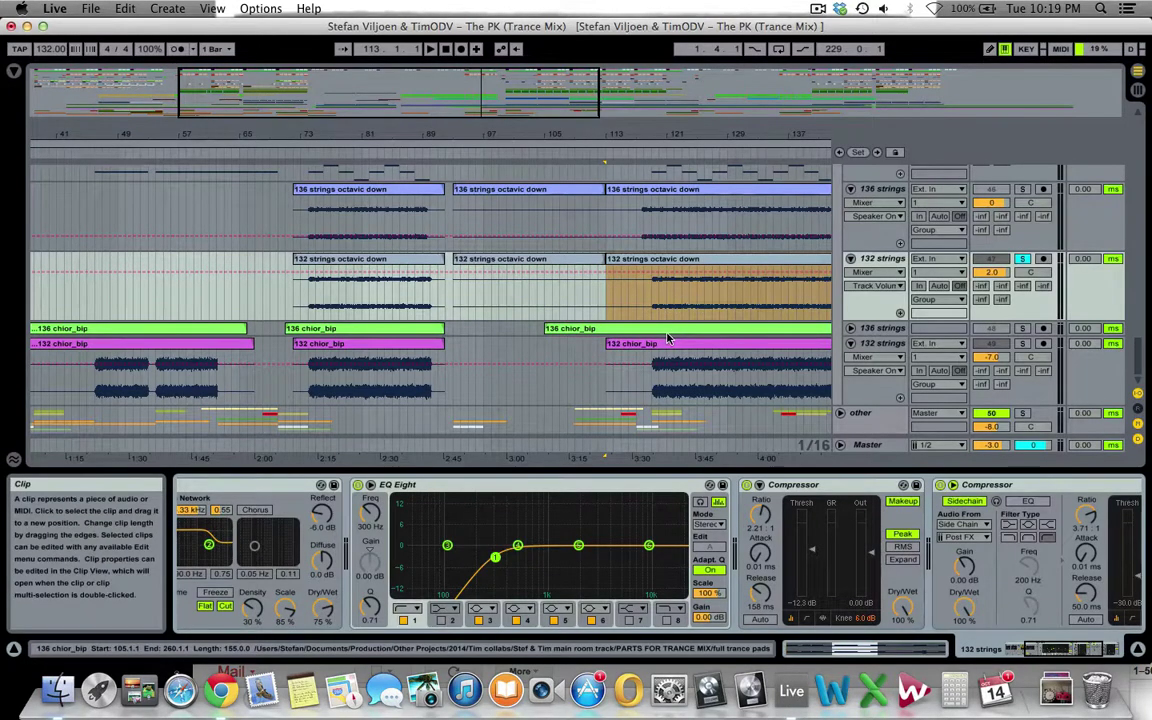
- Fold the first 136 strings track and play the 132 strings and chior_bip tracks from bar 119 in solo
scroll(855, 240, up, 2)
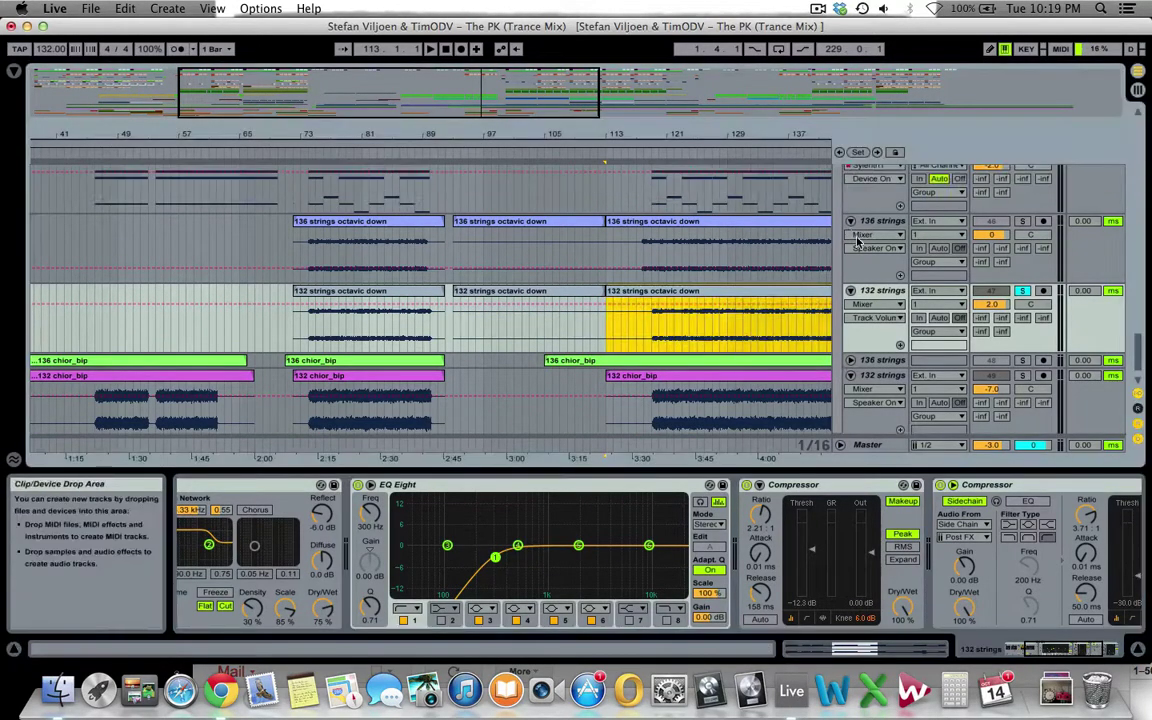
scroll(857, 241, up, 1)
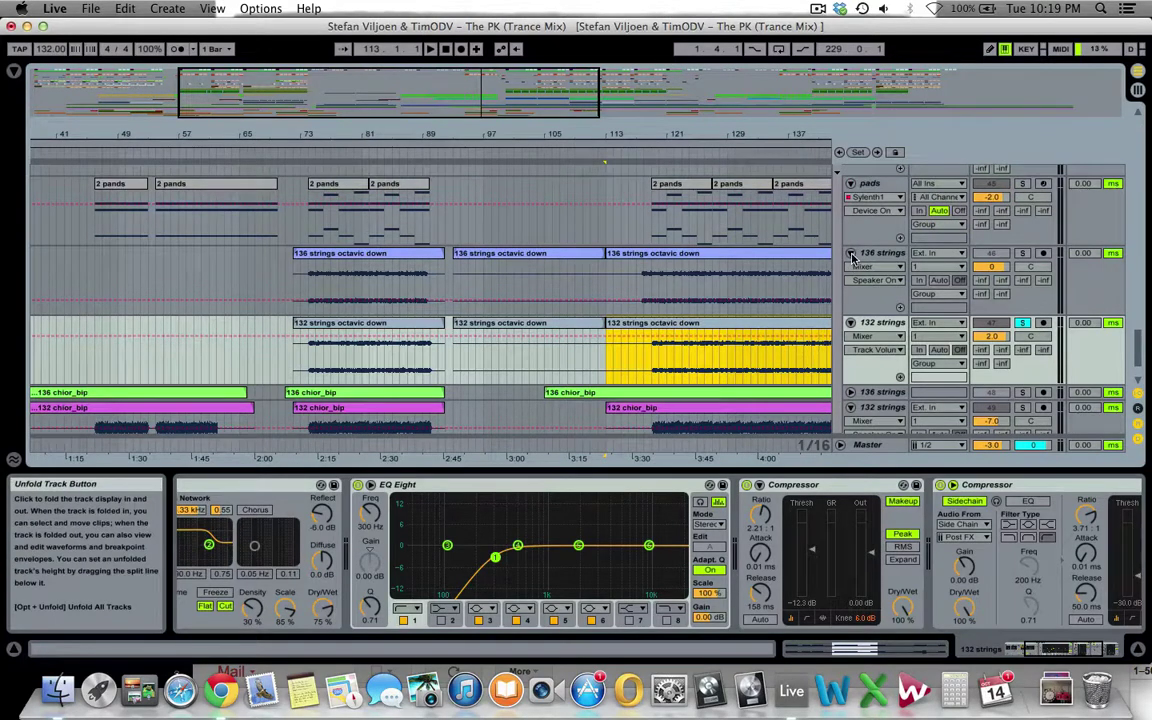
click(851, 254)
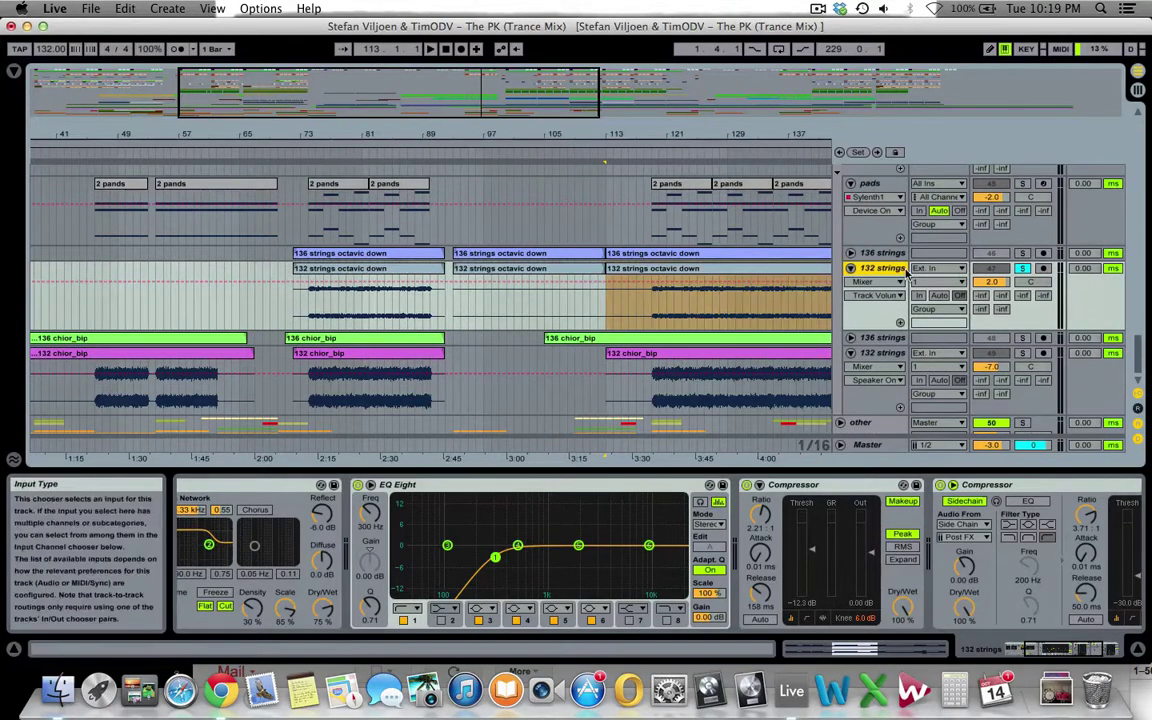
click(654, 298)
key(space)
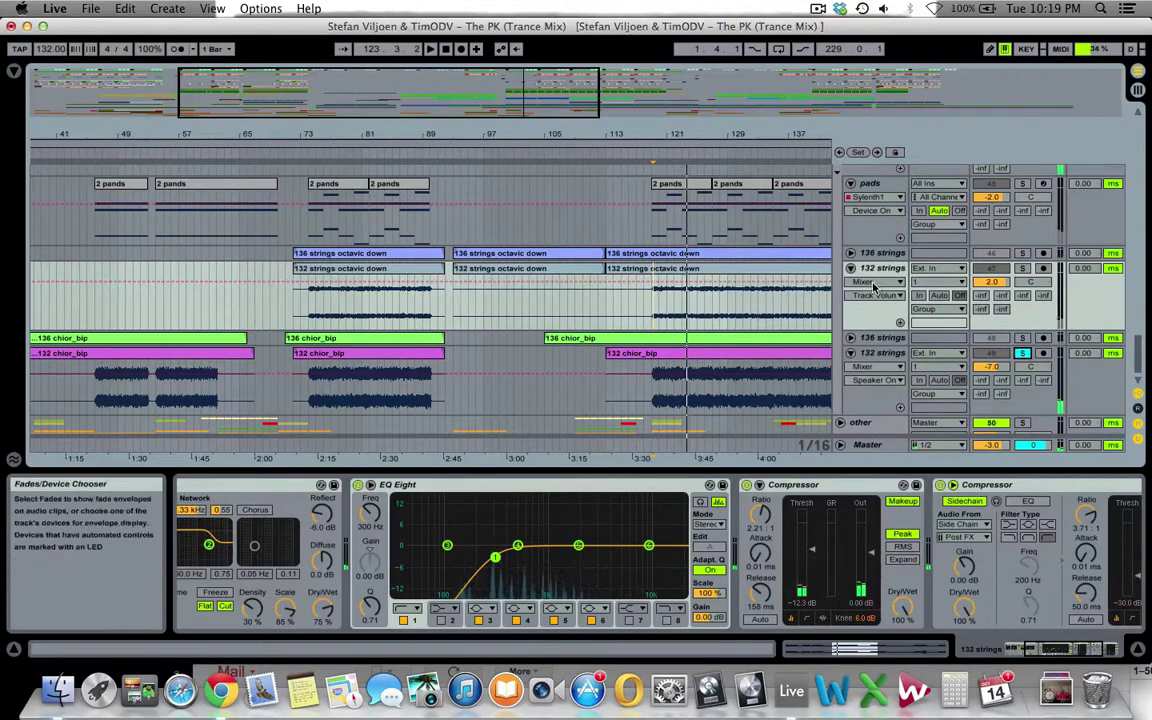
- Examine the 132 strings track's Church reverb, EQ Eight, Compressor and sidechained Compressor
click(1021, 649)
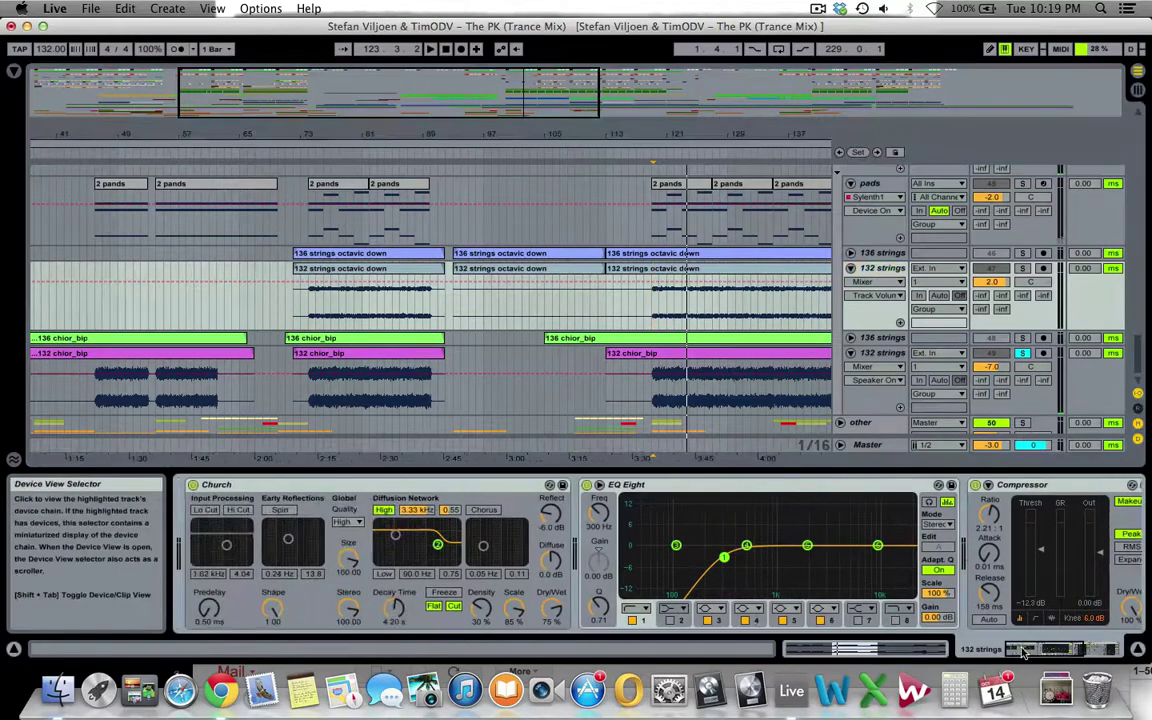
click(290, 486)
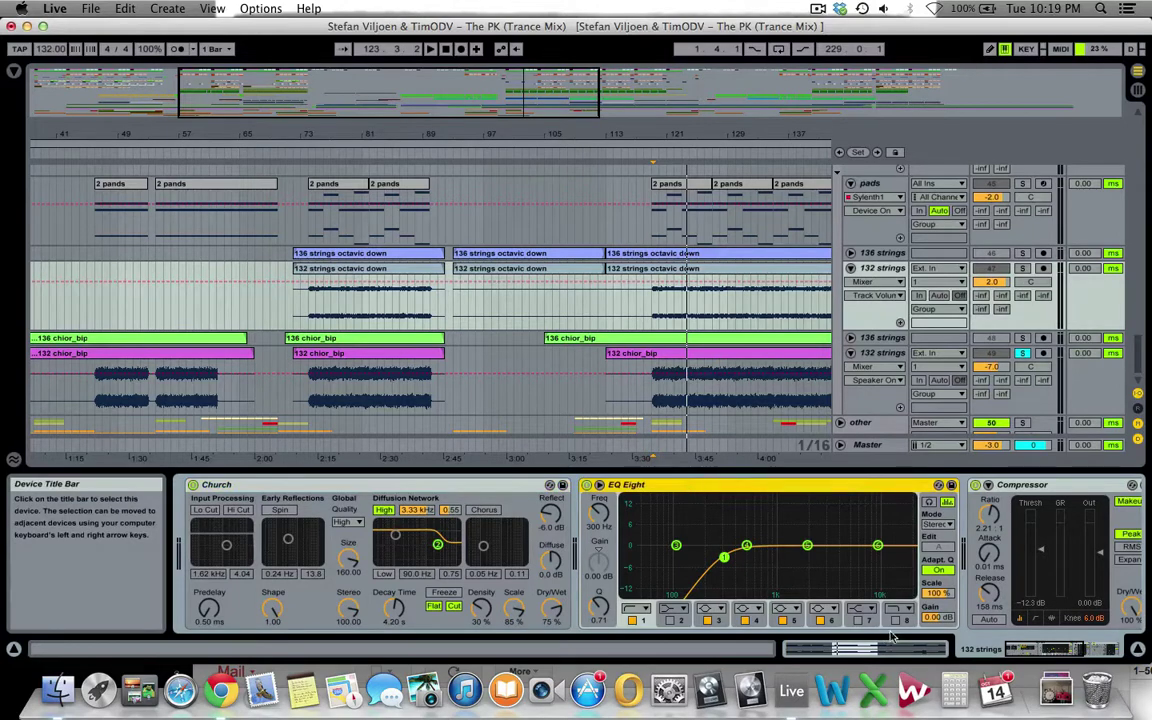
drag(1016, 650, 1054, 650)
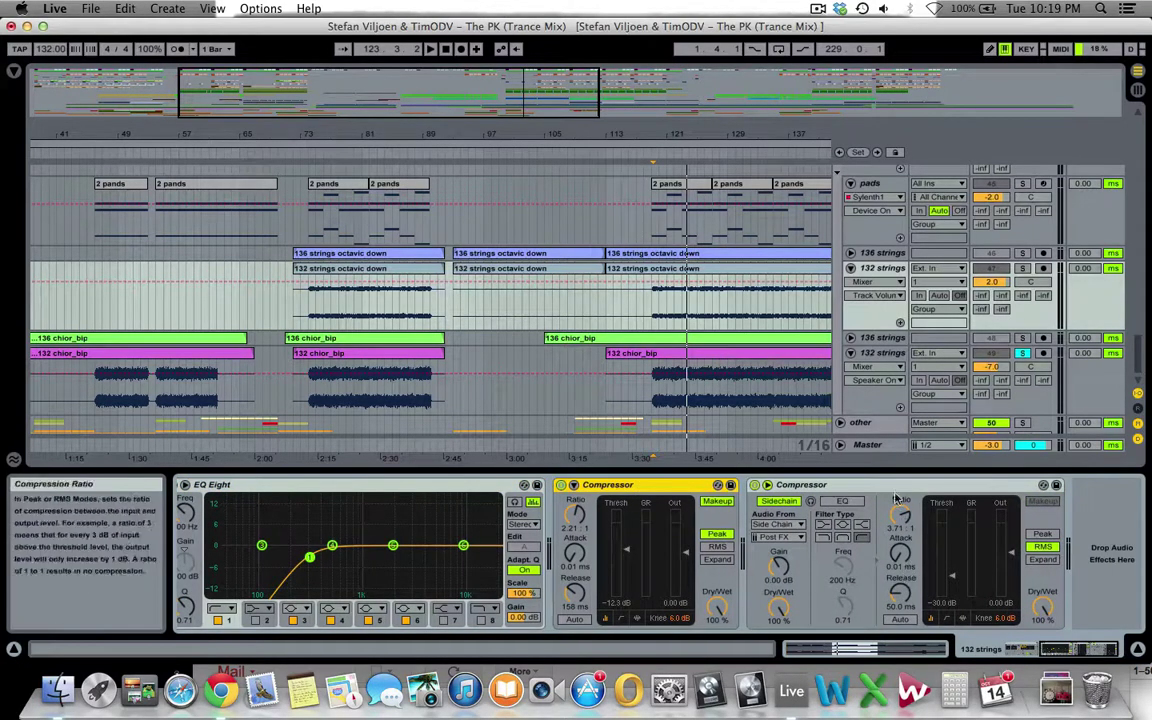
- Collapse the pads group and unfold the other group to show its rising synth, white noise and fx tracks
scroll(646, 345, up, 2)
scroll(650, 343, up, 3)
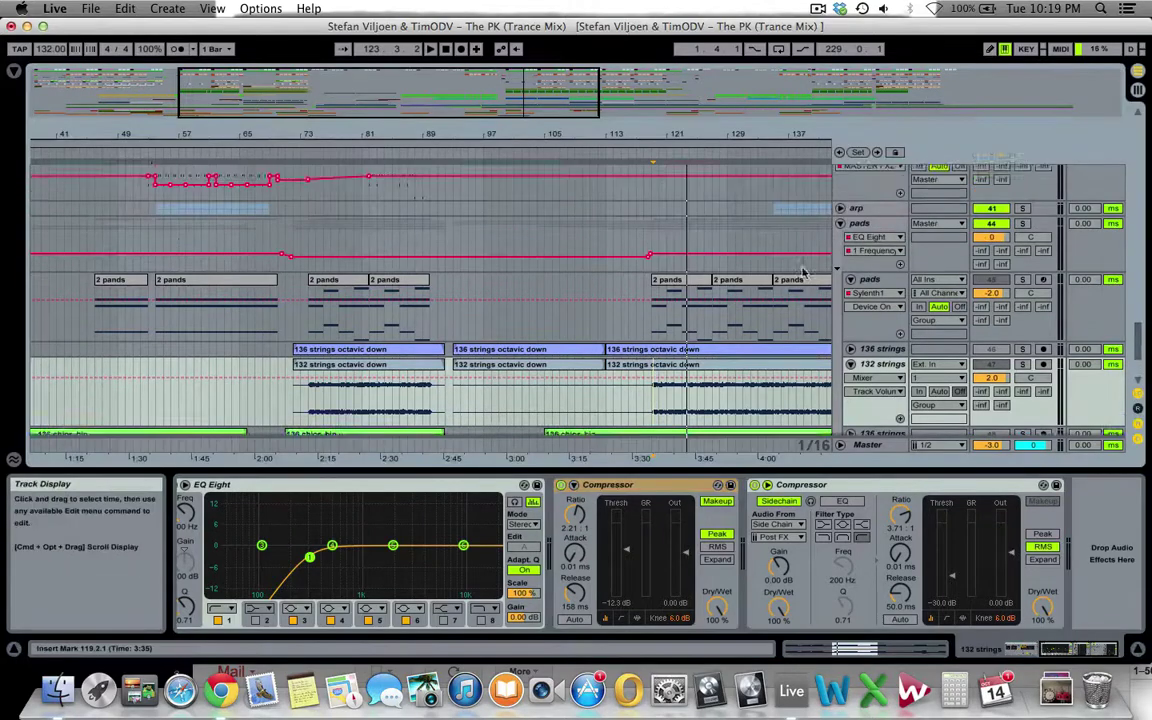
click(840, 240)
click(858, 254)
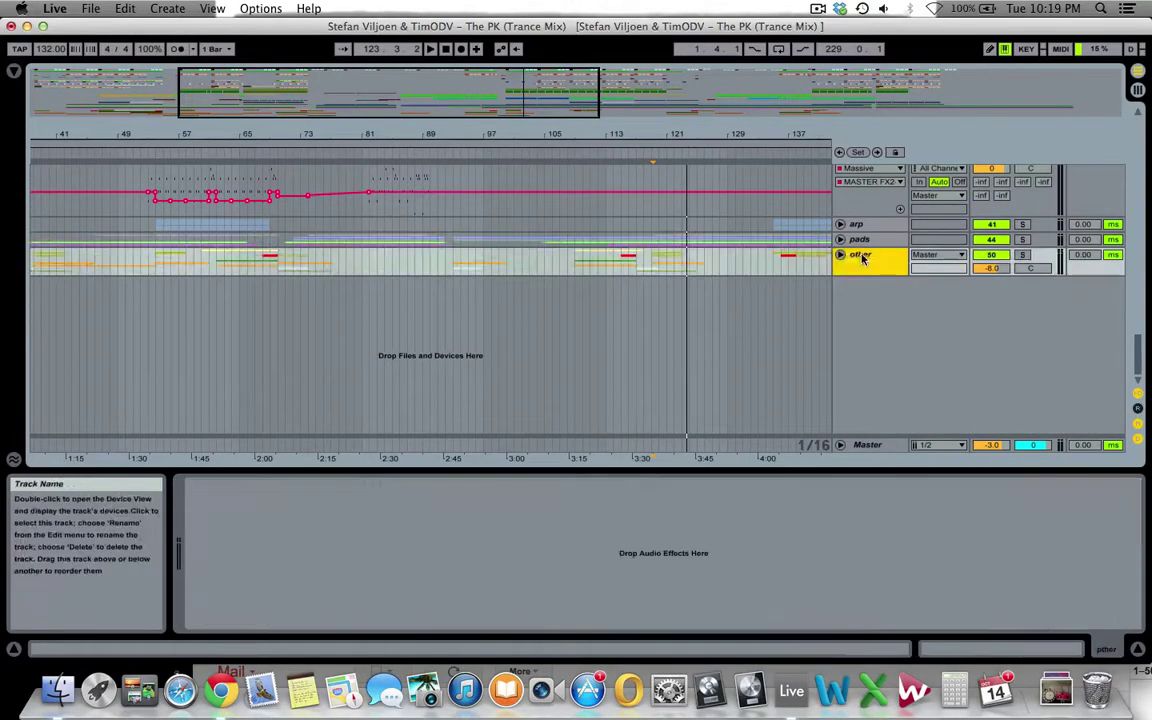
click(840, 254)
scroll(567, 346, down, 1)
scroll(567, 346, down, 1)
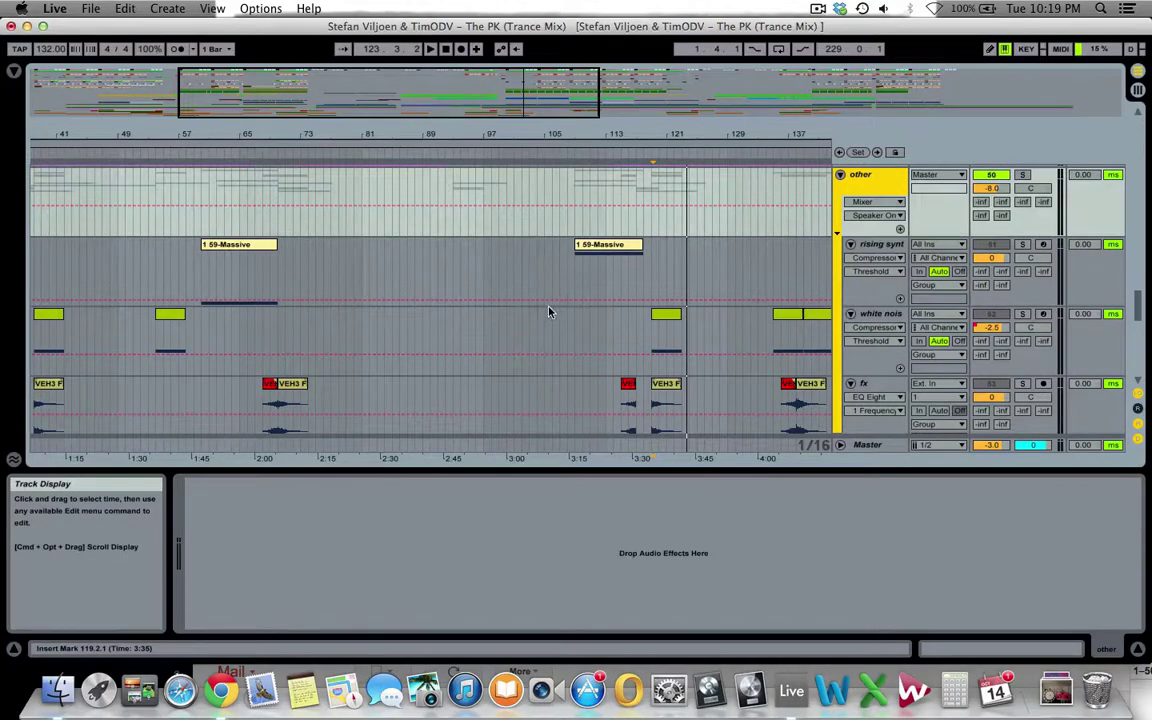
scroll(583, 300, up, 1)
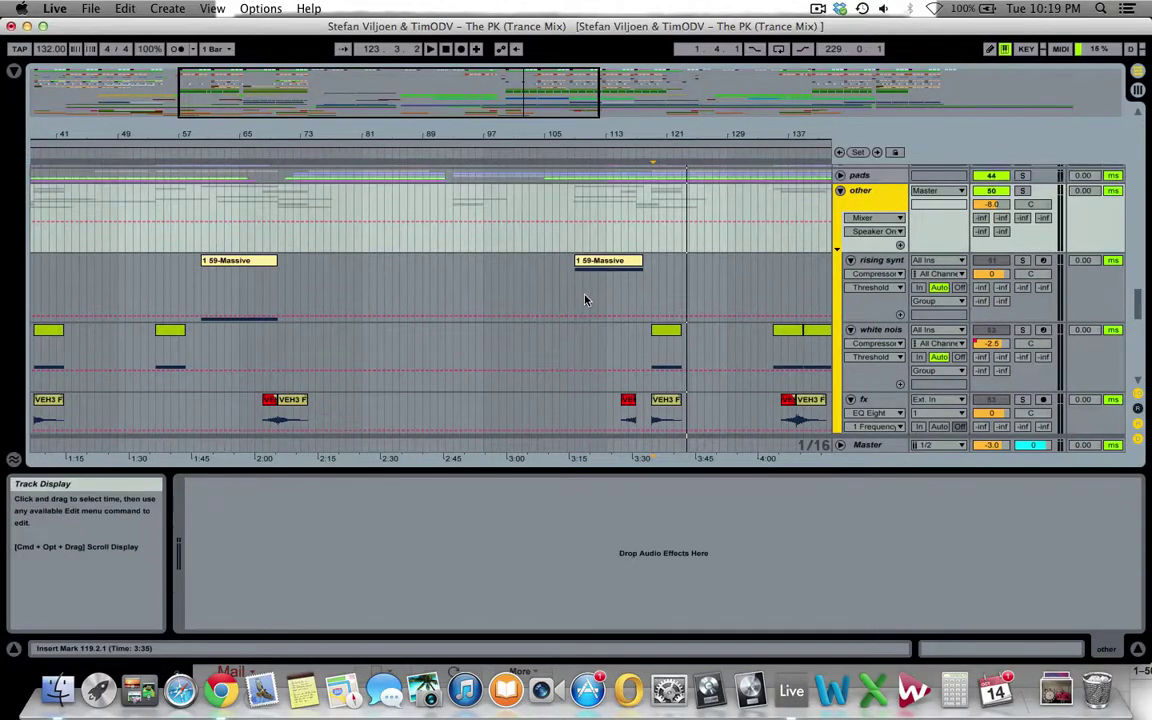
- Show both rising synth clips, solo the track, and play its Massive clip at bar 60
click(597, 263)
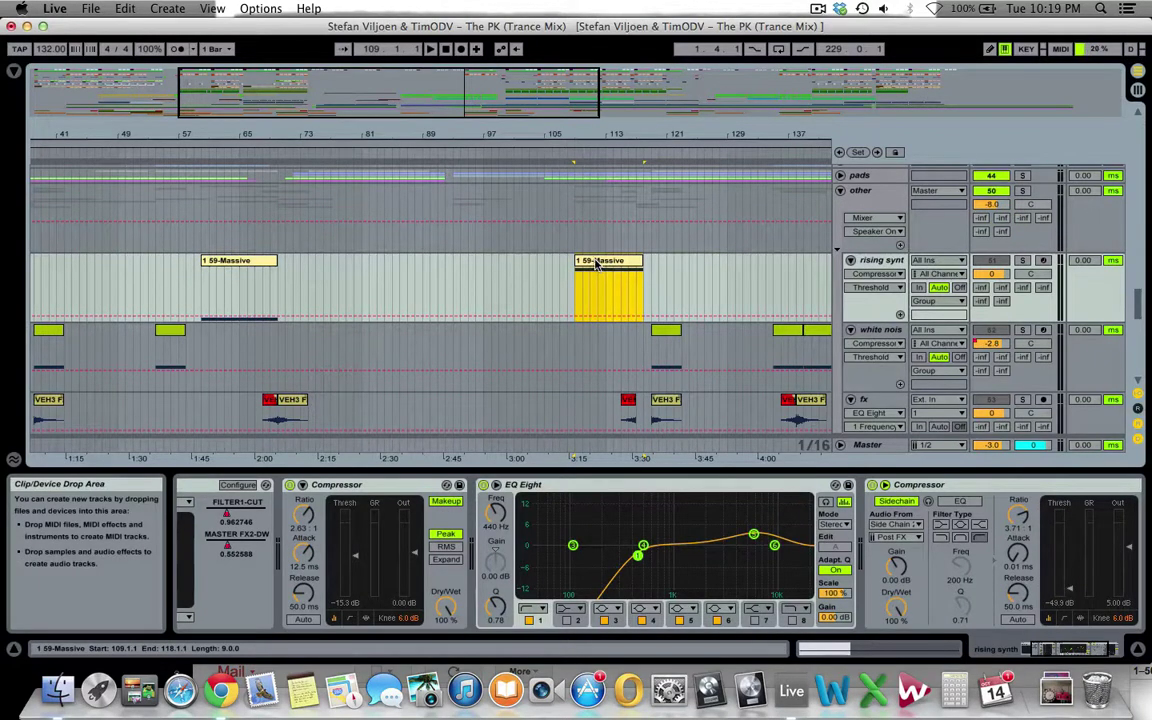
click(238, 285)
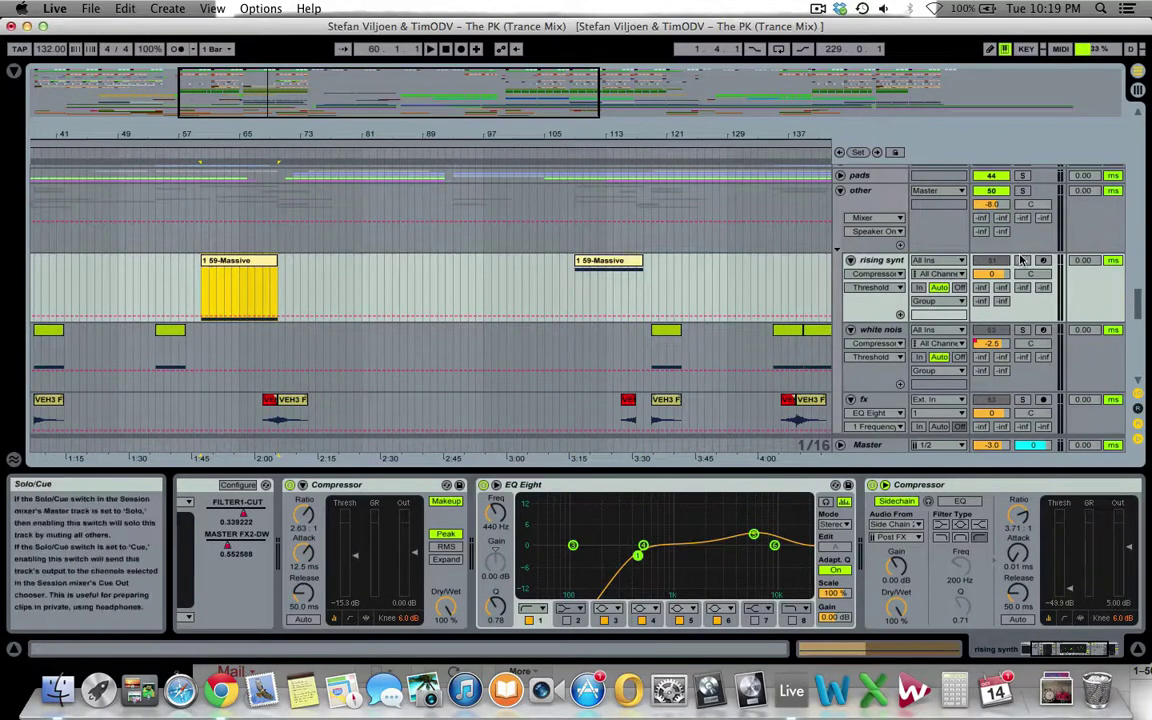
click(1022, 260)
click(224, 262)
key(space)
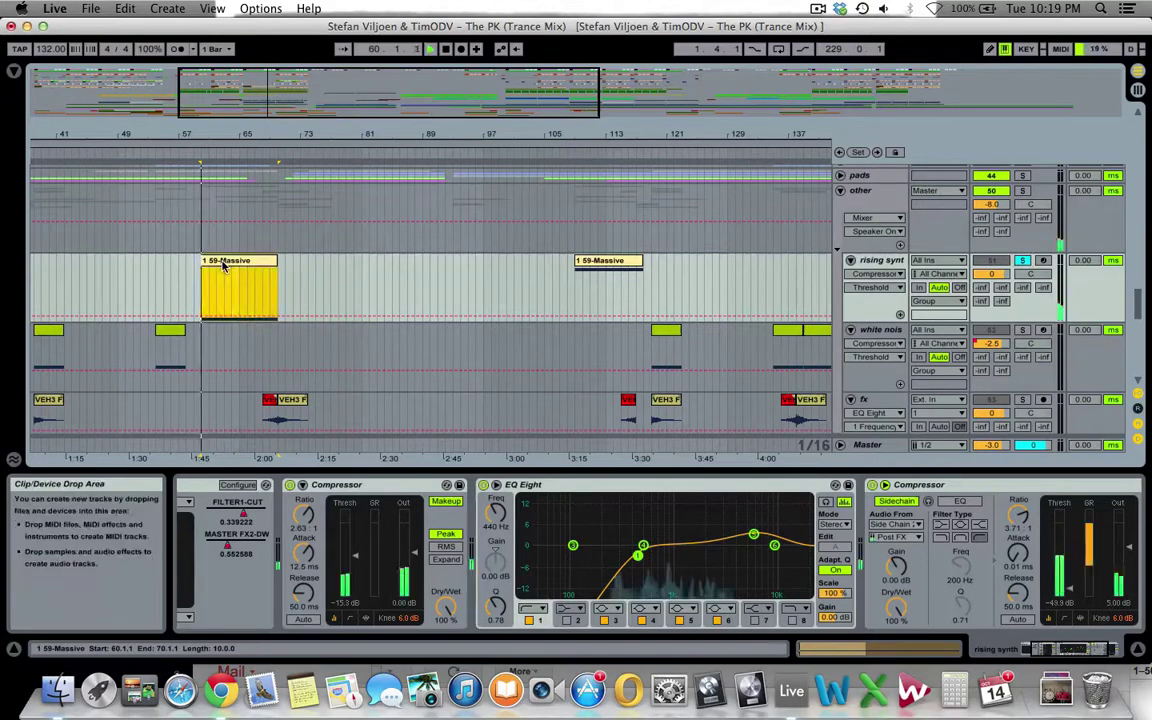
- Examine the rising synth's automated Massive parameters, Compressor, EQ Eight and sidechained Compressor
click(1026, 653)
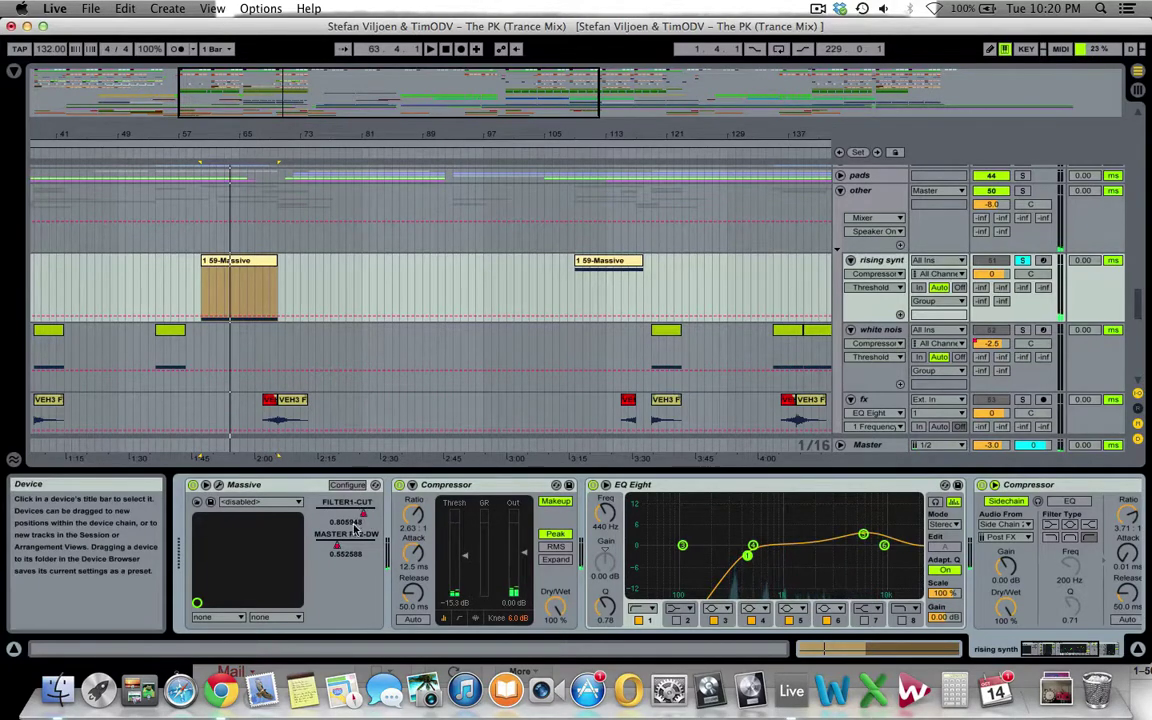
click(457, 487)
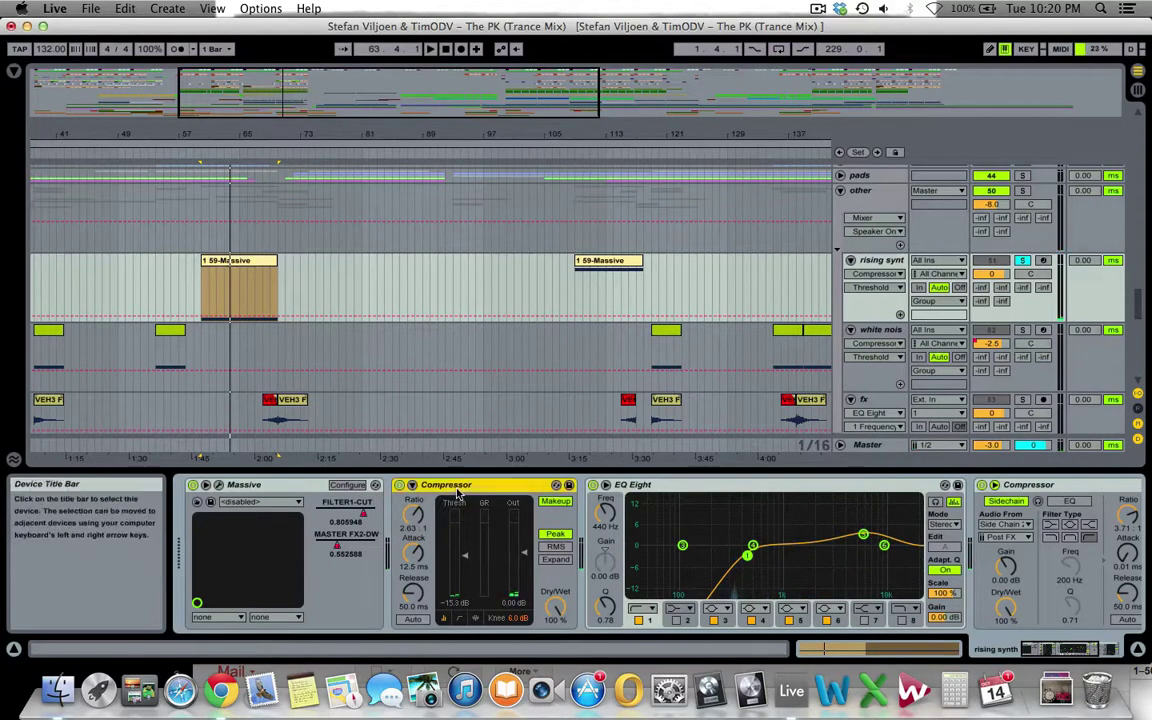
click(720, 485)
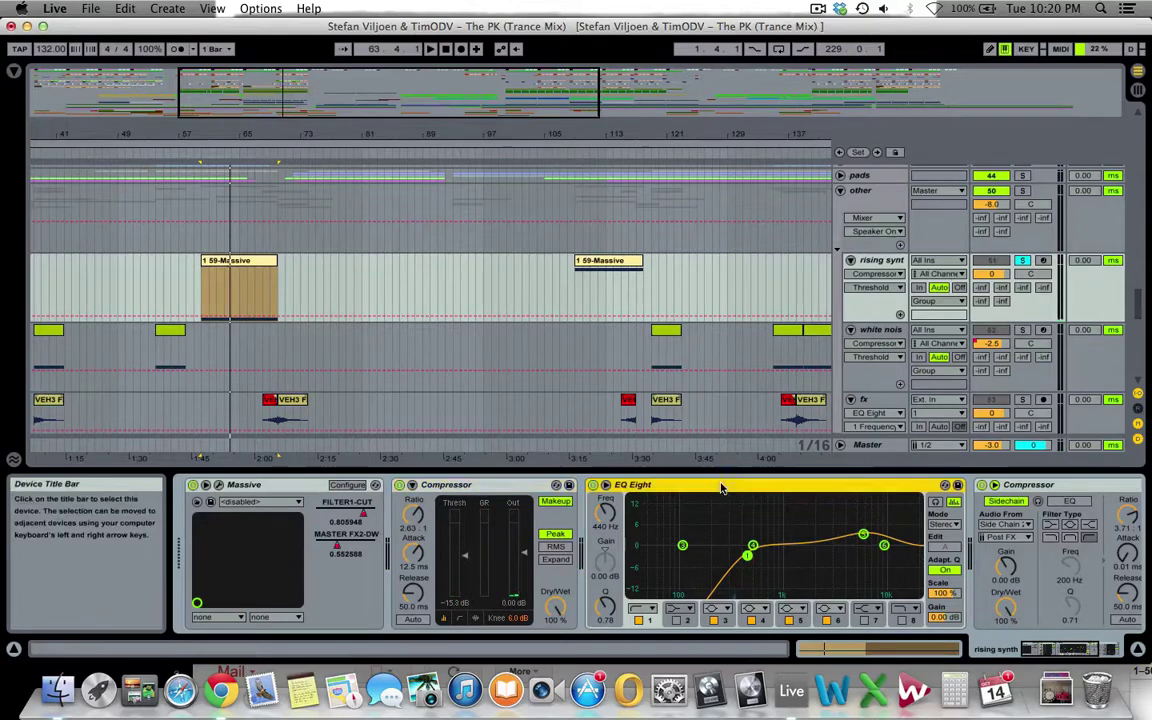
click(1100, 488)
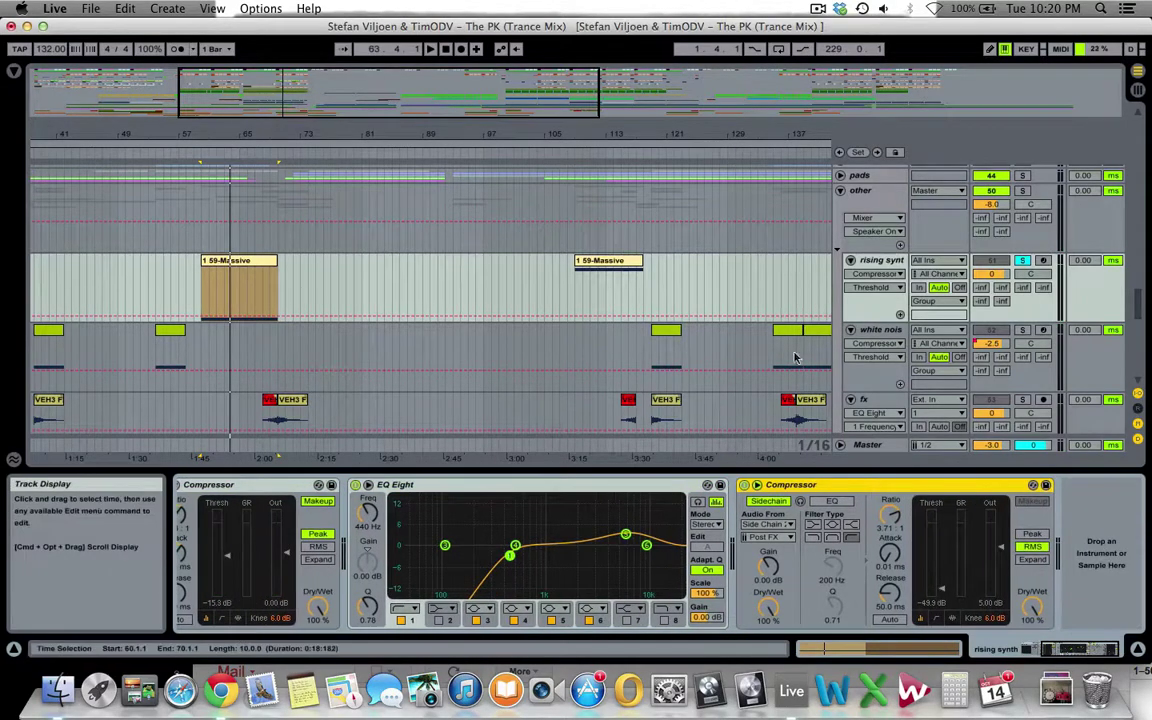
- Play the rising synth clip at bar 60 with the full mix, toggle the track's mute, and raise its volume to 3.6 dB
click(236, 268)
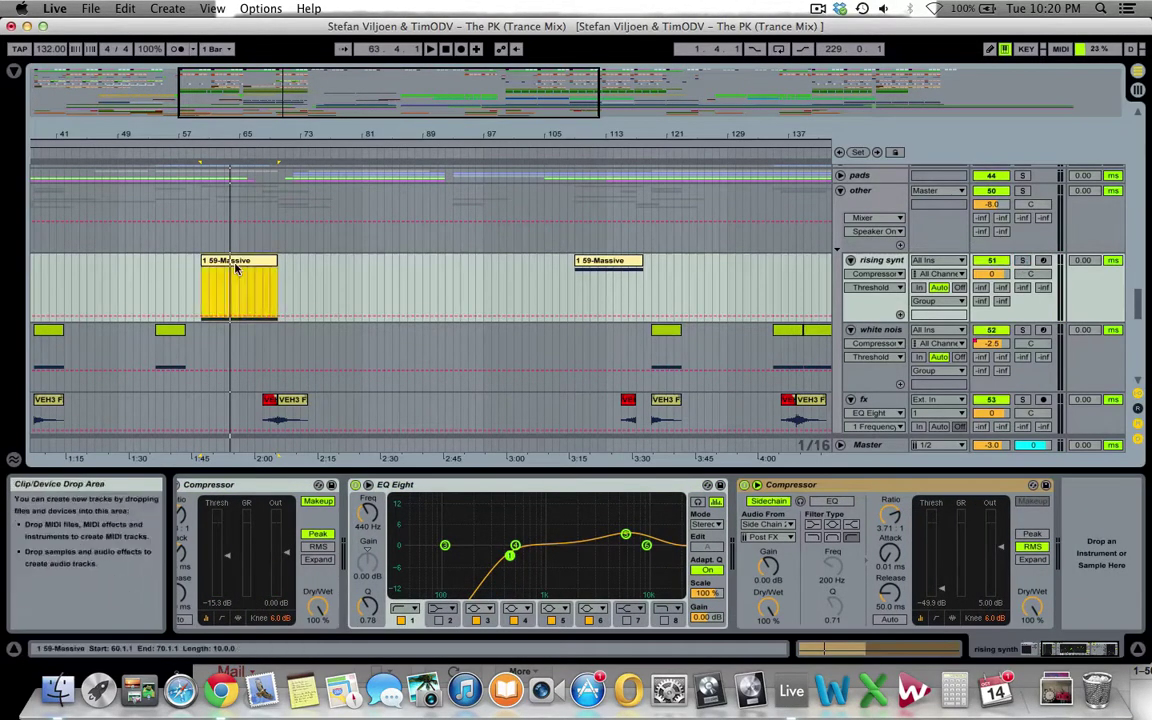
key(space)
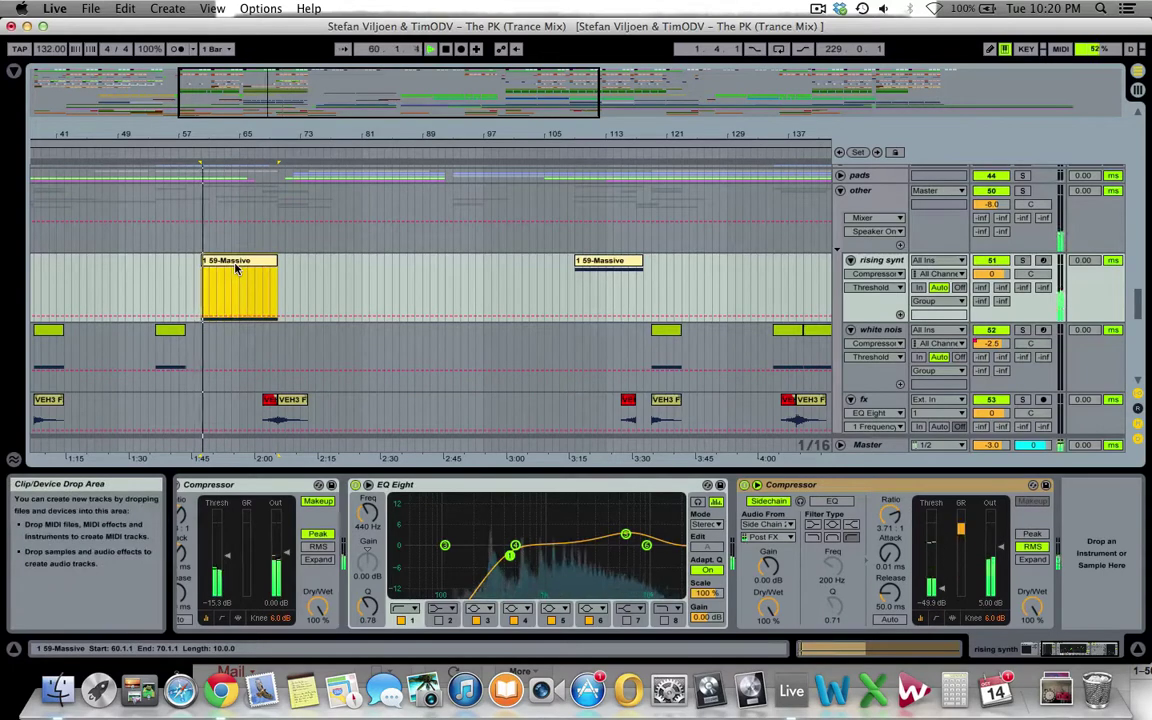
click(991, 261)
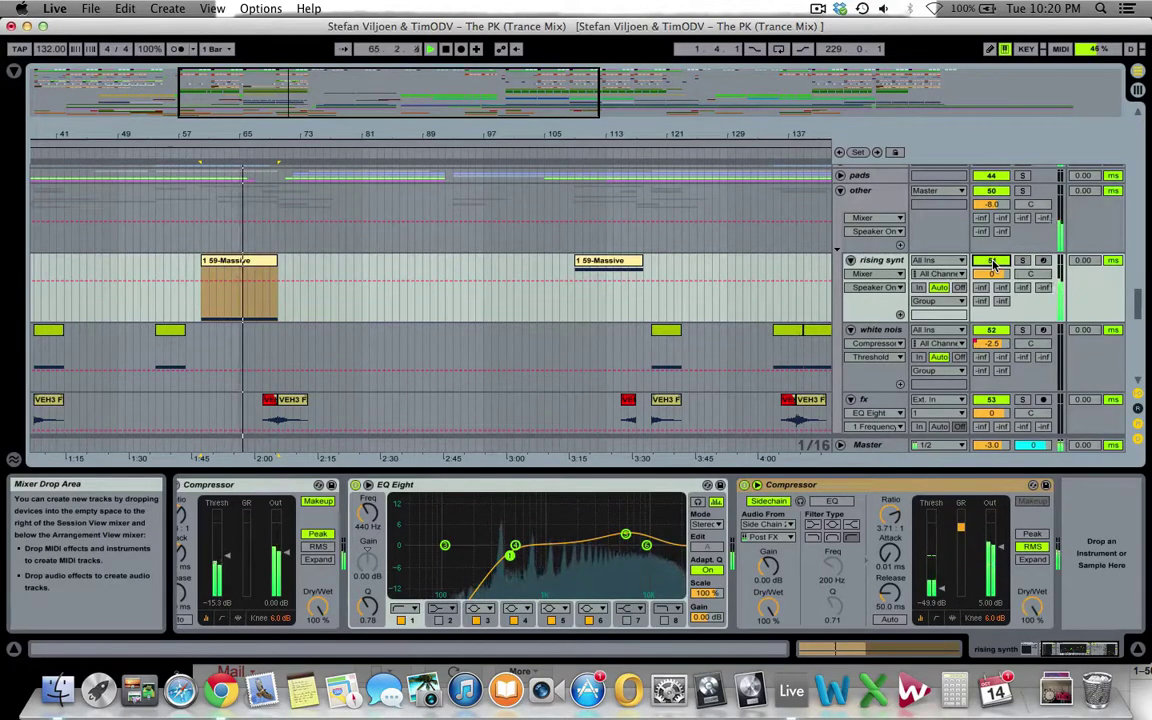
drag(991, 273, 991, 266)
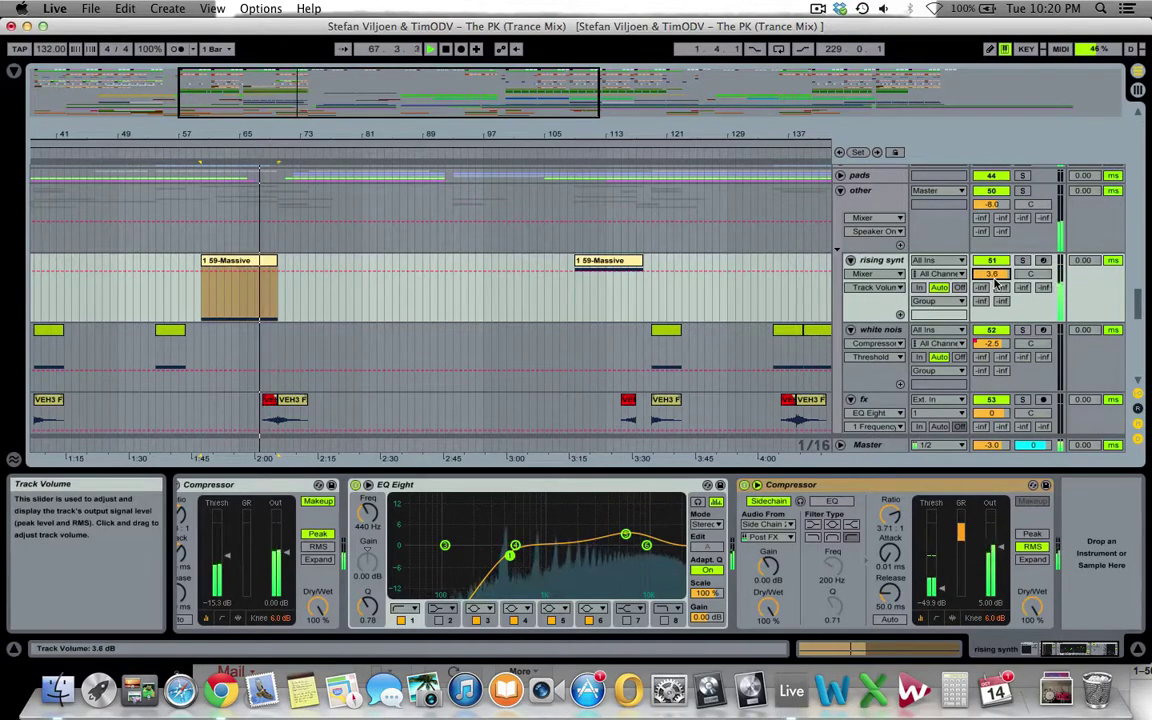
- Solo the first white noise track in the other group and play its clip starting around bar 134
scroll(244, 347, down, 3)
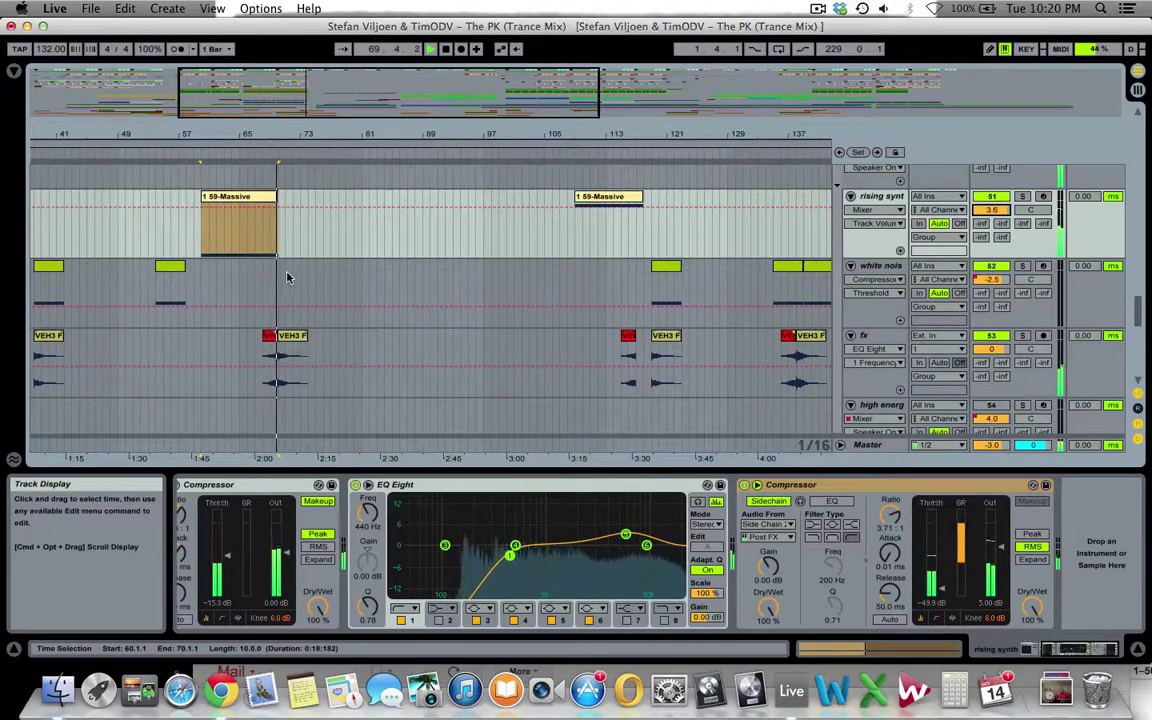
scroll(279, 288, down, 2)
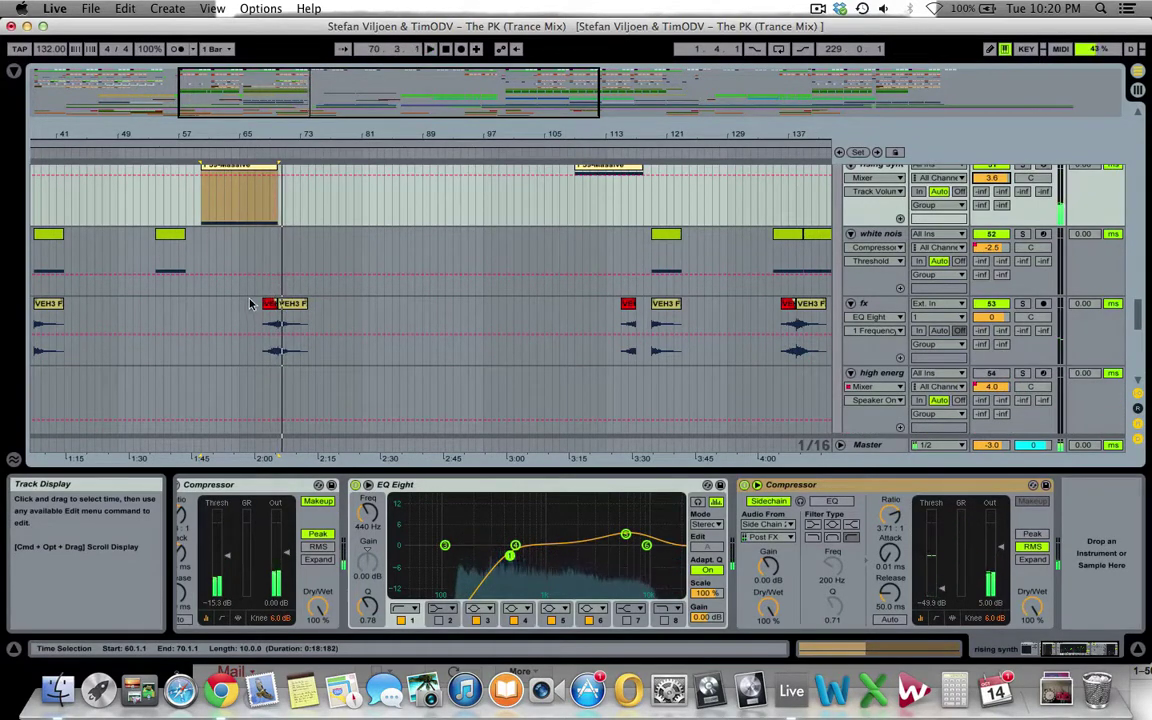
click(795, 235)
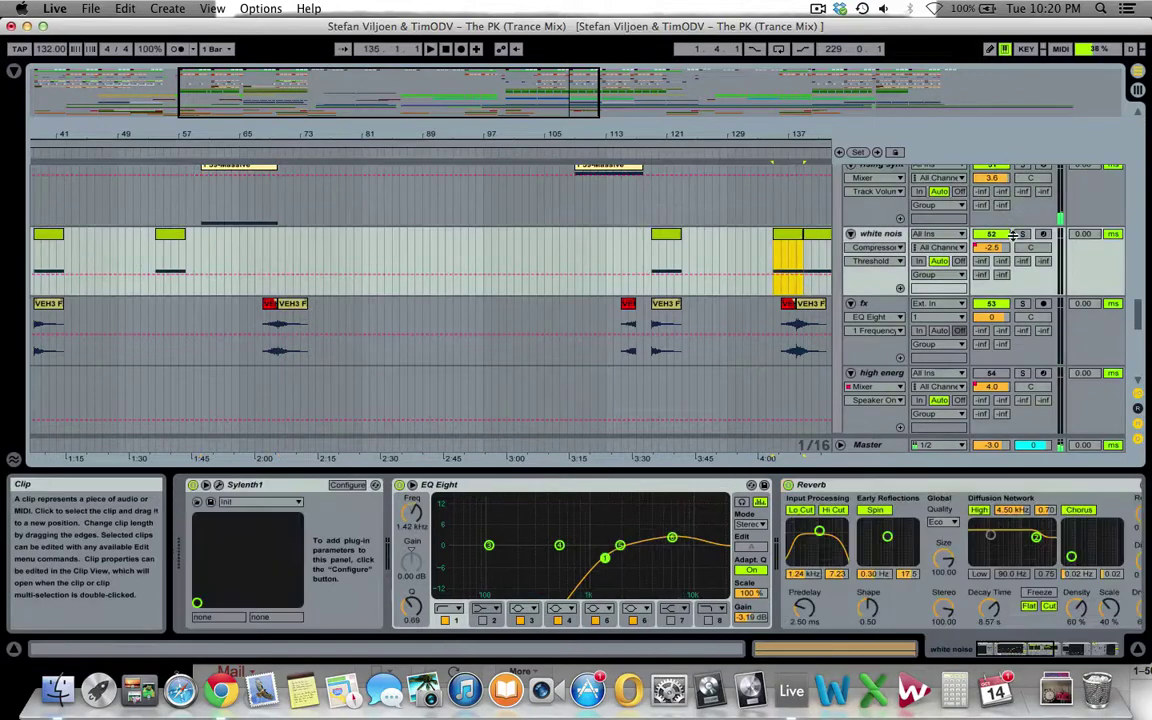
click(1020, 235)
key(space)
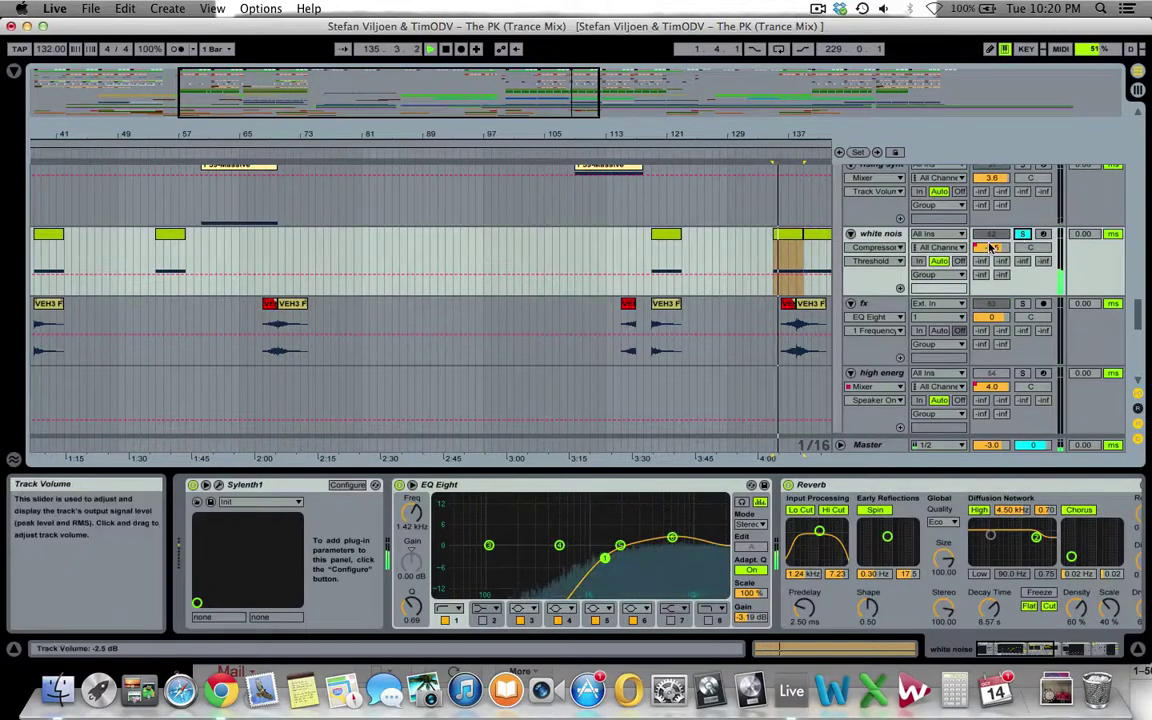
- Examine the white noise track's device chain: Sylenth1, EQ Eight, Reverb, Vocoder and sidechained Compressor
click(241, 486)
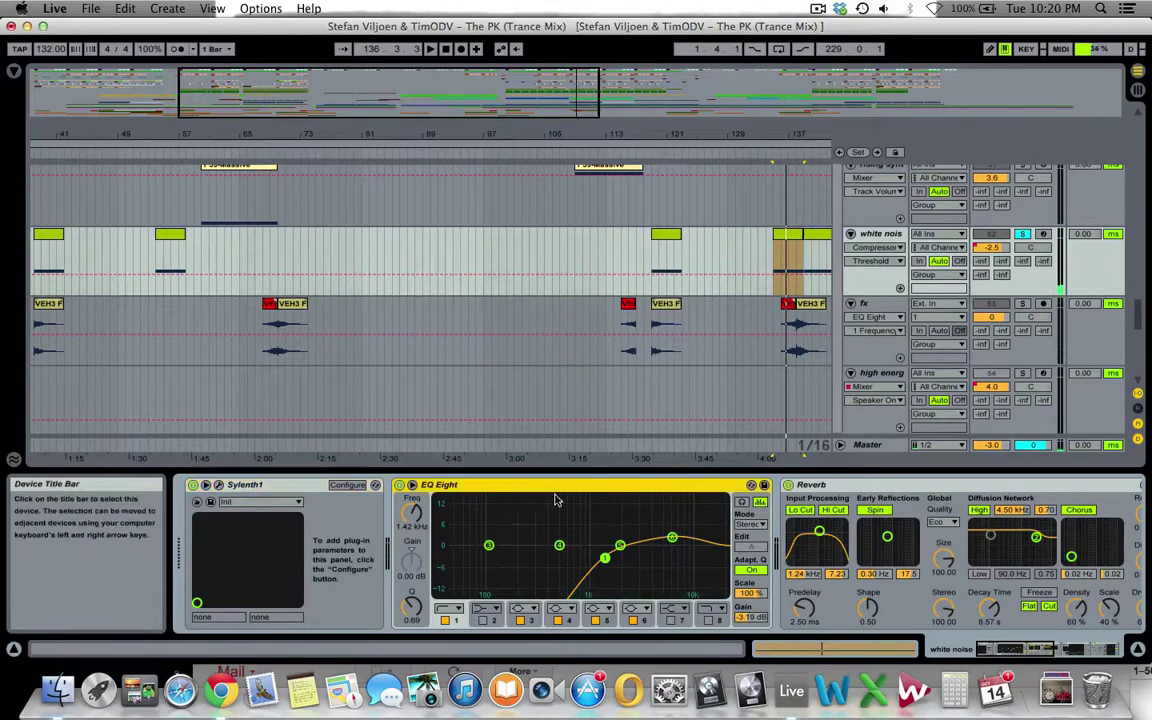
click(930, 487)
drag(1020, 649, 1088, 643)
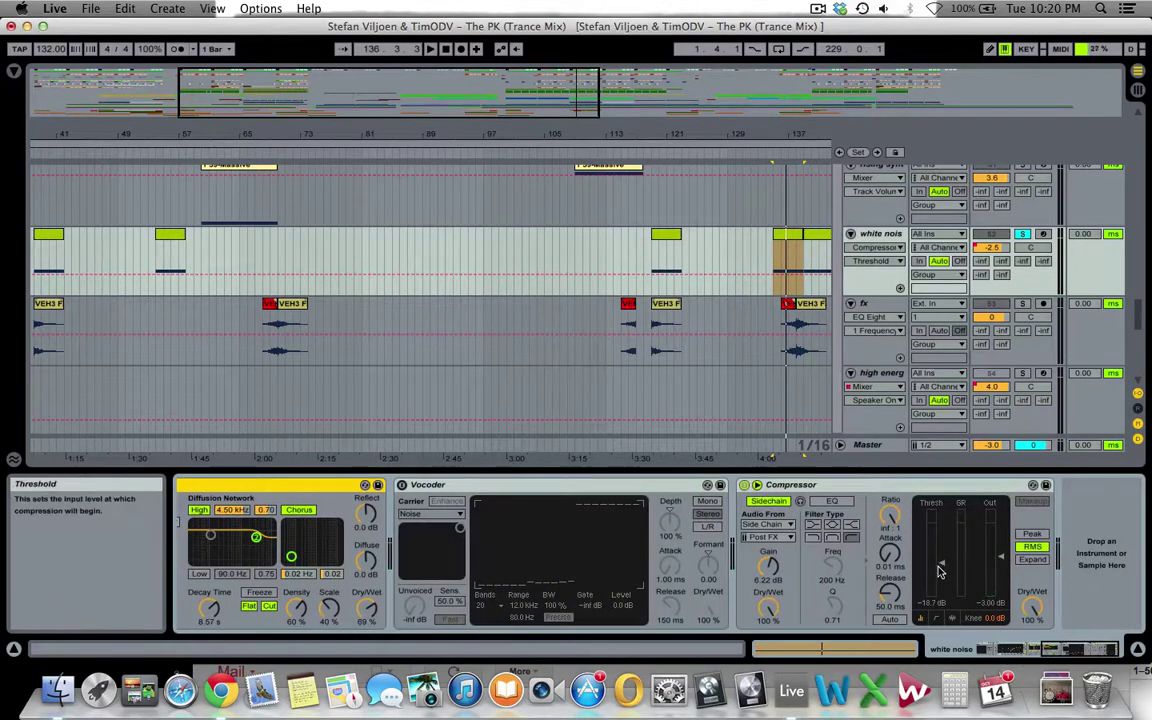
- Solo the fx track and play its red clip at bar 115 and the VEH3 FX clip at bar 119
click(628, 325)
click(1022, 304)
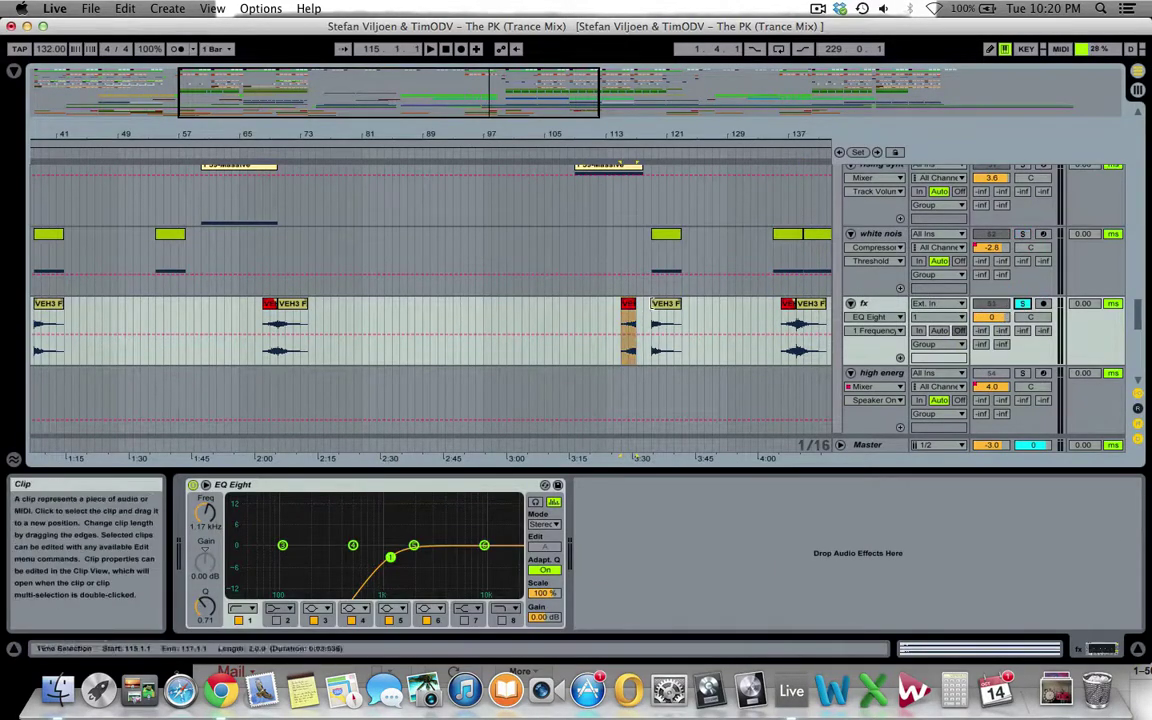
key(space)
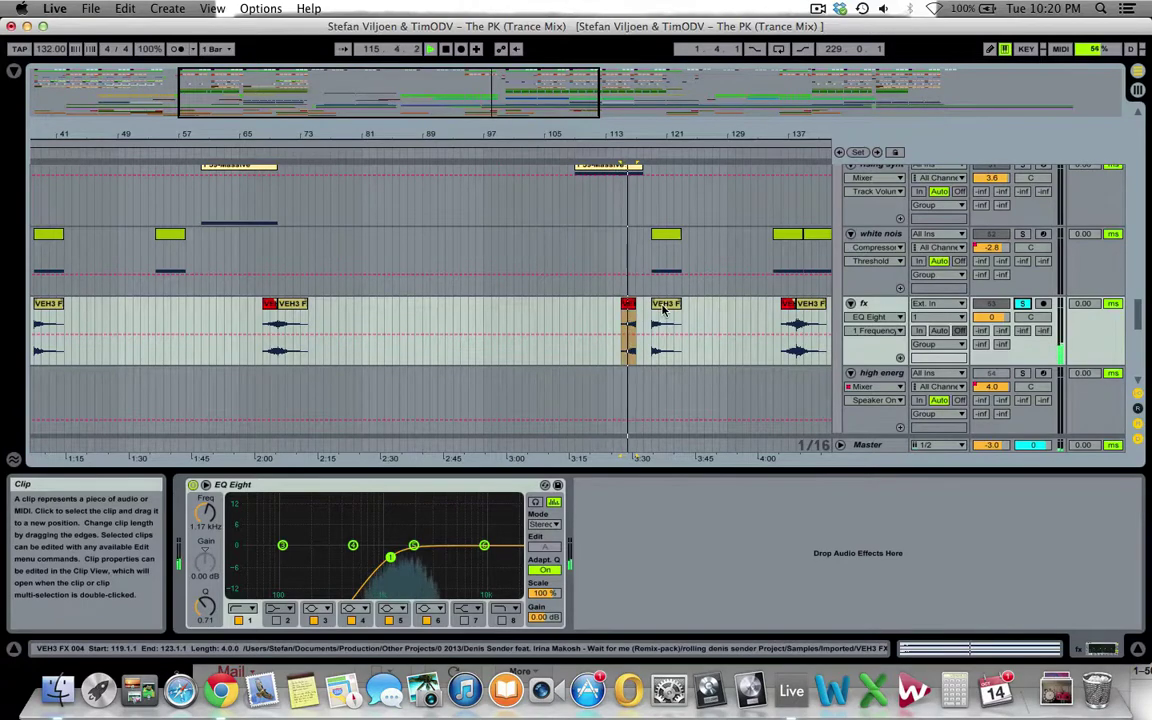
click(662, 308)
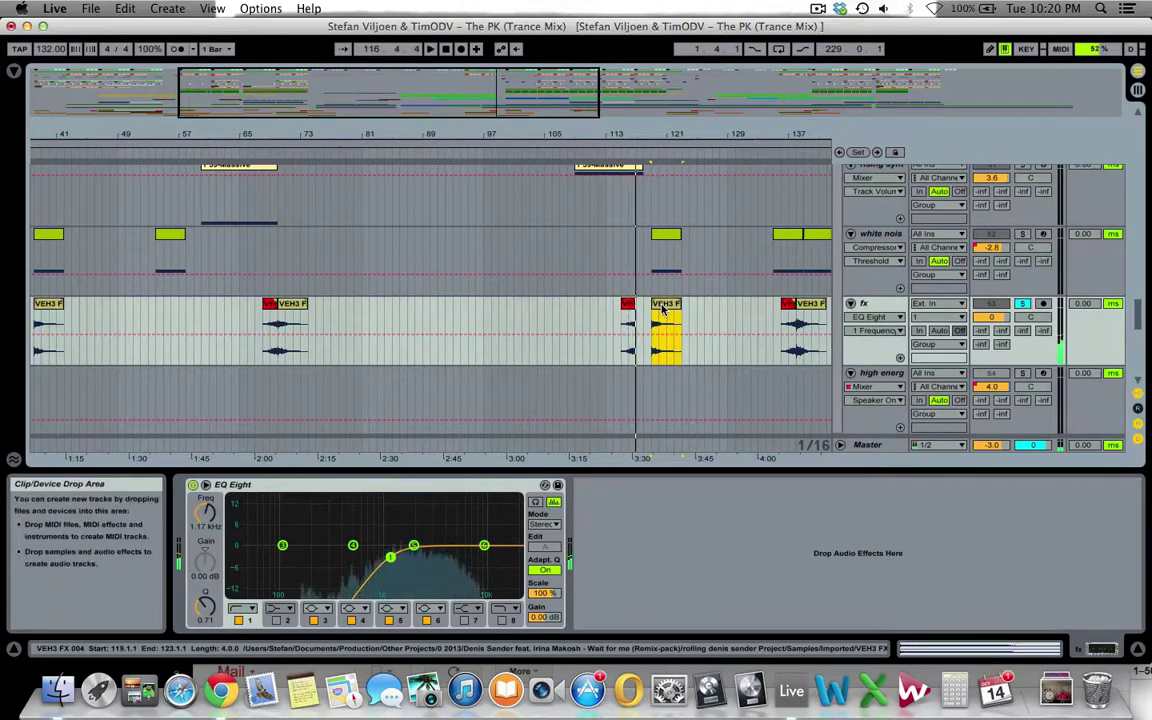
key(space)
key(space)
scroll(662, 320, down, 5)
key(space)
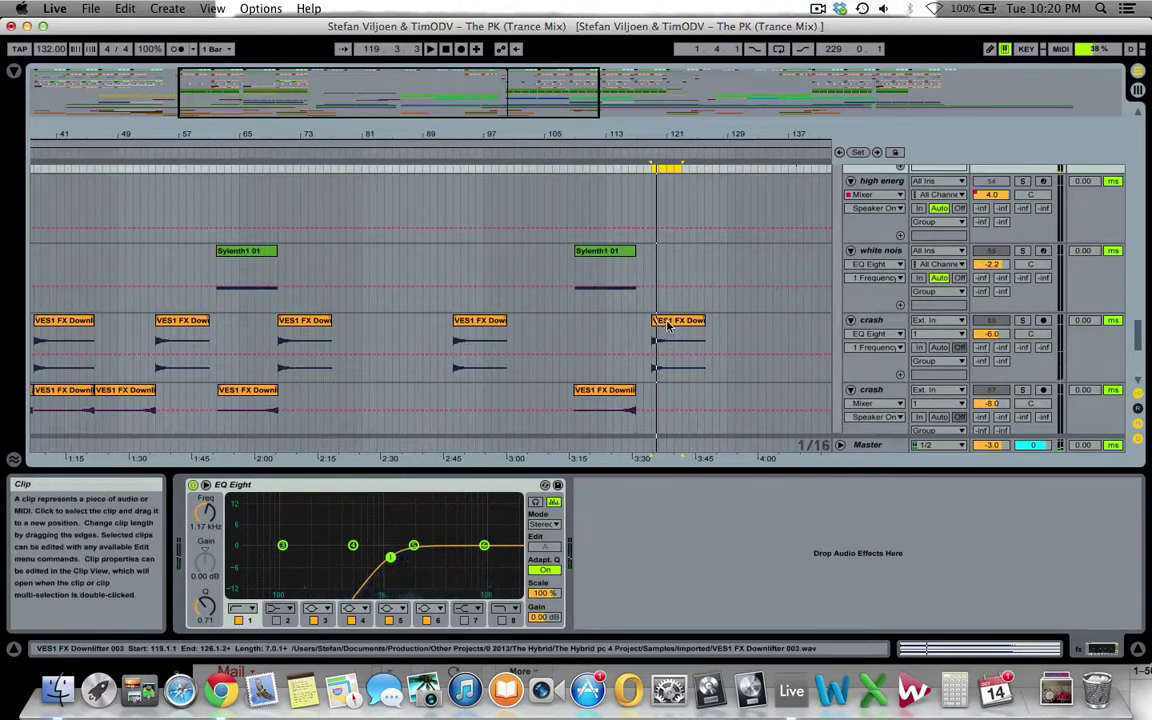
- Solo the first crash track and play its VES1 FX Downlifter clip at bar 119
click(667, 322)
click(1022, 321)
key(space)
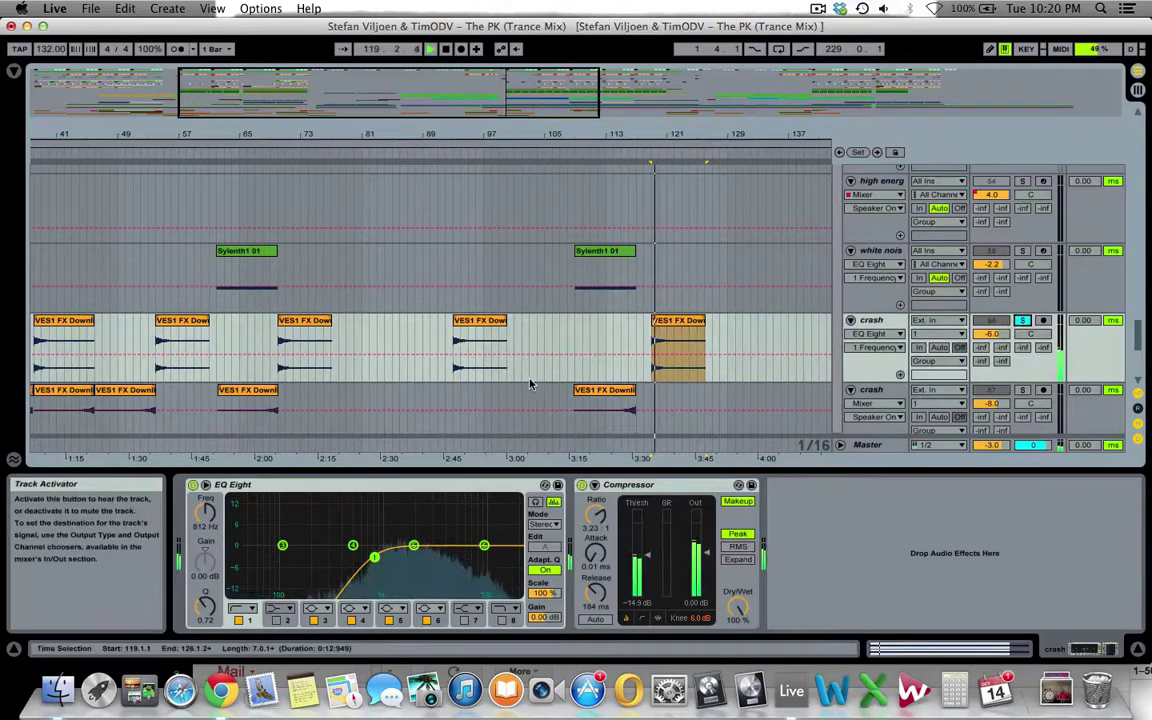
key(space)
- Solo the second crash track and play the end of its VES1 FX Downlifter clip leading into bar 117
click(616, 391)
click(1021, 390)
key(space)
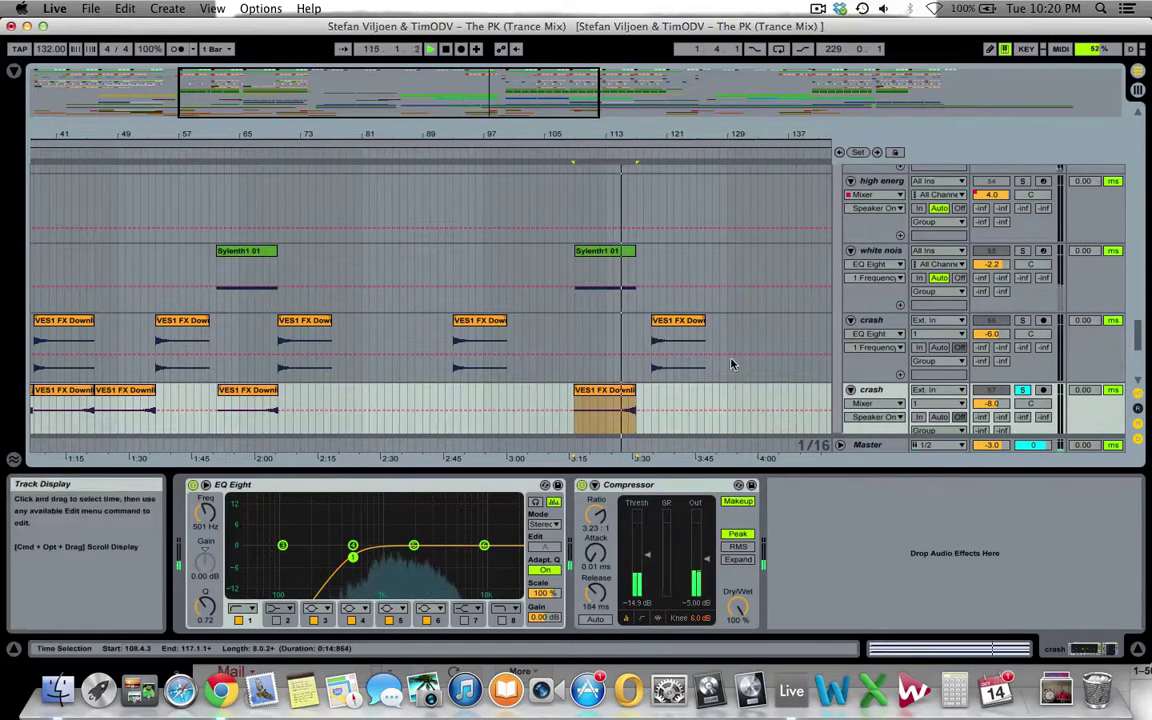
scroll(694, 393, down, 3)
key(space)
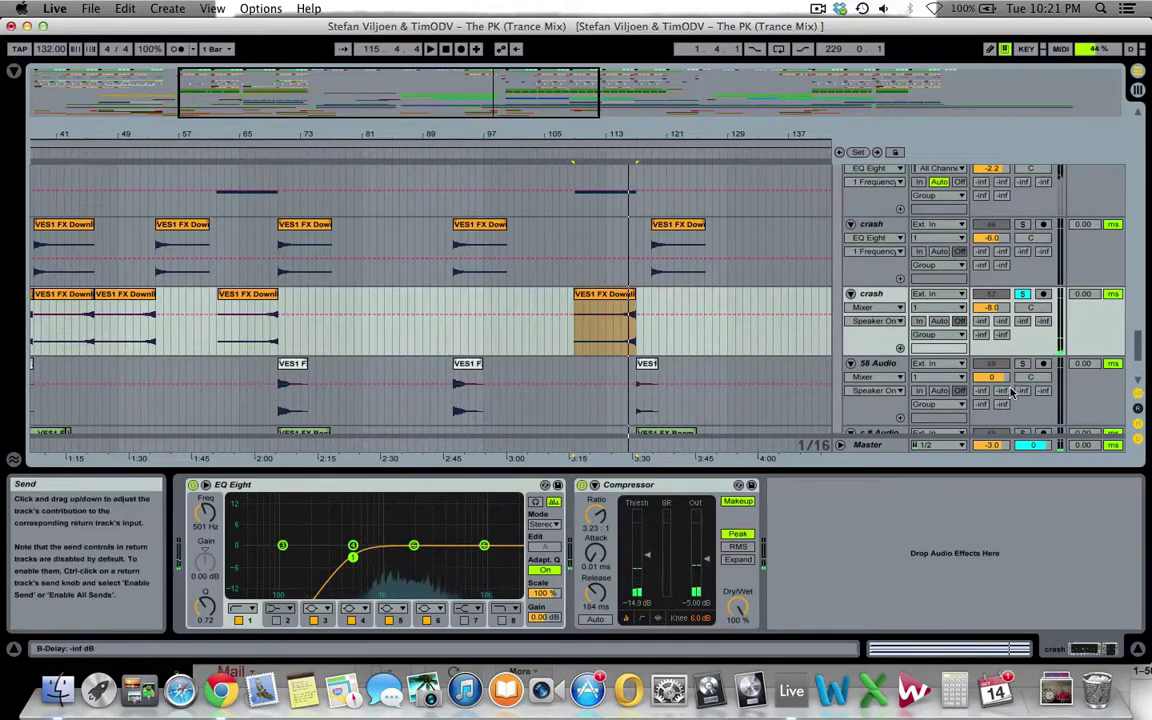
- Solo the 58 Audio and c # Audio tracks in turn and play their VES1 FX Boom clips at bar 117
click(652, 364)
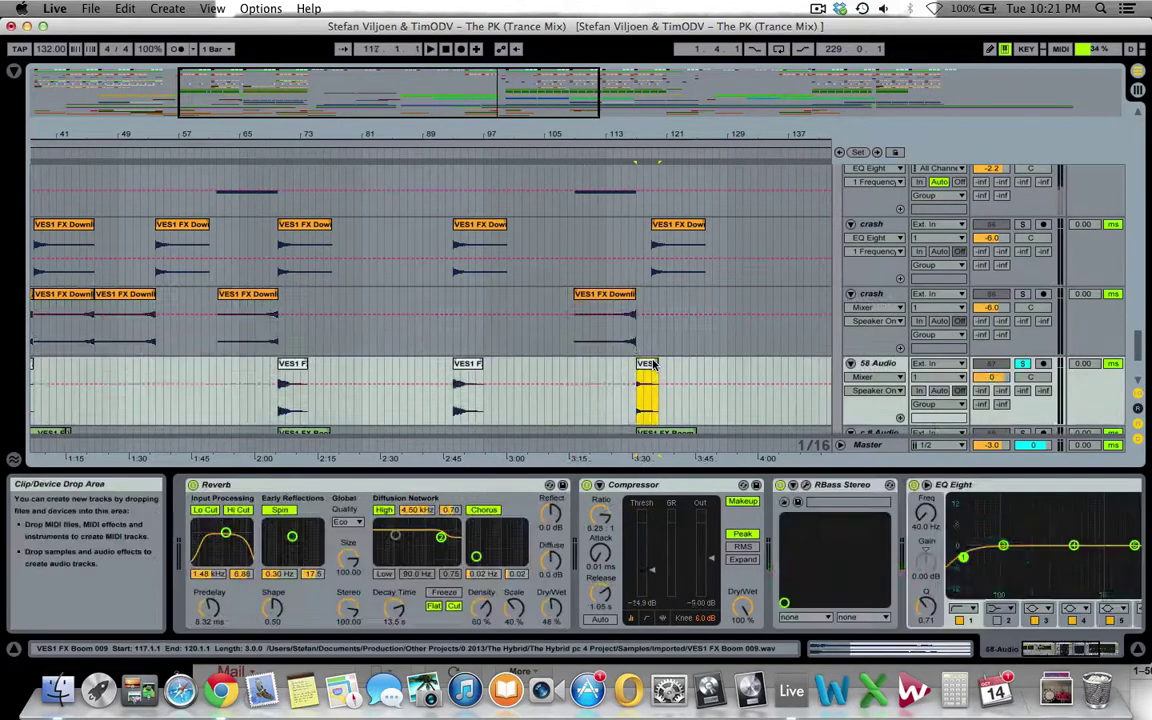
key(space)
scroll(908, 366, down, 4)
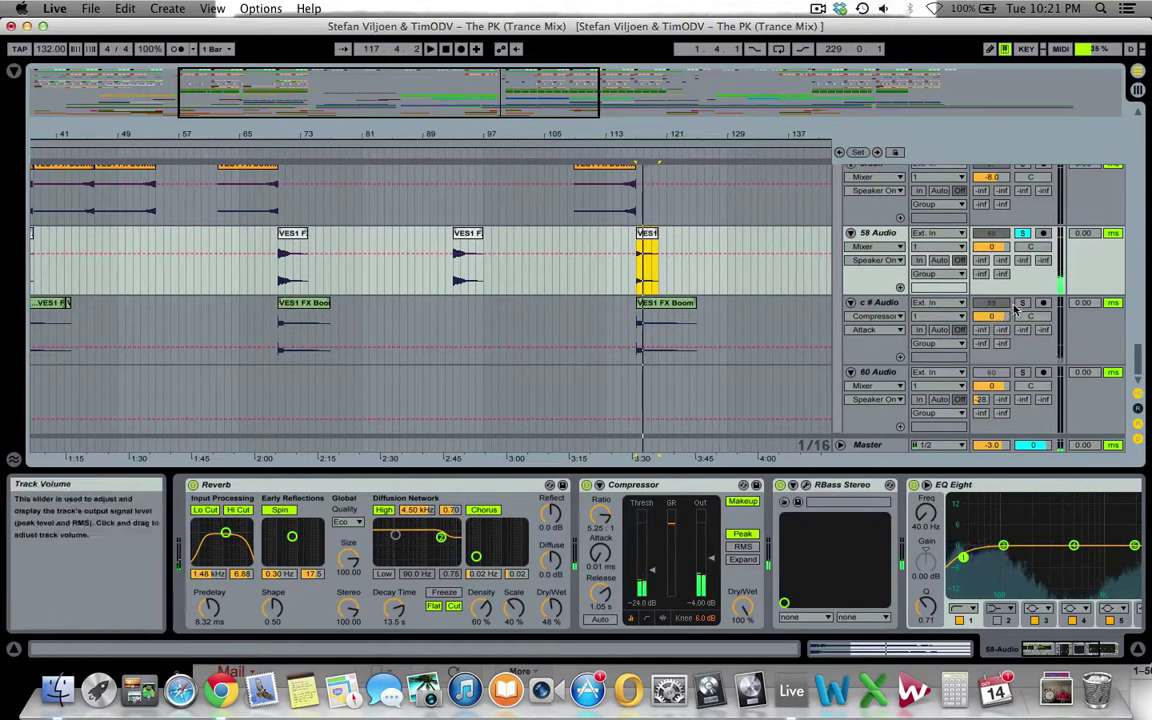
click(1022, 303)
key(space)
key(space)
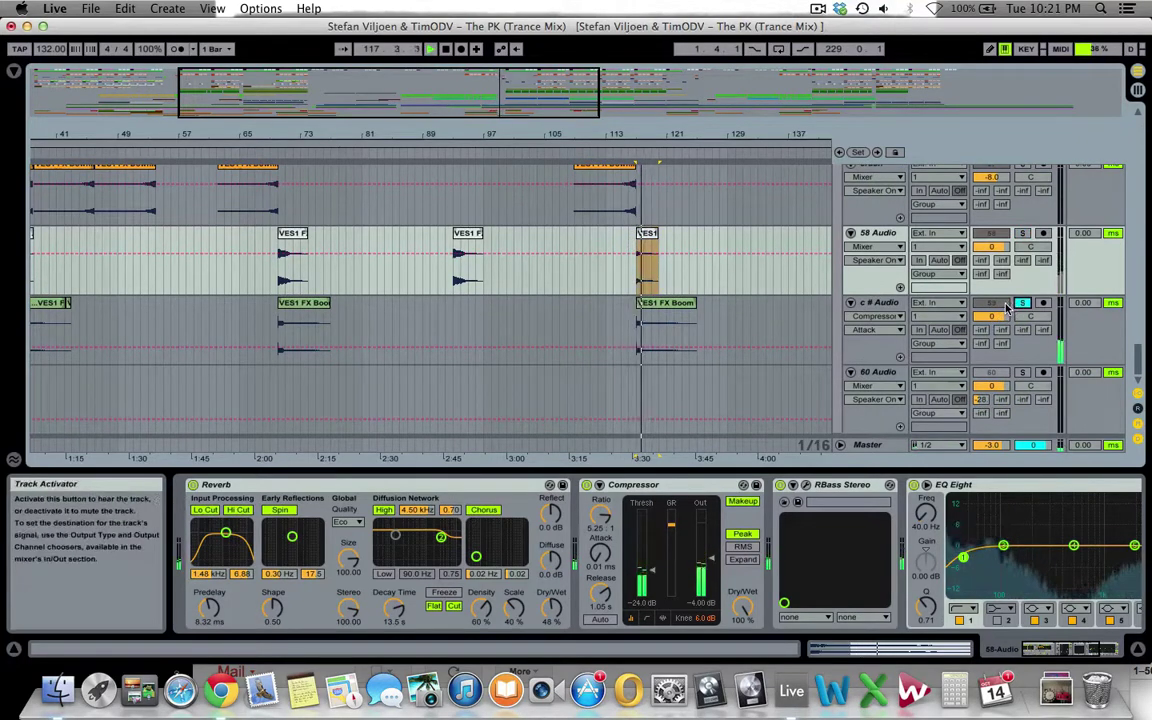
click(695, 326)
key(space)
- Collapse the other group and the Drums group
scroll(694, 326, up, 15)
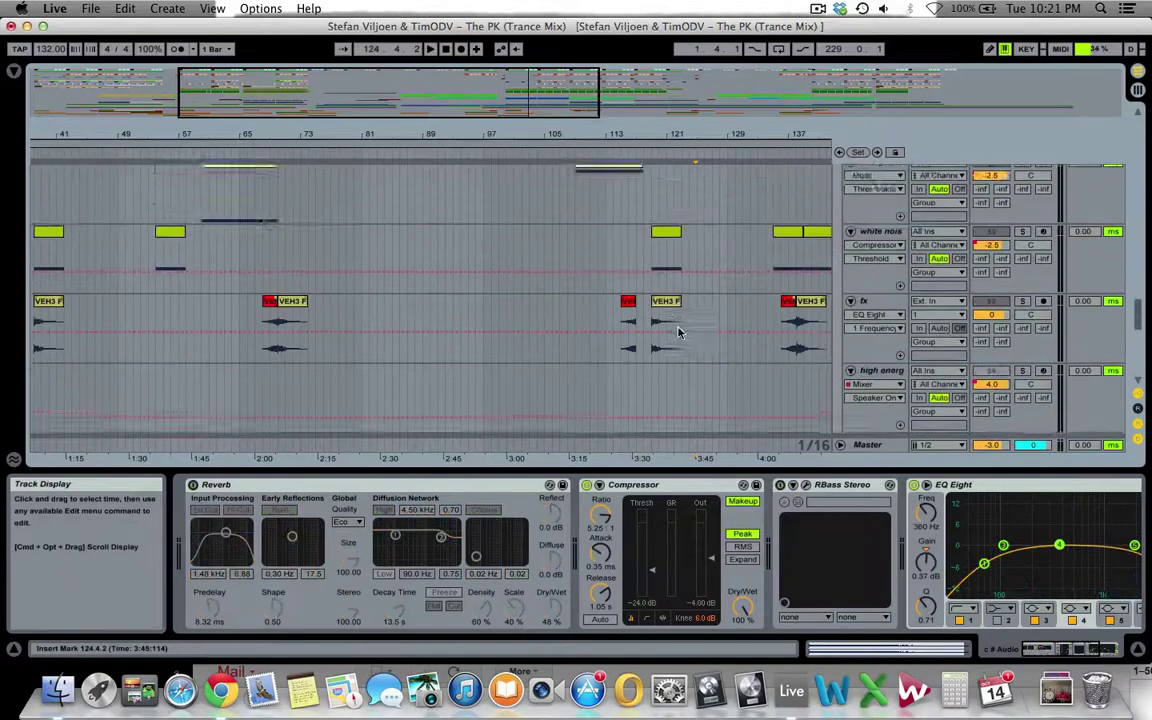
click(841, 317)
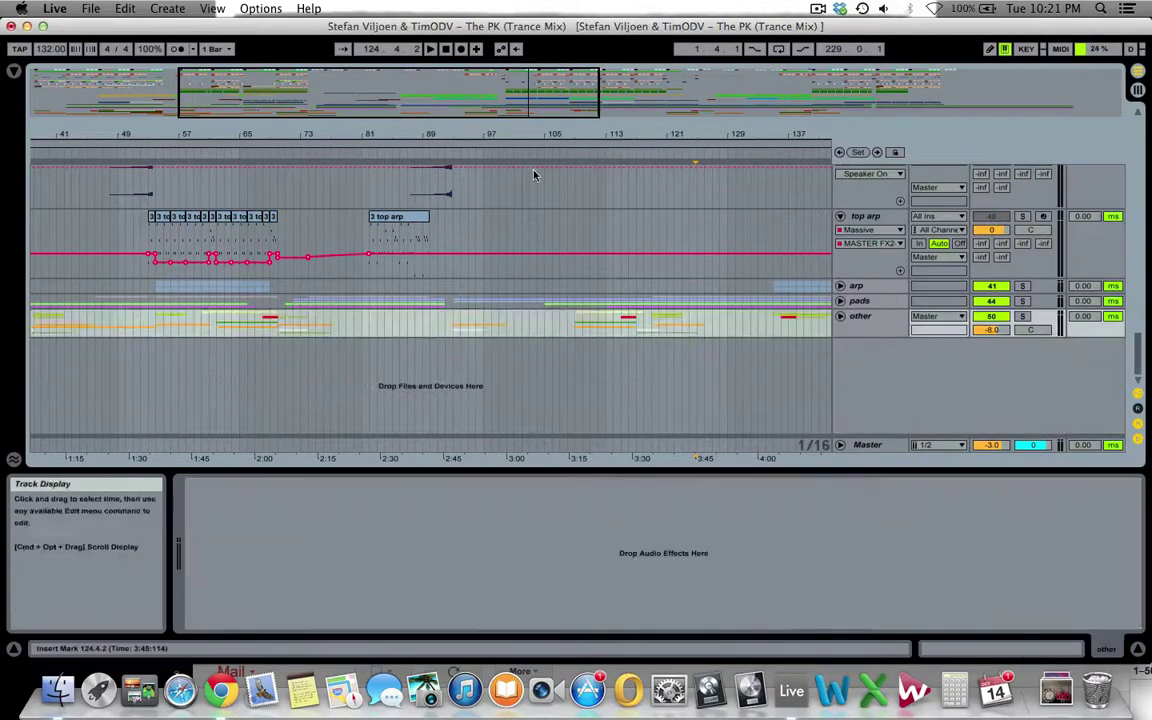
scroll(858, 233, up, 15)
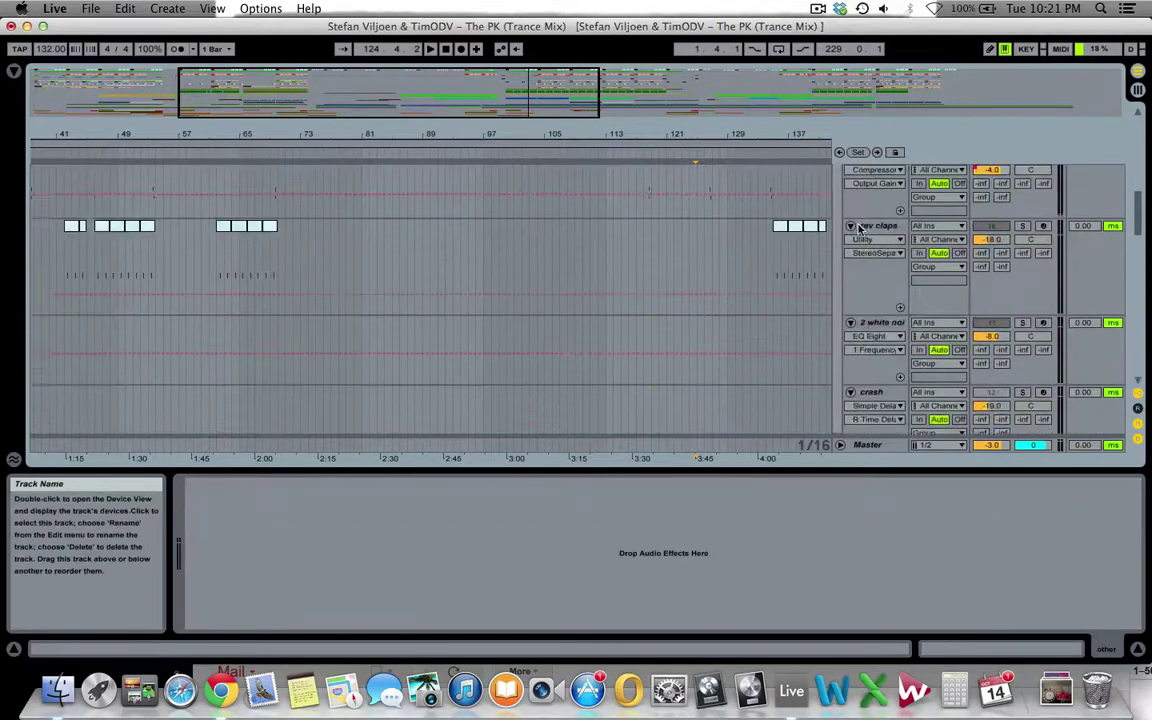
scroll(859, 233, up, 6)
click(841, 257)
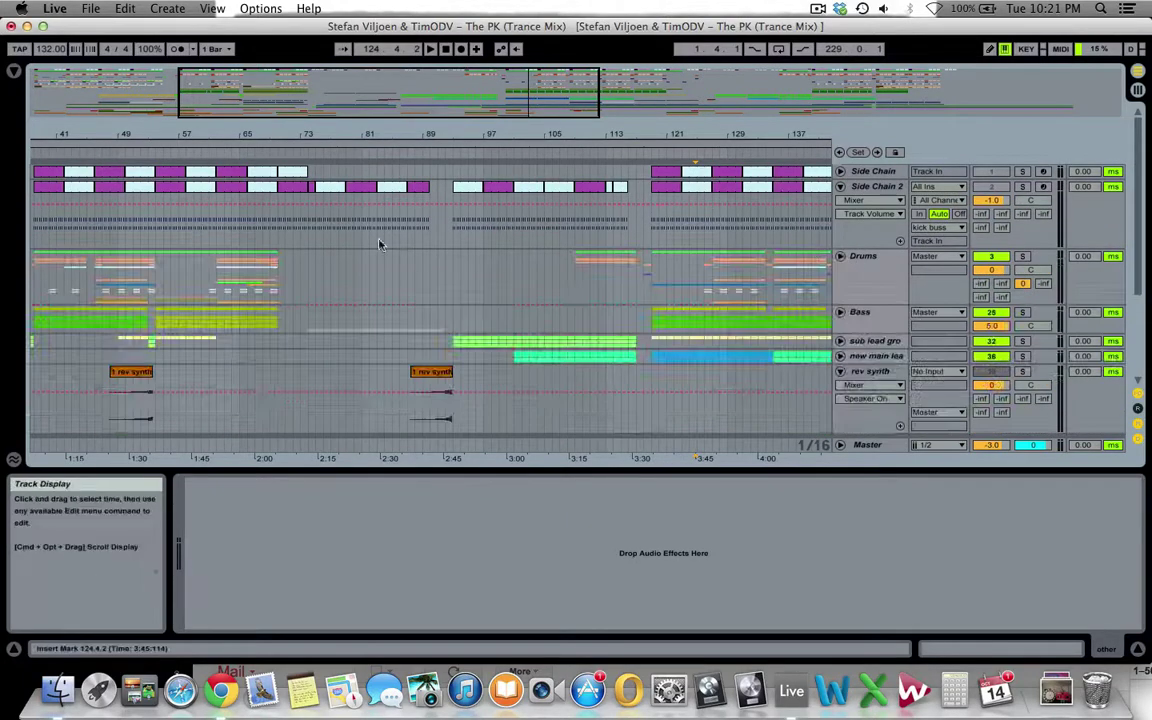
- Zoom in on bars 46 to 69 of the arrangement and play the full mix from about bar 53
scroll(347, 258, down, 6)
drag(165, 136, 355, 290)
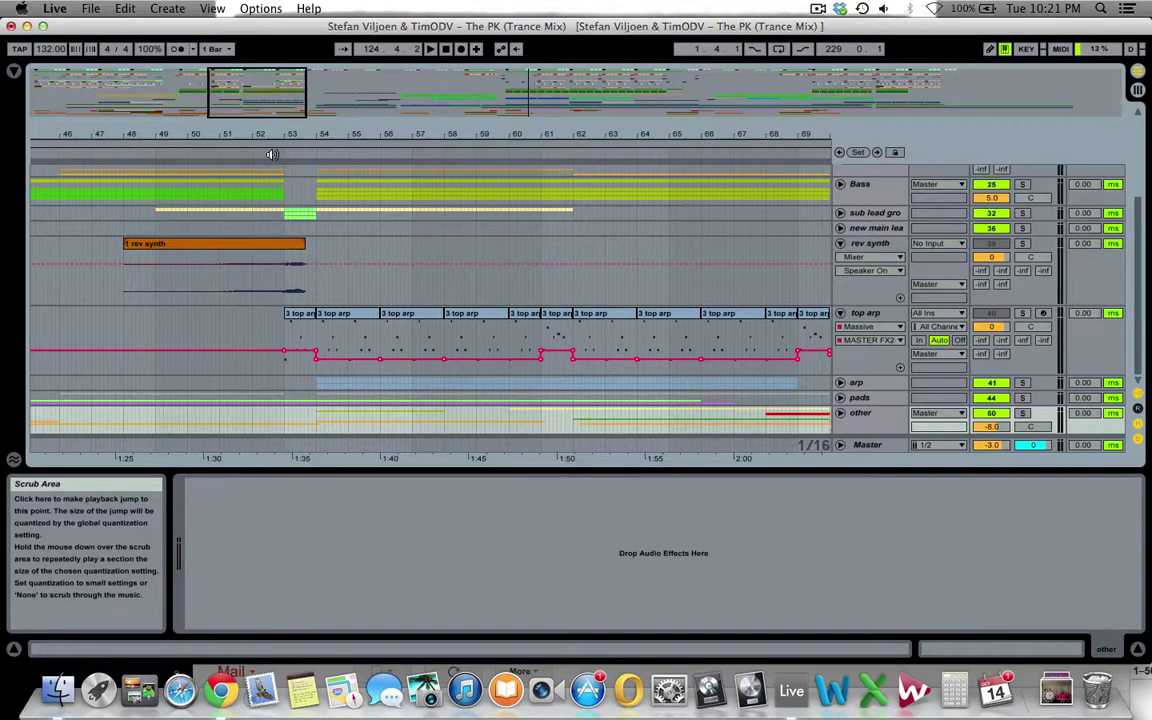
click(271, 154)
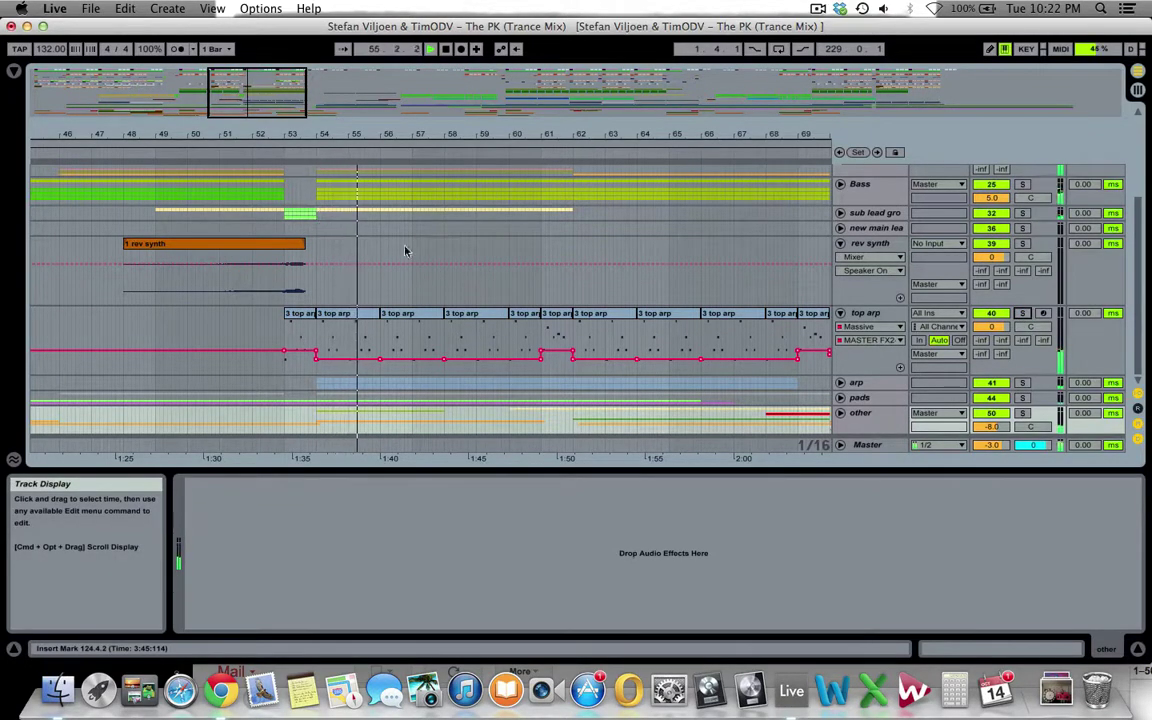
- Zoom out to bars 1 to 129, play the full mix around bar 113, and show the Drums group's devices
scroll(470, 262, up, 5)
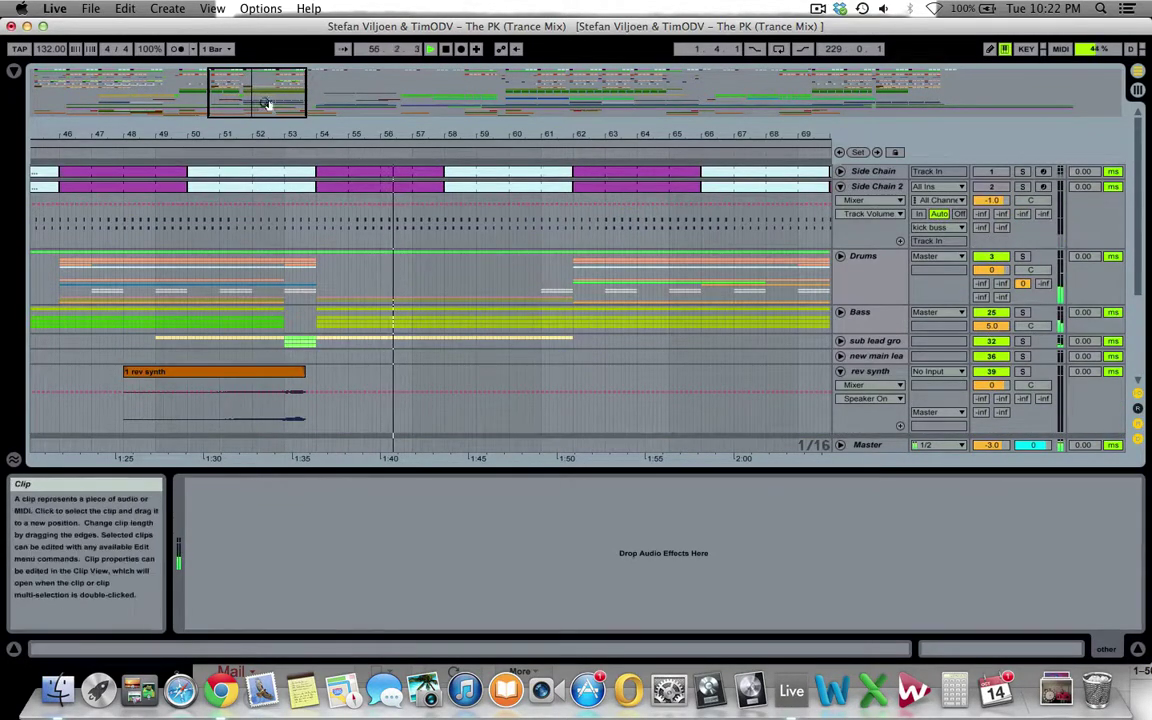
drag(265, 103, 265, 50)
scroll(590, 370, down, 5)
scroll(590, 370, up, 6)
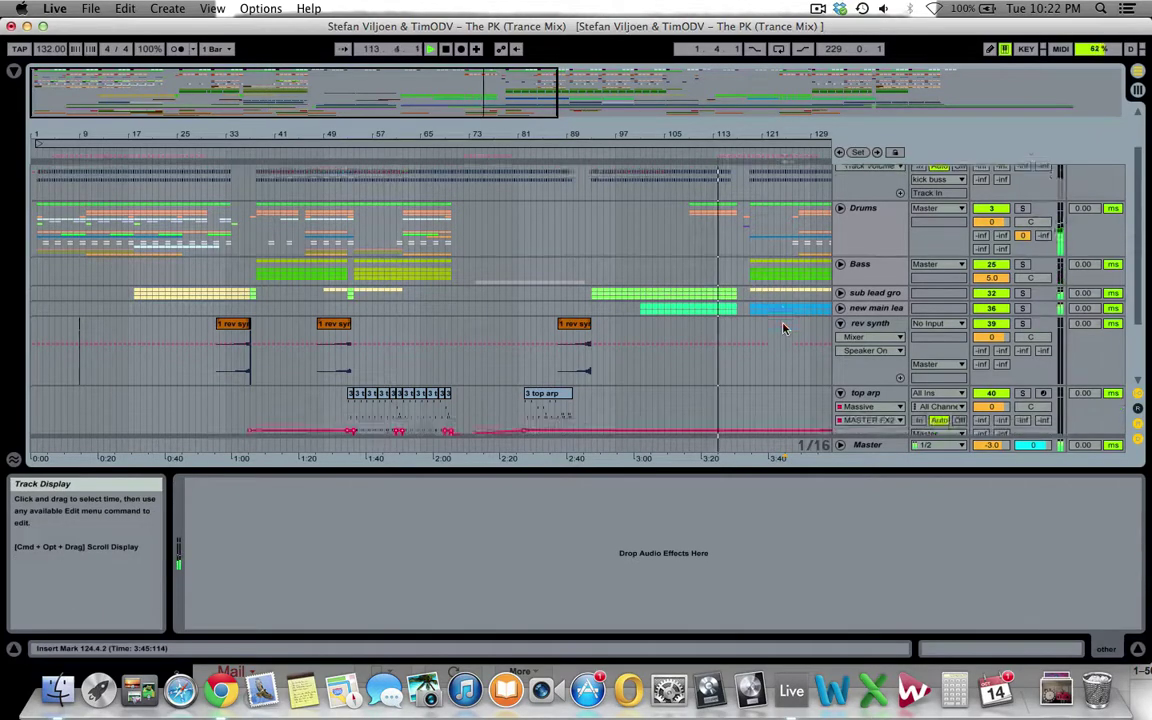
scroll(784, 329, down, 5)
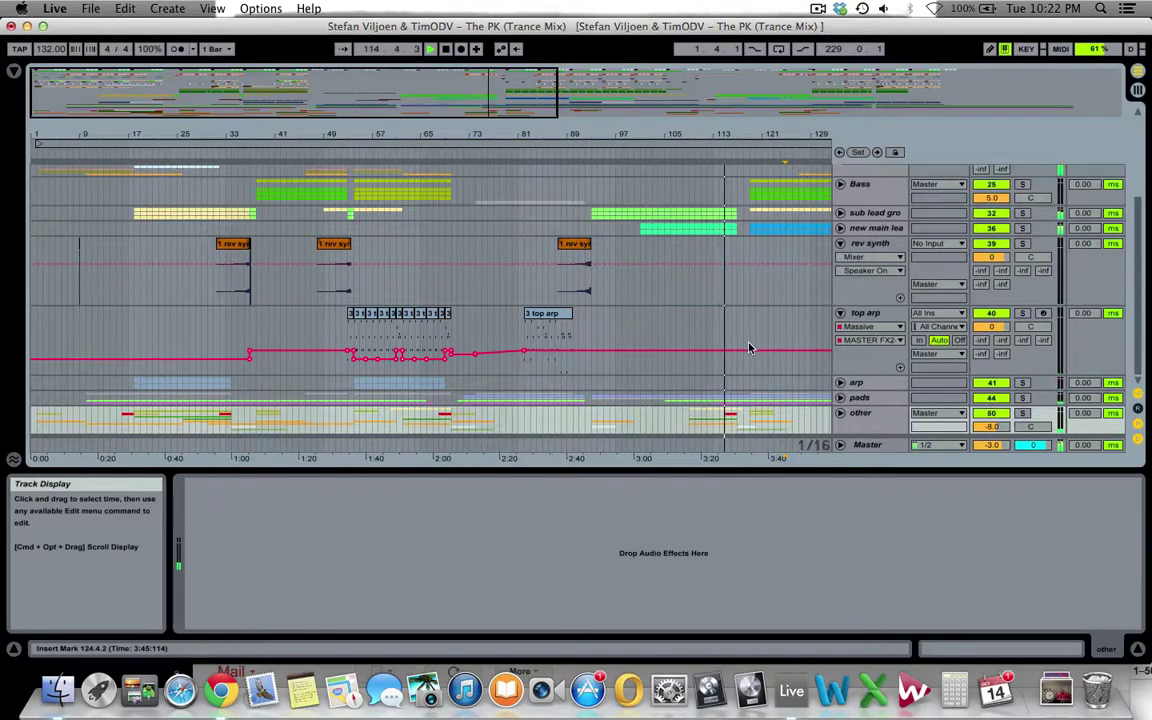
scroll(700, 330, up, 5)
click(863, 258)
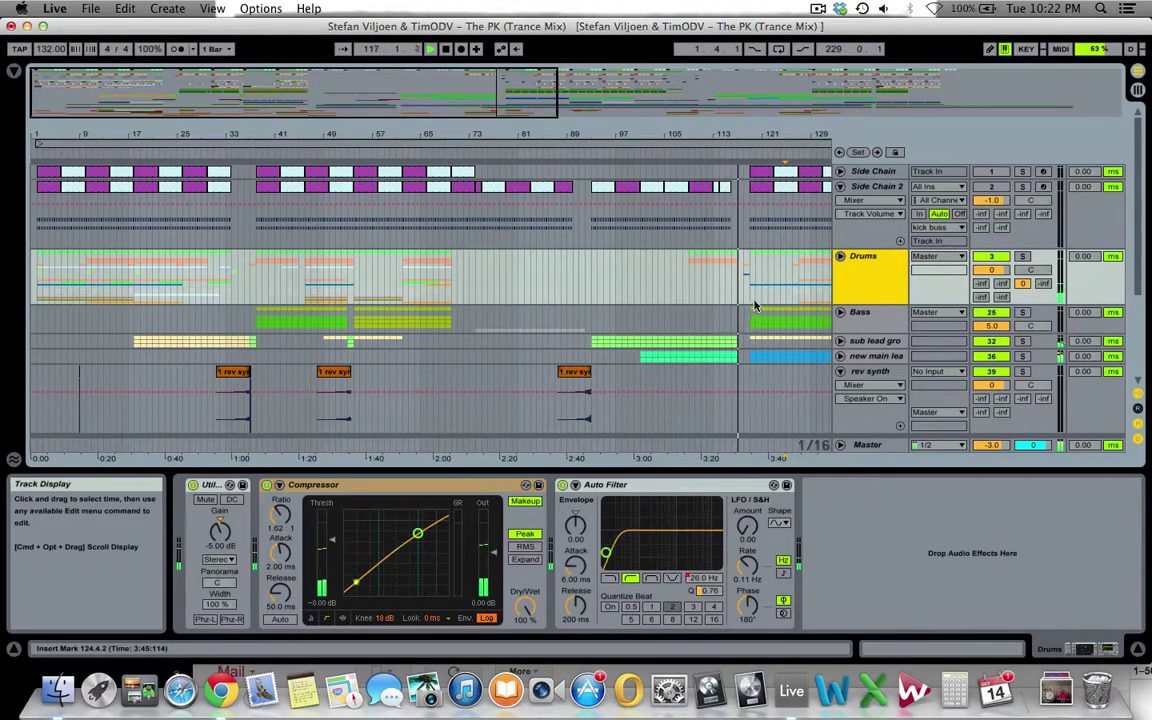
- Unfold the other group and review its effects tracks against the rest of the arrangement while the mix plays from bar 119
scroll(740, 318, down, 2)
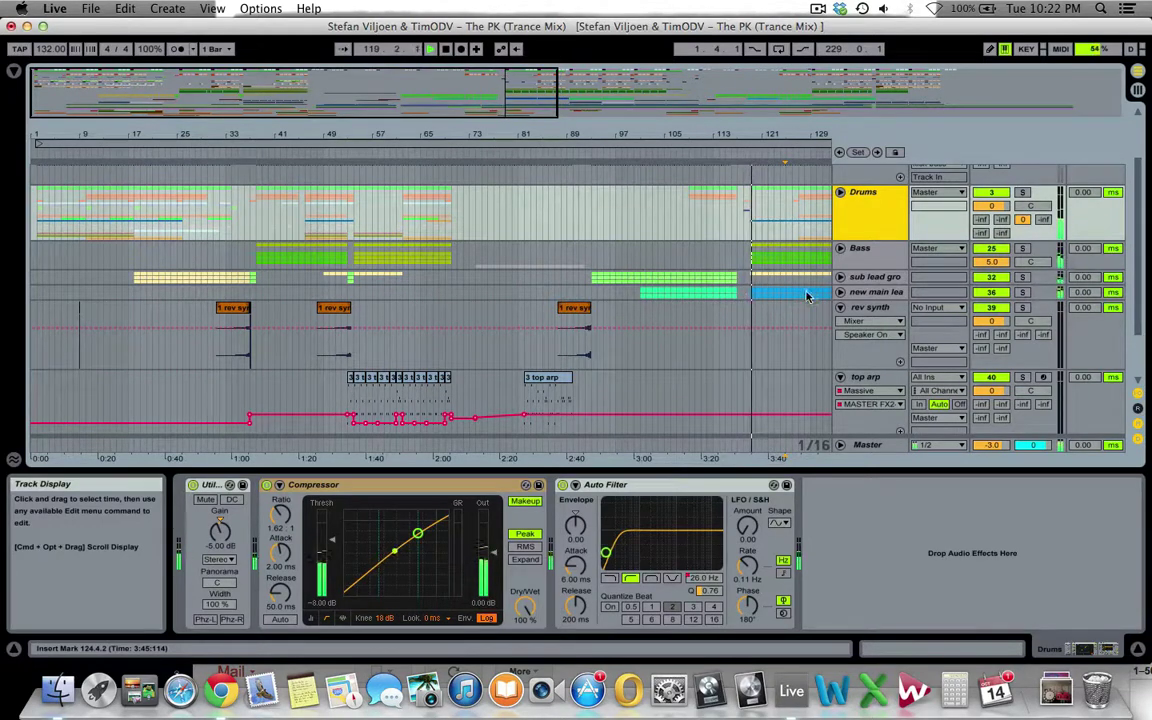
scroll(767, 327, down, 2)
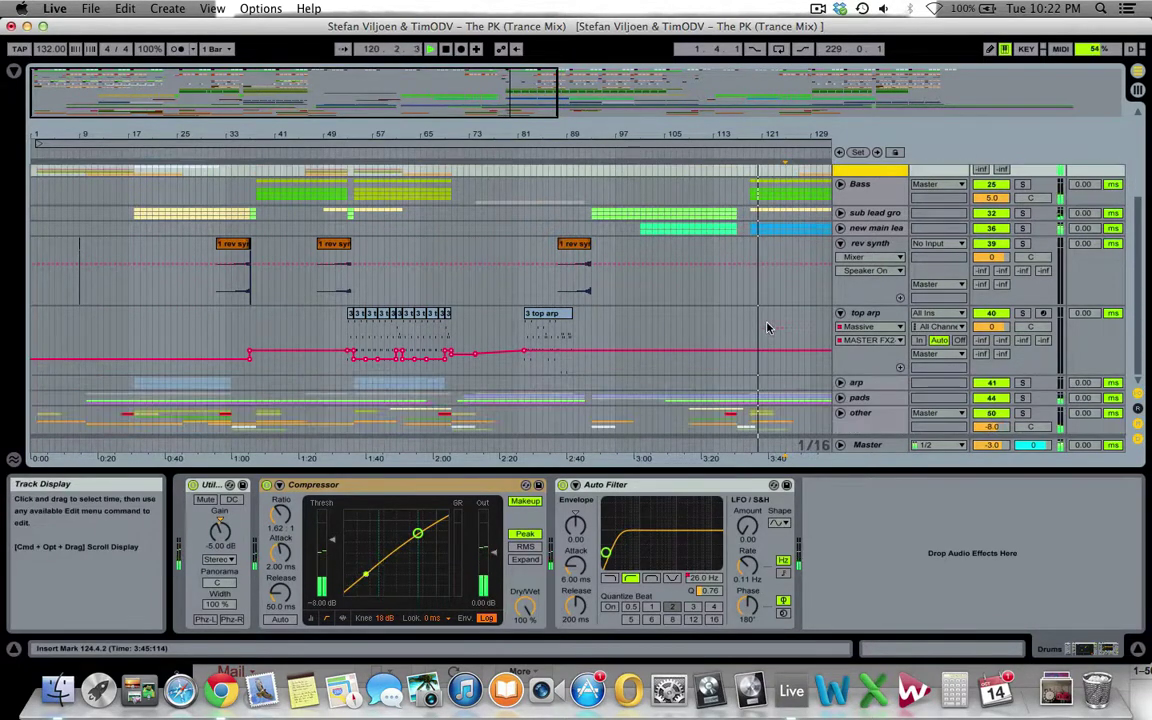
click(840, 414)
scroll(800, 410, down, 8)
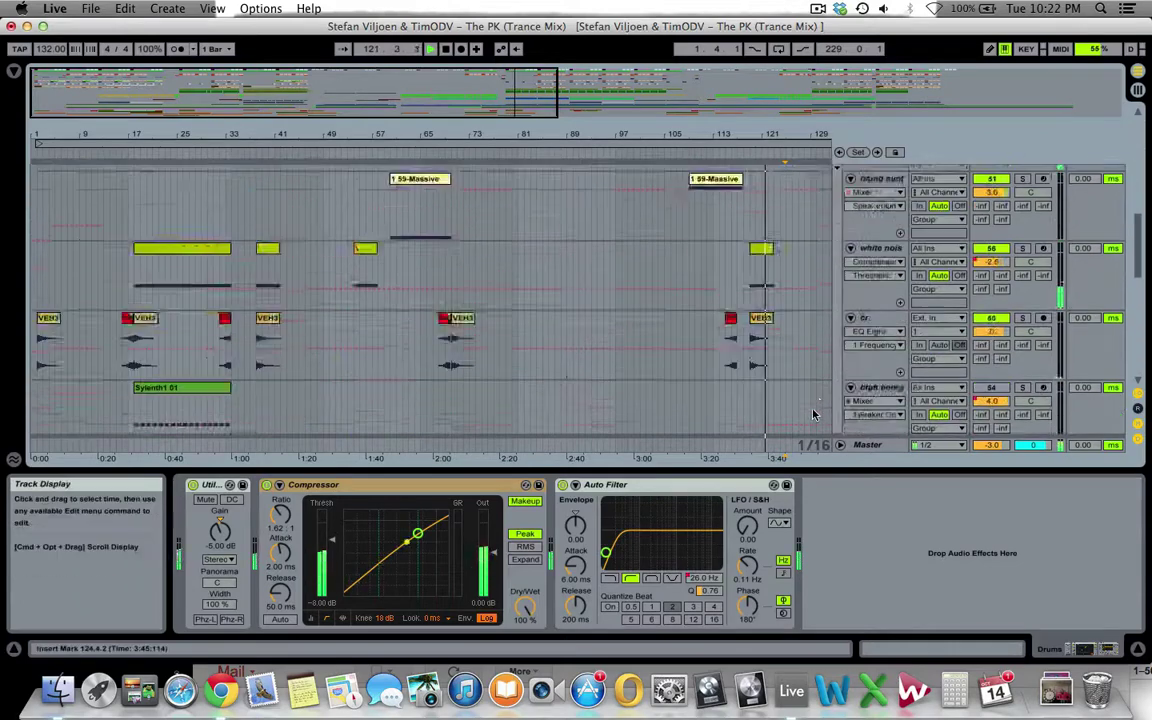
scroll(767, 397, up, 12)
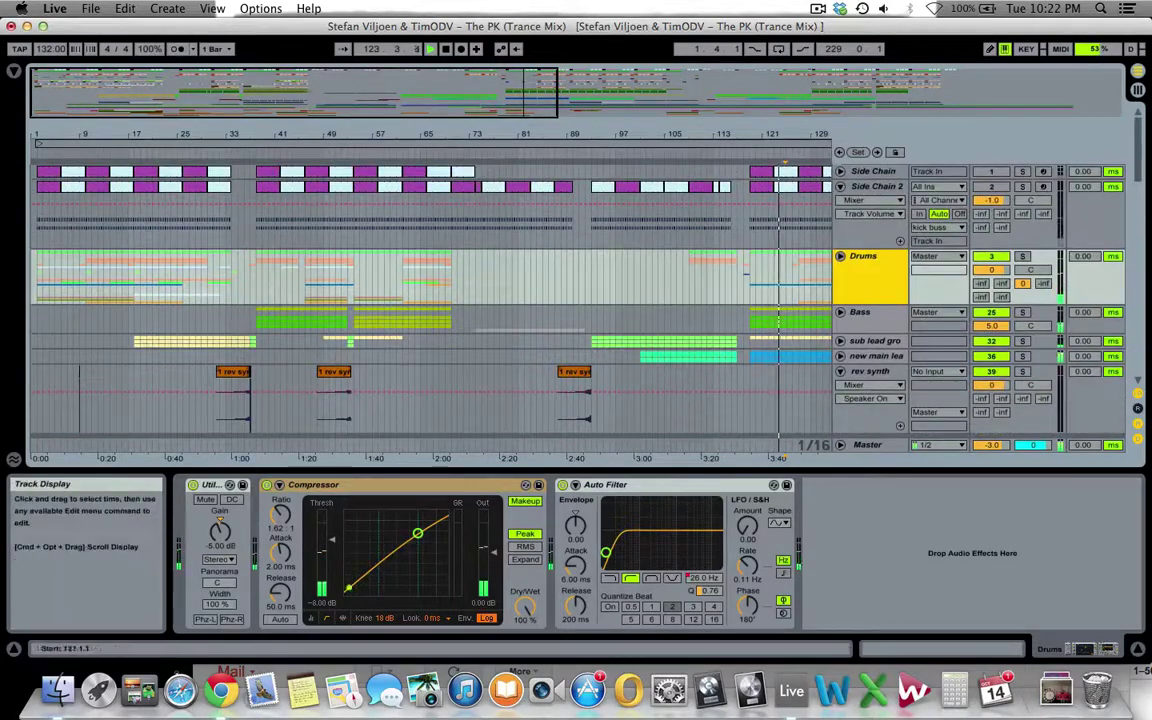
scroll(478, 311, down, 5)
scroll(478, 311, up, 8)
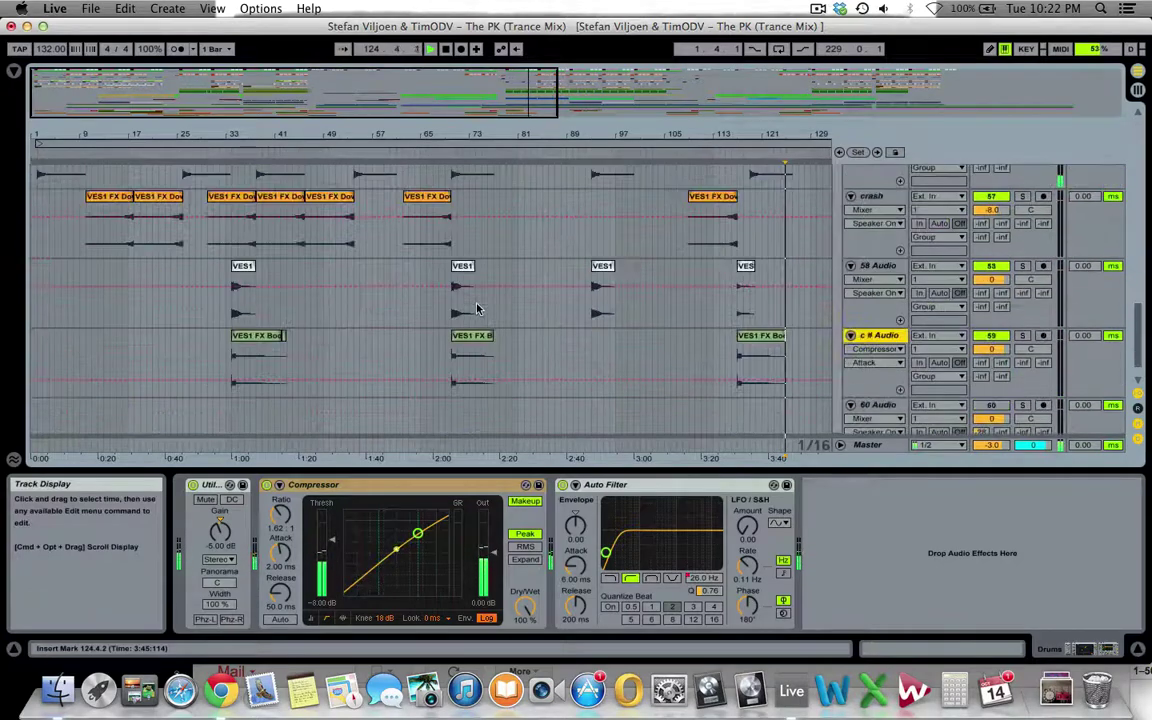
scroll(470, 290, up, 2)
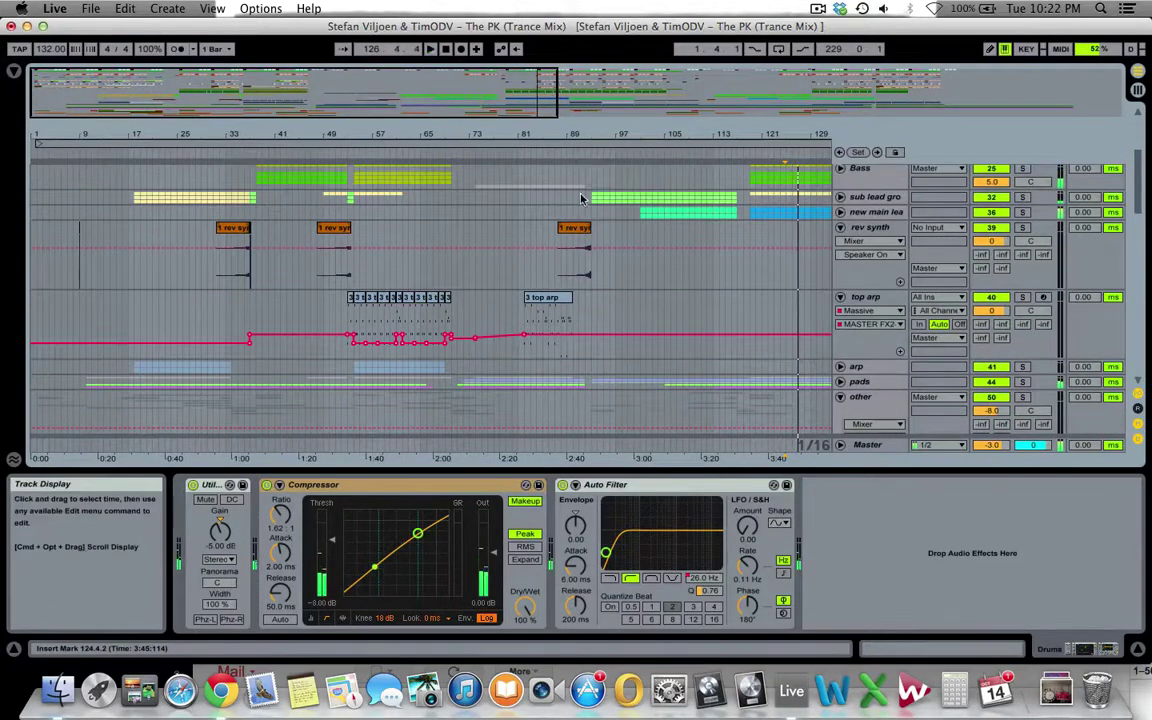
- Play the full mix from bar 92, collapse the other group, and unfold the sub lead group to show its melody tracks
click(587, 148)
scroll(880, 390, down, 3)
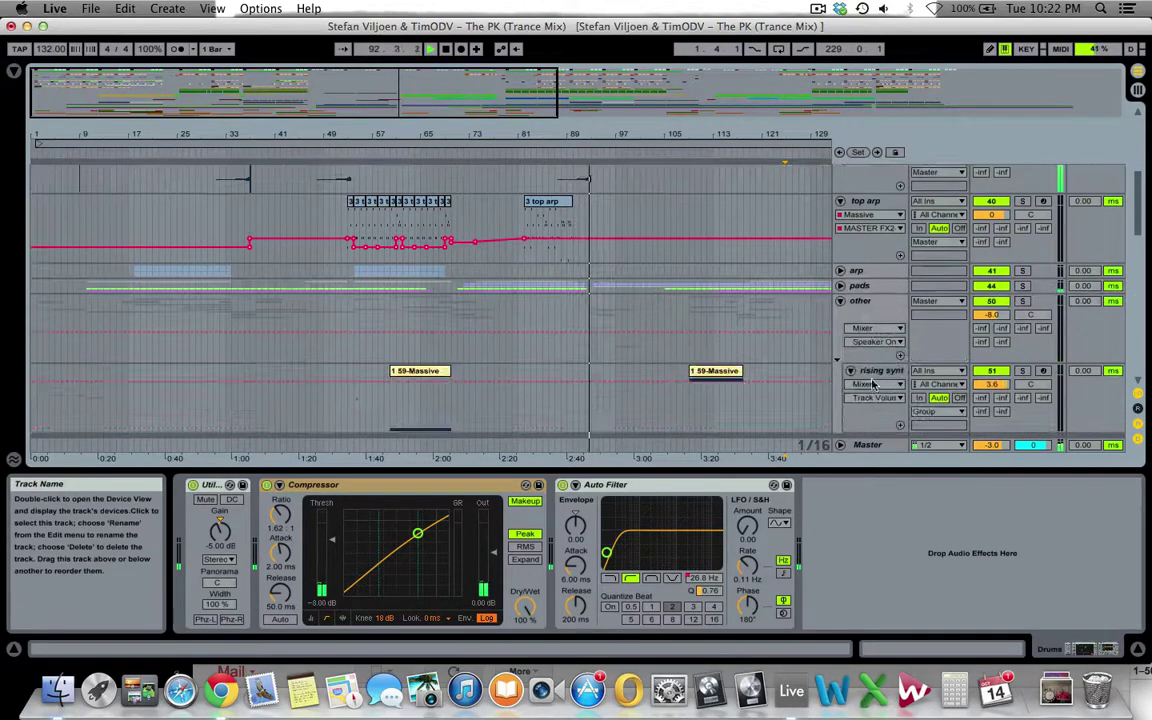
click(840, 302)
scroll(840, 300, up, 6)
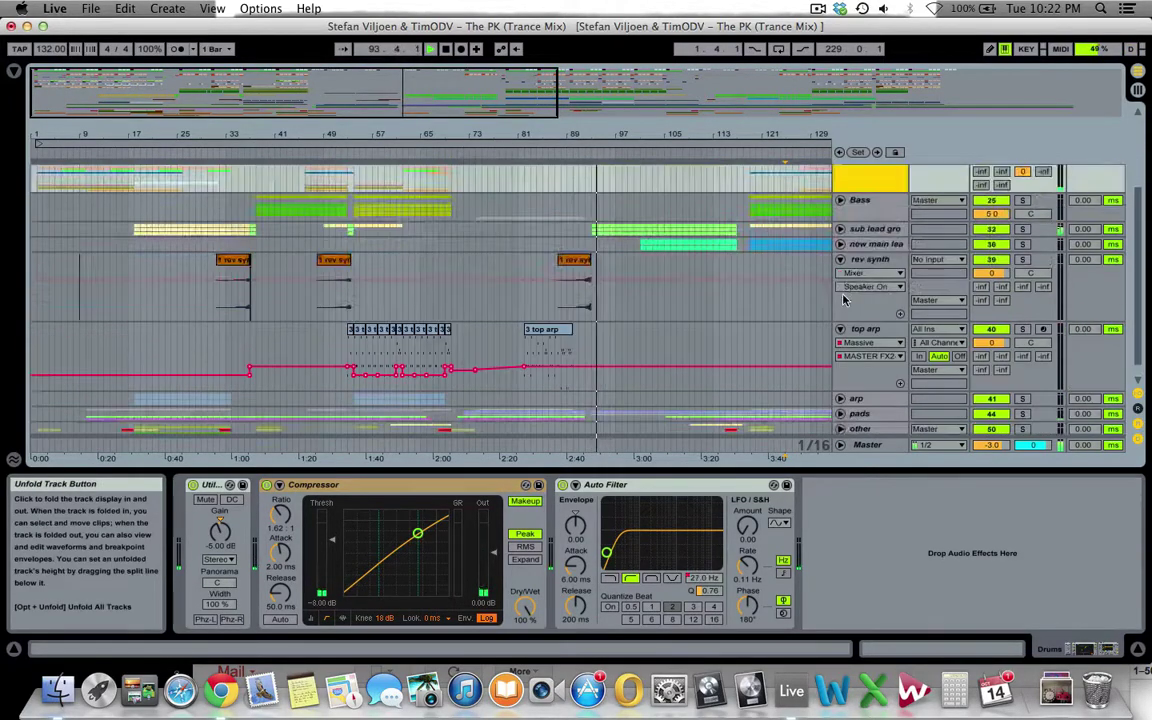
scroll(840, 280, down, 3)
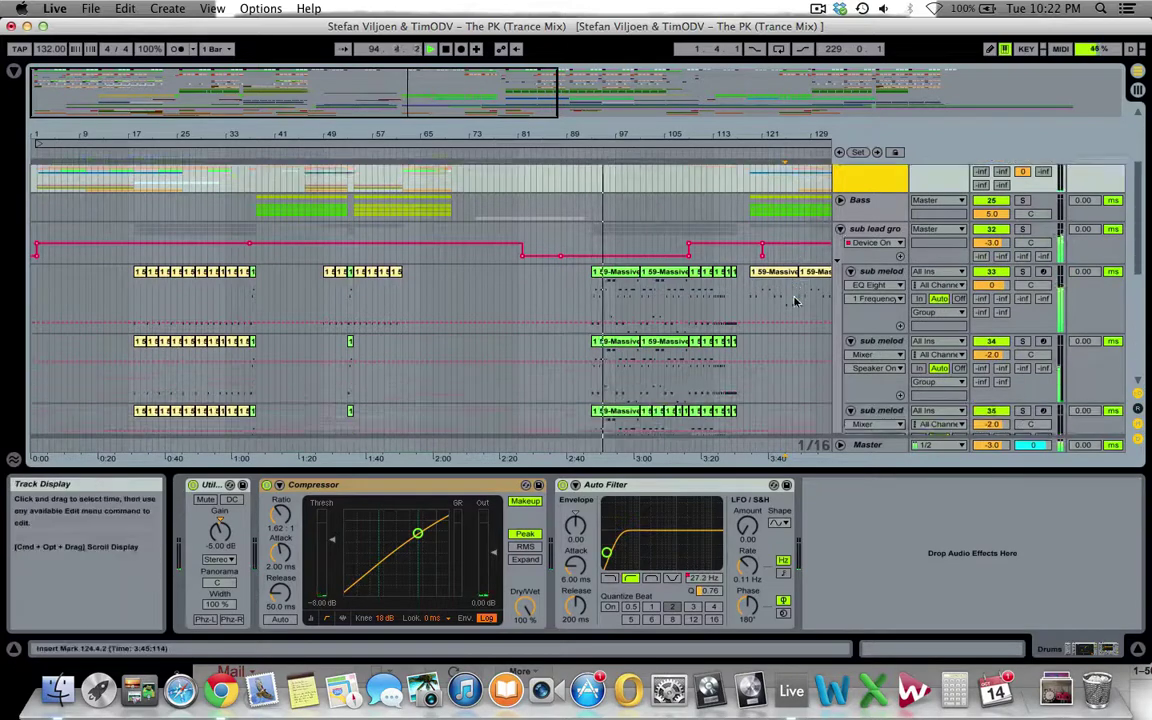
- Examine the sub melody, new main lead and neighbouring synth tracks around bars 87 to 119 while the full mix plays
scroll(843, 210, down, 4)
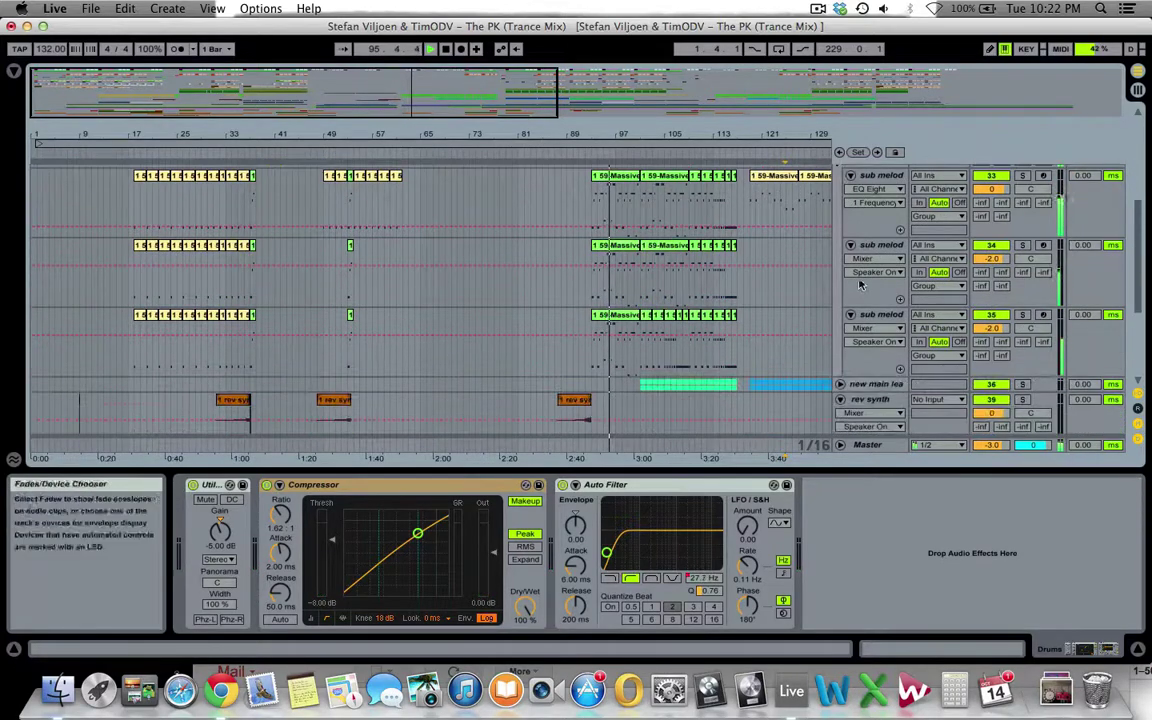
scroll(893, 370, down, 4)
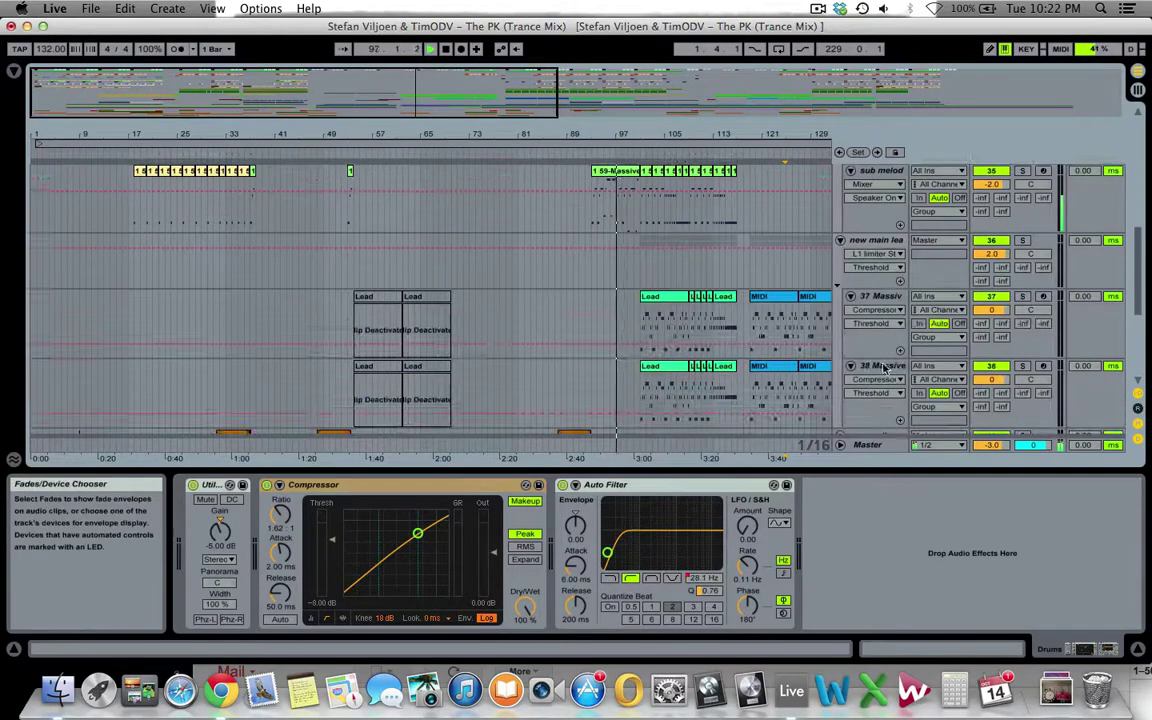
drag(493, 82, 480, 165)
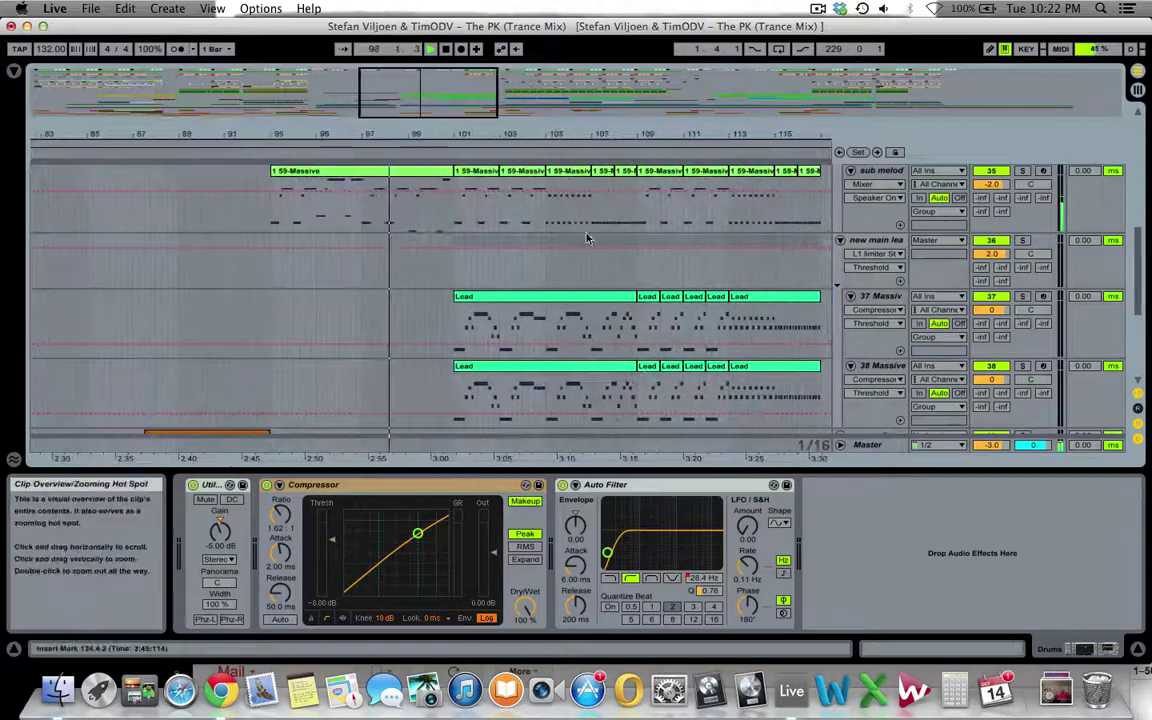
drag(432, 98, 444, 95)
scroll(488, 270, down, 5)
scroll(484, 267, down, 2)
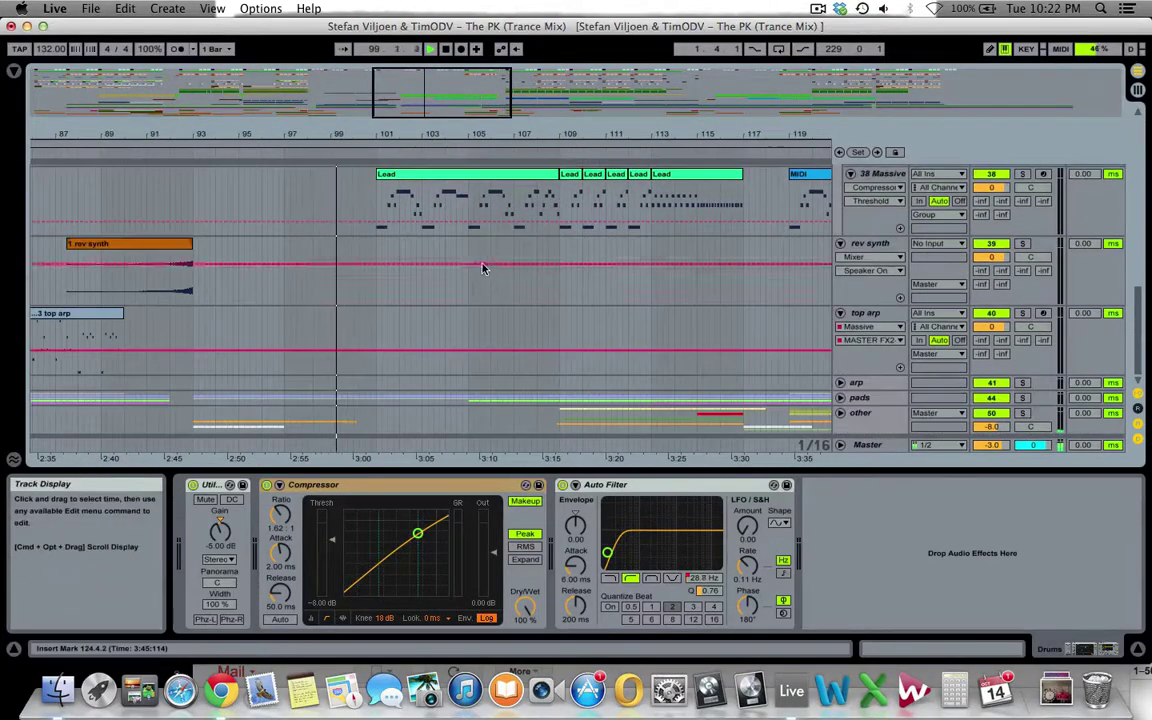
scroll(475, 264, up, 6)
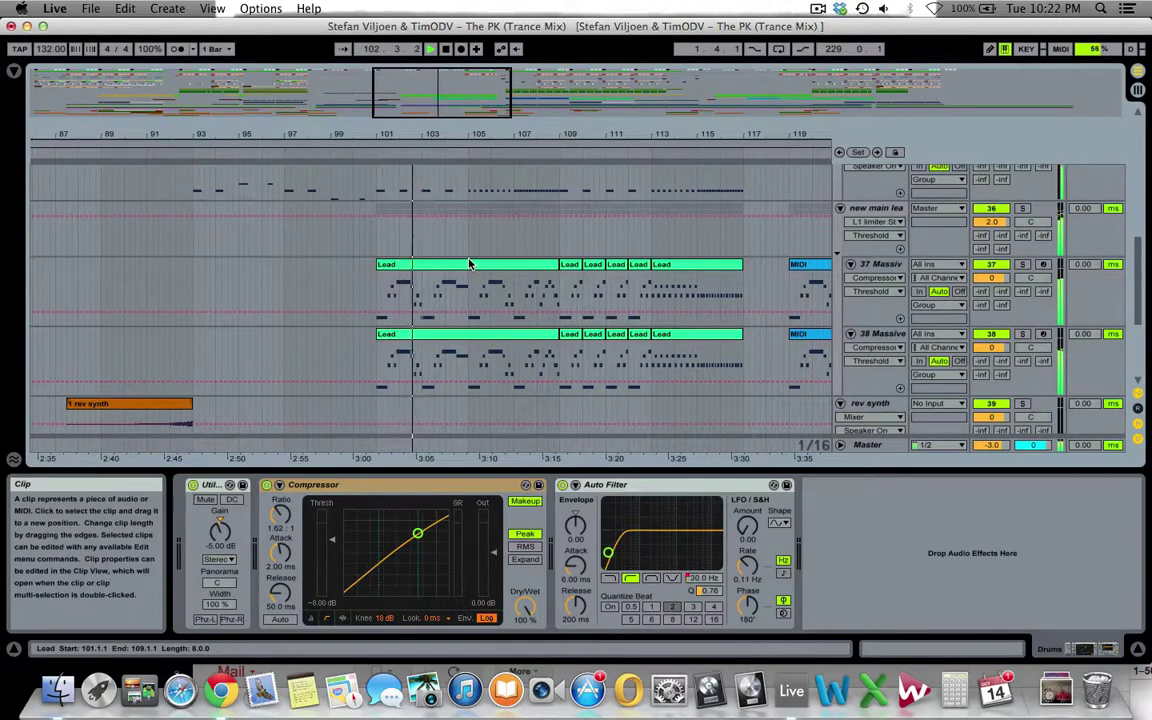
scroll(469, 264, up, 3)
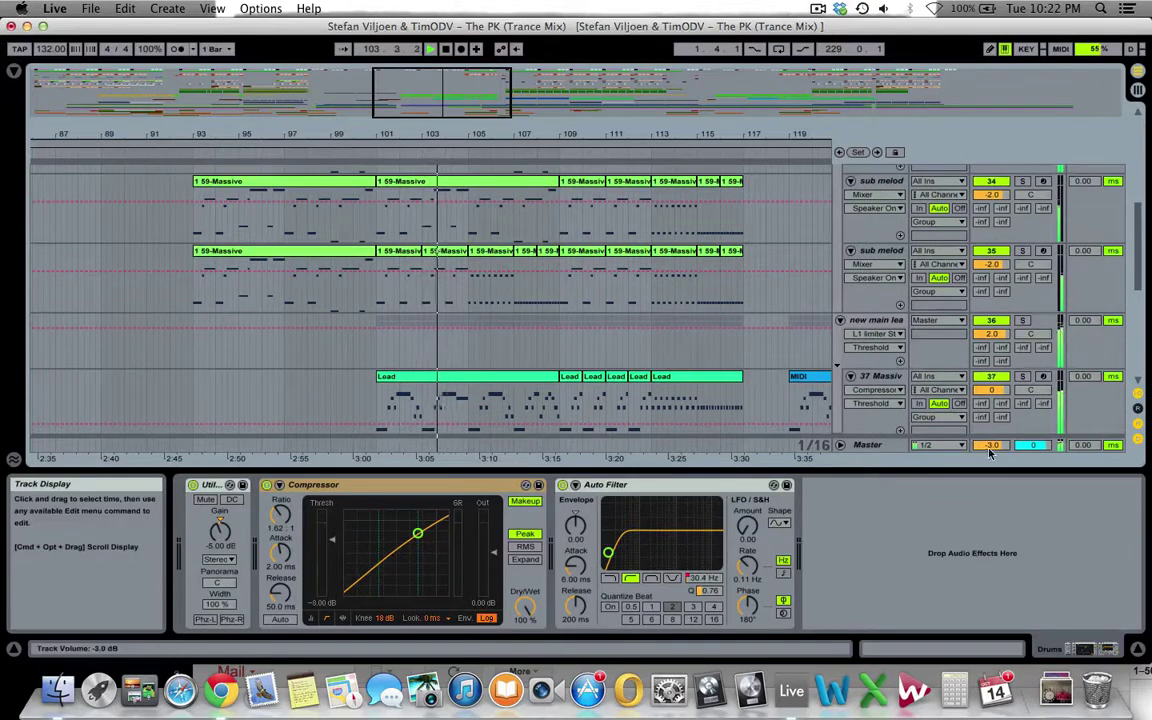
- Fade the Master track's volume down to -inf and stop playback
drag(993, 446, 993, 551)
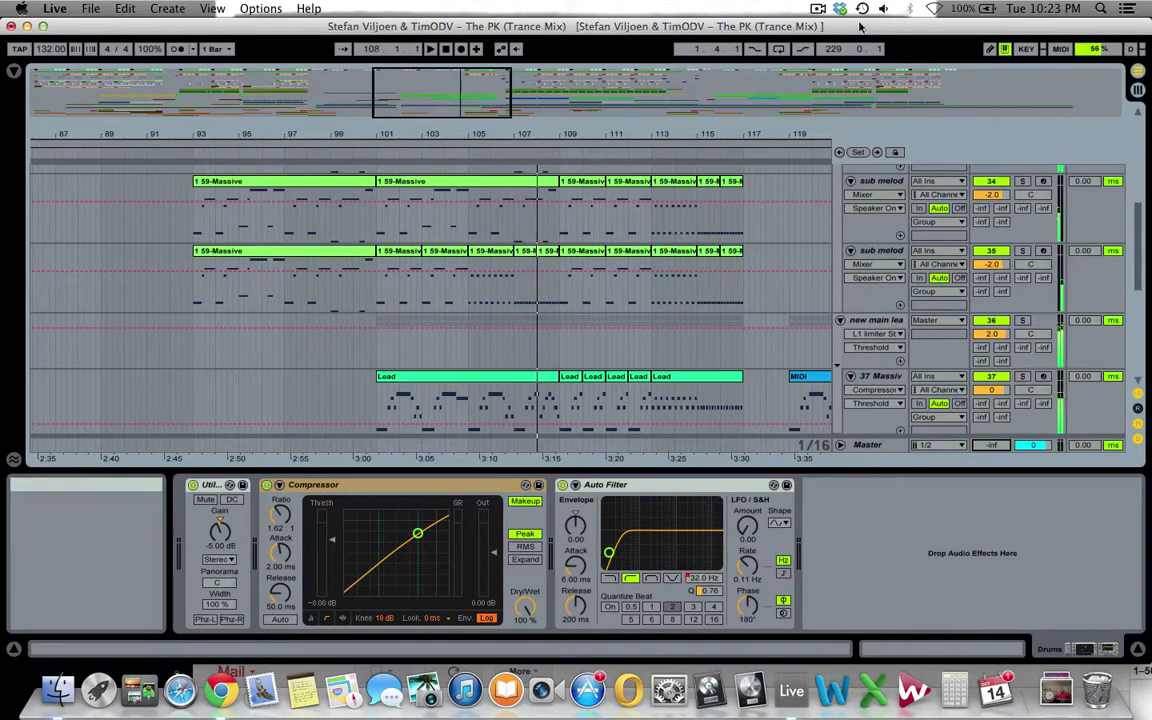
click(817, 8)
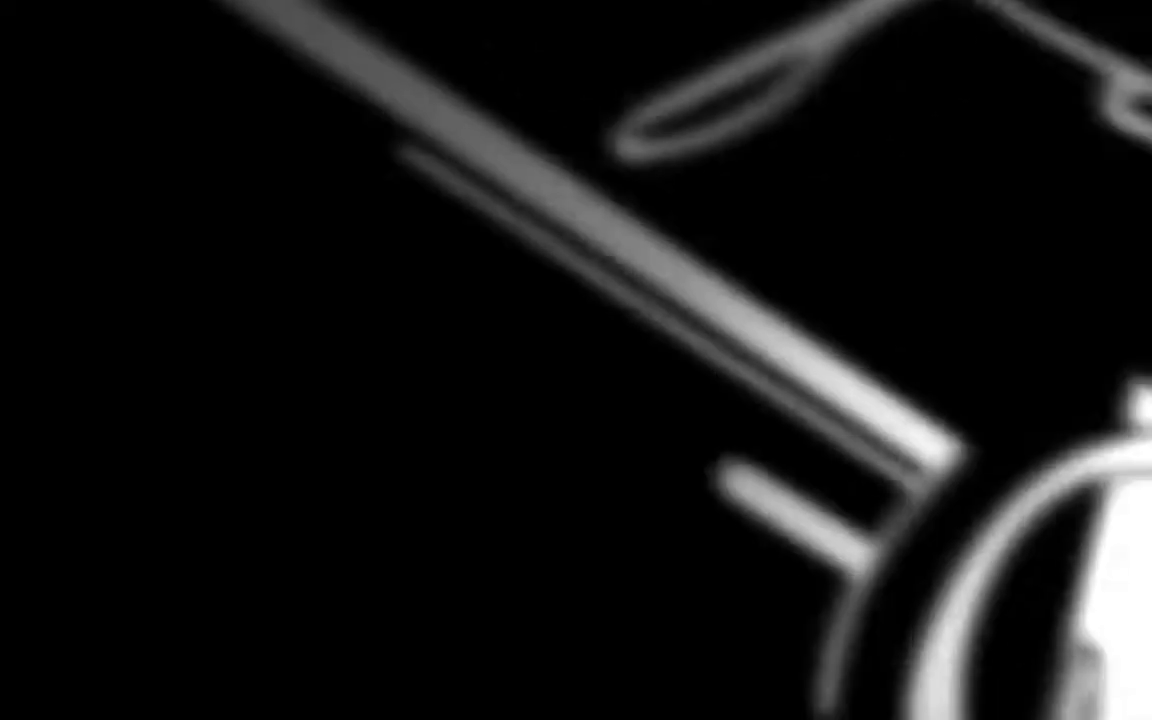